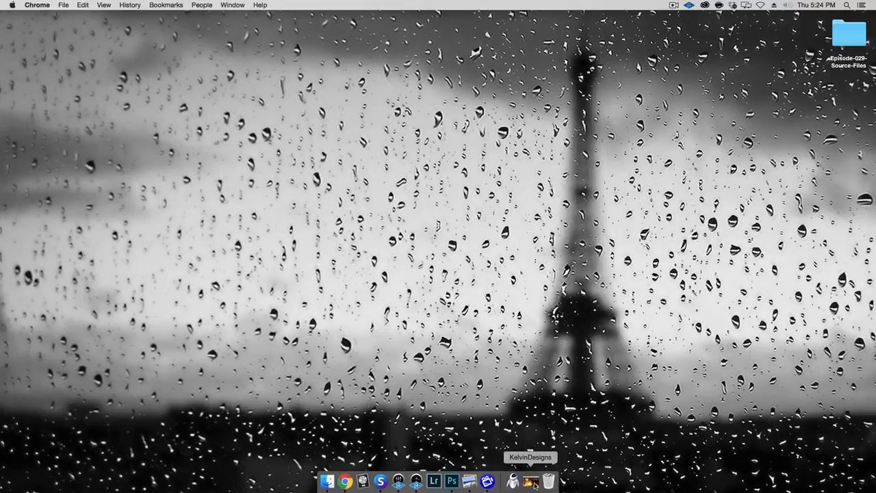
# On the KelvinDesigns site, open the Double Exposure in Photoshop free lesson, locate its source files download, and close the page
pyautogui.click(538, 482)
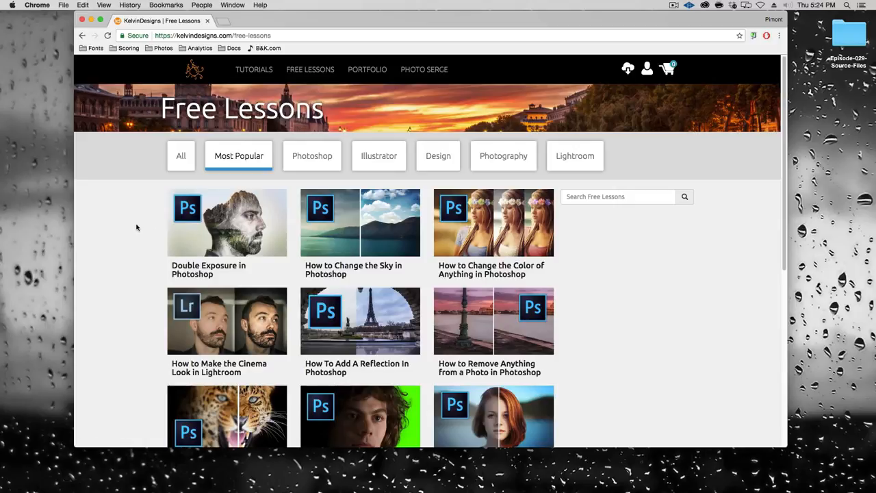
pyautogui.click(236, 223)
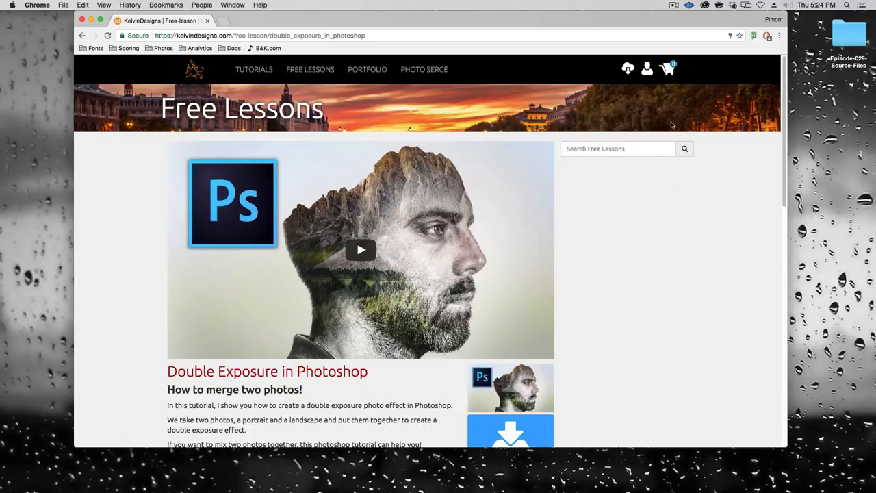
pyautogui.scroll(-2, 647, 221)
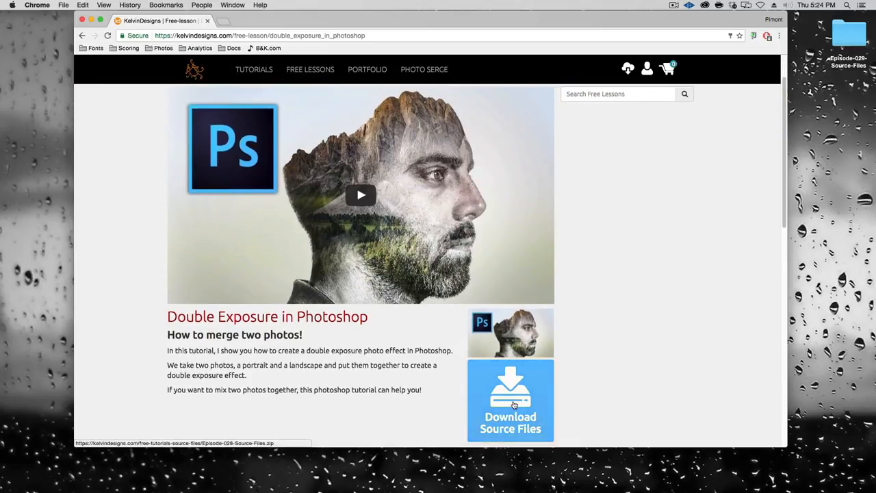
pyautogui.scroll(2, 504, 217)
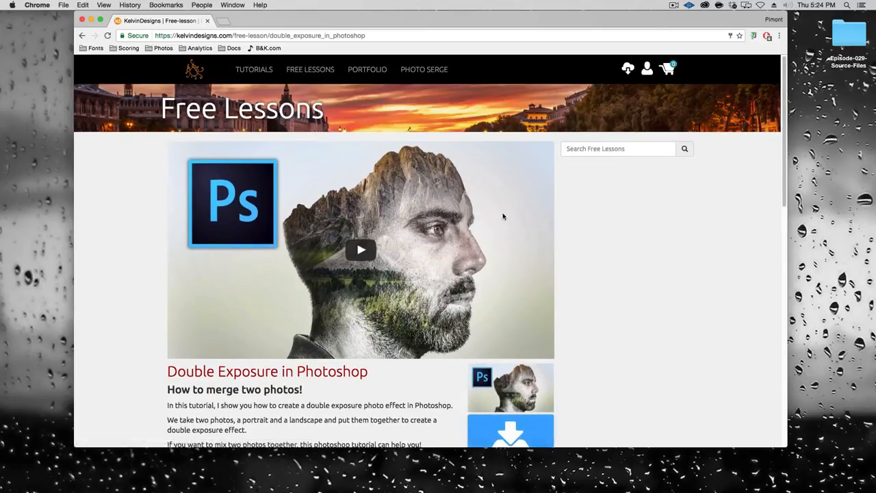
pyautogui.click(91, 20)
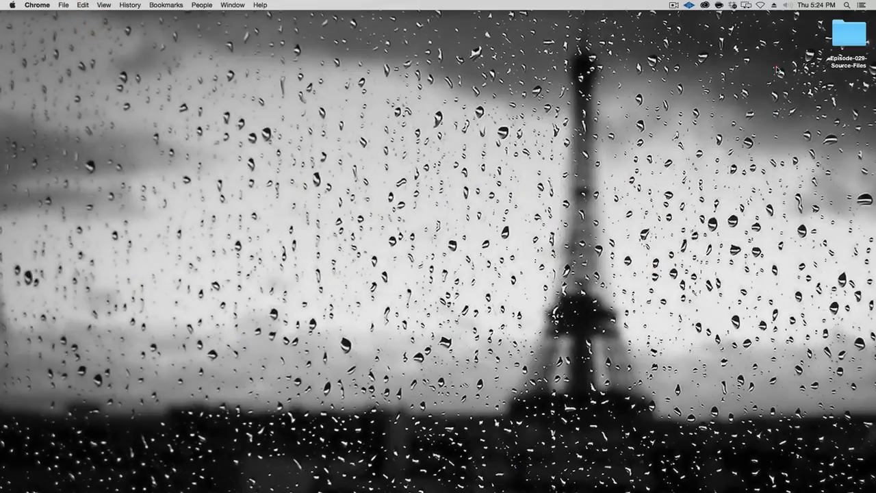
# Open Dancer.jpg and Forest.jpg from the Episode-029-Source-Files folder in Photoshop
pyautogui.doubleClick(854, 37)
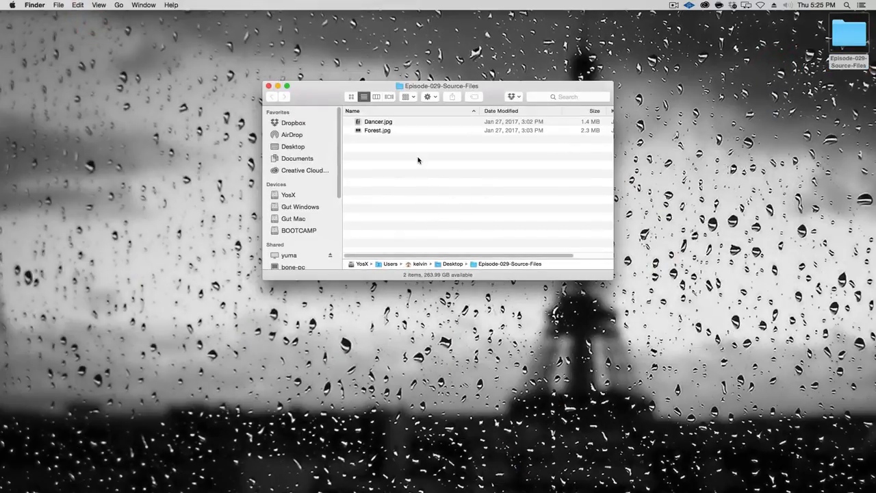
pyautogui.press('super+a')
pyautogui.doubleClick(387, 122)
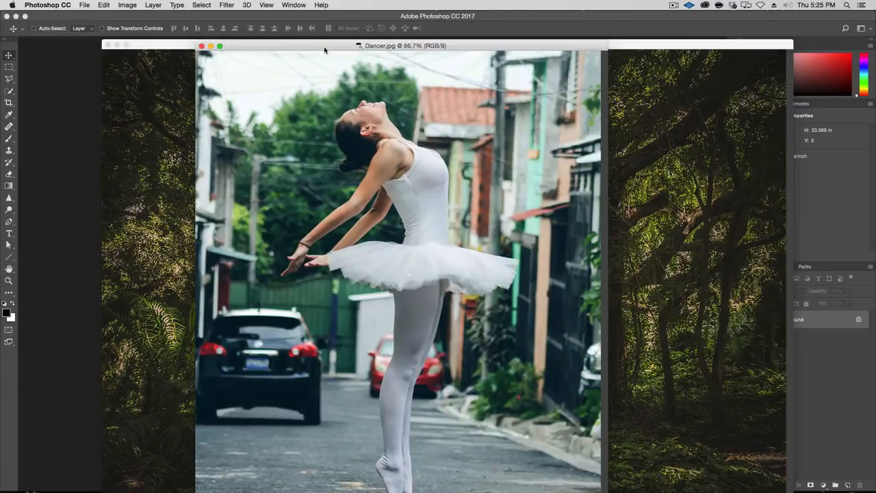
# Examine the dancer photo up close around the tutu and as a whole figure from head to feet
pyautogui.press('super')
pyautogui.press('super+plus')
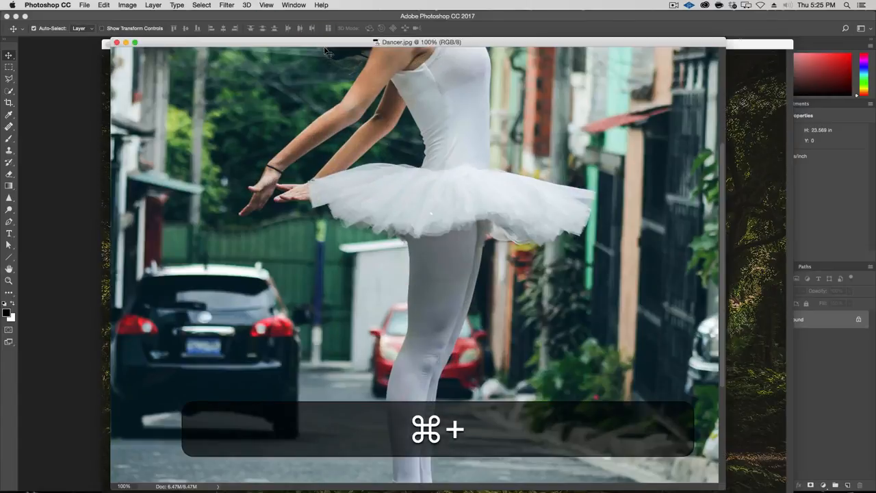
pyautogui.press('super+plus')
pyautogui.press('super+plus')
pyautogui.press('alt+super+minus')
pyautogui.press('alt+super+minus')
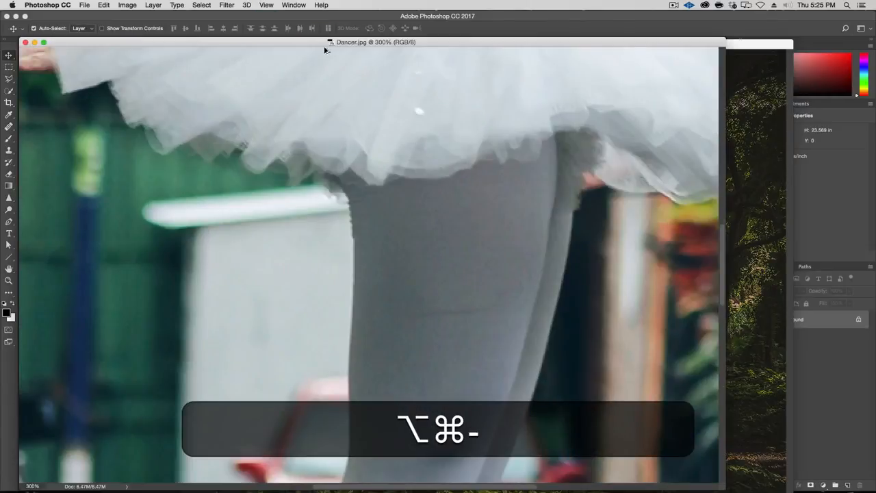
pyautogui.press('alt+super+minus')
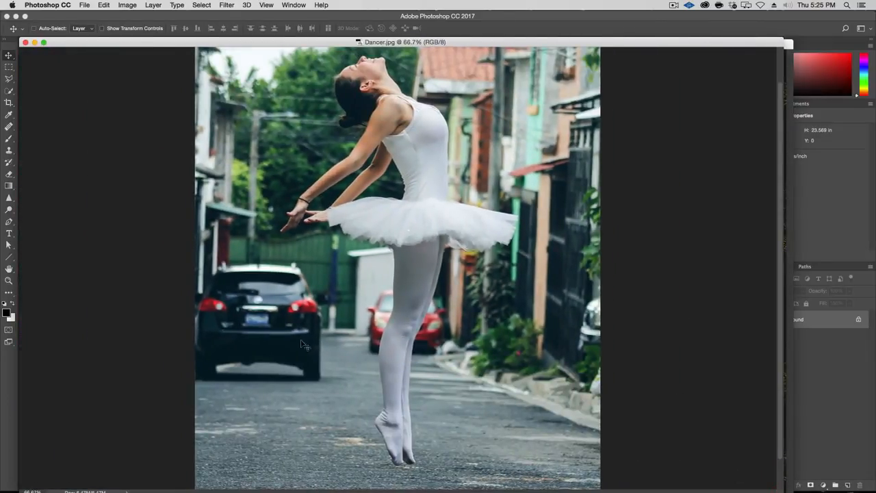
pyautogui.scroll(3, 459, 212)
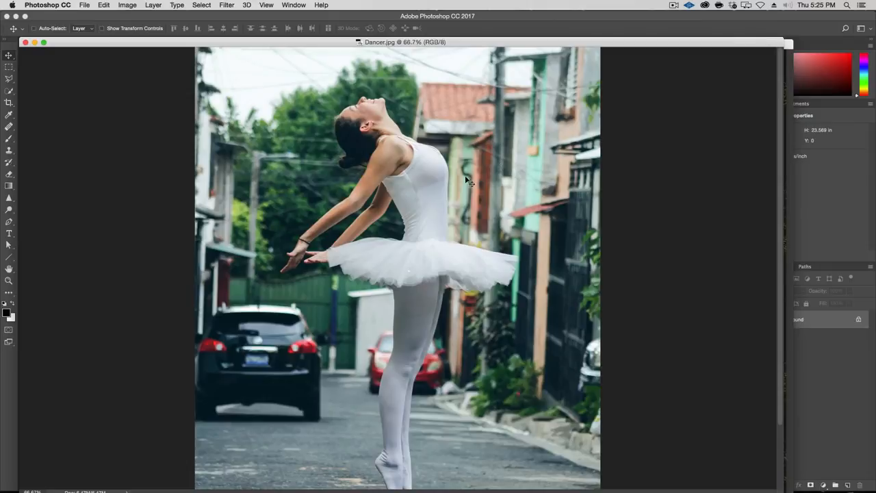
pyautogui.scroll(-2, 441, 194)
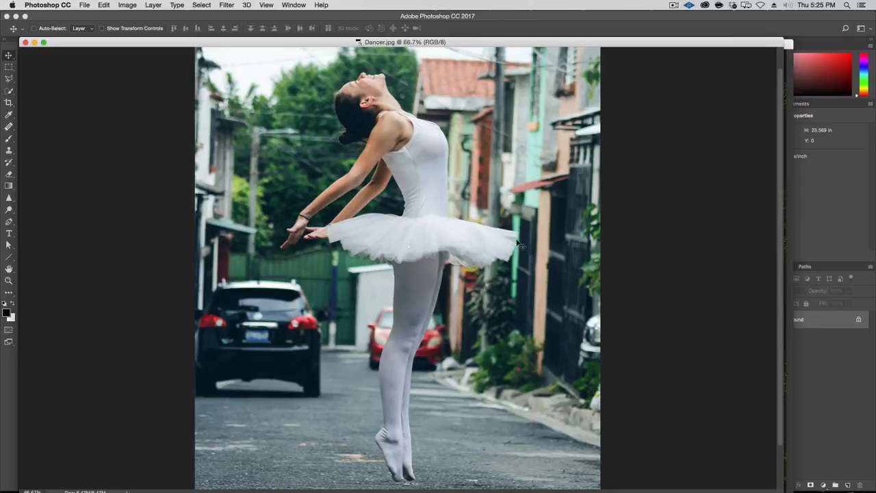
# With the Quick Selection tool, select the sky, the street scene beside the dancer and the road around her feet
pyautogui.click(9, 92)
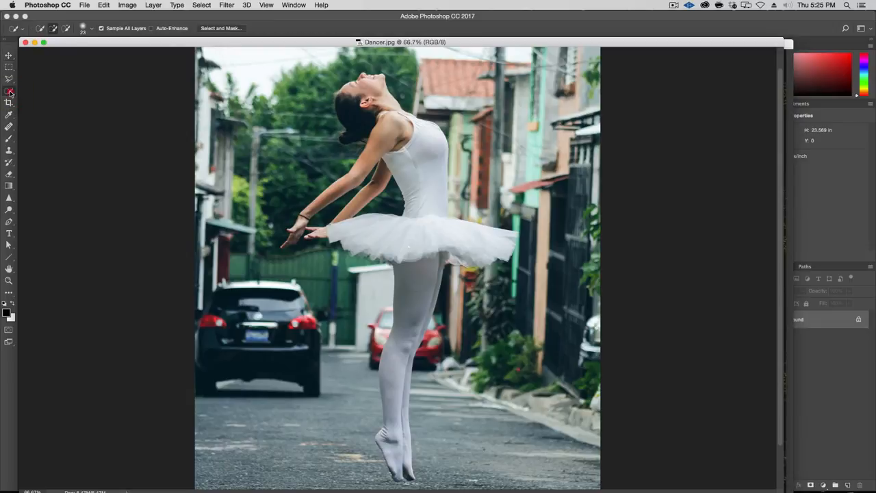
pyautogui.moveTo(10, 94); pyautogui.dragTo(22, 89)
pyautogui.moveTo(293, 82)
pyautogui.mouseDown()
pyautogui.moveTo(310, 60)
pyautogui.moveTo(352, 42)
pyautogui.mouseUp()
pyautogui.moveTo(526, 174)
pyautogui.mouseDown()
pyautogui.moveTo(559, 287)
pyautogui.moveTo(529, 355)
pyautogui.moveTo(482, 400)
pyautogui.moveTo(455, 459)
pyautogui.mouseUp()
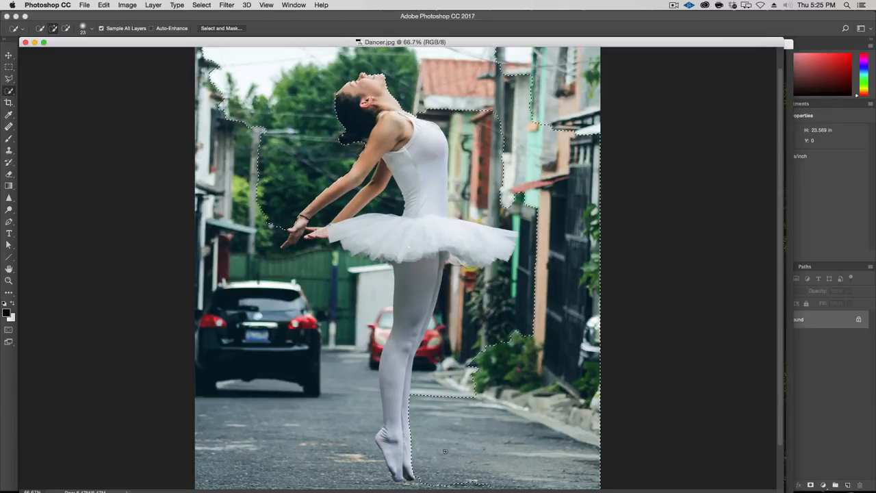
pyautogui.press('space')
pyautogui.moveTo(486, 325); pyautogui.dragTo(486, 275)
pyautogui.moveTo(358, 470)
pyautogui.mouseDown()
pyautogui.moveTo(329, 403)
pyautogui.moveTo(302, 452)
pyautogui.moveTo(316, 385)
pyautogui.moveTo(349, 360)
pyautogui.moveTo(359, 325)
pyautogui.moveTo(366, 356)
pyautogui.moveTo(437, 322)
pyautogui.moveTo(445, 287)
pyautogui.moveTo(479, 295)
pyautogui.mouseUp()
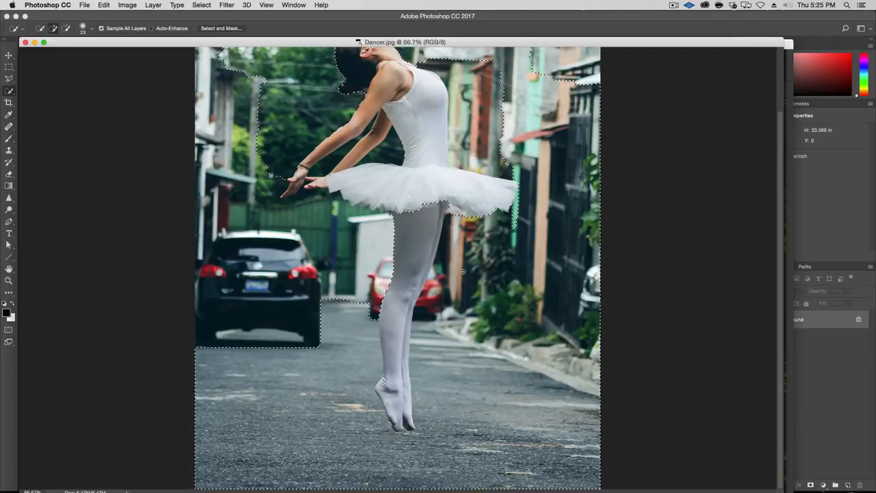
# Refine the background selection along the dancer's legs and extend it over the green gate area below her hands
pyautogui.press('alt')
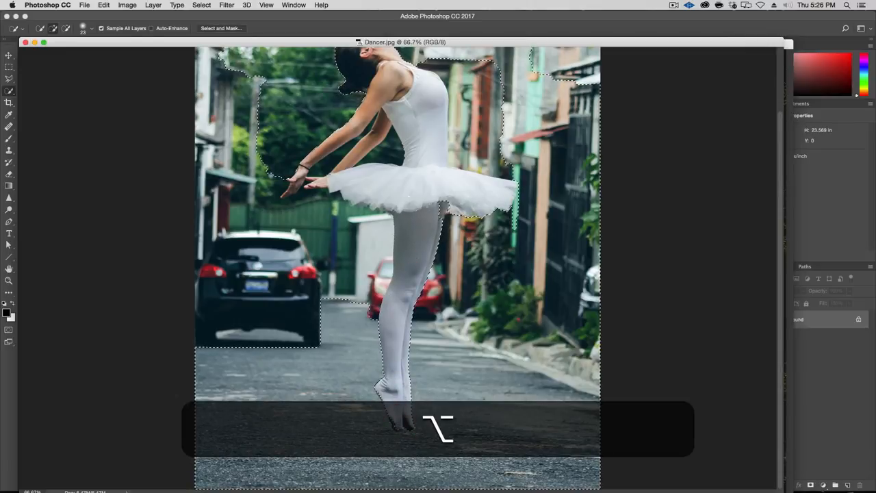
pyautogui.moveTo(375, 299); pyautogui.dragTo(387, 248)
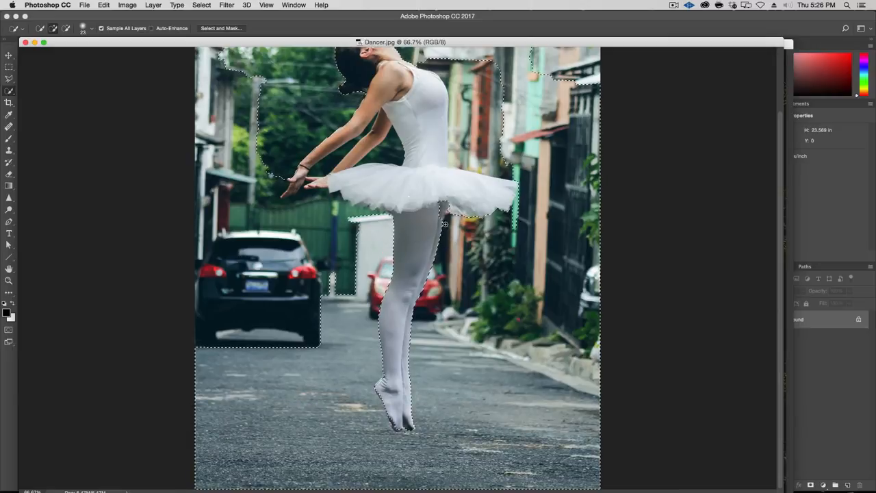
pyautogui.press('alt')
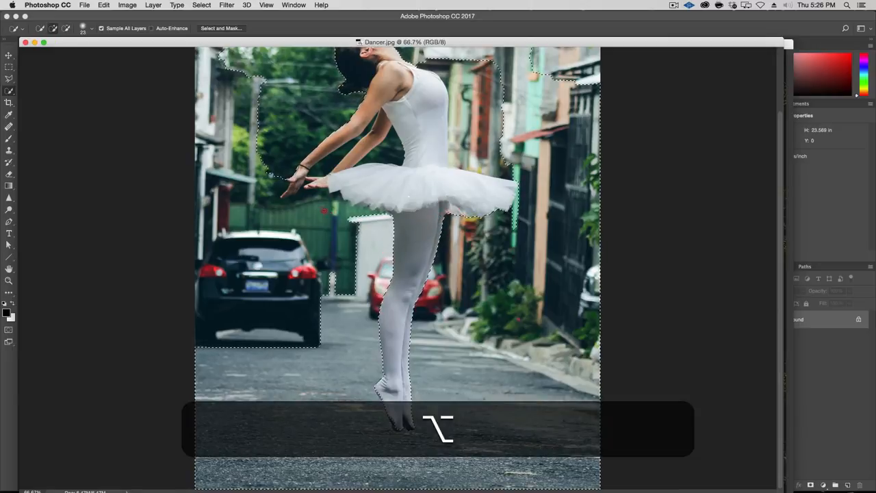
pyautogui.moveTo(324, 210); pyautogui.dragTo(312, 204)
pyautogui.press('alt')
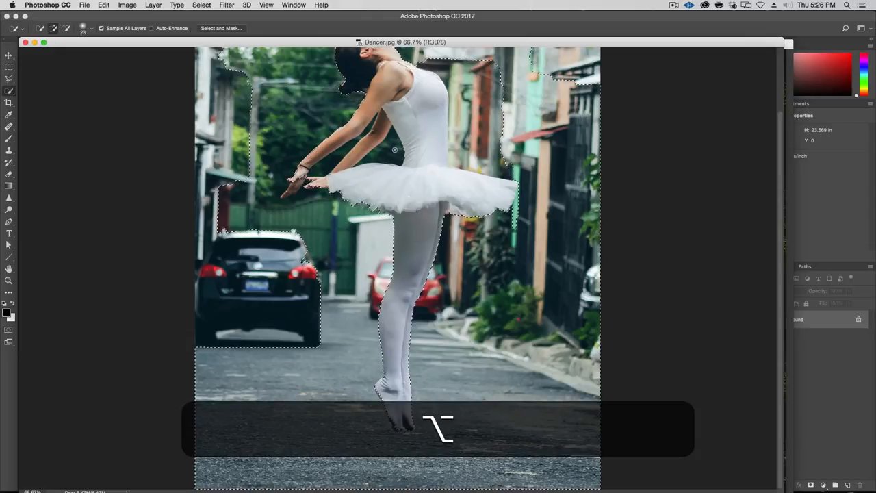
# Add the gap between the dancer's arms, the wall beside her chest and the area below the tutu's tip to the selection
pyautogui.moveTo(395, 149); pyautogui.dragTo(352, 157)
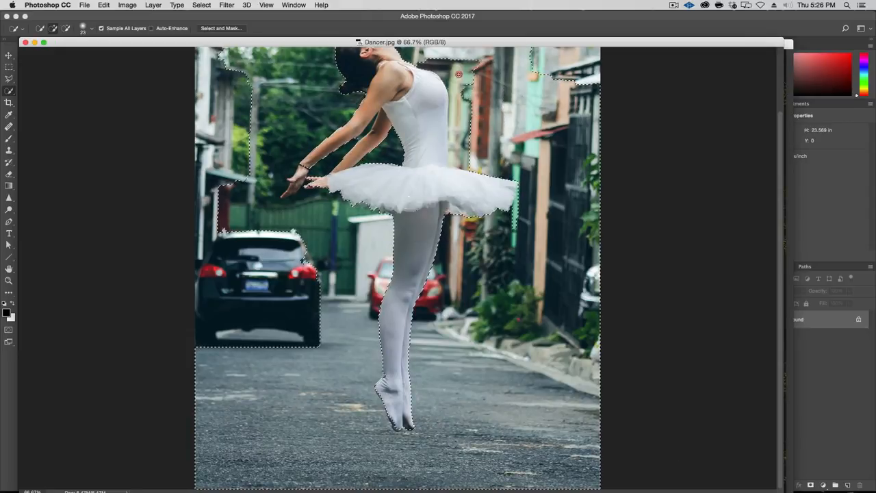
pyautogui.moveTo(458, 63); pyautogui.dragTo(458, 161)
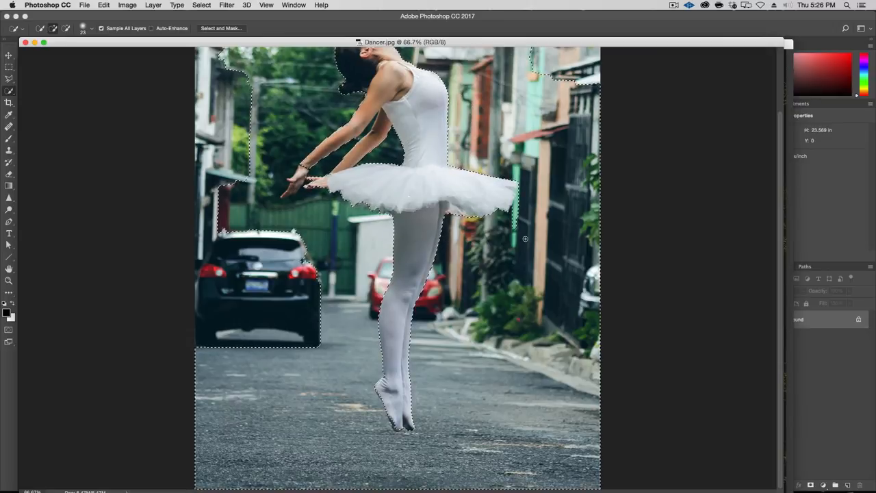
pyautogui.click(510, 223)
pyautogui.click(514, 212)
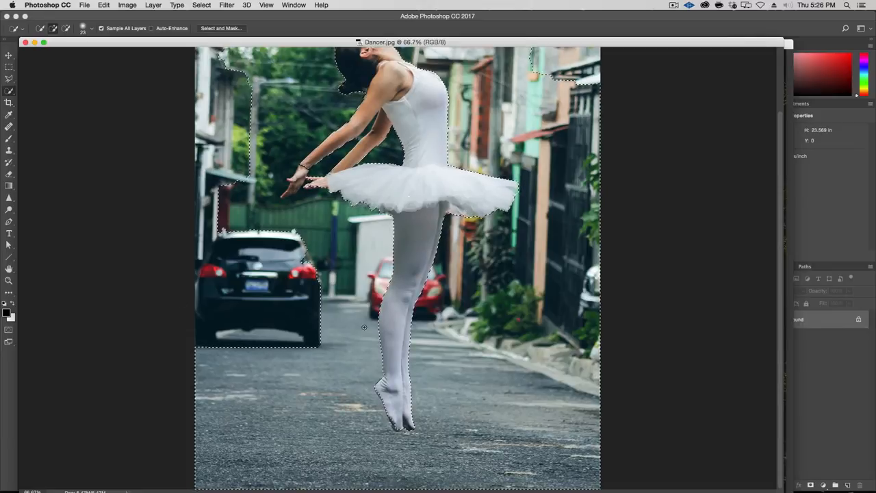
# Add the unselected black car, trees and buildings behind the dancer to the selection with the Polygonal Lasso tool
pyautogui.press('space')
pyautogui.moveTo(361, 317); pyautogui.dragTo(365, 390)
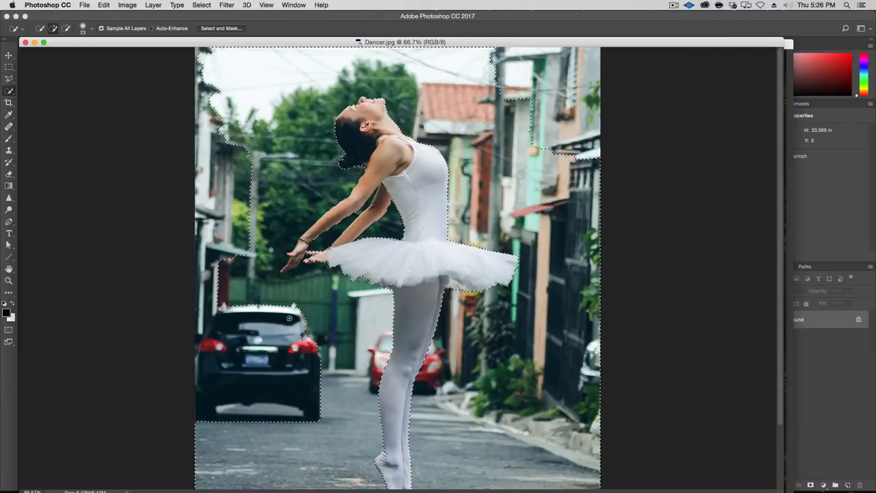
pyautogui.click(9, 78)
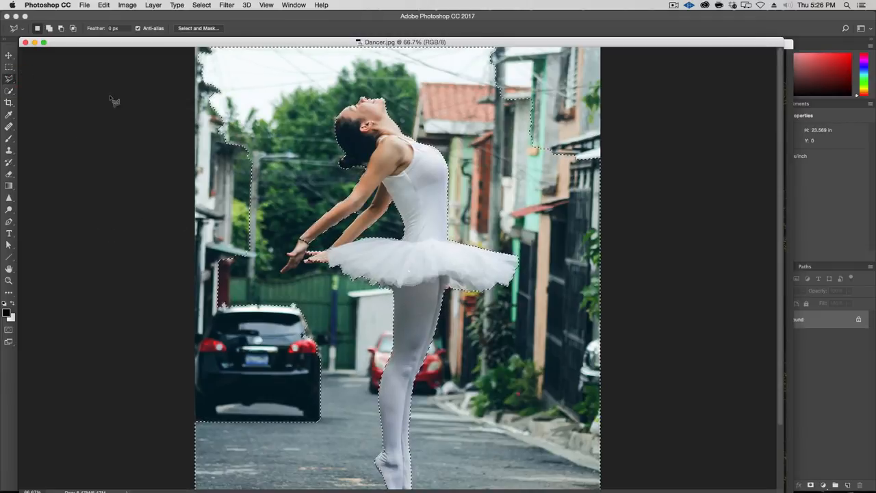
pyautogui.press('space')
pyautogui.moveTo(258, 416); pyautogui.dragTo(267, 341)
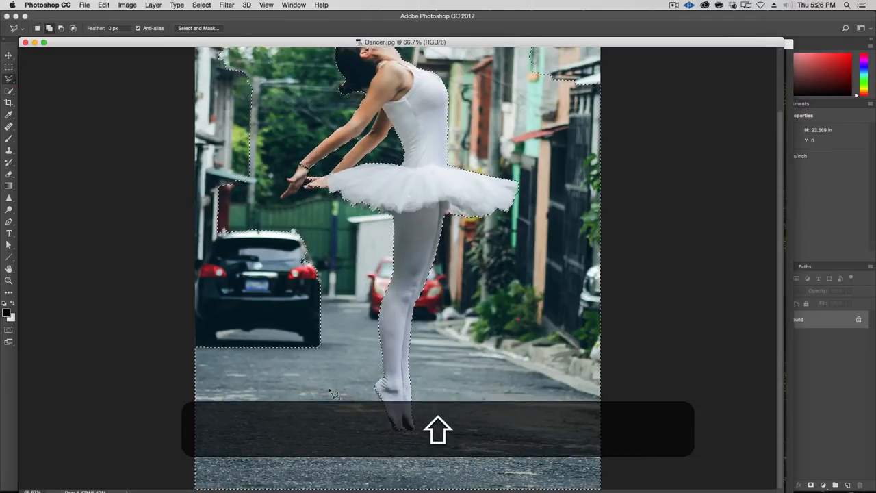
pyautogui.keyDown('shift'); pyautogui.click(319, 403); pyautogui.keyUp('shift')
pyautogui.click(356, 310)
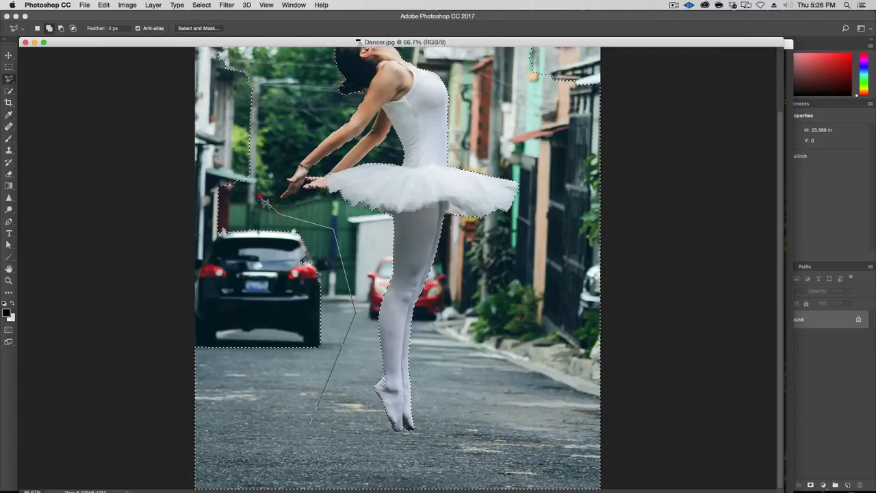
pyautogui.click(264, 142)
pyautogui.scroll(3, 264, 143)
pyautogui.click(247, 71)
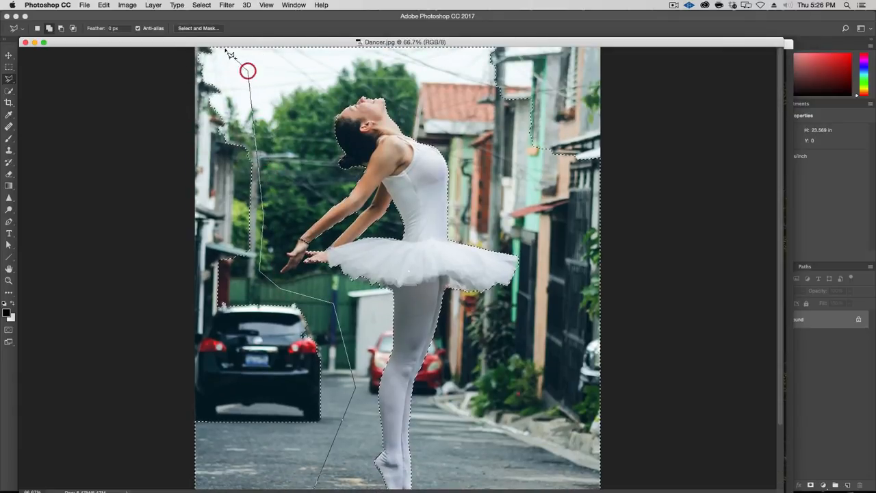
pyautogui.click(225, 44)
pyautogui.click(160, 48)
pyautogui.scroll(-1, 108, 397)
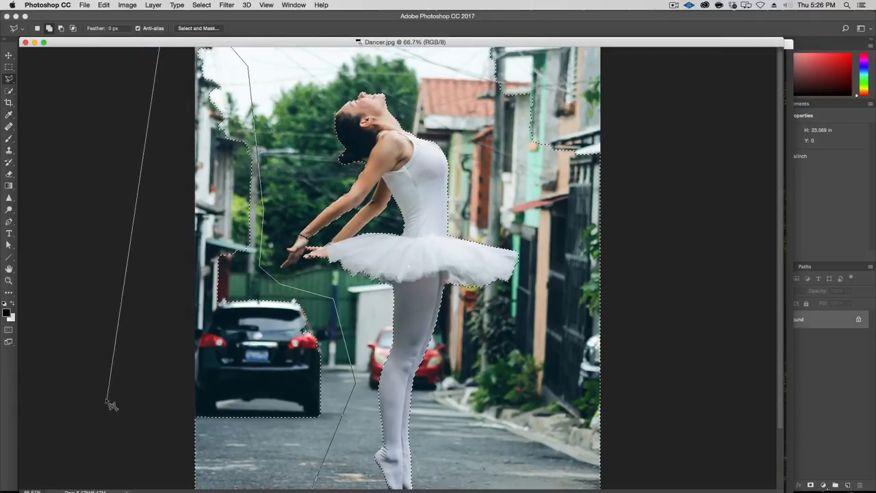
pyautogui.click(106, 428)
pyautogui.doubleClick(253, 472)
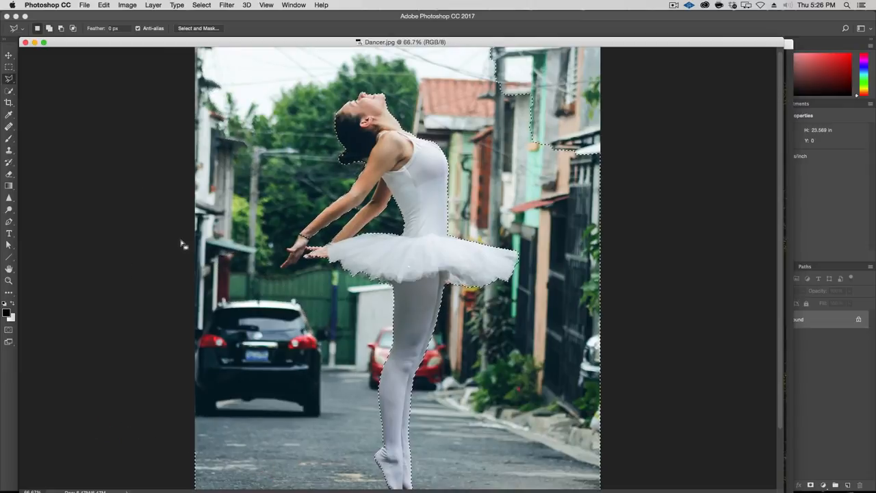
# Add the unselected buildings in the photo's upper right corner to the selection with the Rectangular Marquee tool
pyautogui.click(9, 90)
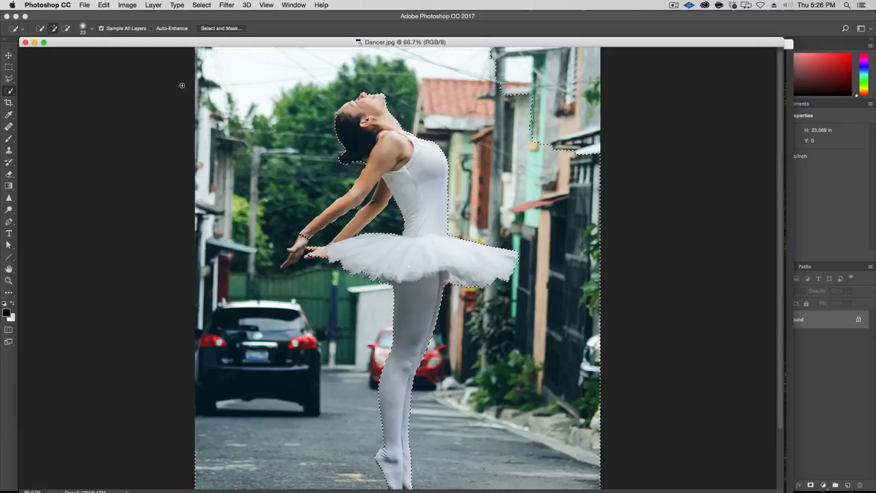
pyautogui.press('l')
pyautogui.press('m')
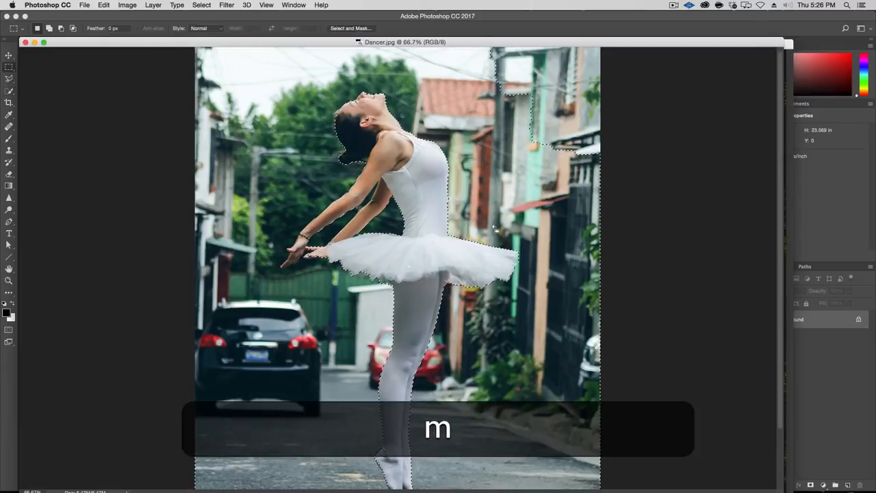
pyautogui.press('shift')
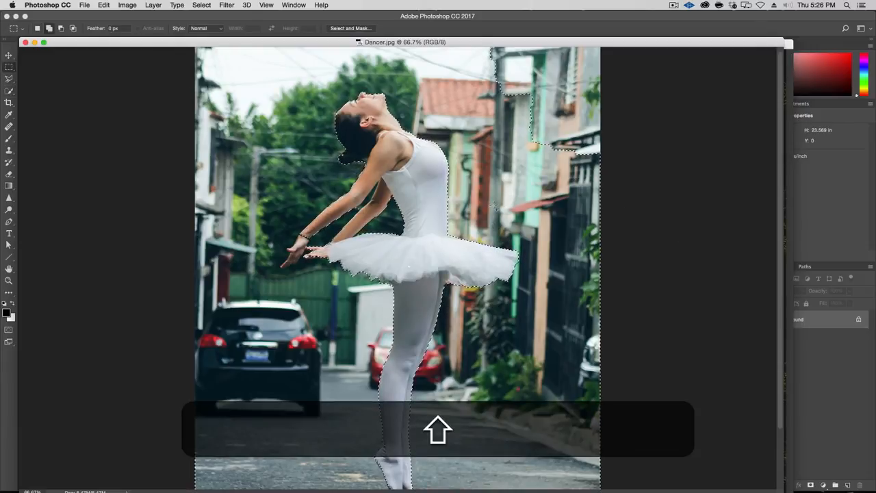
pyautogui.moveTo(493, 207); pyautogui.dragTo(670, 4)
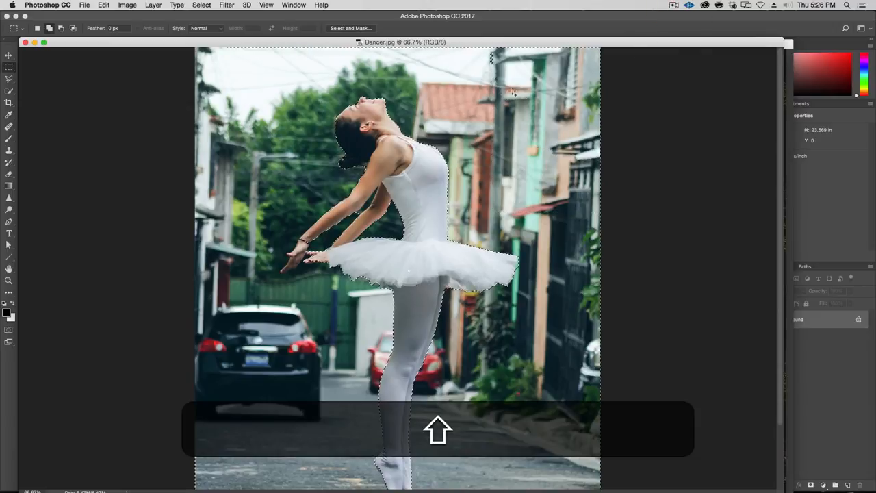
# Add the narrow background gap between the dancer's arms to the selection with a 13 px Quick Selection brush
pyautogui.click(9, 90)
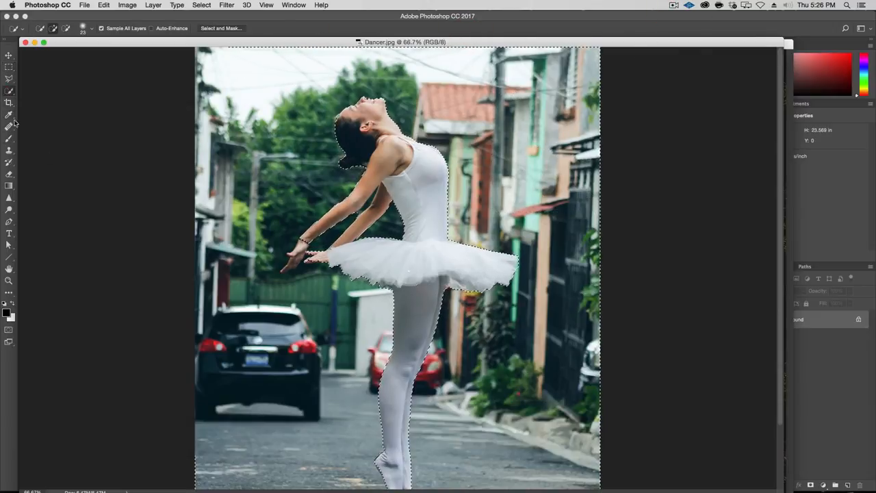
pyautogui.press('alt+super+plus')
pyautogui.press('alt+super+plus')
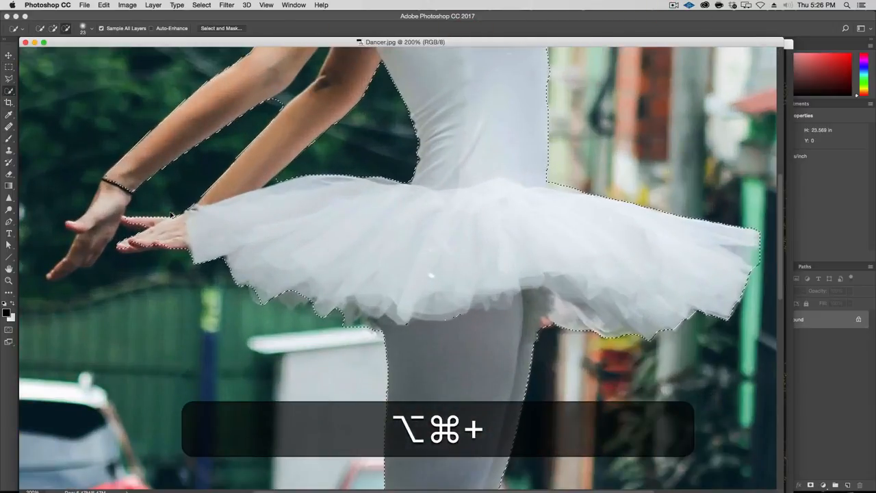
pyautogui.moveTo(229, 79); pyautogui.dragTo(264, 483)
pyautogui.moveTo(355, 333); pyautogui.dragTo(371, 260)
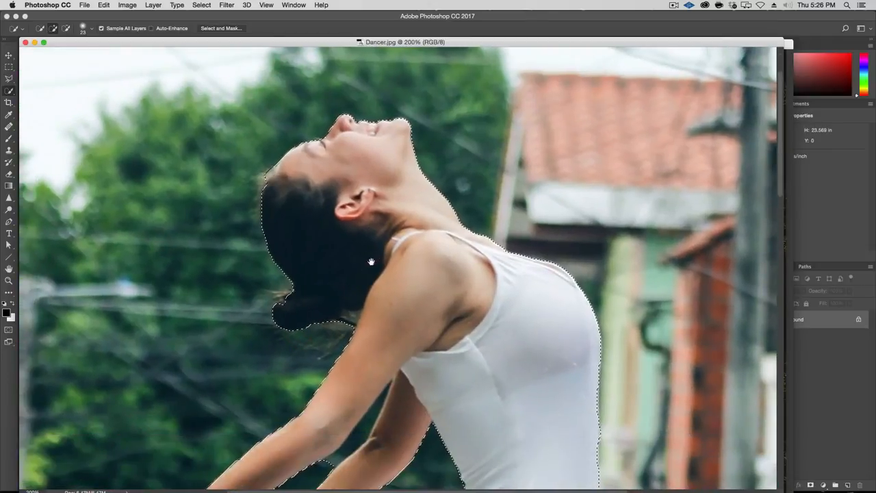
pyautogui.moveTo(372, 394); pyautogui.dragTo(411, 323)
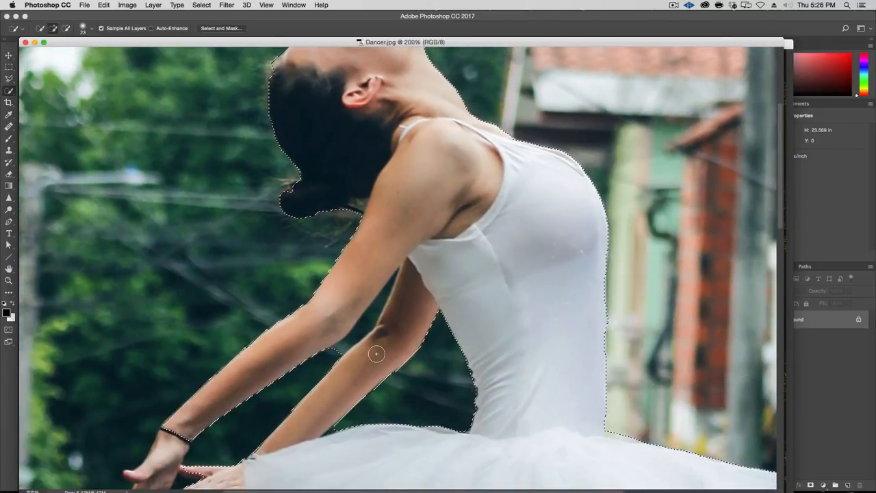
pyautogui.moveTo(377, 352); pyautogui.dragTo(375, 338)
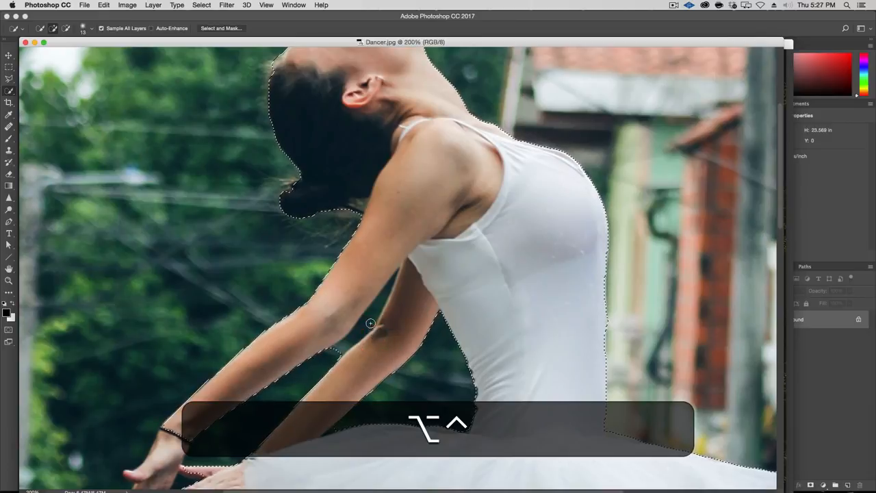
pyautogui.keyDown('alt'); pyautogui.click(370, 320); pyautogui.keyUp('alt')
pyautogui.keyDown('alt'); pyautogui.click(340, 350); pyautogui.keyUp('alt')
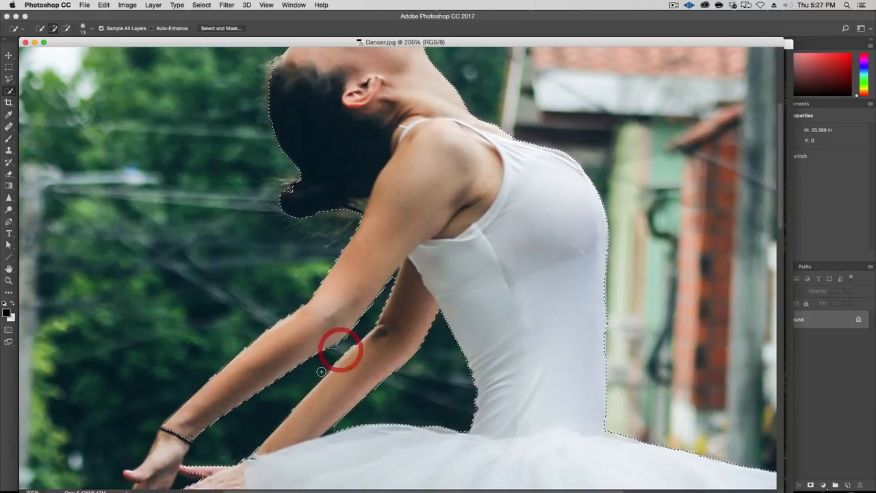
pyautogui.keyDown('alt'); pyautogui.click(334, 351); pyautogui.keyUp('alt')
# Add the tight corner between the dancer's rear forearm and the tutu to the selection with a 4 px brush
pyautogui.moveTo(399, 376); pyautogui.dragTo(440, 274)
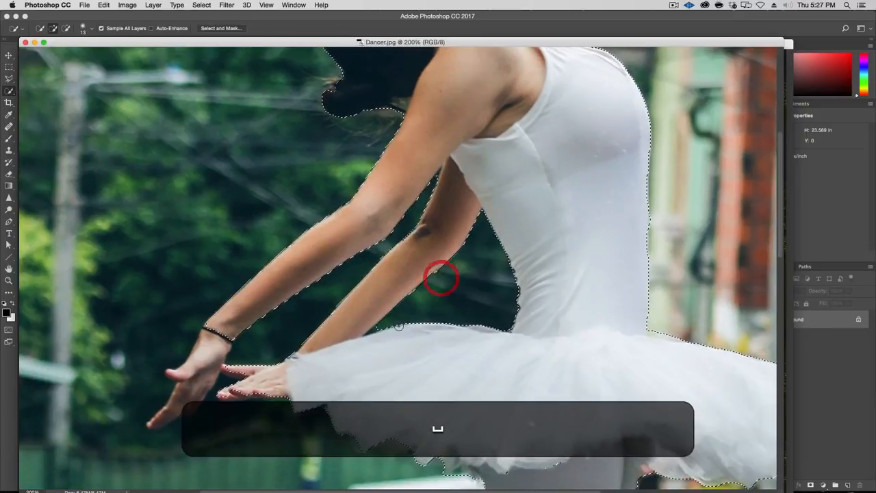
pyautogui.moveTo(412, 318); pyautogui.dragTo(407, 317)
pyautogui.click(377, 329)
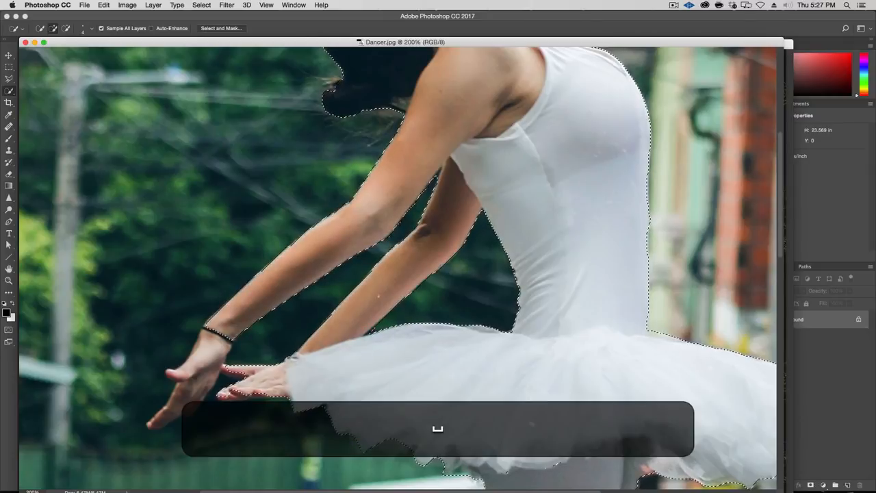
# Subtract the palm of the dancer's front hand from the background selection with a 20 px Quick Selection brush
pyautogui.moveTo(344, 333); pyautogui.dragTo(473, 284)
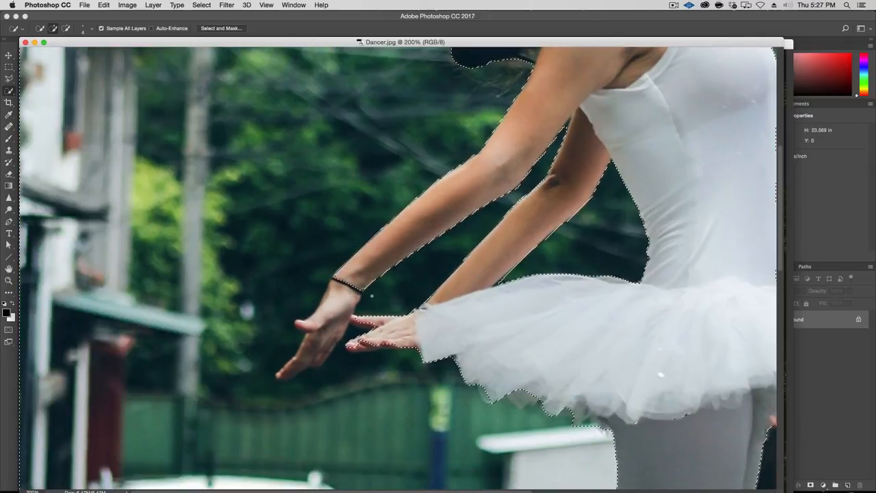
pyautogui.moveTo(318, 341); pyautogui.dragTo(326, 336)
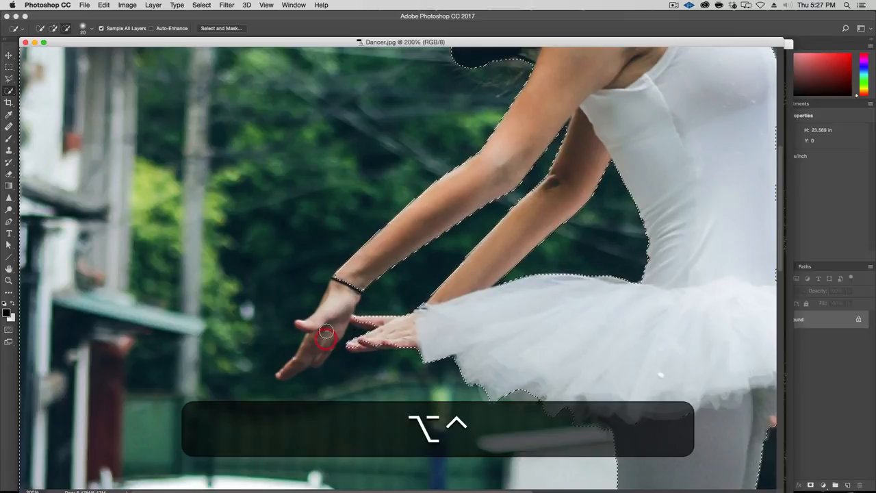
pyautogui.moveTo(338, 300); pyautogui.dragTo(305, 360)
# Subtract the front hand's fingertips and thumb and the rear hand's fingers from the background selection with a 7 px brush
pyautogui.moveTo(393, 354)
pyautogui.mouseDown()
pyautogui.moveTo(393, 262)
pyautogui.moveTo(346, 252)
pyautogui.mouseUp()
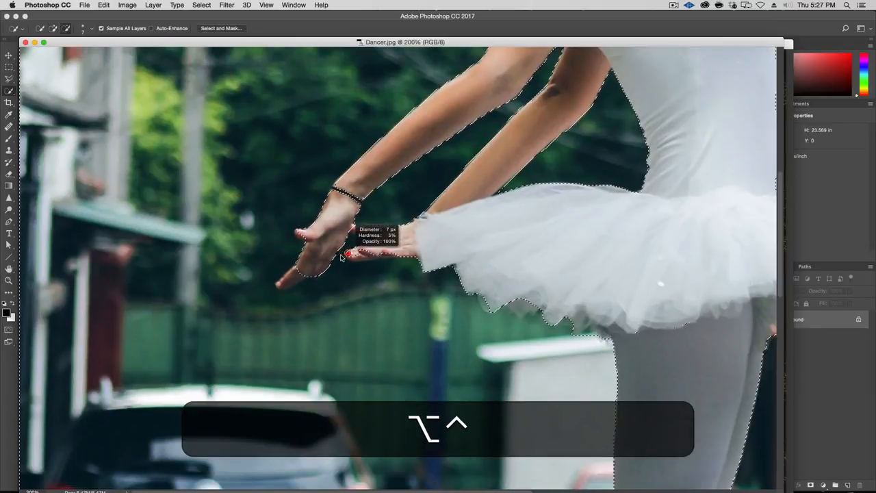
pyautogui.keyDown('alt'); pyautogui.click(289, 277); pyautogui.keyUp('alt')
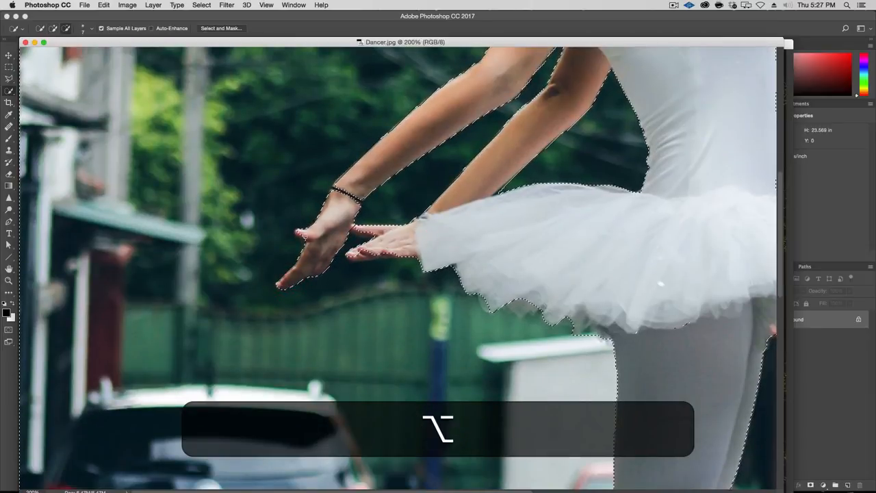
pyautogui.keyDown('alt'); pyautogui.click(299, 234); pyautogui.keyUp('alt')
pyautogui.keyDown('alt'); pyautogui.click(356, 231); pyautogui.keyUp('alt')
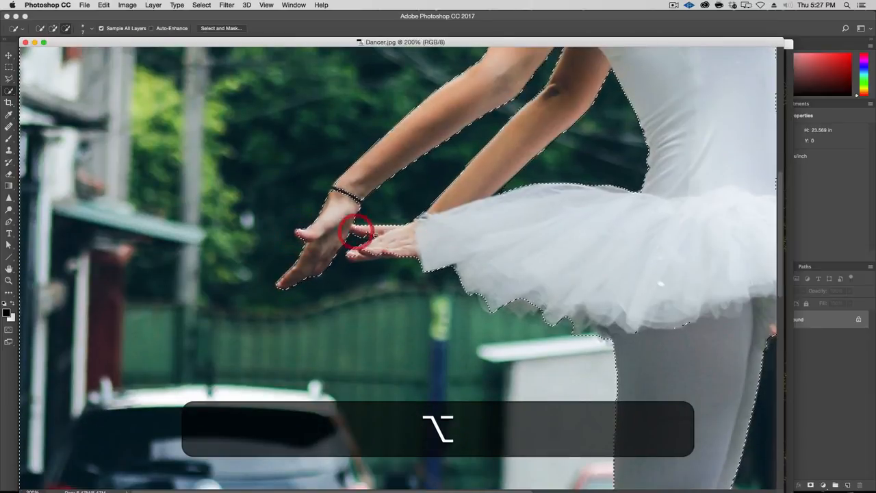
pyautogui.keyDown('alt'); pyautogui.click(397, 248); pyautogui.keyUp('alt')
# Examine the selection edge around the dancer's tutu, head, hair, legs and feet
pyautogui.moveTo(548, 290); pyautogui.dragTo(387, 212)
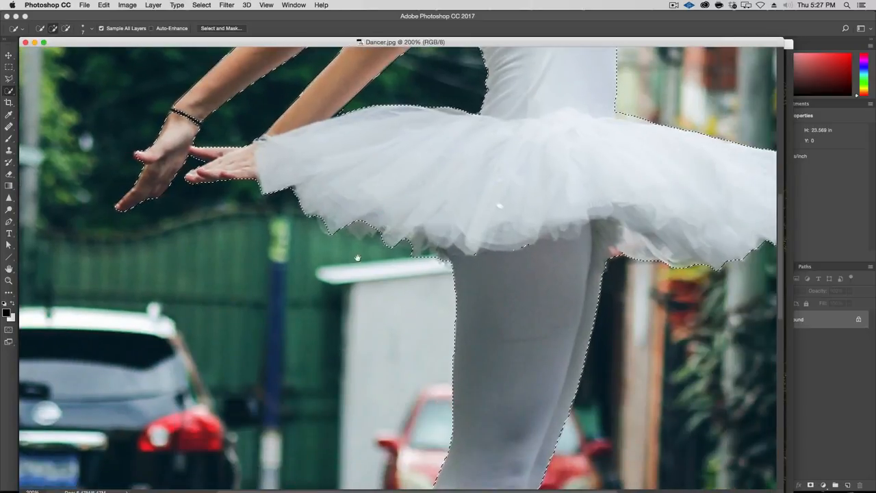
pyautogui.moveTo(418, 261); pyautogui.dragTo(253, 218)
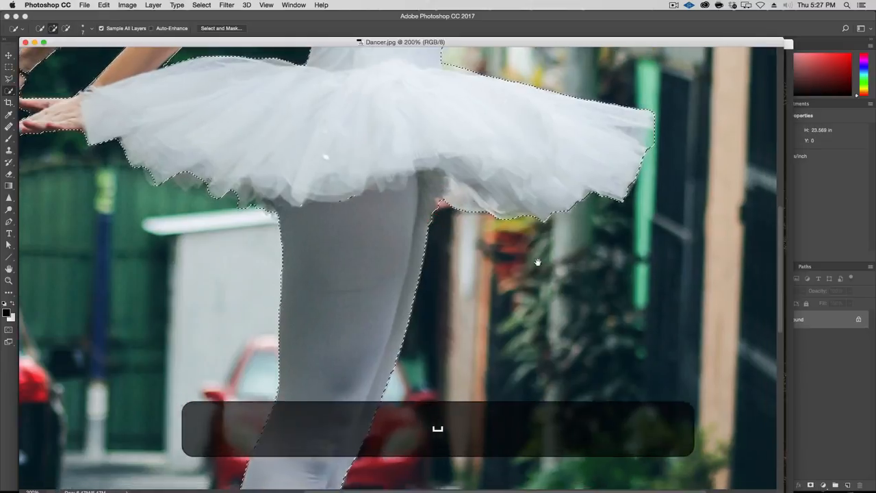
pyautogui.moveTo(538, 260); pyautogui.dragTo(541, 408)
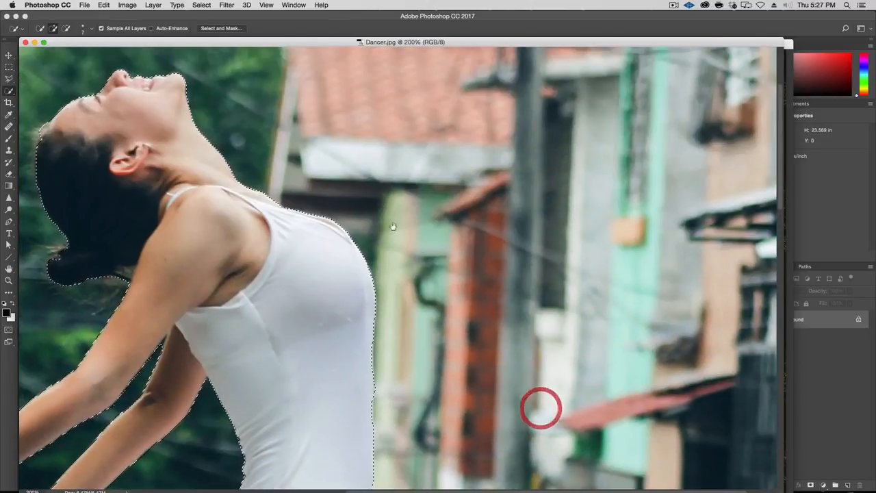
pyautogui.moveTo(348, 193); pyautogui.dragTo(527, 268)
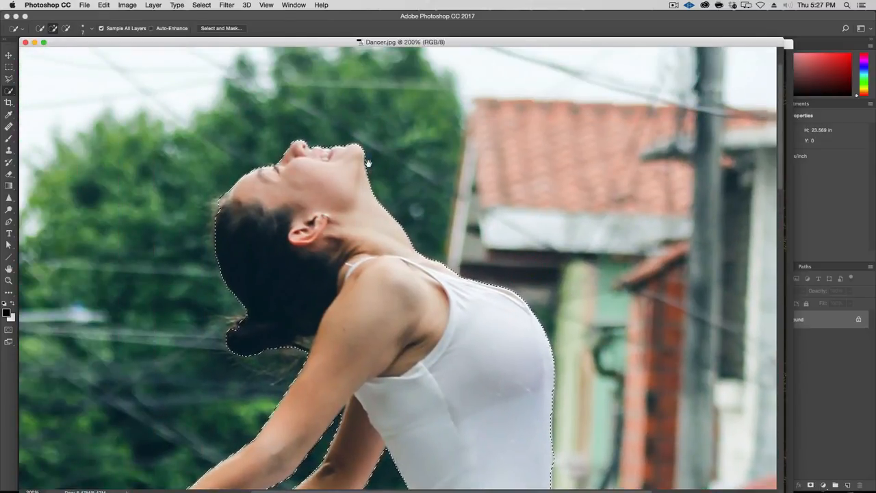
pyautogui.moveTo(251, 218); pyautogui.dragTo(393, 167)
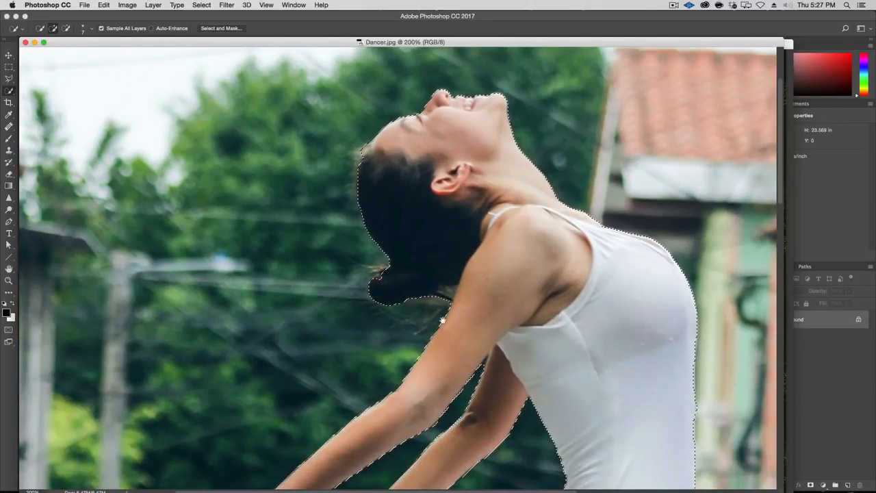
pyautogui.moveTo(497, 392); pyautogui.dragTo(530, 102)
pyautogui.moveTo(498, 445); pyautogui.dragTo(491, 89)
pyautogui.moveTo(579, 250); pyautogui.dragTo(399, 207)
pyautogui.moveTo(405, 373); pyautogui.dragTo(450, 174)
# Undo the last toe correction and subtract the tip of the dancer's toes from the background selection again
pyautogui.press('alt')
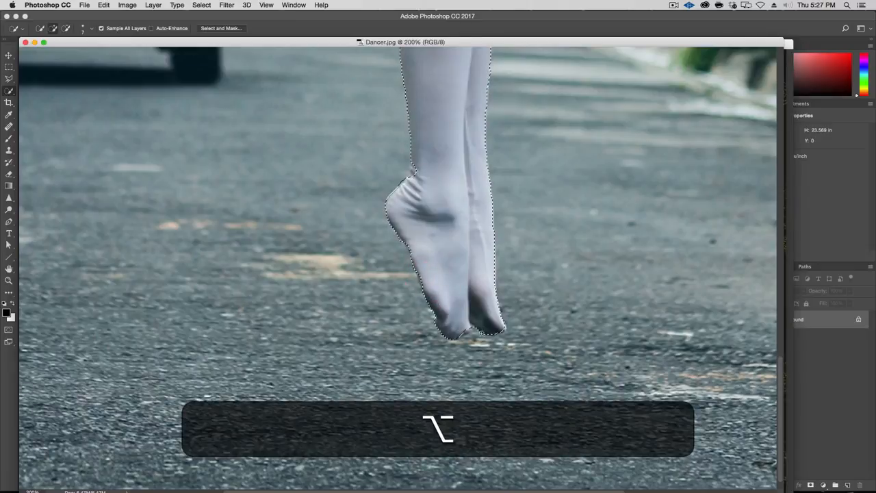
pyautogui.press('super+z')
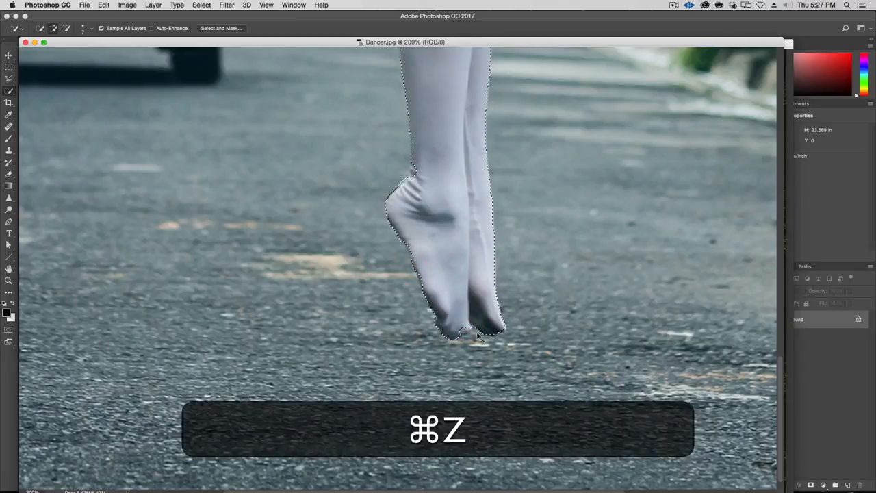
pyautogui.press('alt+super+z')
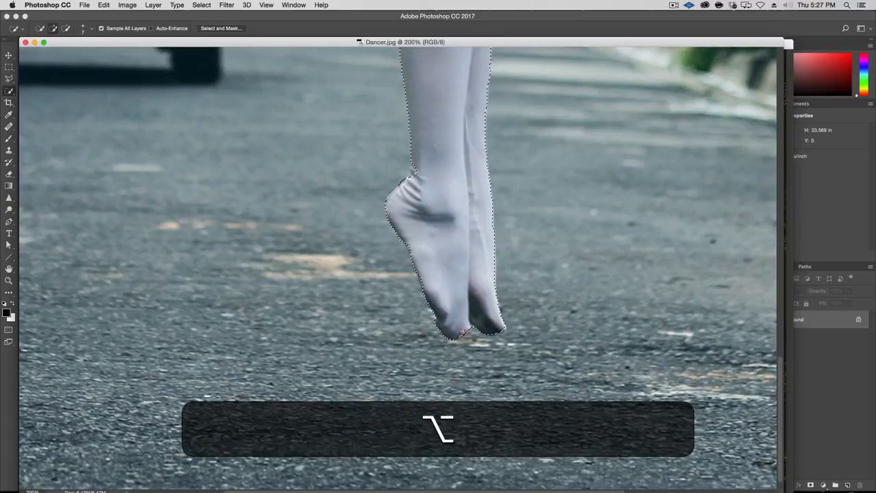
# Subtract the strip where the tutu's lower edge meets the top of the dancer's thigh from the background selection
pyautogui.press('space')
pyautogui.moveTo(612, 211); pyautogui.dragTo(544, 427)
pyautogui.moveTo(563, 109); pyautogui.dragTo(605, 411)
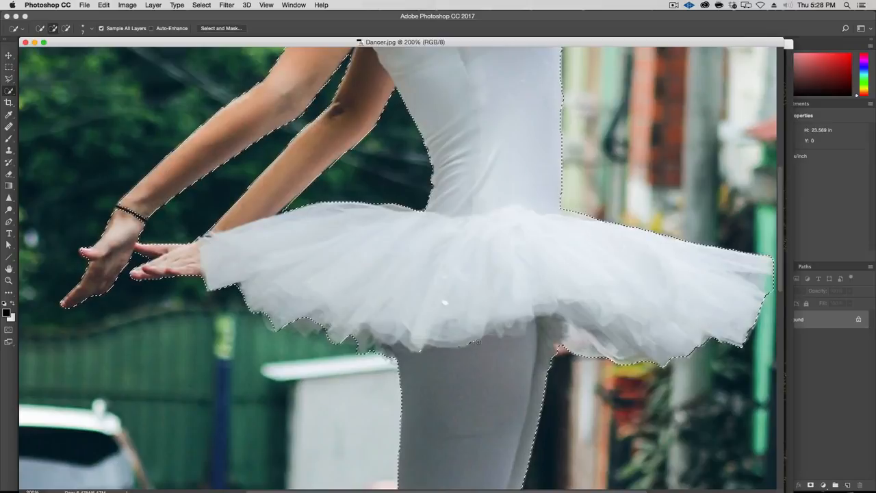
pyautogui.press('alt')
pyautogui.keyDown('alt'); pyautogui.click(443, 348); pyautogui.keyUp('alt')
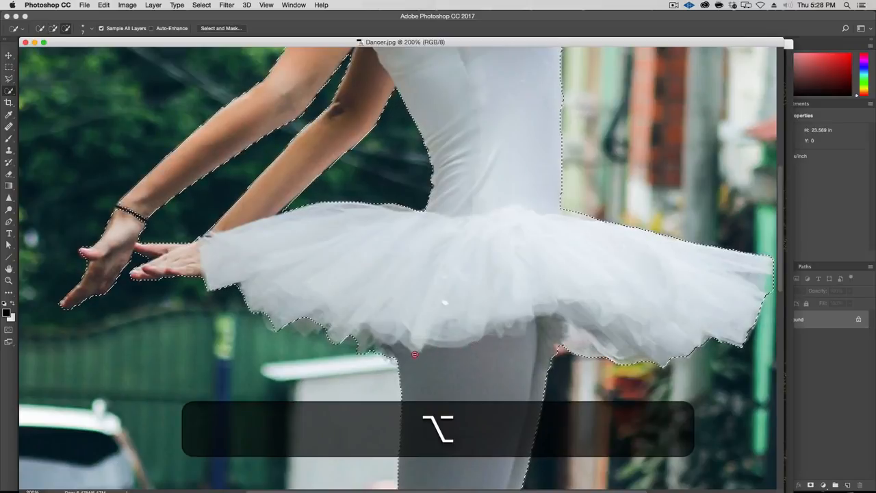
# Invert the background selection so that the dancer is selected
pyautogui.press('space')
pyautogui.moveTo(520, 244); pyautogui.dragTo(483, 409)
pyautogui.moveTo(615, 191); pyautogui.dragTo(604, 308)
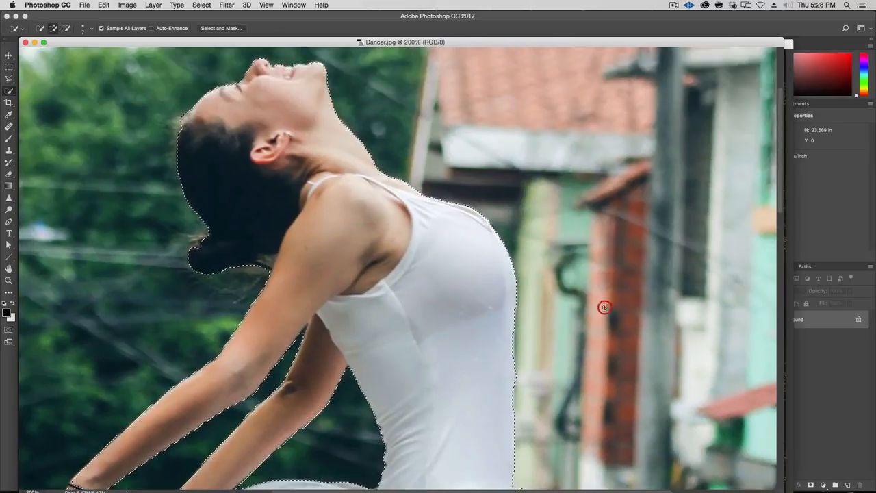
pyautogui.press('alt+super+minus')
pyautogui.press('alt+super+minus')
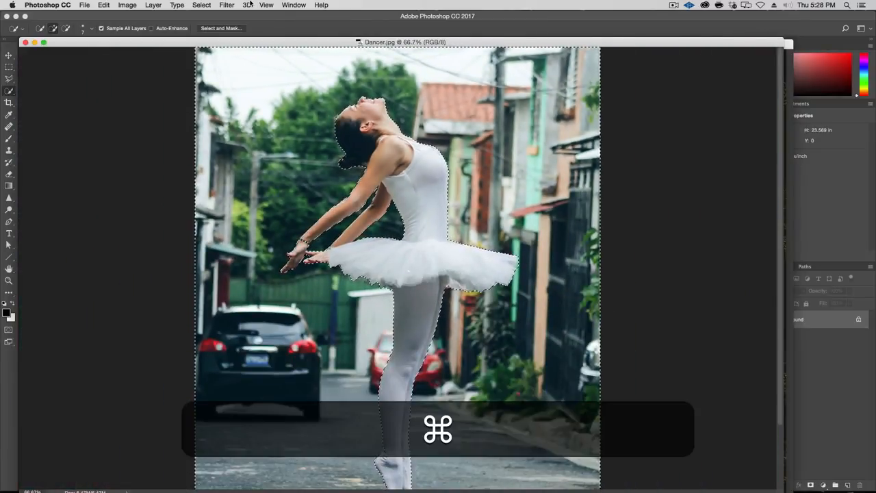
pyautogui.press('shift+super+i')
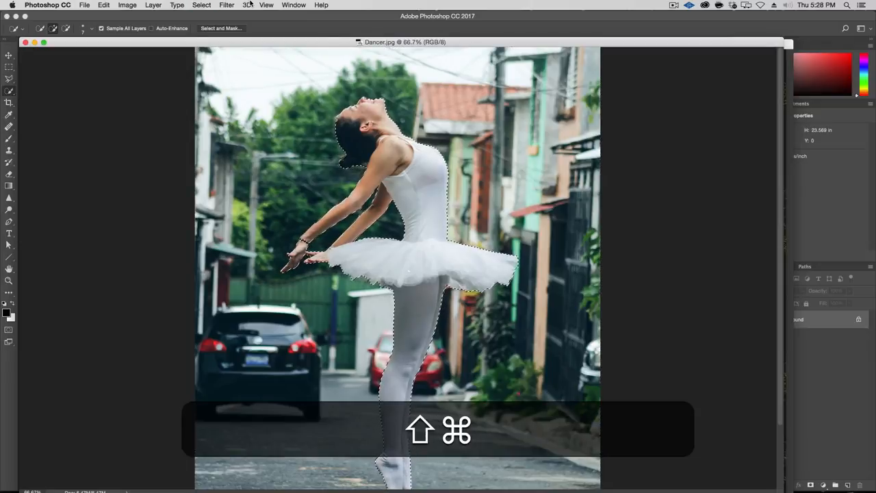
pyautogui.click(202, 5)
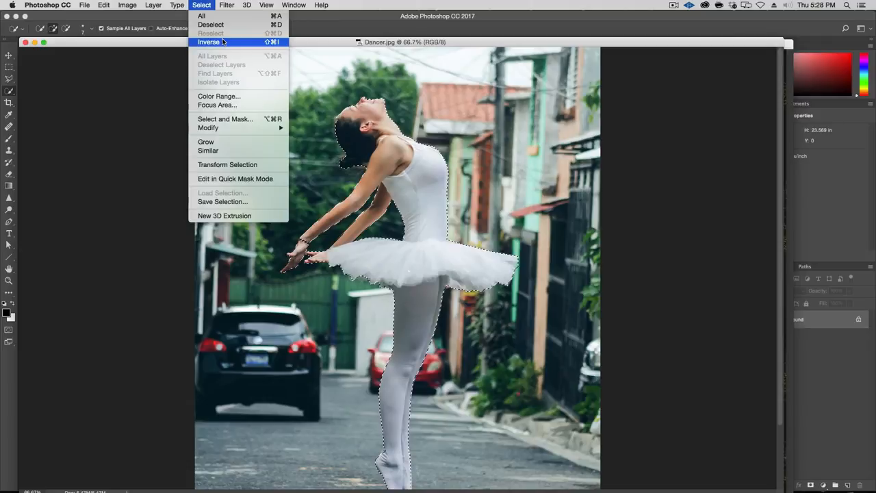
pyautogui.click(201, 5)
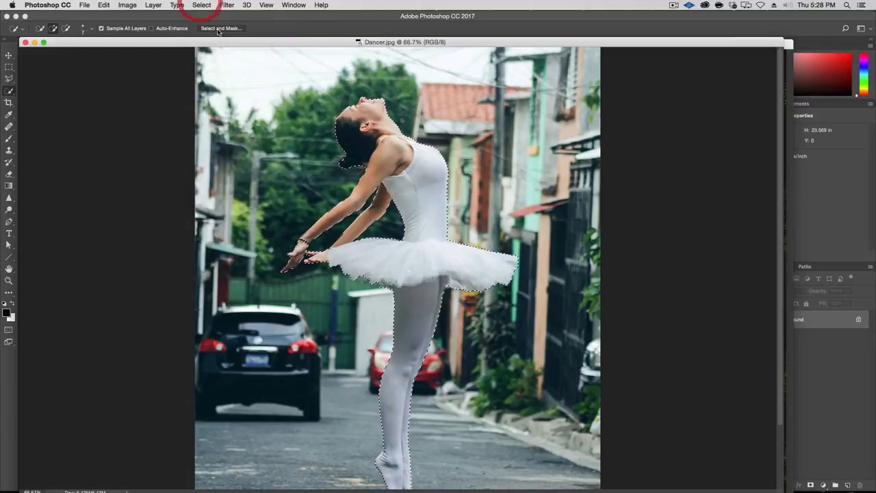
# Open the dancer's selection in Select and Mask and rearrange the Forest.jpg and Dancer.jpg windows to uncover the refinement settings
pyautogui.click(221, 29)
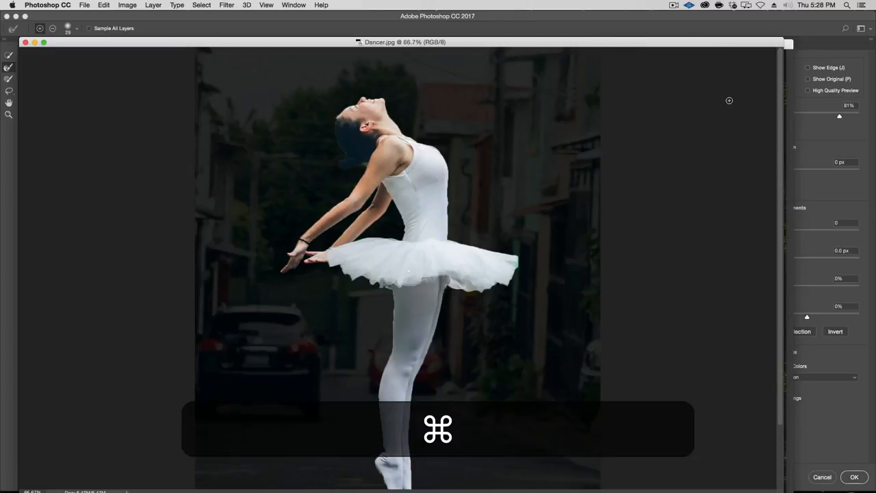
pyautogui.press('super+minus')
pyautogui.moveTo(313, 43); pyautogui.dragTo(366, 111)
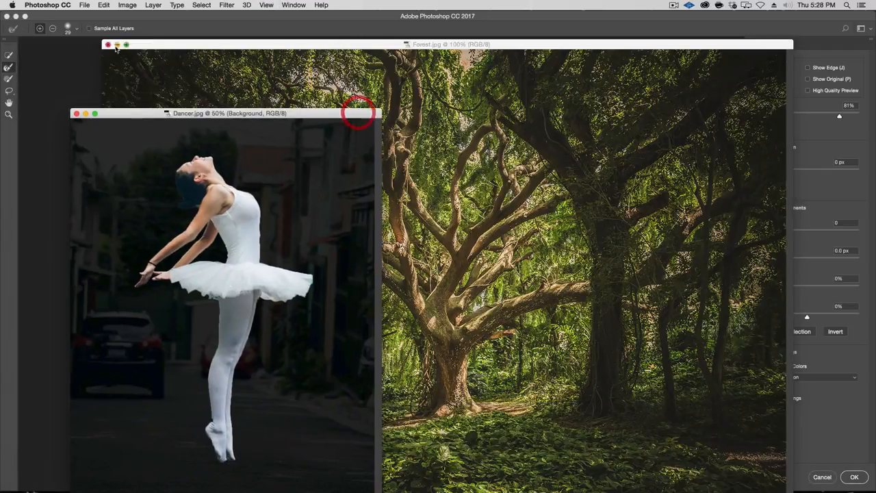
pyautogui.click(118, 45)
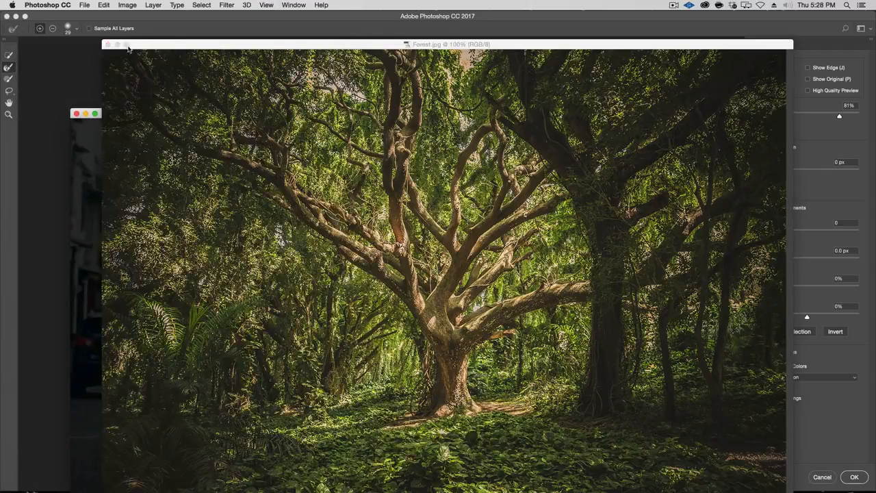
pyautogui.moveTo(128, 48); pyautogui.dragTo(68, 366)
pyautogui.click(146, 114)
pyautogui.moveTo(145, 114); pyautogui.dragTo(257, 65)
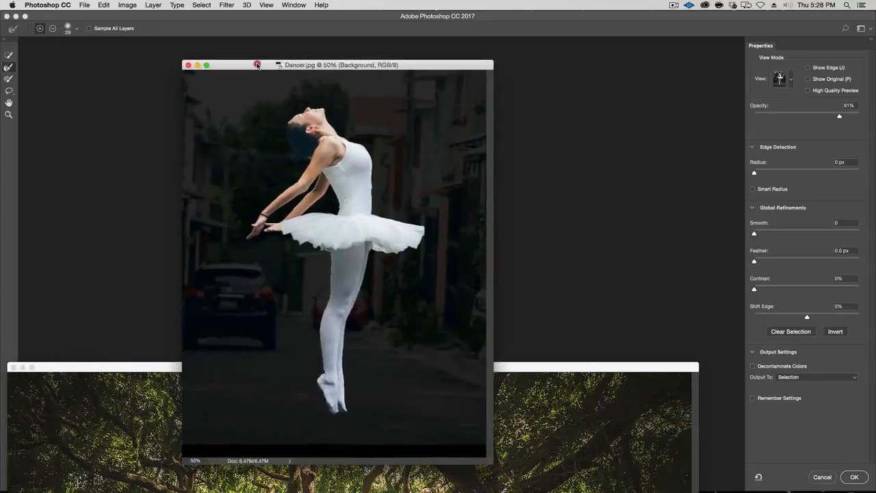
# Inspect the dancer's edges at 200% and set the Edge Detection radius to 2 px
pyautogui.press('super+plus')
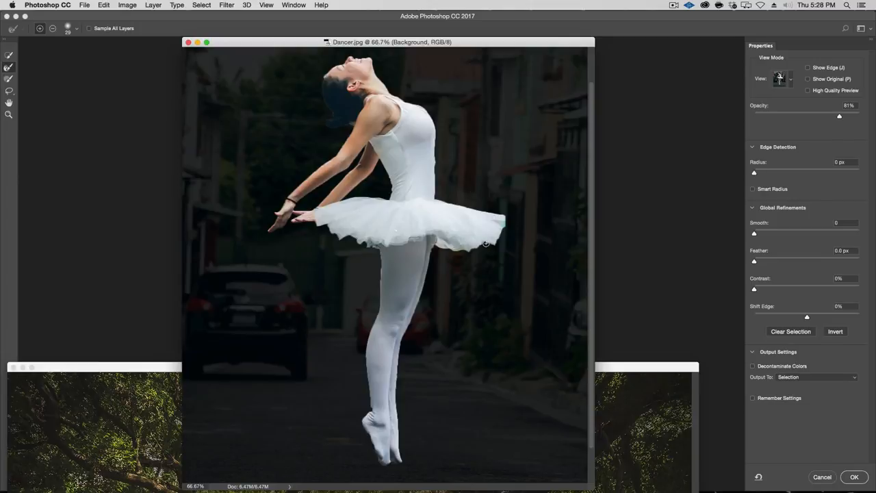
pyautogui.press('super+plus')
pyautogui.press('super+plus')
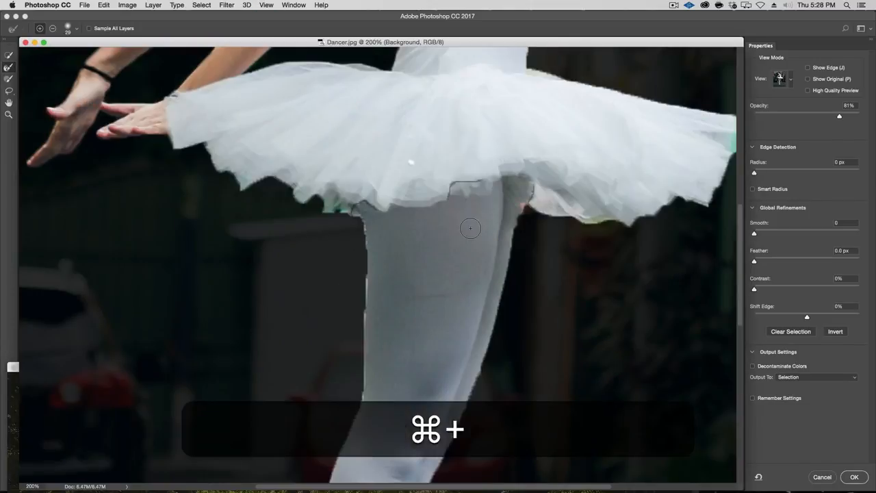
pyautogui.moveTo(468, 219); pyautogui.dragTo(549, 250)
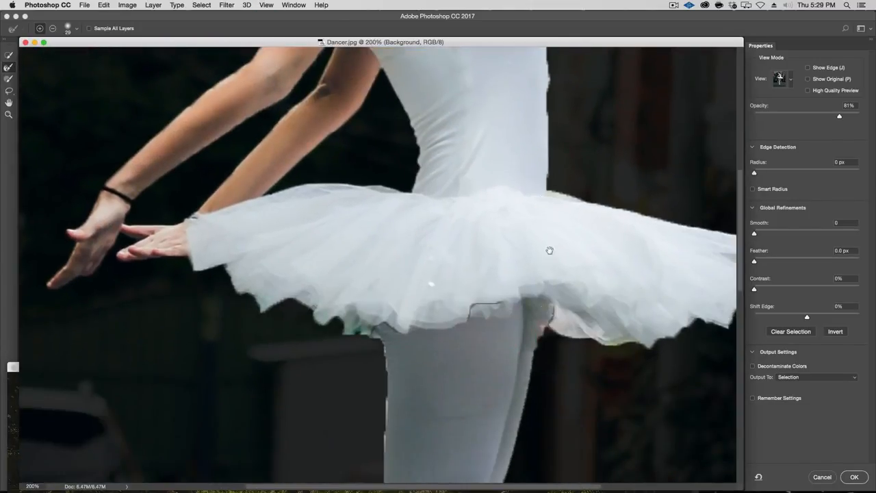
pyautogui.press('alt')
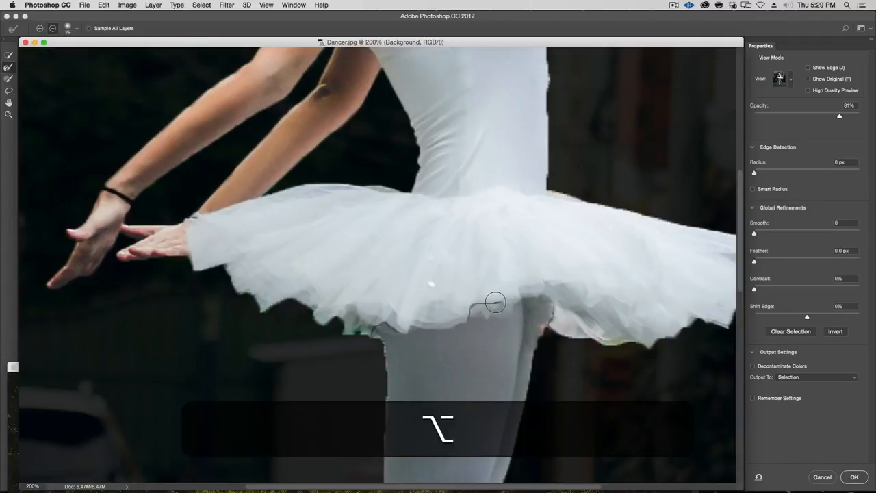
pyautogui.moveTo(434, 185); pyautogui.dragTo(488, 293)
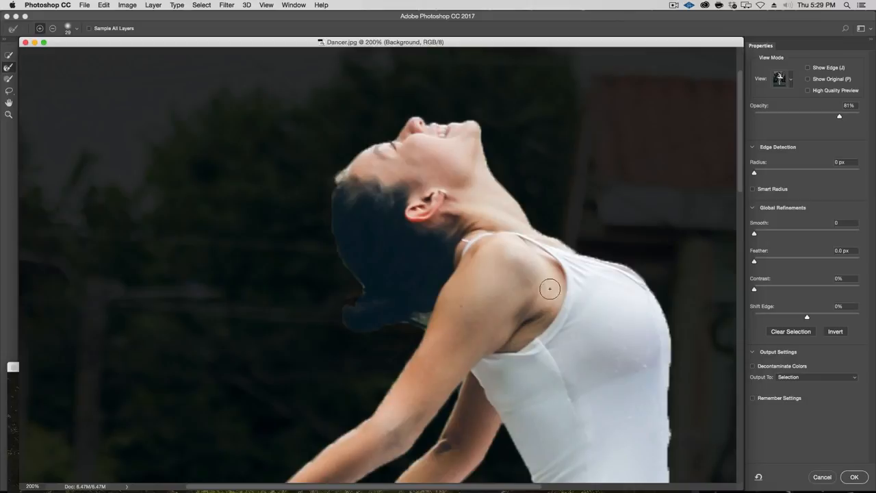
pyautogui.moveTo(755, 173); pyautogui.dragTo(762, 174)
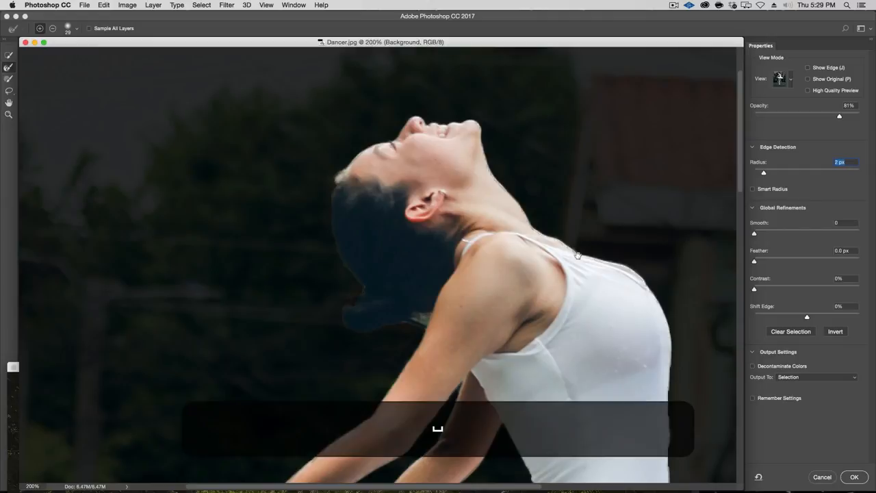
# Reduce the Refine Edge Brush to size 17 and paint along the loose hair around the bun and the back of the dancer's head
pyautogui.moveTo(593, 222); pyautogui.dragTo(471, 178)
pyautogui.moveTo(540, 214); pyautogui.dragTo(644, 230)
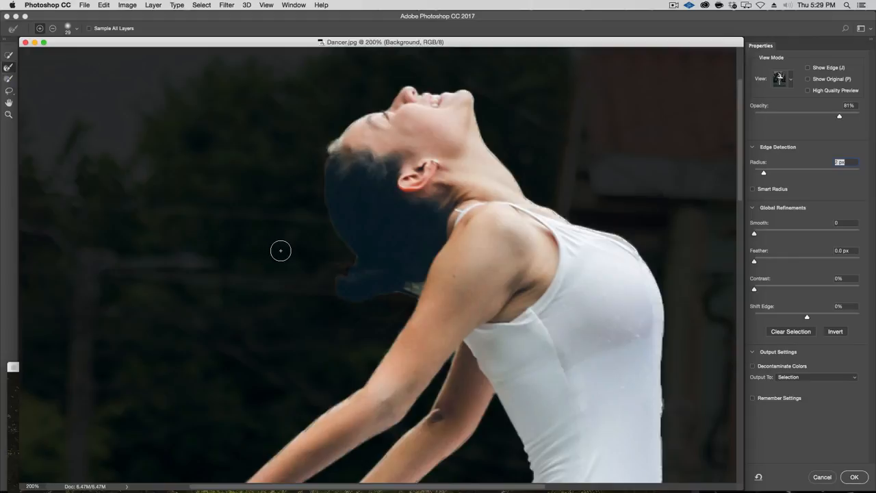
pyautogui.moveTo(279, 250); pyautogui.dragTo(271, 251)
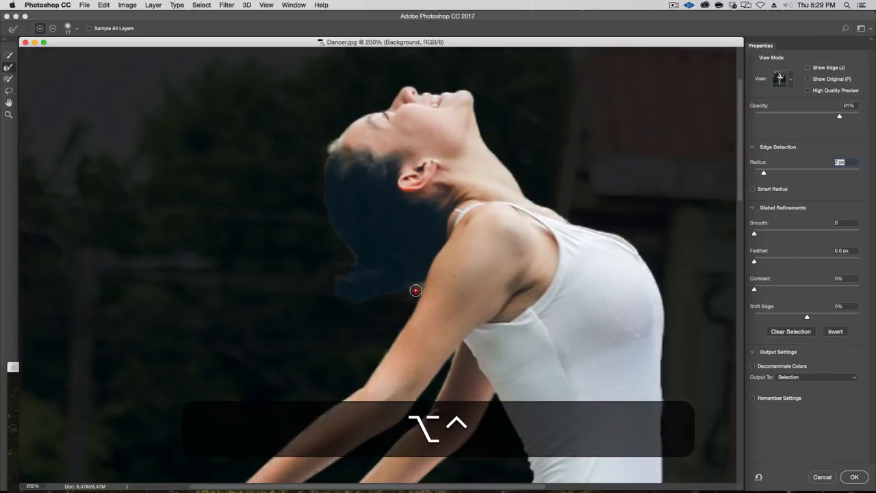
pyautogui.moveTo(419, 289); pyautogui.dragTo(364, 302)
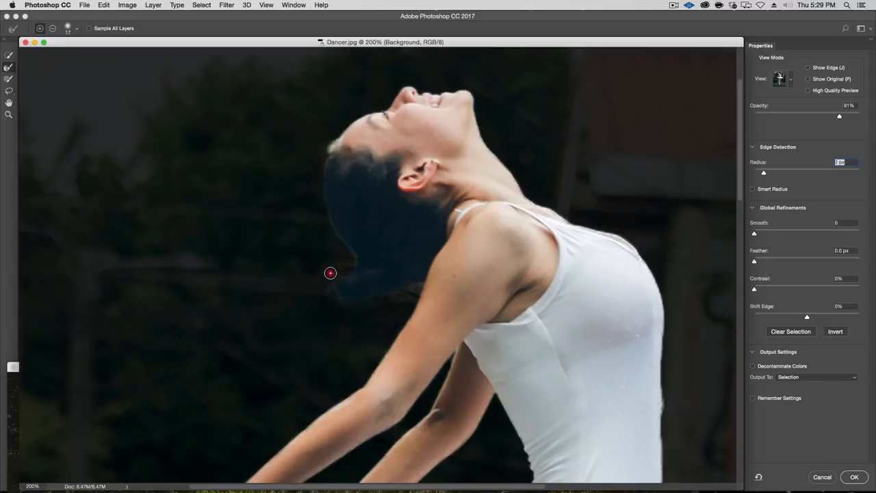
pyautogui.moveTo(349, 262); pyautogui.dragTo(330, 226)
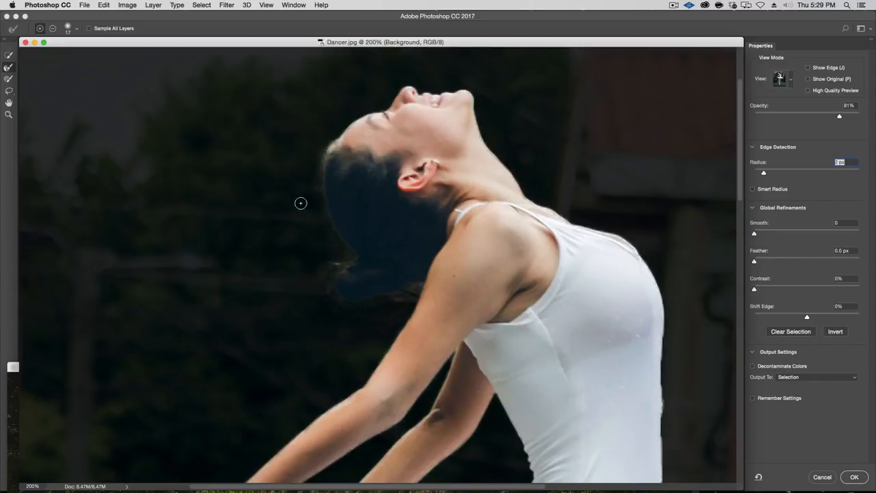
# Paint with the Refine Edge Brush over the tutu's outer tip and along its ragged lower edge
pyautogui.moveTo(402, 199); pyautogui.dragTo(259, 204)
pyautogui.moveTo(457, 176); pyautogui.dragTo(431, 118)
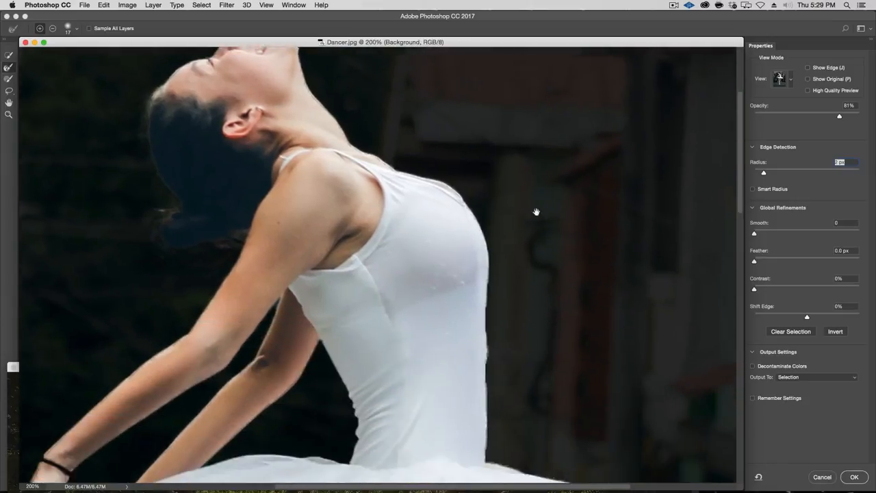
pyautogui.moveTo(544, 239); pyautogui.dragTo(423, 55)
pyautogui.moveTo(580, 314); pyautogui.dragTo(525, 198)
pyautogui.moveTo(529, 218)
pyautogui.mouseDown()
pyautogui.moveTo(518, 203)
pyautogui.moveTo(518, 229)
pyautogui.moveTo(519, 209)
pyautogui.mouseUp()
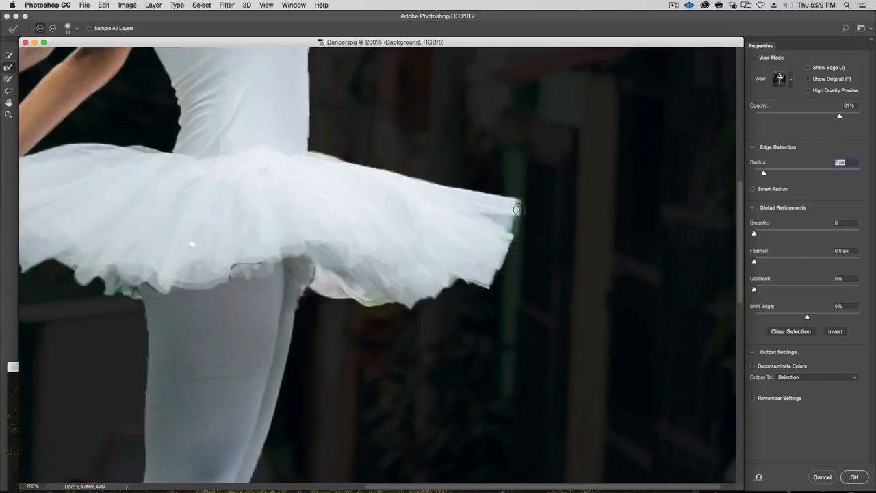
pyautogui.moveTo(471, 282)
pyautogui.mouseDown()
pyautogui.moveTo(406, 309)
pyautogui.moveTo(310, 290)
pyautogui.moveTo(376, 304)
pyautogui.moveTo(513, 298)
pyautogui.moveTo(583, 248)
pyautogui.mouseUp()
pyautogui.moveTo(395, 248); pyautogui.dragTo(352, 235)
pyautogui.moveTo(292, 222); pyautogui.dragTo(290, 222)
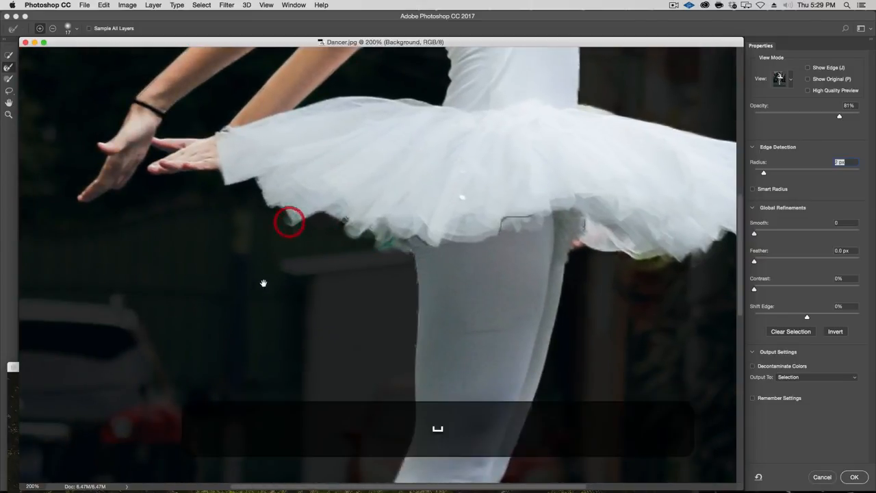
# Check the remaining edges along the arms, tutu, feet and head, and apply the refinements as a selection
pyautogui.moveTo(269, 290); pyautogui.dragTo(376, 373)
pyautogui.moveTo(272, 317); pyautogui.dragTo(276, 338)
pyautogui.moveTo(348, 278); pyautogui.dragTo(287, 368)
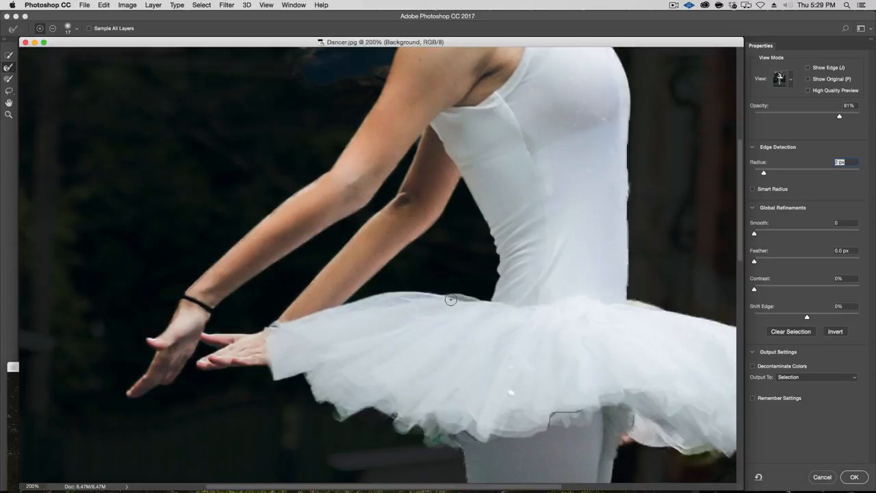
pyautogui.moveTo(451, 299); pyautogui.dragTo(550, 226)
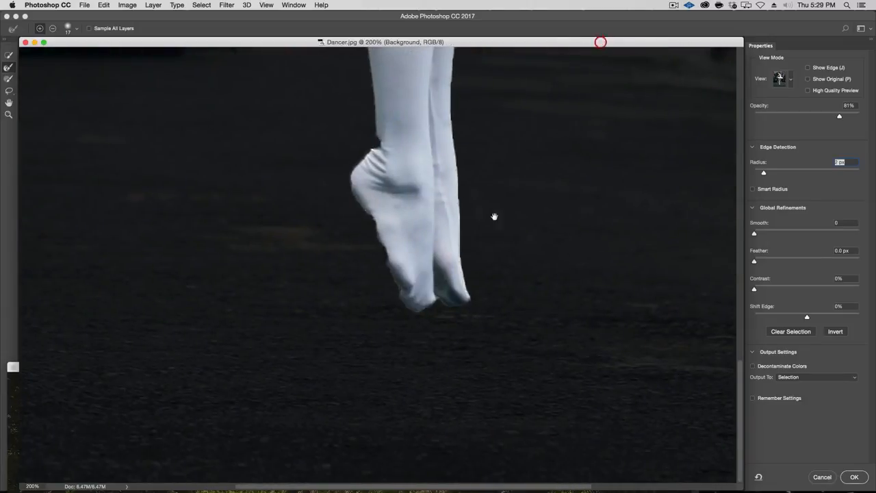
pyautogui.scroll(10, 559, 188)
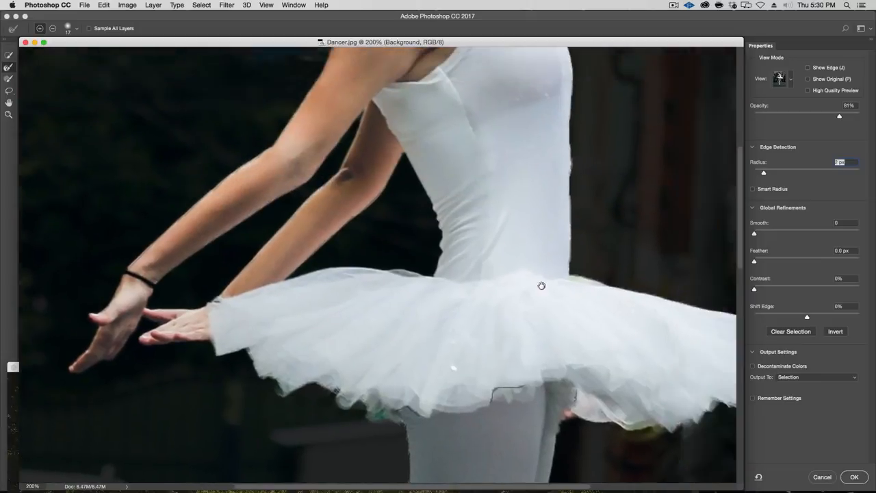
pyautogui.moveTo(541, 285); pyautogui.dragTo(540, 287)
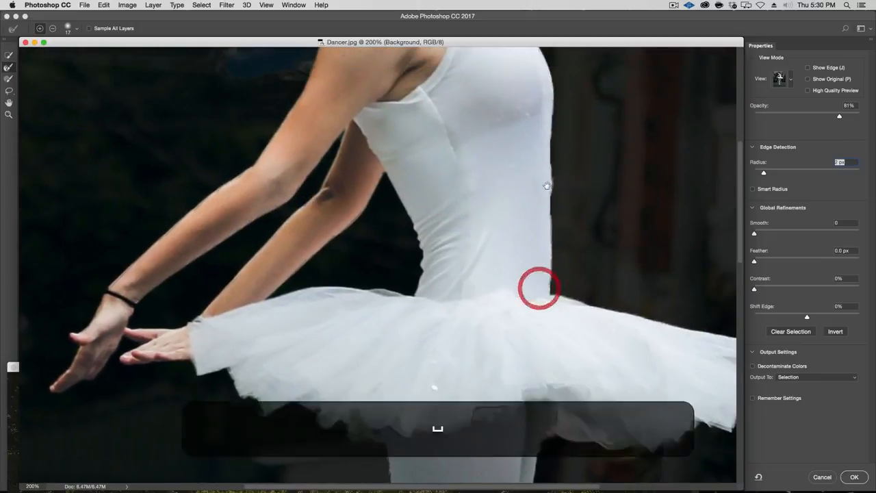
pyautogui.moveTo(548, 186); pyautogui.dragTo(540, 346)
pyautogui.moveTo(568, 201)
pyautogui.mouseDown()
pyautogui.moveTo(520, 165)
pyautogui.moveTo(574, 212)
pyautogui.moveTo(550, 207)
pyautogui.moveTo(583, 209)
pyautogui.mouseUp()
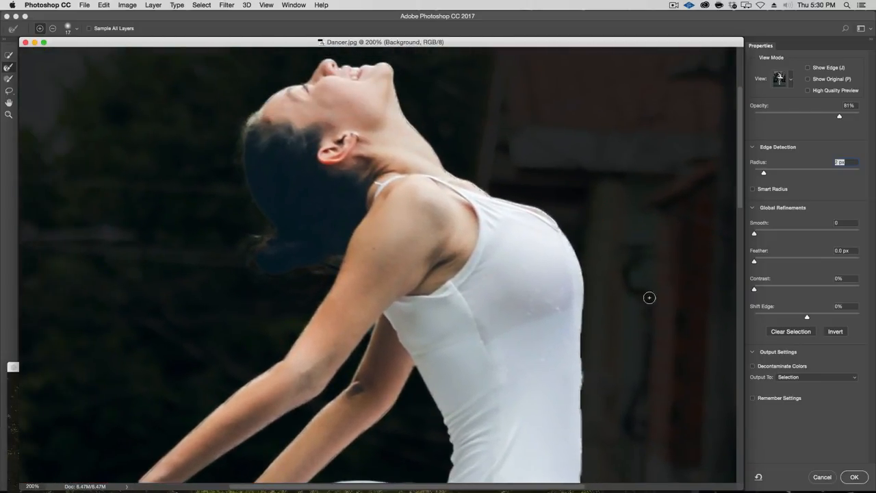
pyautogui.click(855, 477)
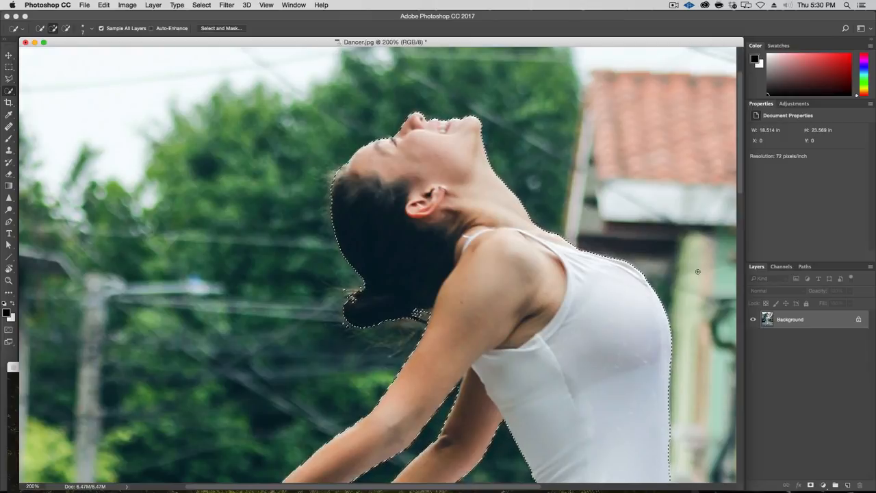
# Display the selection as a Quick Mask, view the mask alone in black and white, and show the image under the overlay again
pyautogui.press('q')
pyautogui.press('space')
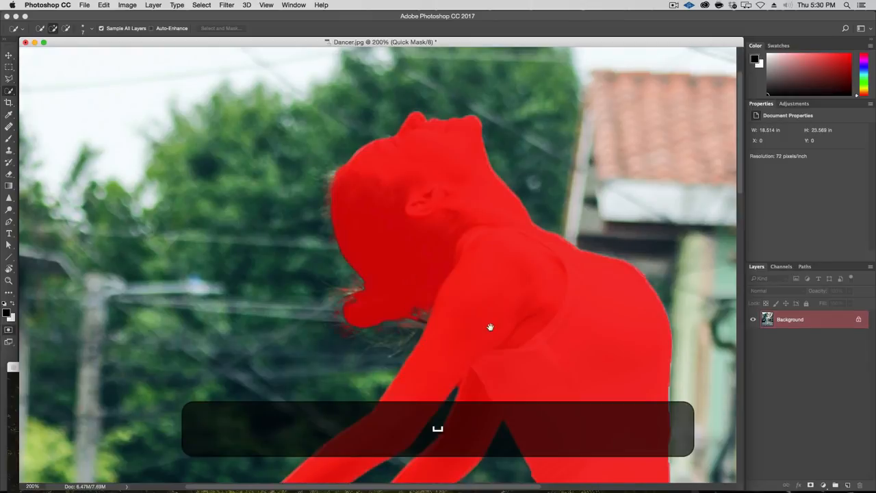
pyautogui.click(782, 267)
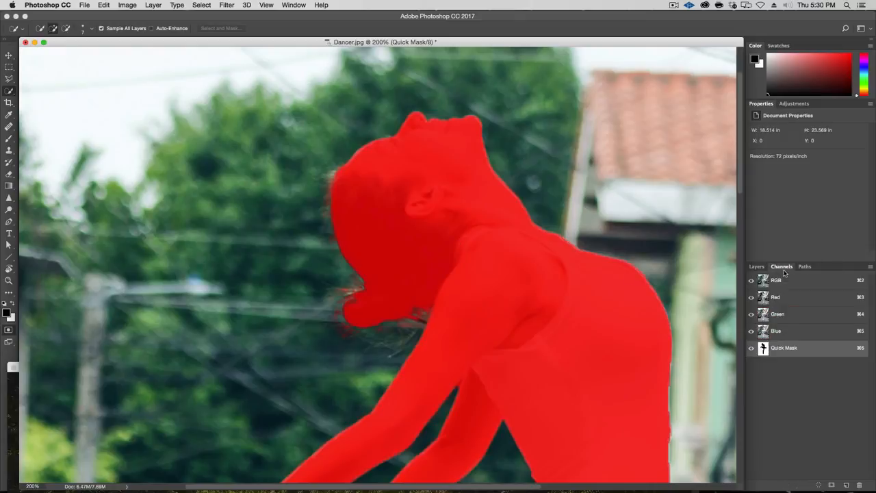
pyautogui.click(751, 280)
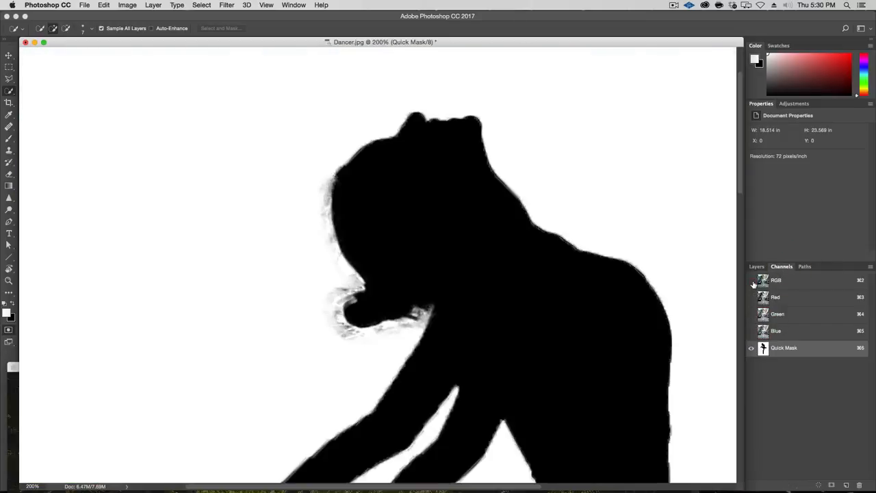
pyautogui.click(752, 280)
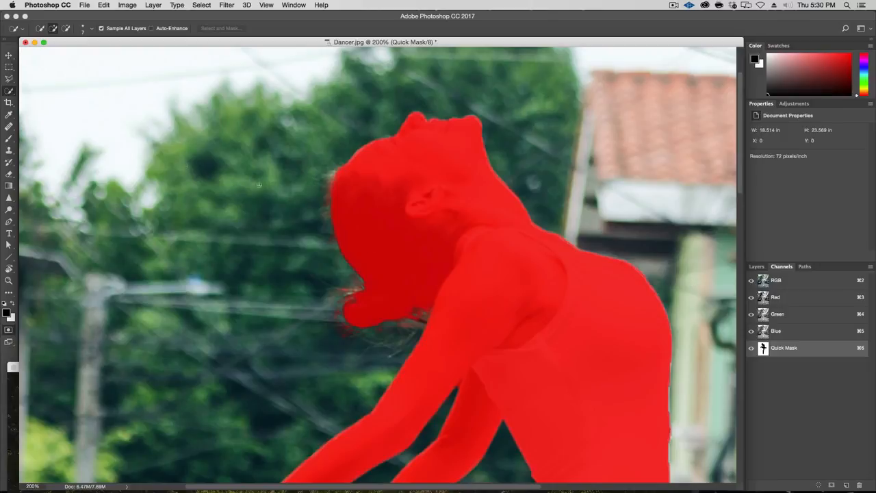
# Choose the Brush tool and set its size to 45 px and hardness to 85%
pyautogui.press('b')
pyautogui.rightClick(262, 163)
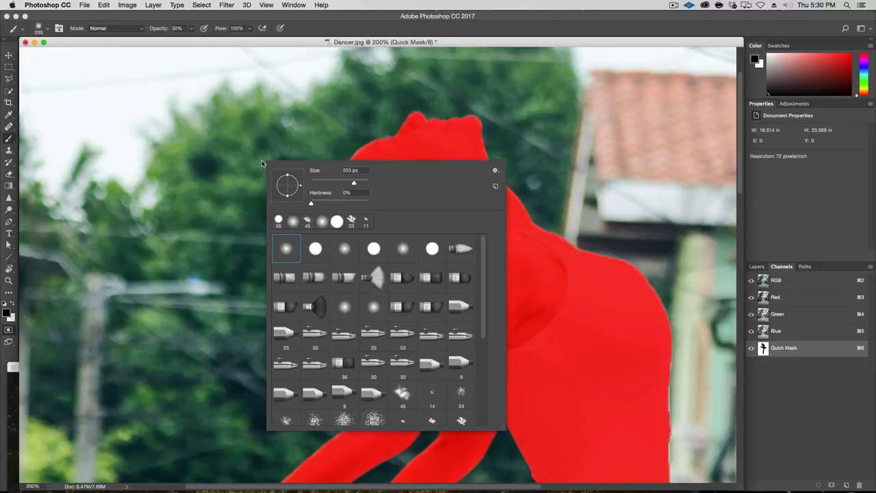
pyautogui.press('Tab')
pyautogui.write('45')
pyautogui.press('Tab')
pyautogui.write('85')
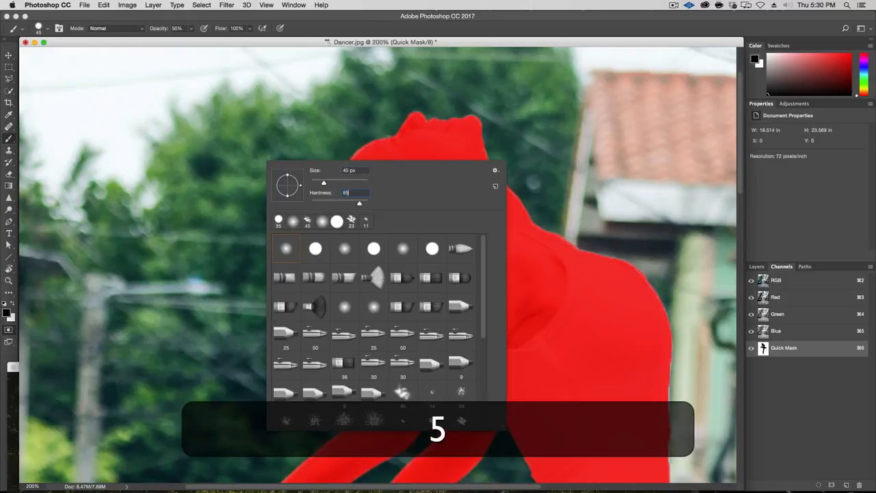
pyautogui.press('Return')
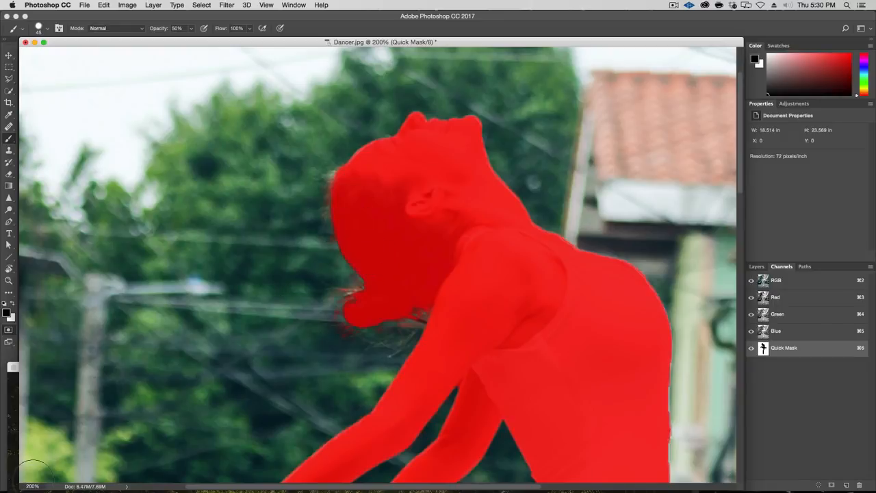
# Set the brush size to 25 px for working on the hair at 300%
pyautogui.press('alt+super+plus')
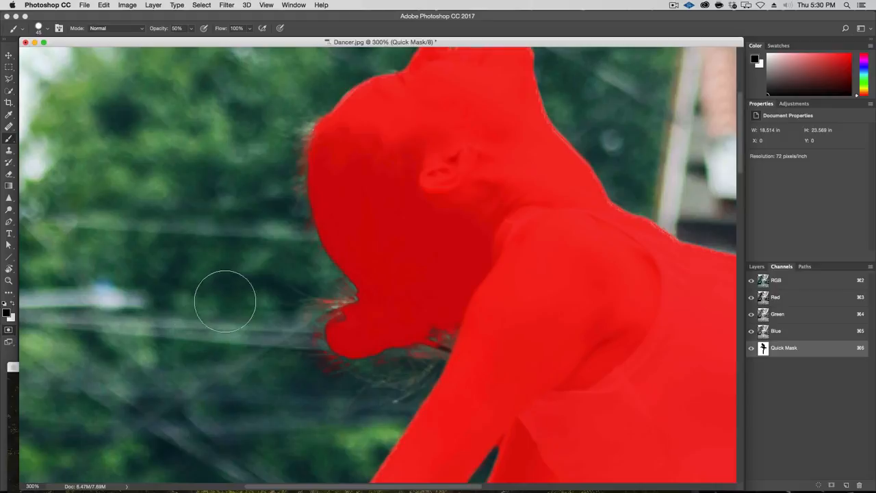
pyautogui.rightClick(227, 298)
pyautogui.press('Tab')
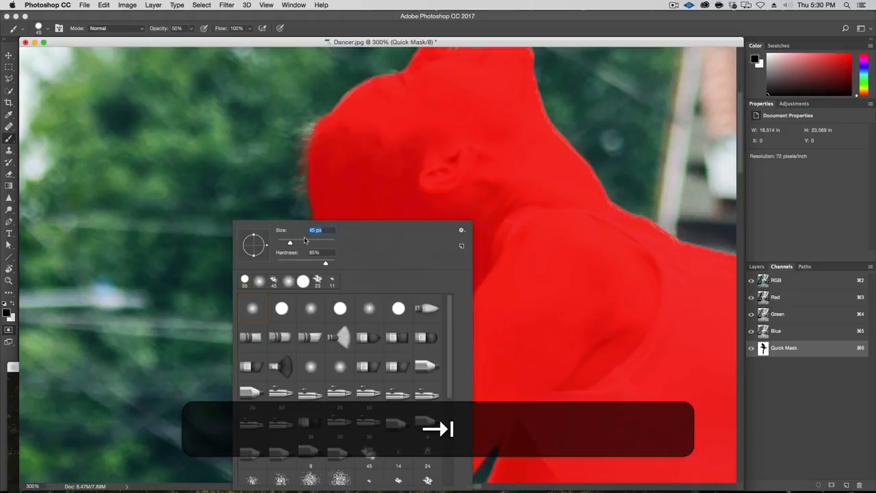
pyautogui.write('25')
pyautogui.press('Return')
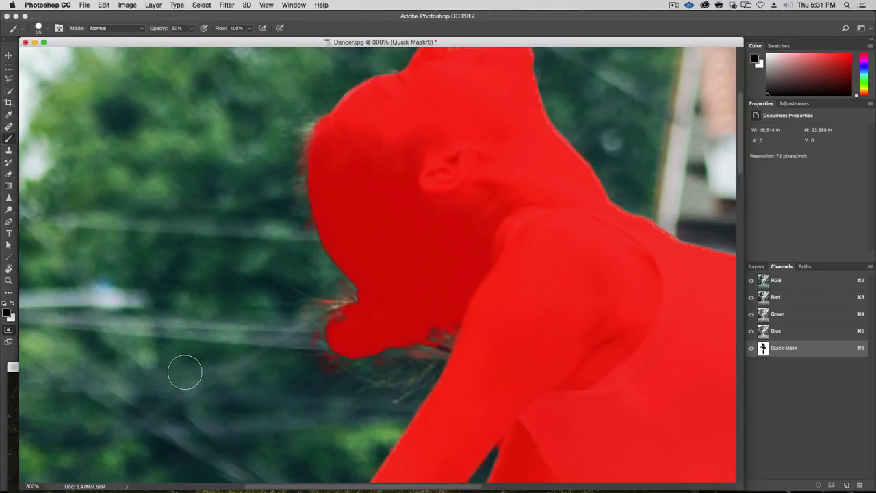
# Set the Quick Mask color to indicate Masked Areas and display the overlay again
pyautogui.doubleClick(9, 331)
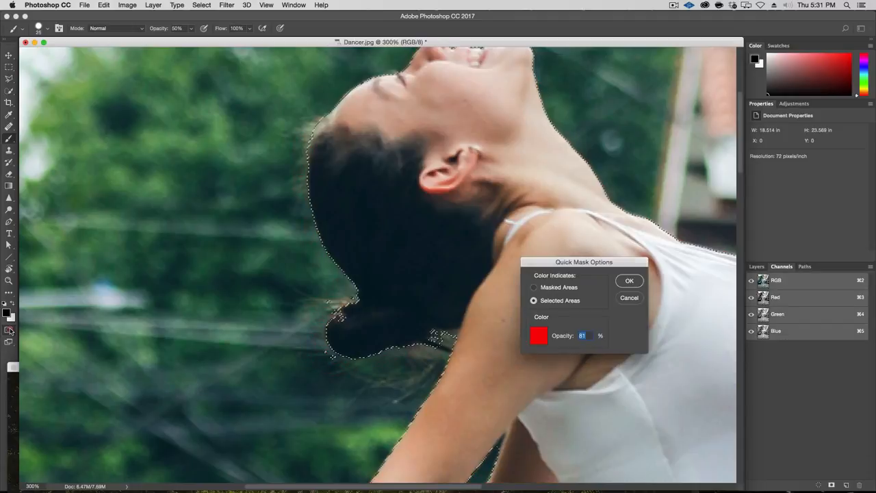
pyautogui.click(559, 287)
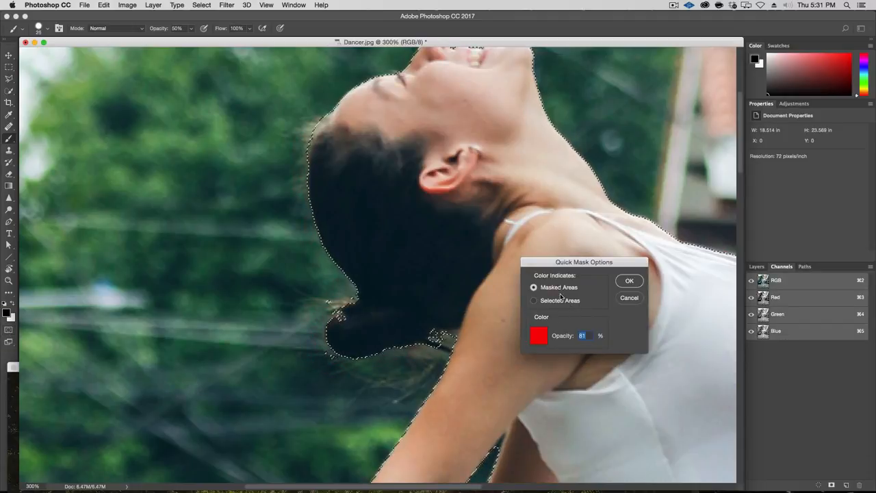
pyautogui.click(629, 280)
pyautogui.press('q')
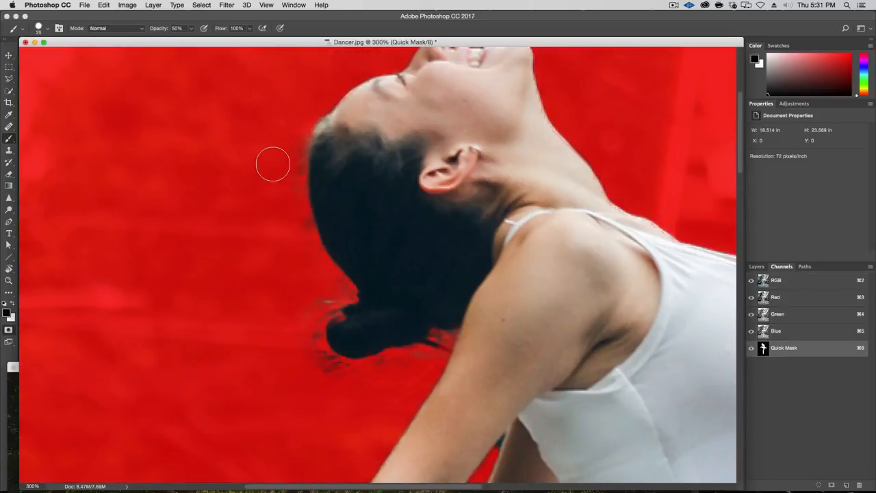
# Set the Quick Mask color back to Selected Areas and return to the mask overlay
pyautogui.doubleClick(8, 329)
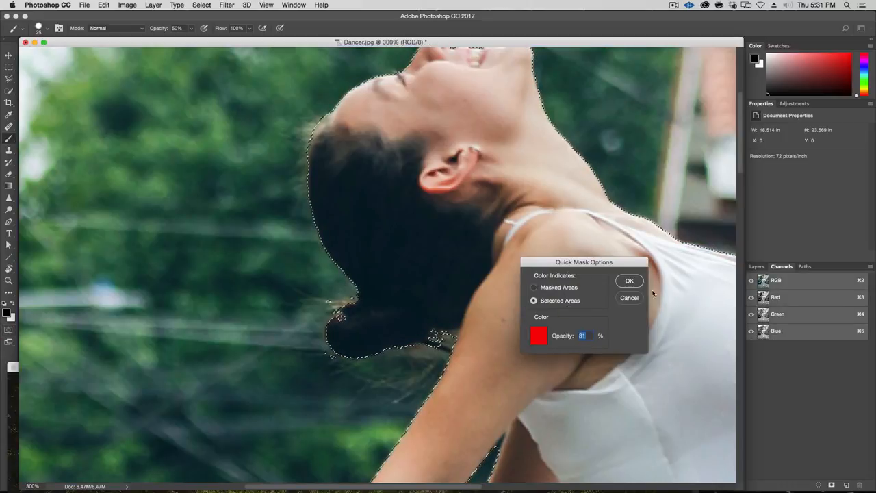
pyautogui.click(629, 281)
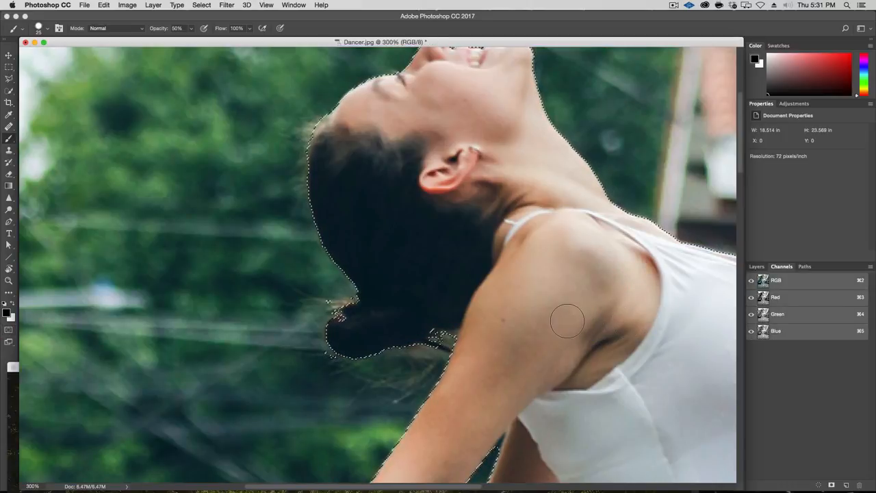
pyautogui.press('q')
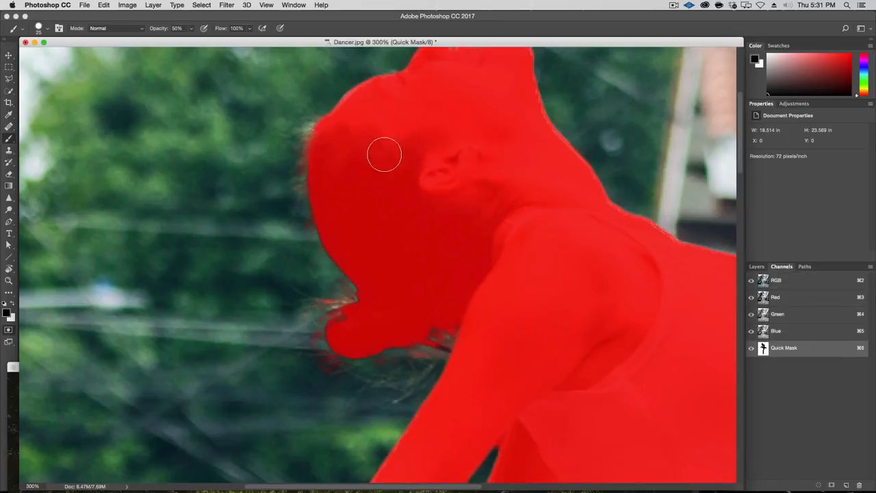
# Zoom to 400% and paint white at 100% brush opacity over the stray mask specks below the dancer's hair bun
pyautogui.press('space')
pyautogui.moveTo(448, 84); pyautogui.dragTo(431, 127)
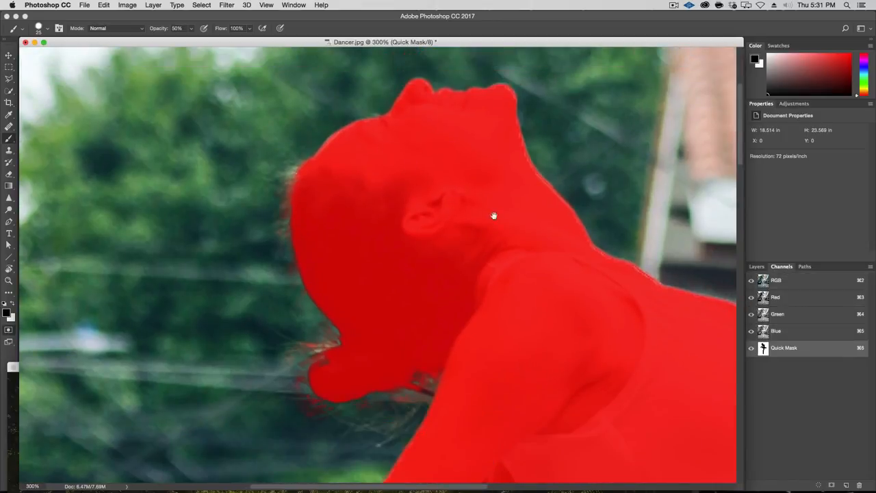
pyautogui.moveTo(484, 288); pyautogui.dragTo(468, 212)
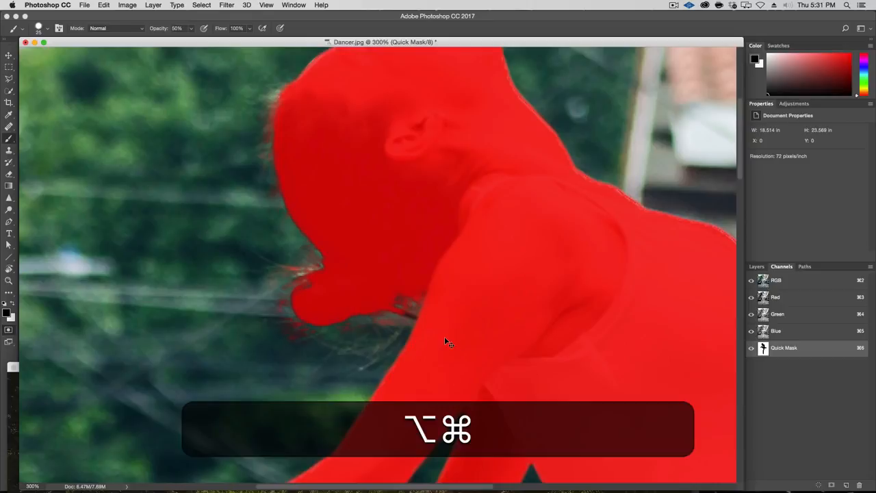
pyautogui.press('alt+super+plus')
pyautogui.press('space')
pyautogui.moveTo(451, 332); pyautogui.dragTo(558, 355)
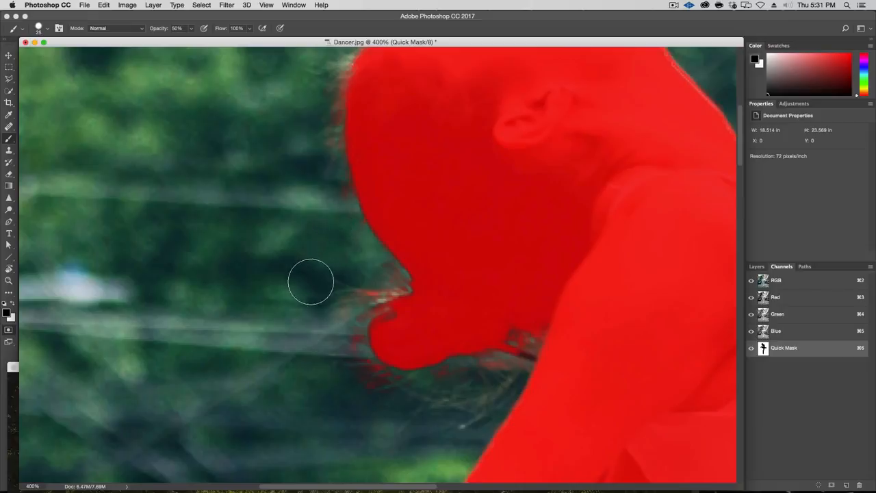
pyautogui.press('x')
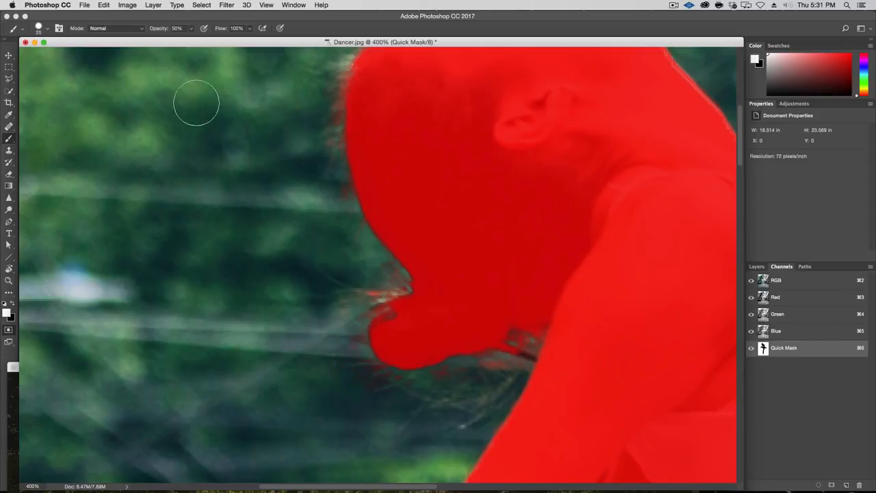
pyautogui.press('0')
pyautogui.moveTo(393, 397); pyautogui.dragTo(361, 380)
pyautogui.moveTo(446, 393); pyautogui.dragTo(487, 377)
pyautogui.moveTo(354, 363); pyautogui.dragTo(347, 359)
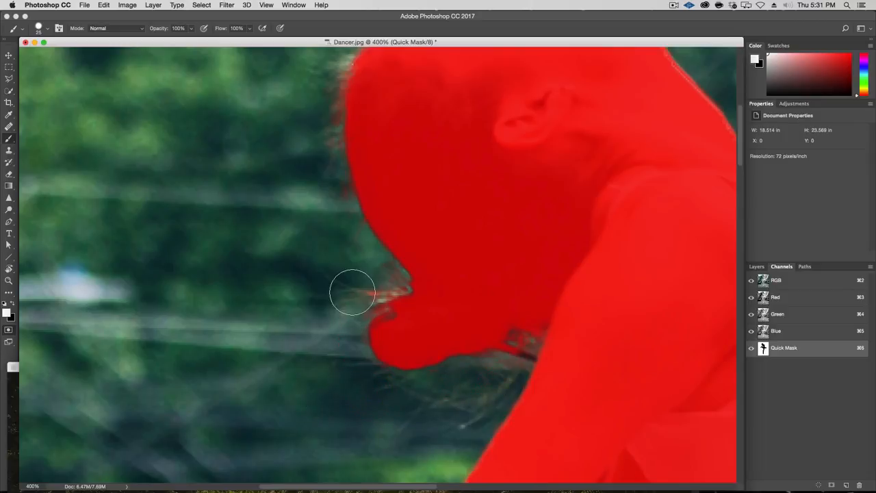
# Display only the Quick Mask channel, set the brush size to 15 px and make black the painting color
pyautogui.press('space')
pyautogui.moveTo(319, 268); pyautogui.dragTo(339, 325)
pyautogui.moveTo(489, 288); pyautogui.dragTo(368, 288)
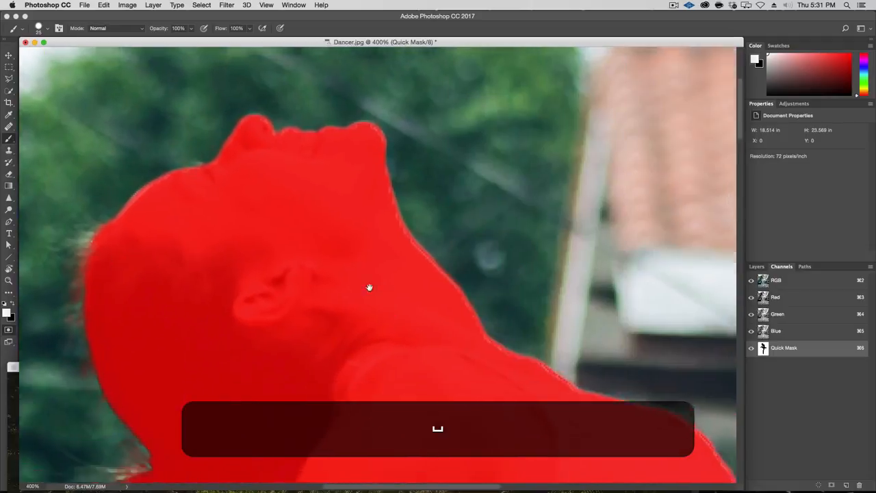
pyautogui.moveTo(514, 397)
pyautogui.mouseDown()
pyautogui.moveTo(407, 275)
pyautogui.moveTo(419, 337)
pyautogui.mouseUp()
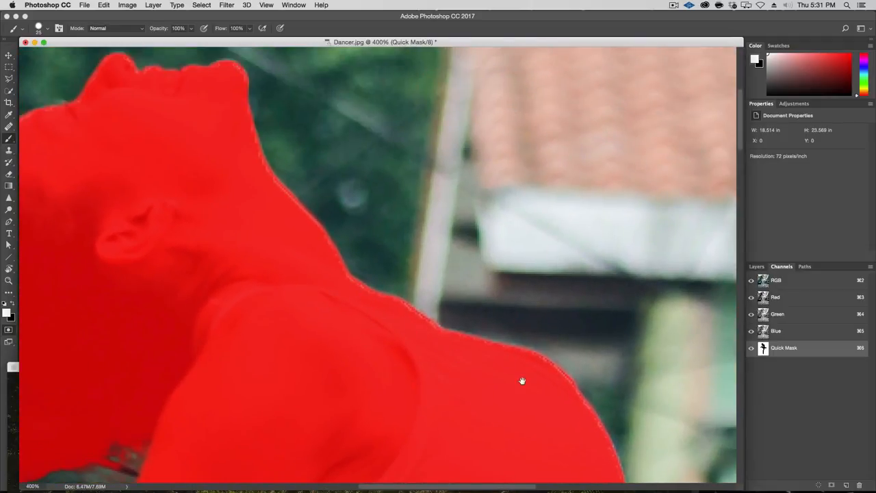
pyautogui.click(750, 281)
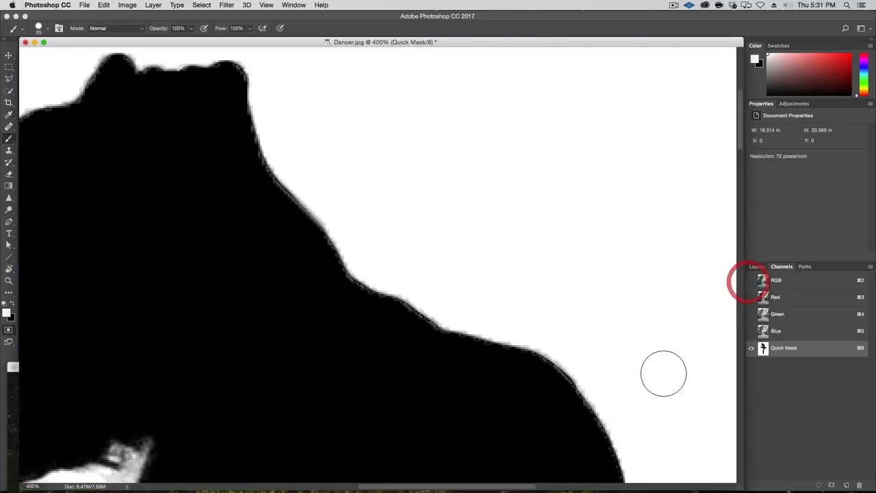
pyautogui.rightClick(305, 296)
pyautogui.press('Tab')
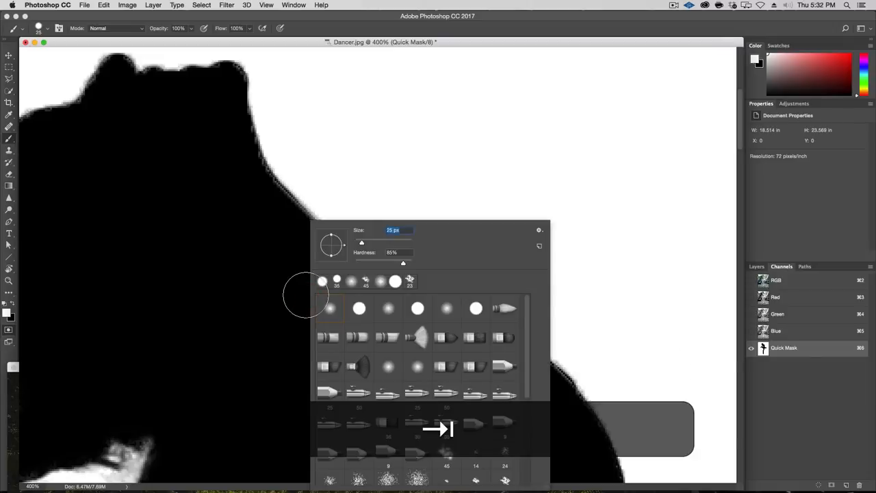
pyautogui.write('15')
pyautogui.press('Return')
pyautogui.press('x')
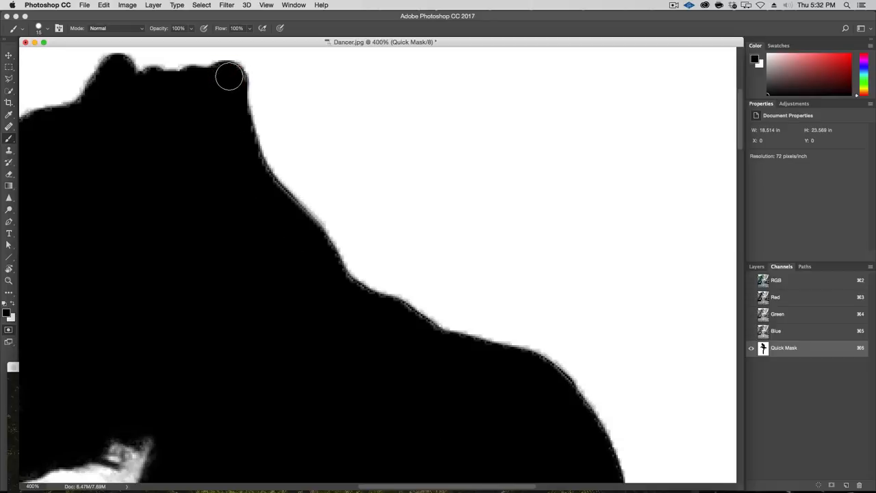
# Paint connected straight black strokes just inside the mask edge from the chin down the throat
pyautogui.press('shift')
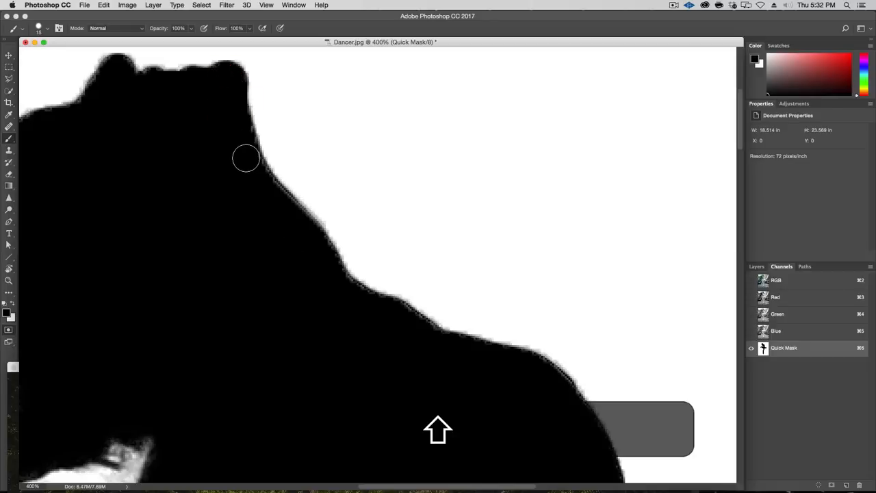
pyautogui.keyDown('shift'); pyautogui.click(246, 158); pyautogui.keyUp('shift')
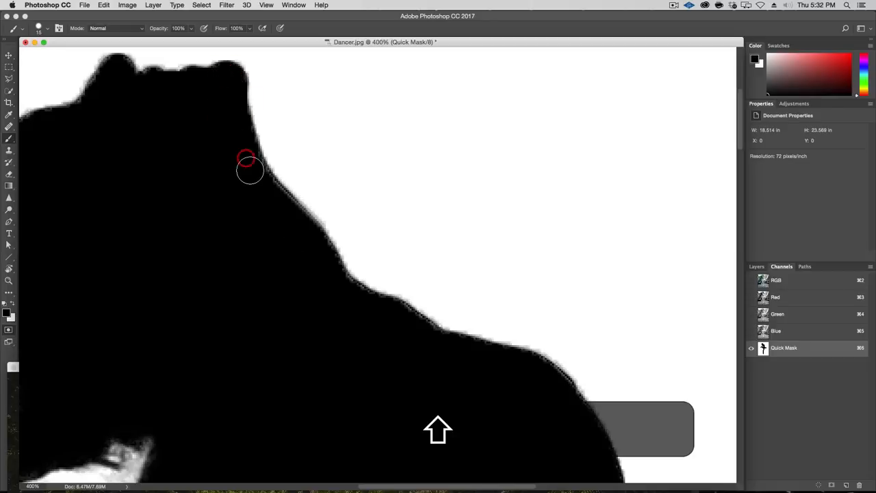
pyautogui.keyDown('shift'); pyautogui.click(275, 203); pyautogui.keyUp('shift')
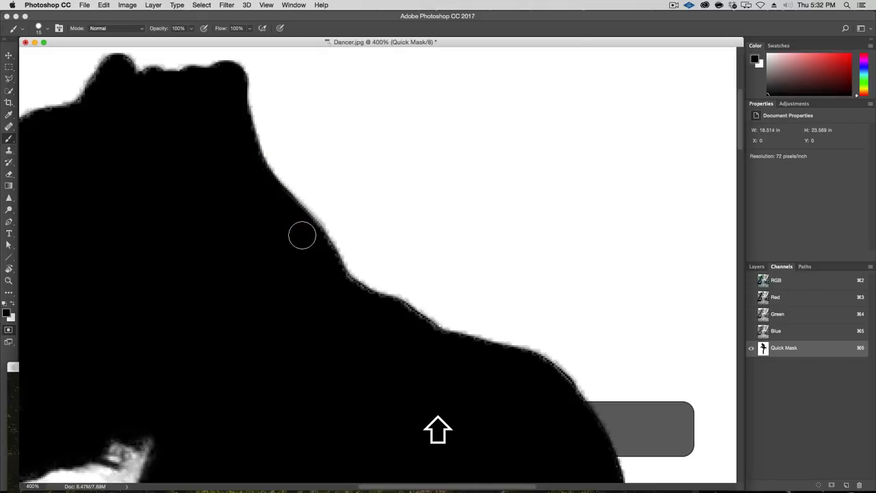
# Try a long straight black stroke across the white area beside the throat, and undo it
pyautogui.click(347, 137)
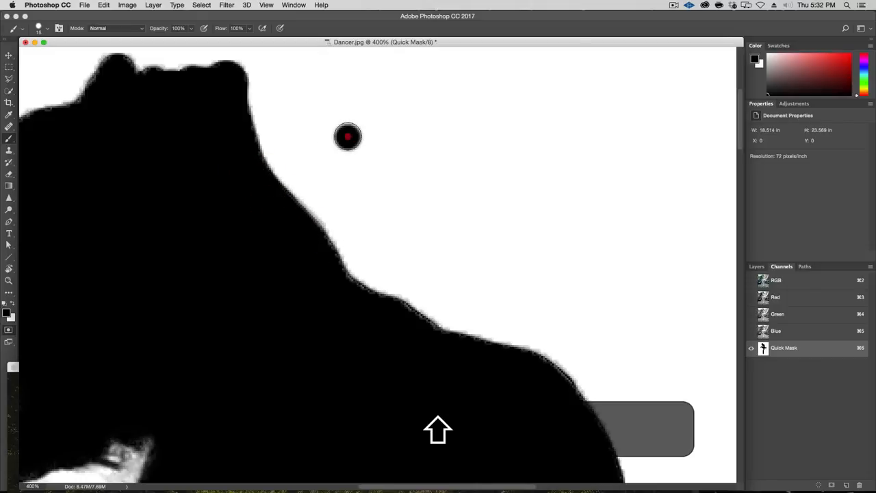
pyautogui.keyDown('shift'); pyautogui.click(653, 294); pyautogui.keyUp('shift')
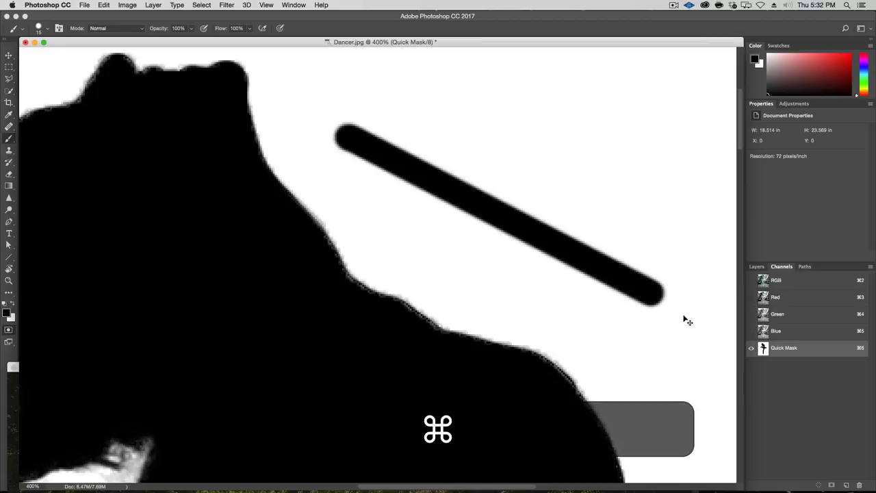
pyautogui.press('alt+super+z')
pyautogui.press('alt+super+z')
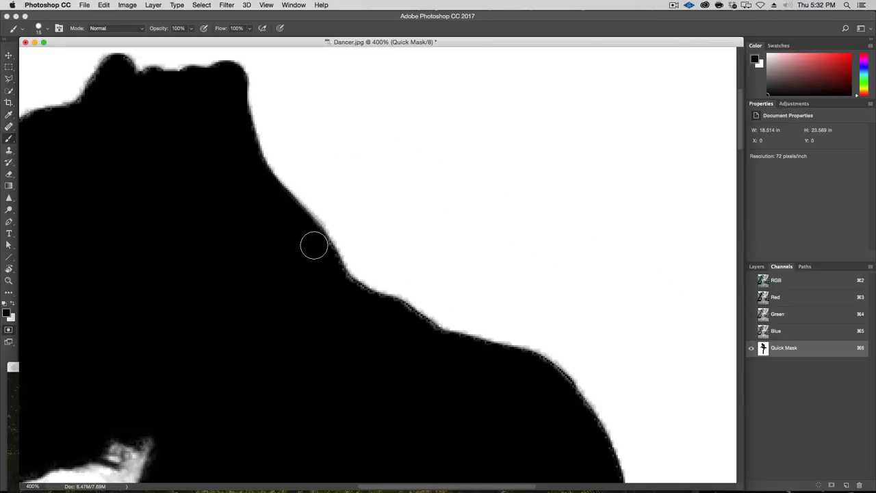
# Clean up the mask edge from the lower throat to the top of the chest with connected straight black strokes
pyautogui.keyDown('shift'); pyautogui.click(327, 269); pyautogui.keyUp('shift')
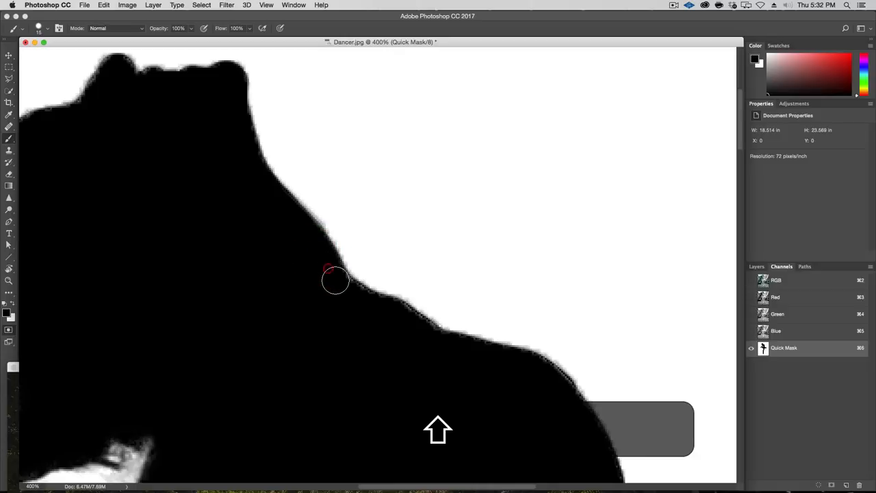
pyautogui.keyDown('shift'); pyautogui.click(335, 282); pyautogui.keyUp('shift')
pyautogui.keyDown('shift'); pyautogui.click(358, 297); pyautogui.keyUp('shift')
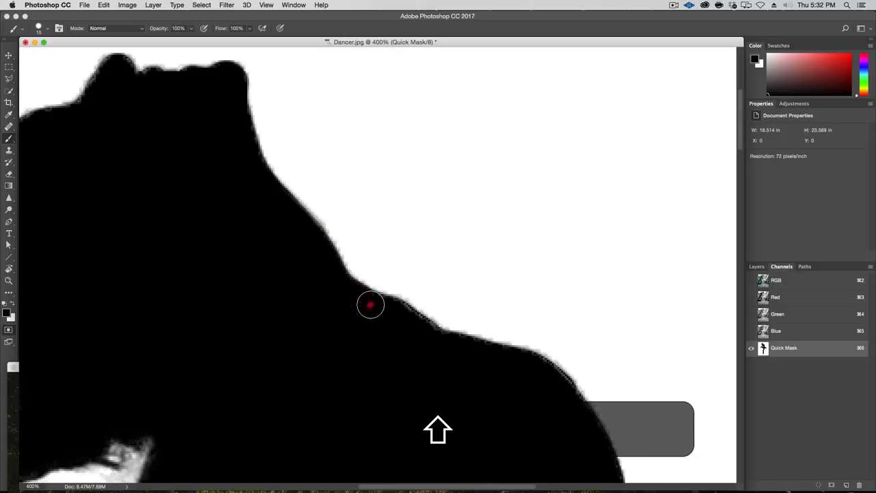
pyautogui.keyDown('shift'); pyautogui.click(405, 319); pyautogui.keyUp('shift')
pyautogui.keyDown('shift'); pyautogui.click(420, 333); pyautogui.keyUp('shift')
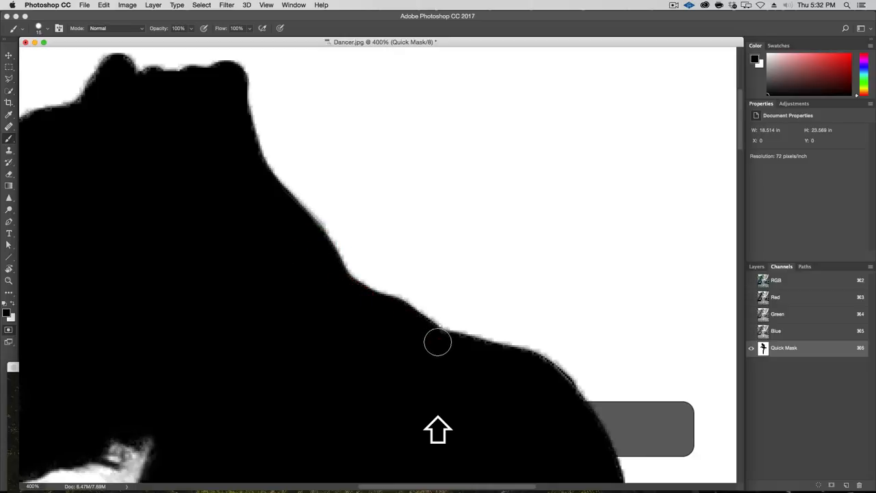
pyautogui.keyDown('shift'); pyautogui.click(438, 342); pyautogui.keyUp('shift')
pyautogui.keyDown('shift'); pyautogui.click(459, 346); pyautogui.keyUp('shift')
pyautogui.keyDown('shift'); pyautogui.click(485, 356); pyautogui.keyUp('shift')
pyautogui.keyDown('shift'); pyautogui.click(505, 358); pyautogui.keyUp('shift')
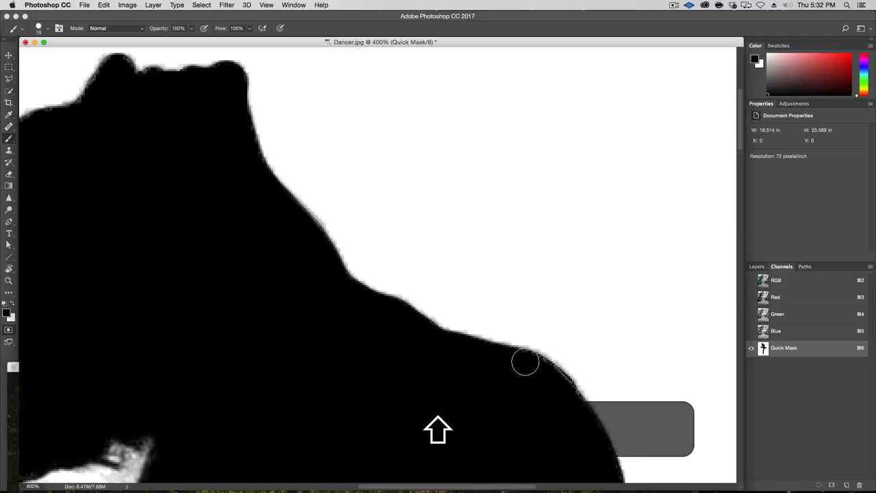
pyautogui.keyDown('shift'); pyautogui.click(542, 370); pyautogui.keyUp('shift')
# Smooth the curved mask edge around the chest with short connected black strokes
pyautogui.moveTo(541, 369); pyautogui.dragTo(389, 196)
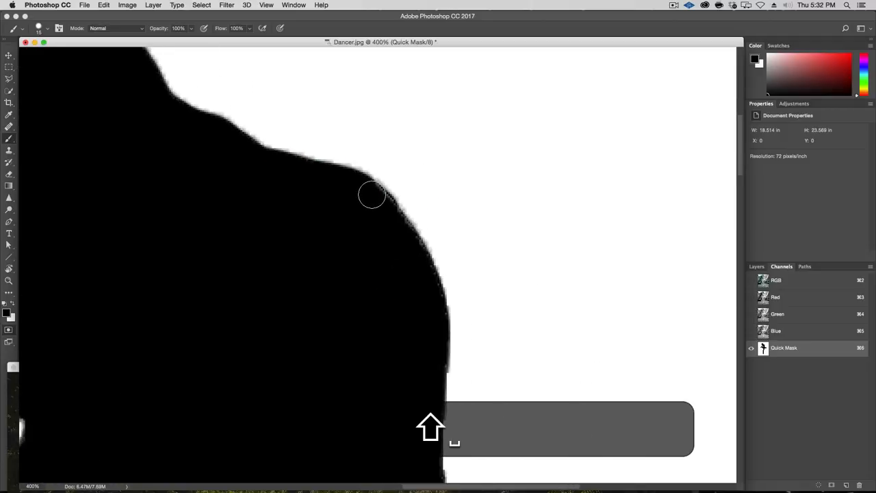
pyautogui.keyDown('shift'); pyautogui.click(377, 206); pyautogui.keyUp('shift')
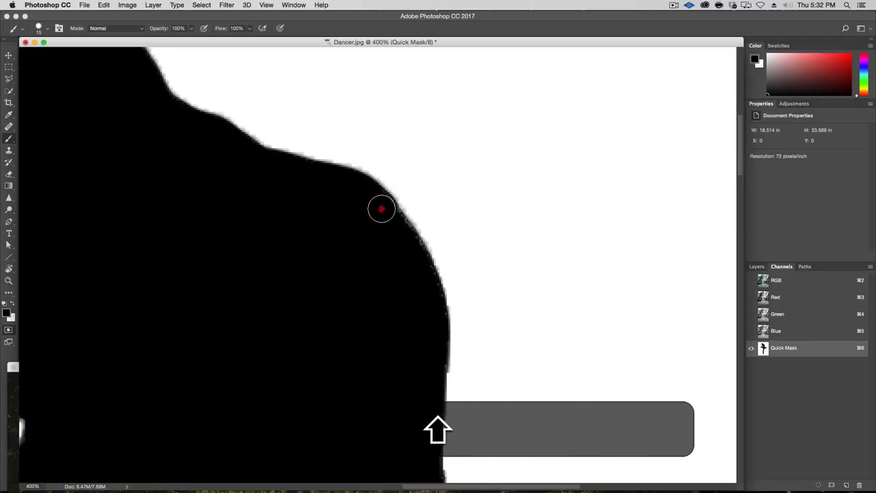
pyautogui.keyDown('shift'); pyautogui.click(404, 238); pyautogui.keyUp('shift')
pyautogui.keyDown('shift'); pyautogui.click(413, 253); pyautogui.keyUp('shift')
pyautogui.keyDown('shift'); pyautogui.click(428, 288); pyautogui.keyUp('shift')
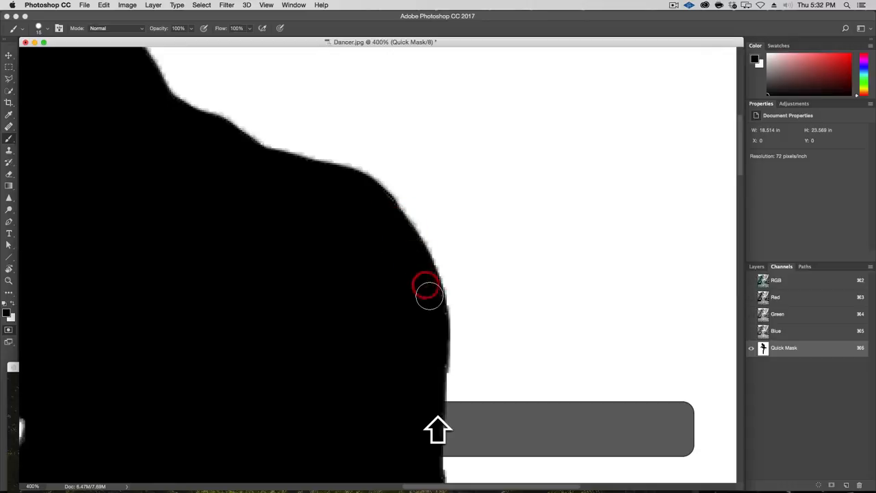
pyautogui.keyDown('shift'); pyautogui.click(432, 309); pyautogui.keyUp('shift')
# Compare the torso's outer edge with the photo, and straighten it with a connected black stroke on the mask
pyautogui.moveTo(423, 360)
pyautogui.mouseDown()
pyautogui.moveTo(450, 251)
pyautogui.moveTo(442, 290)
pyautogui.mouseUp()
pyautogui.click(457, 126)
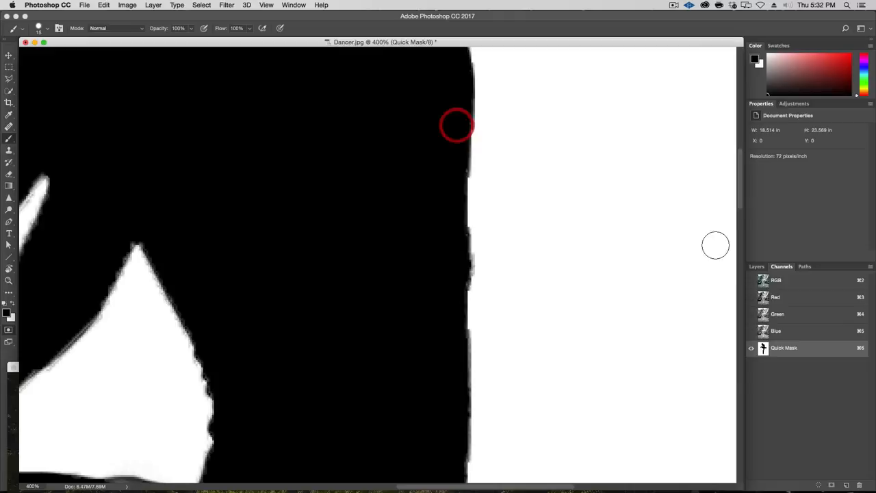
pyautogui.click(751, 281)
pyautogui.click(751, 281)
pyautogui.press('x')
pyautogui.click(456, 124)
pyautogui.keyDown('shift'); pyautogui.click(454, 242); pyautogui.keyUp('shift')
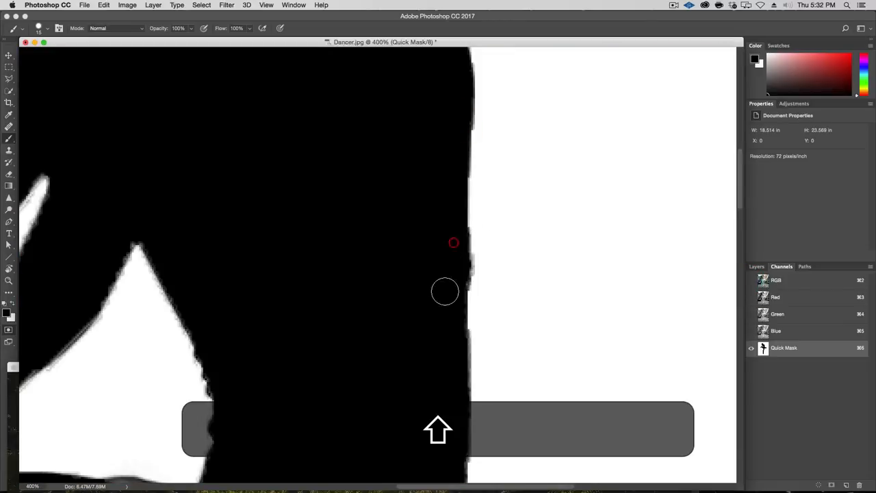
# Compare the arms with the photo, and fill the thin white gap across the upper arm's wrist with black
pyautogui.hscroll(-5, 434, 311)
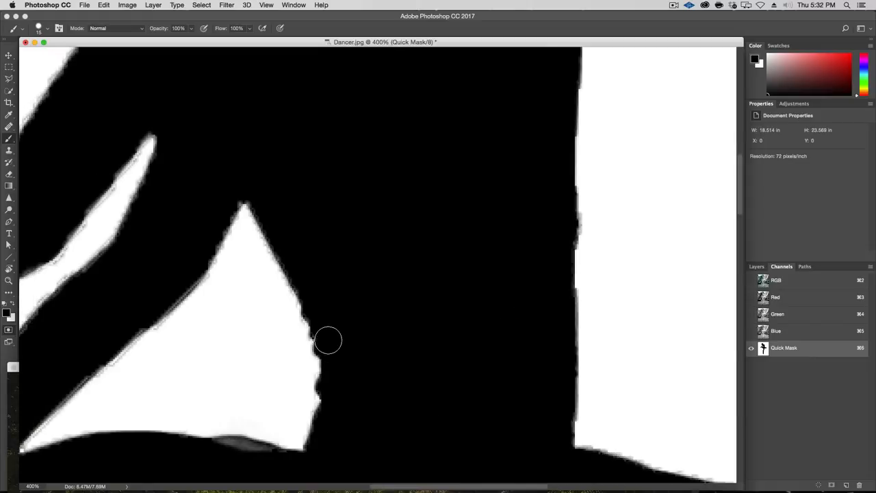
pyautogui.click(308, 284)
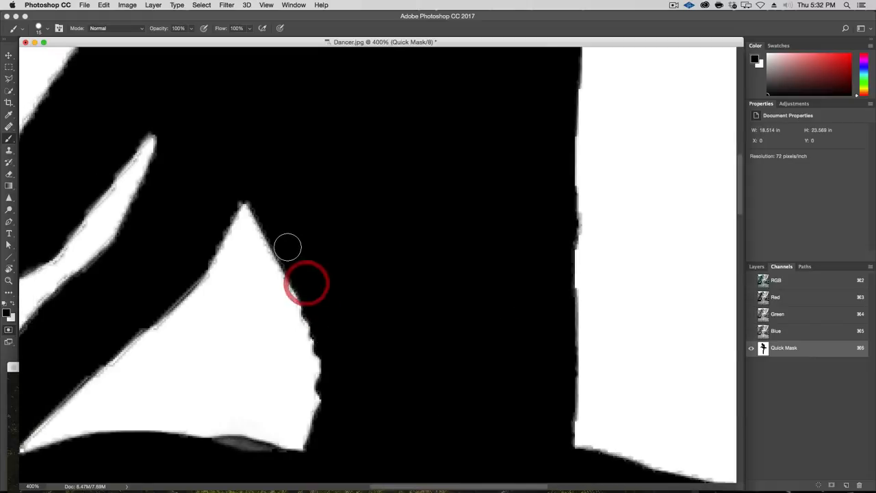
pyautogui.moveTo(286, 211); pyautogui.dragTo(423, 203)
pyautogui.moveTo(324, 263); pyautogui.dragTo(541, 168)
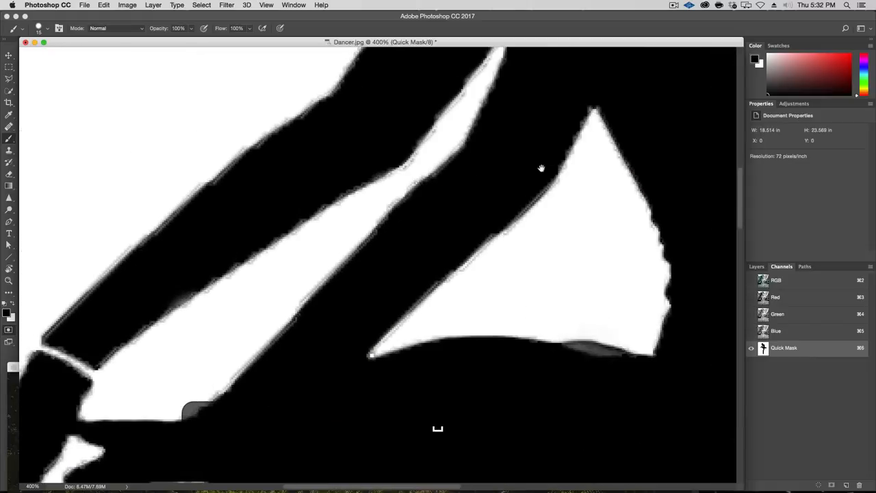
pyautogui.moveTo(456, 237); pyautogui.dragTo(524, 257)
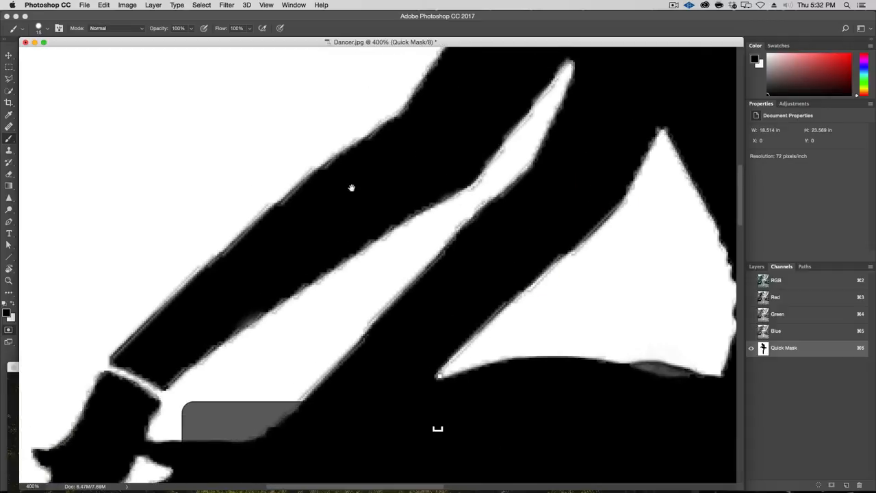
pyautogui.click(750, 280)
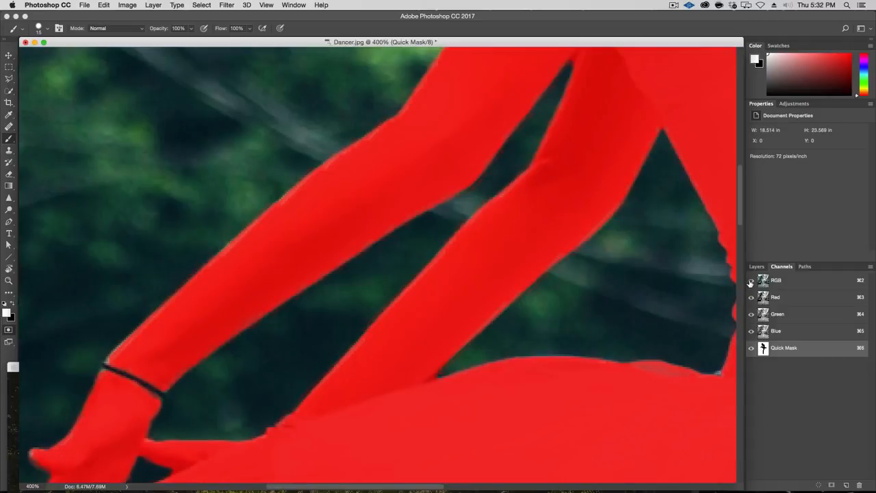
pyautogui.click(750, 281)
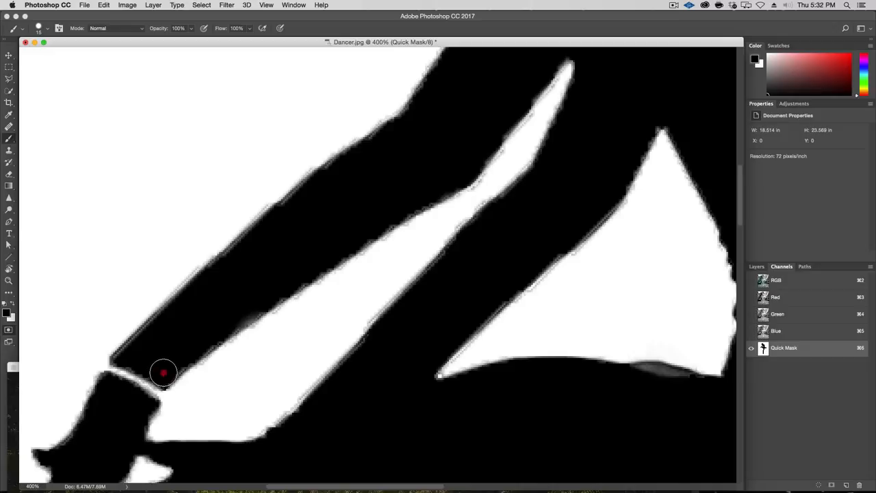
pyautogui.click(163, 373)
pyautogui.keyDown('shift'); pyautogui.click(141, 390); pyautogui.keyUp('shift')
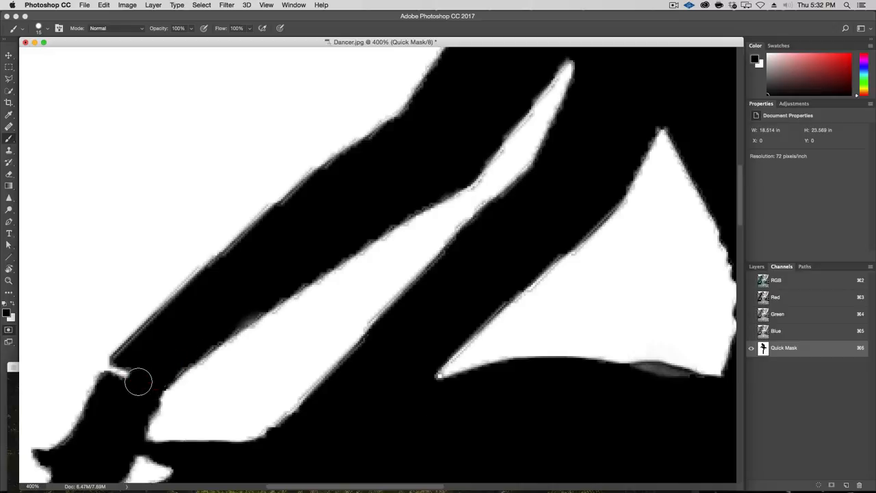
pyautogui.moveTo(137, 381); pyautogui.dragTo(119, 374)
# Smooth the underside of the upper forearm in the mask with connected straight black strokes from wrist to elbow
pyautogui.keyDown('shift'); pyautogui.click(160, 367); pyautogui.keyUp('shift')
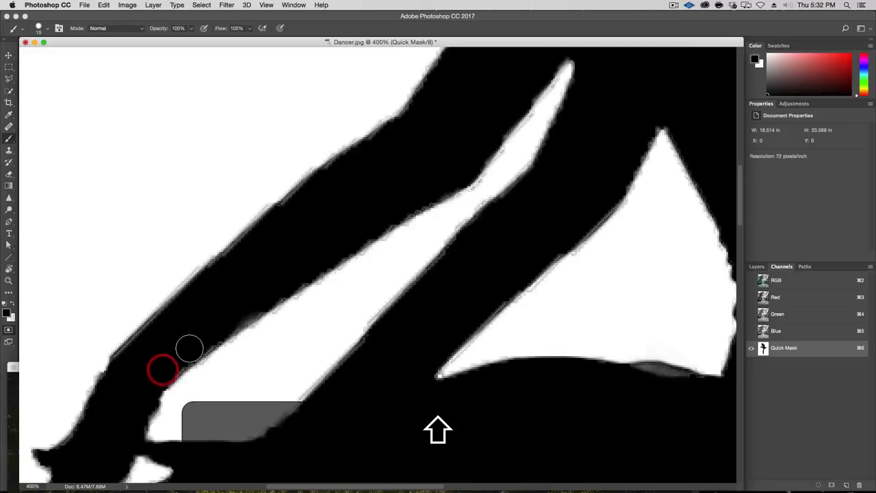
pyautogui.keyDown('shift'); pyautogui.click(263, 293); pyautogui.keyUp('shift')
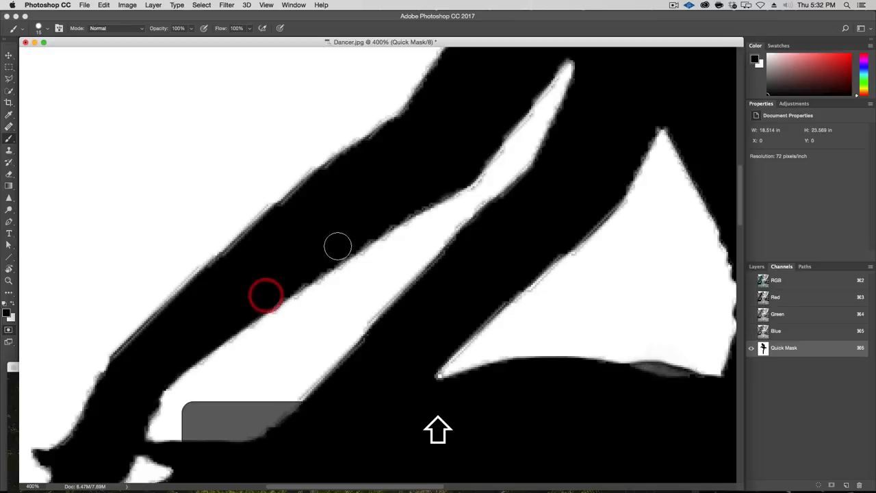
pyautogui.keyDown('shift'); pyautogui.click(385, 214); pyautogui.keyUp('shift')
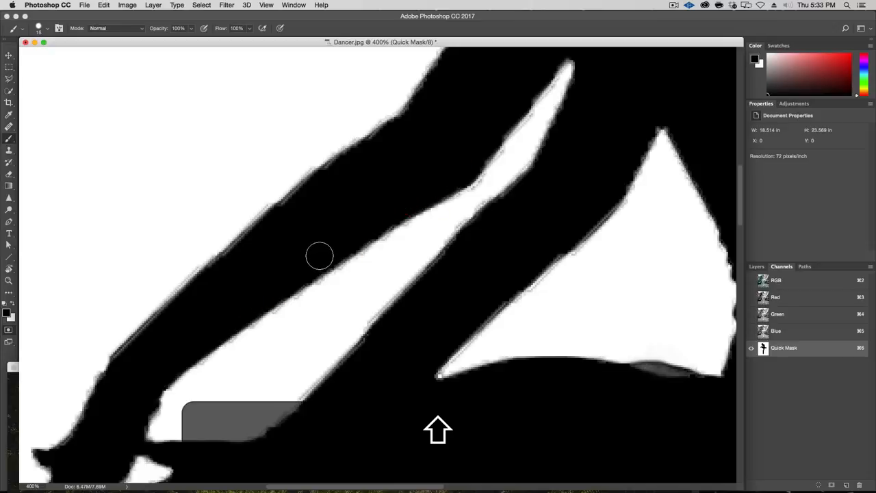
# Smooth the outer edge of the upper forearm in the mask with connected straight black strokes from wrist to elbow
pyautogui.click(125, 361)
pyautogui.keyDown('shift'); pyautogui.click(233, 260); pyautogui.keyUp('shift')
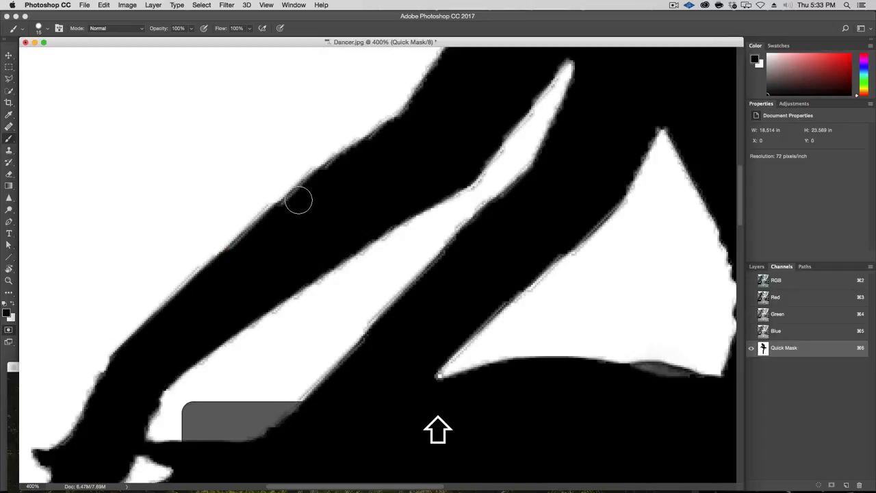
pyautogui.keyDown('shift'); pyautogui.click(345, 165); pyautogui.keyUp('shift')
pyautogui.keyDown('shift'); pyautogui.click(388, 135); pyautogui.keyUp('shift')
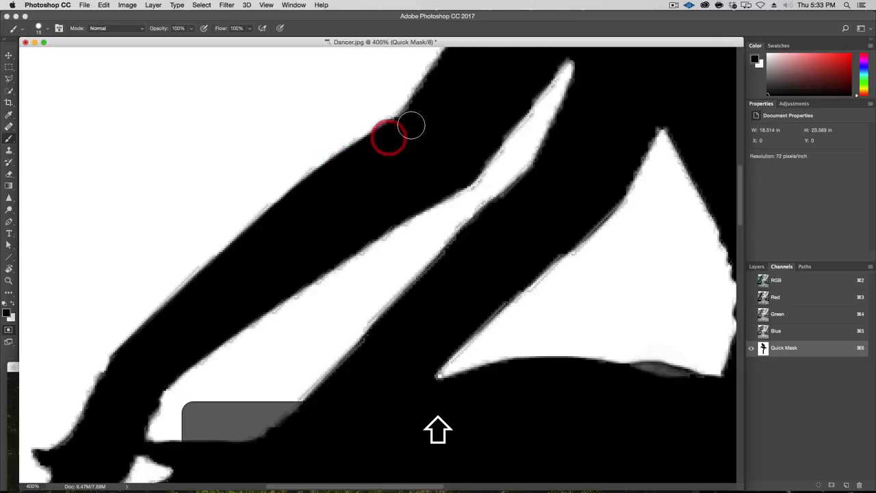
pyautogui.keyDown('shift'); pyautogui.click(411, 126); pyautogui.keyUp('shift')
# Touch up the mask around both hands with short black strokes and a white dab beside the upper hand's fingers
pyautogui.moveTo(131, 377); pyautogui.dragTo(350, 229)
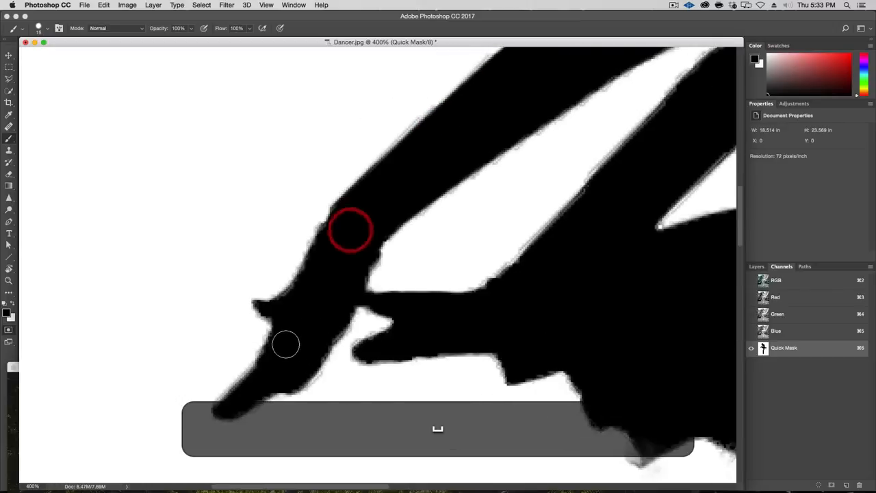
pyautogui.moveTo(290, 306)
pyautogui.mouseDown()
pyautogui.moveTo(308, 290)
pyautogui.moveTo(297, 306)
pyautogui.moveTo(330, 323)
pyautogui.moveTo(326, 335)
pyautogui.mouseUp()
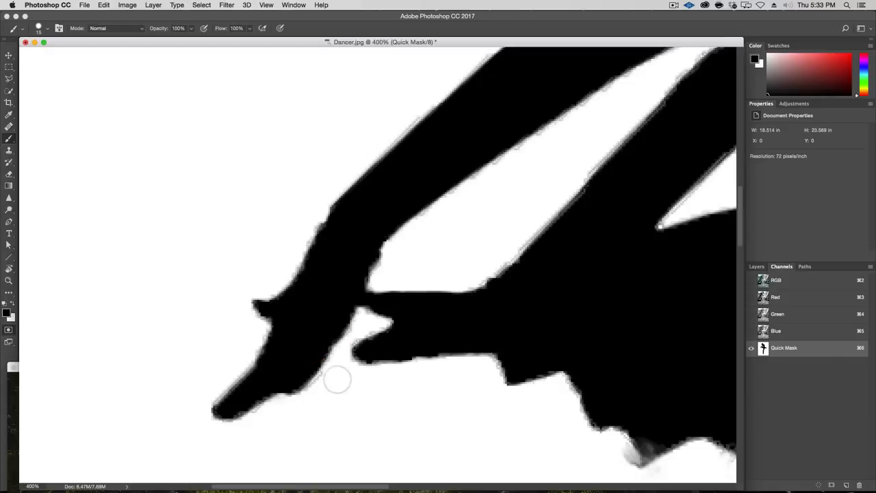
pyautogui.press('x')
pyautogui.click(329, 382)
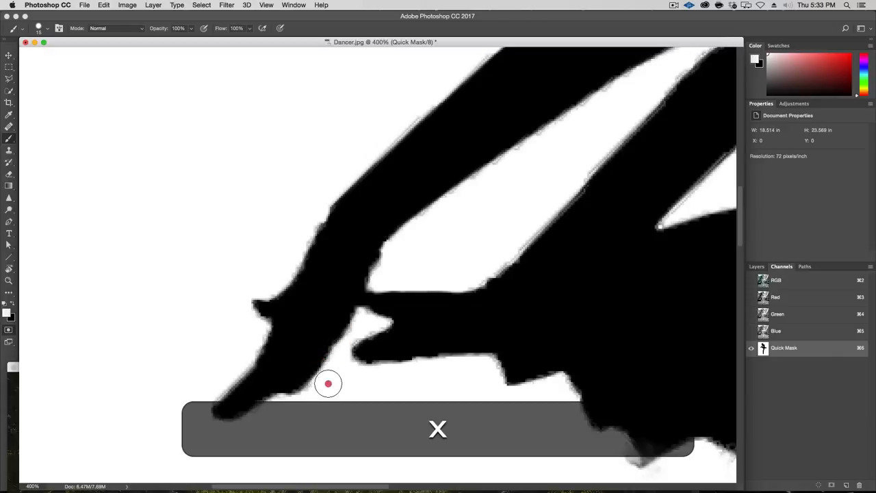
pyautogui.press('x')
pyautogui.click(380, 349)
# Smooth the upper edge of the lower forearm in the mask with connected straight black strokes from wrist to elbow
pyautogui.press('space')
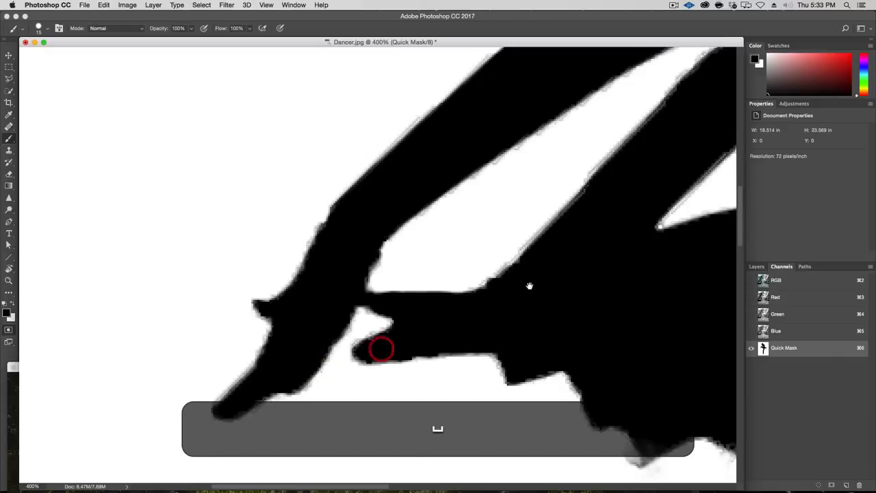
pyautogui.moveTo(528, 285); pyautogui.dragTo(383, 390)
pyautogui.keyDown('shift'); pyautogui.click(397, 355); pyautogui.keyUp('shift')
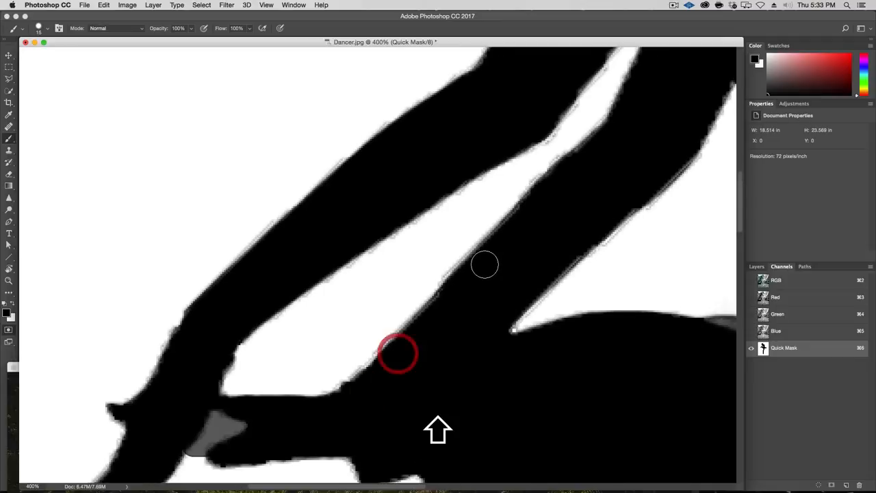
pyautogui.keyDown('shift'); pyautogui.click(542, 197); pyautogui.keyUp('shift')
pyautogui.keyDown('shift'); pyautogui.click(578, 163); pyautogui.keyUp('shift')
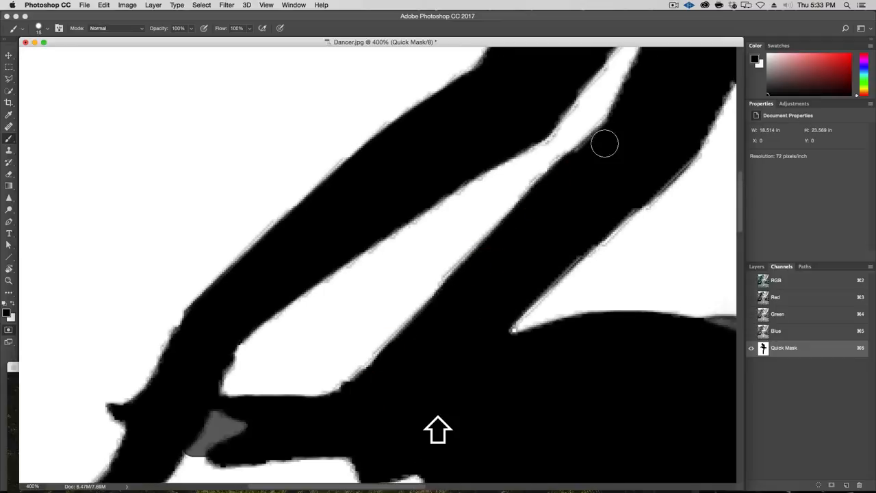
pyautogui.keyDown('shift'); pyautogui.click(620, 131); pyautogui.keyUp('shift')
# Straighten the underside of the lower forearm in the mask with connected black strokes between the waist corner and the elbow
pyautogui.press('space')
pyautogui.moveTo(639, 116); pyautogui.dragTo(557, 138)
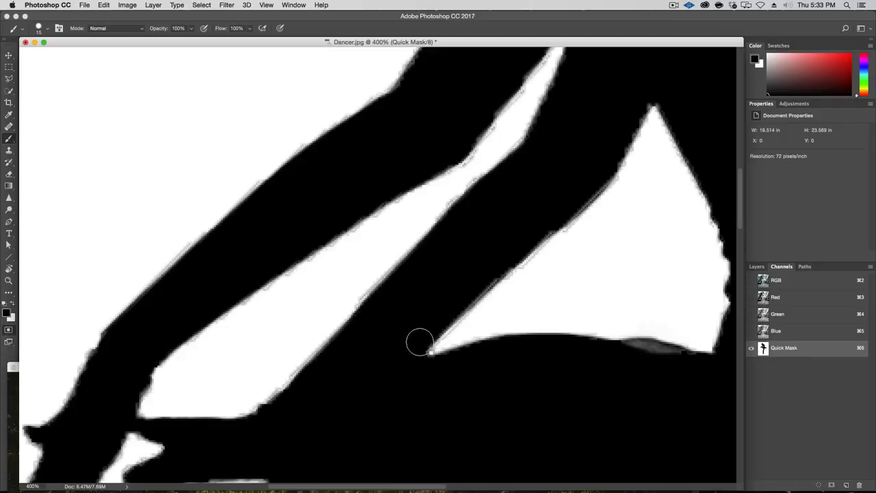
pyautogui.keyDown('shift'); pyautogui.click(511, 249); pyautogui.keyUp('shift')
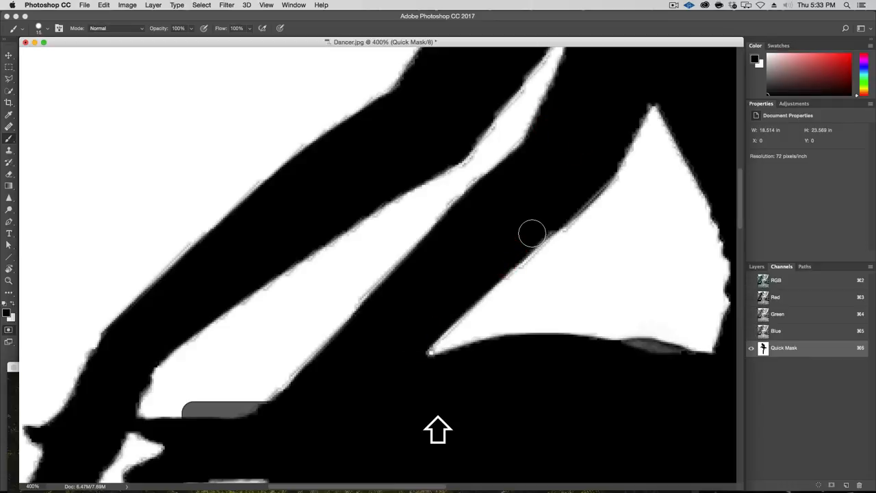
pyautogui.keyDown('shift'); pyautogui.click(531, 233); pyautogui.keyUp('shift')
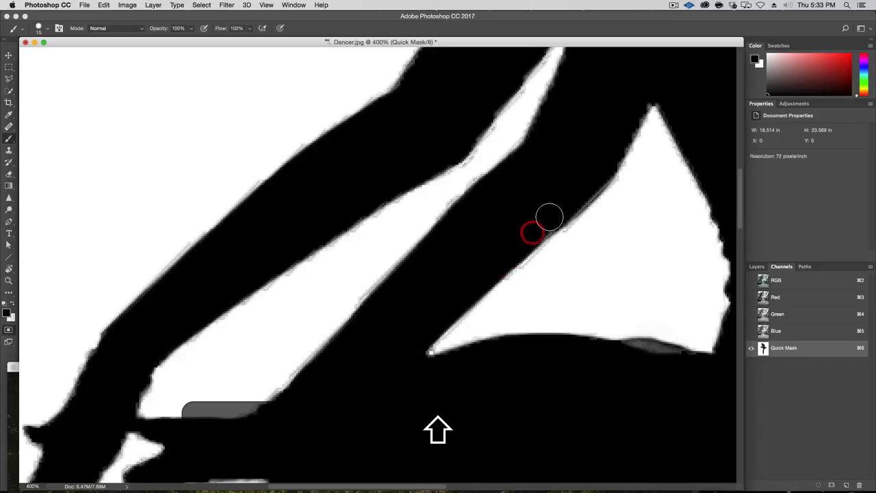
pyautogui.keyDown('shift'); pyautogui.click(599, 172); pyautogui.keyUp('shift')
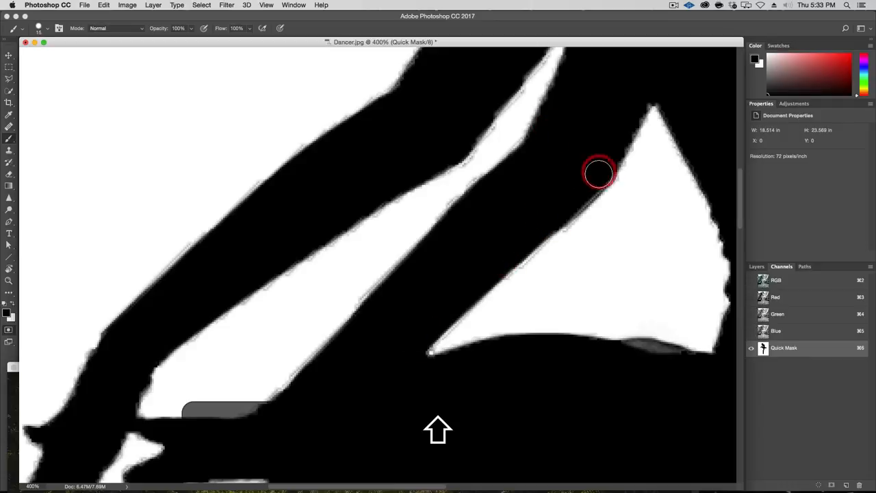
pyautogui.keyDown('shift'); pyautogui.click(531, 236); pyautogui.keyUp('shift')
pyautogui.keyDown('shift'); pyautogui.click(485, 272); pyautogui.keyUp('shift')
# Smooth the mask edges above both elbows, along the lower arm to the armpit and along the narrow gap between the arms, with connected black strokes
pyautogui.press('space')
pyautogui.moveTo(532, 196); pyautogui.dragTo(397, 377)
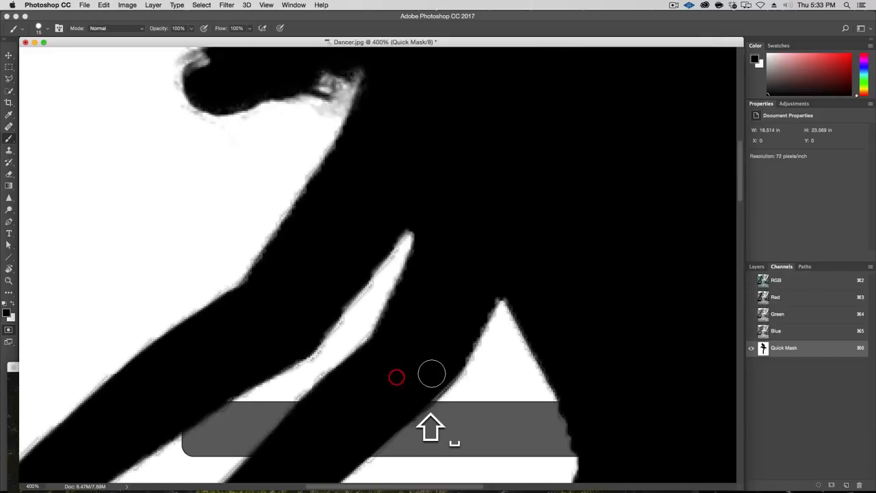
pyautogui.keyDown('shift'); pyautogui.click(456, 357); pyautogui.keyUp('shift')
pyautogui.keyDown('shift'); pyautogui.click(491, 283); pyautogui.keyUp('shift')
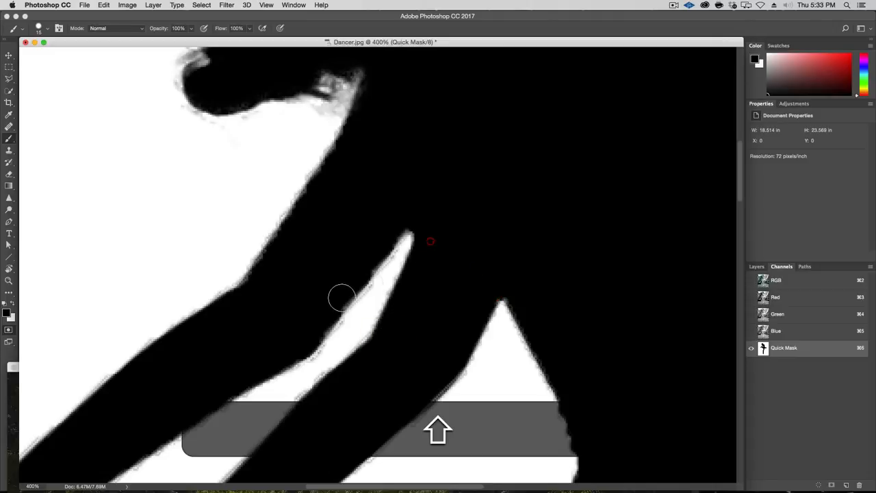
pyautogui.keyDown('shift'); pyautogui.click(309, 333); pyautogui.keyUp('shift')
pyautogui.keyDown('shift'); pyautogui.click(388, 236); pyautogui.keyUp('shift')
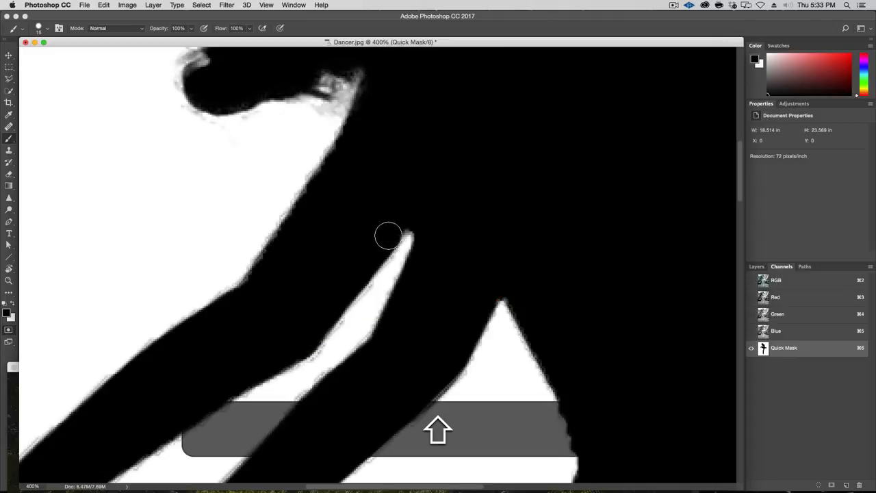
pyautogui.keyDown('shift'); pyautogui.click(404, 210); pyautogui.keyUp('shift')
# Compare the torso and tutu with the photo, and paint black over the thin light lines inside the tutu above the legs
pyautogui.moveTo(409, 198)
pyautogui.mouseDown()
pyautogui.moveTo(524, 379)
pyautogui.moveTo(542, 317)
pyautogui.moveTo(324, 124)
pyautogui.moveTo(480, 266)
pyautogui.mouseUp()
pyautogui.click(751, 280)
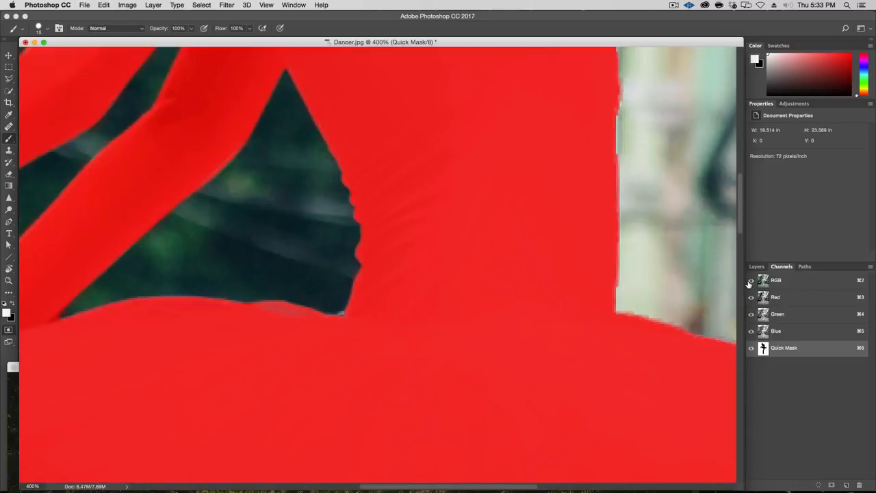
pyautogui.click(750, 281)
pyautogui.click(750, 281)
pyautogui.moveTo(462, 351); pyautogui.dragTo(466, 209)
pyautogui.click(751, 281)
pyautogui.press('x')
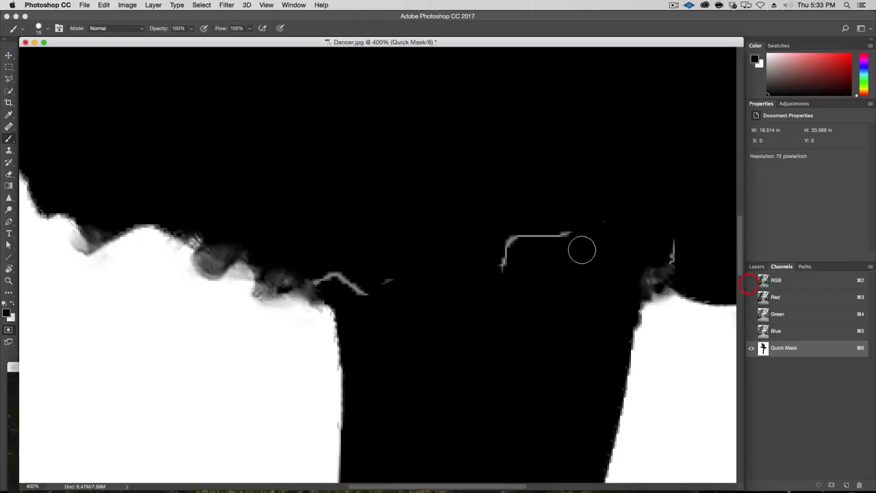
pyautogui.moveTo(569, 235); pyautogui.dragTo(505, 243)
pyautogui.moveTo(668, 245); pyautogui.dragTo(666, 254)
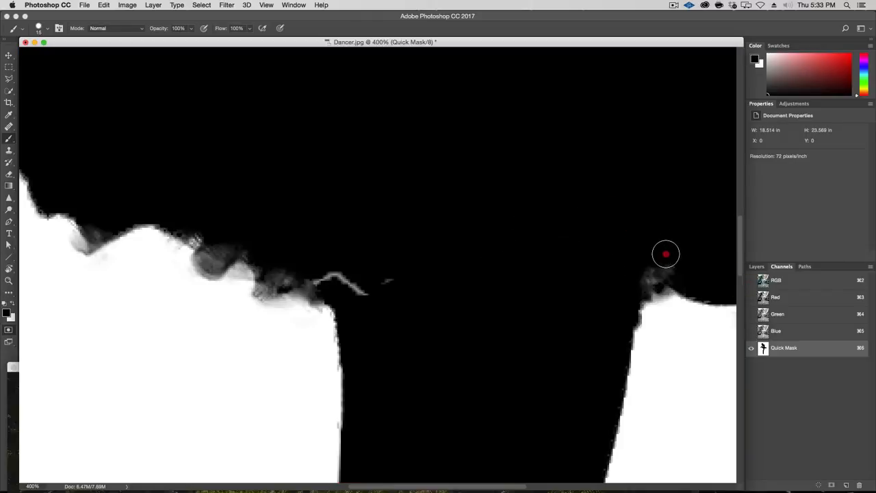
pyautogui.moveTo(361, 290); pyautogui.dragTo(343, 275)
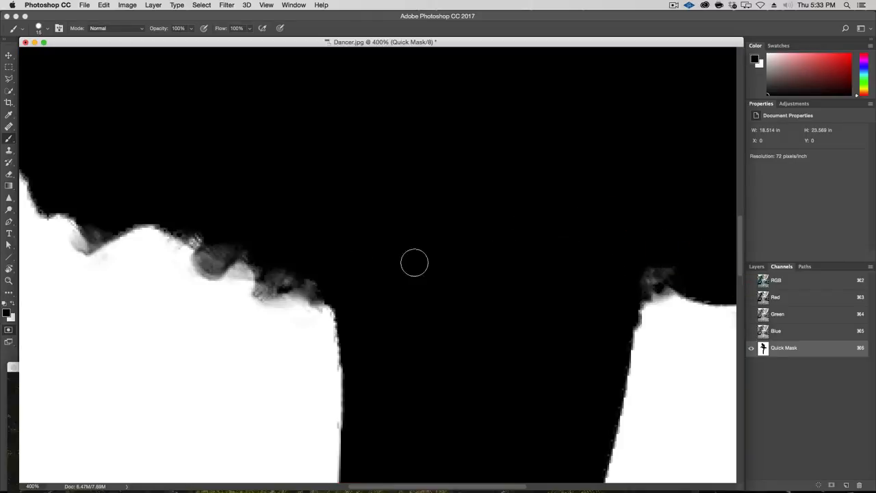
# Examine the soft mask edge along the tutu's hem on both sides of the legs, comparing it with the photo
pyautogui.moveTo(288, 279); pyautogui.dragTo(386, 288)
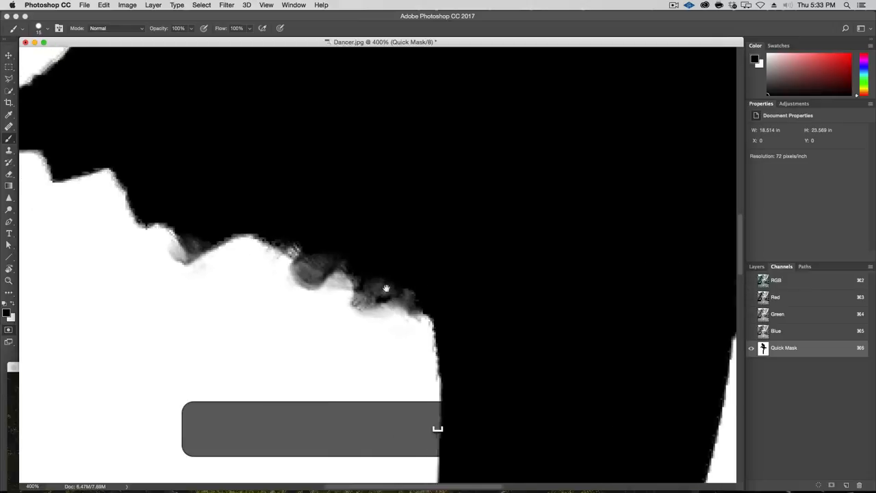
pyautogui.click(752, 280)
pyautogui.press('x')
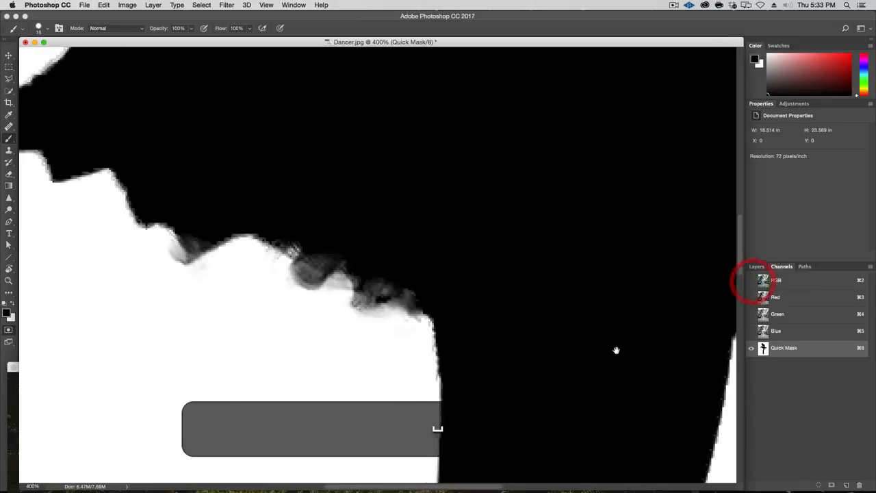
pyautogui.moveTo(614, 349); pyautogui.dragTo(354, 280)
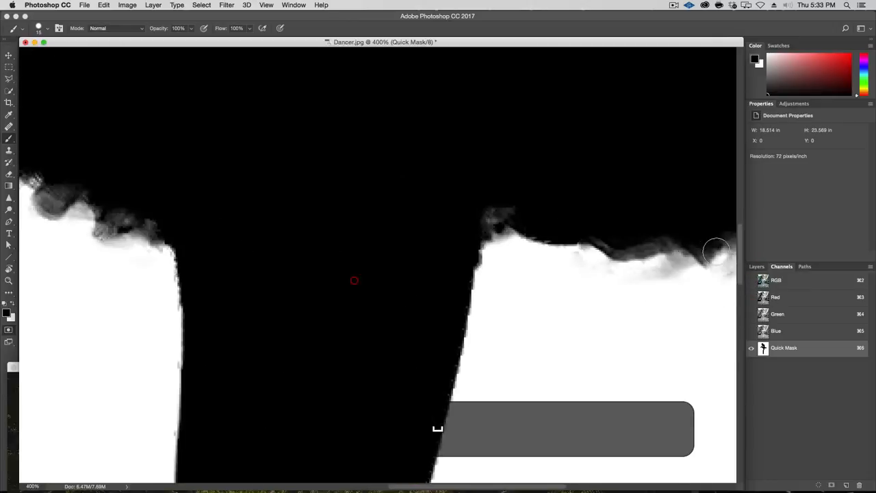
pyautogui.click(750, 281)
pyautogui.press('x')
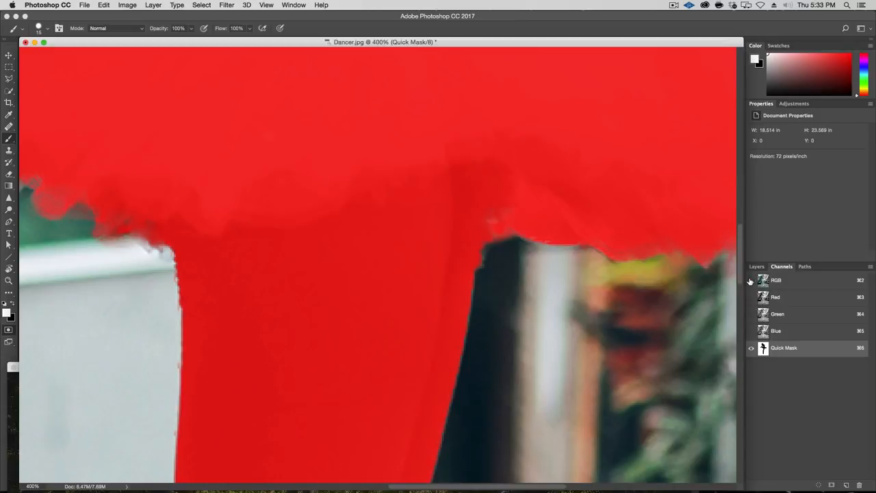
pyautogui.click(751, 281)
pyautogui.press('x')
pyautogui.moveTo(626, 288); pyautogui.dragTo(378, 308)
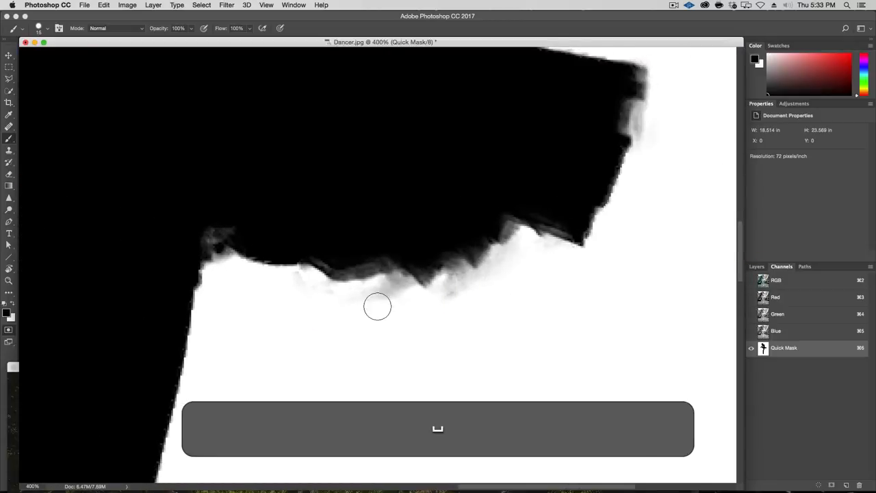
pyautogui.click(752, 281)
pyautogui.click(752, 281)
pyautogui.moveTo(508, 368); pyautogui.dragTo(315, 442)
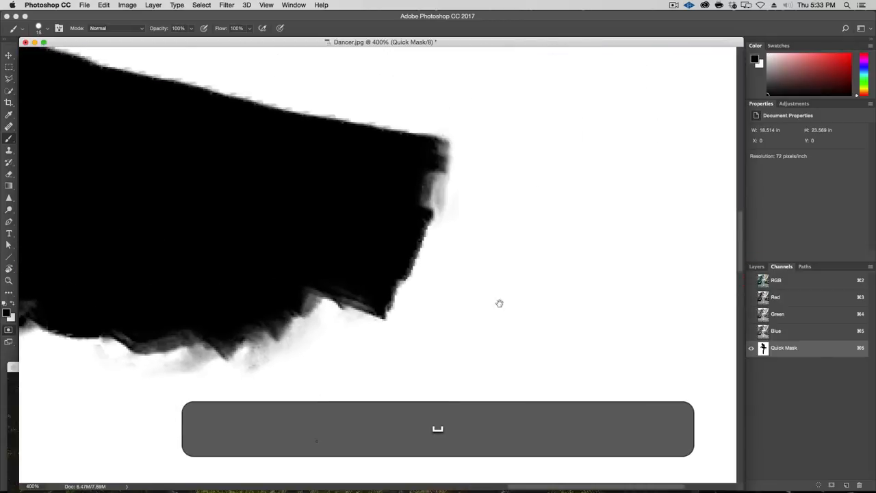
pyautogui.click(751, 284)
# Show the photo under the mask at the feet, fill a rectangular selection from the ankles down with white to clear the mask there, and deselect
pyautogui.moveTo(282, 357); pyautogui.dragTo(677, 117)
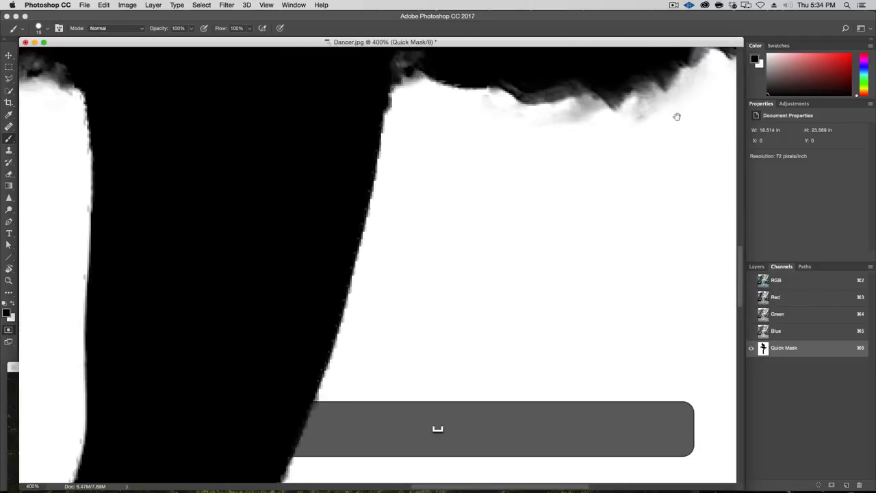
pyautogui.moveTo(380, 413)
pyautogui.mouseDown()
pyautogui.moveTo(543, 155)
pyautogui.moveTo(614, 114)
pyautogui.moveTo(633, 52)
pyautogui.mouseUp()
pyautogui.moveTo(526, 417); pyautogui.dragTo(622, 17)
pyautogui.moveTo(592, 240); pyautogui.dragTo(645, 25)
pyautogui.moveTo(679, 181); pyautogui.dragTo(638, 184)
pyautogui.moveTo(587, 315); pyautogui.dragTo(576, 177)
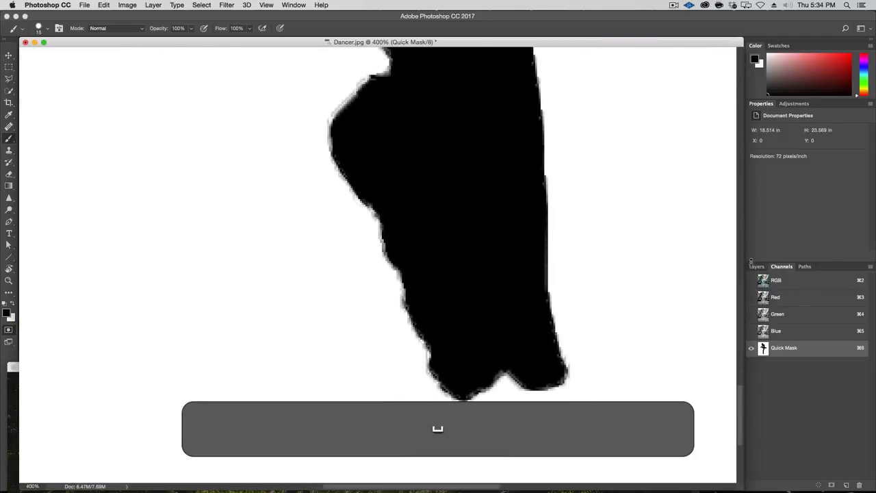
pyautogui.click(752, 283)
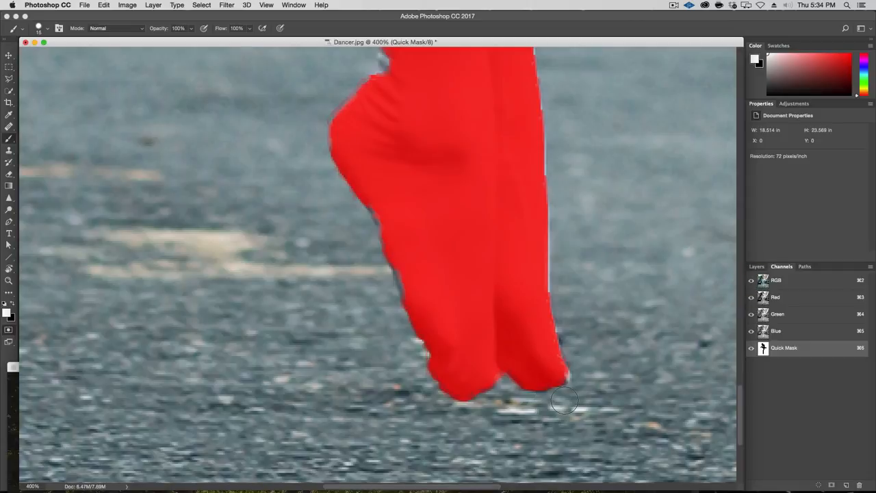
pyautogui.press('m')
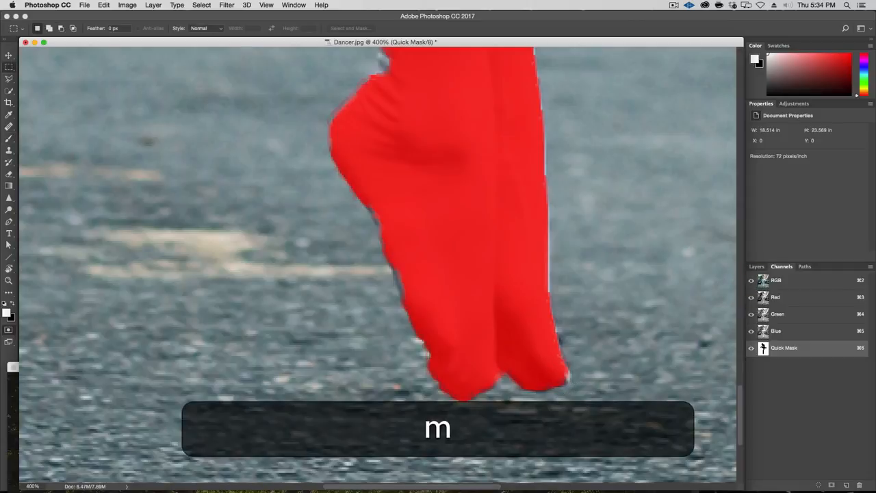
pyautogui.moveTo(652, 472); pyautogui.dragTo(240, 115)
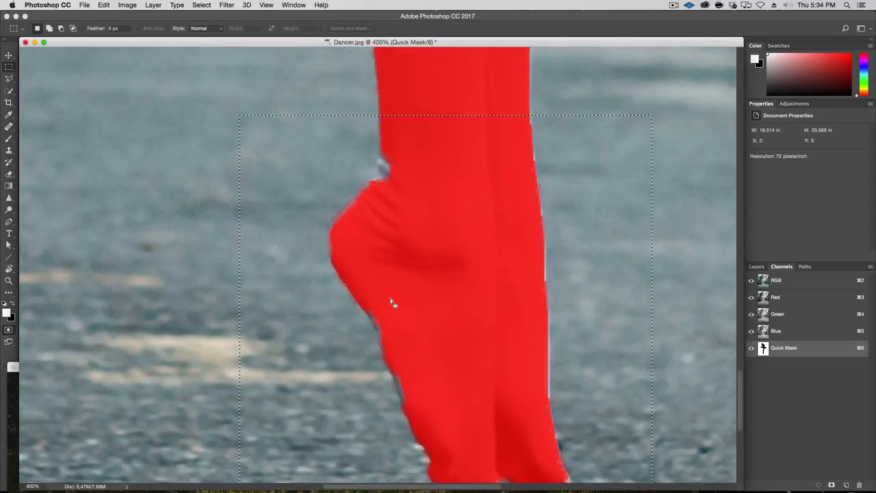
pyautogui.press('alt')
pyautogui.hotkey('alt', 'BackSpace')
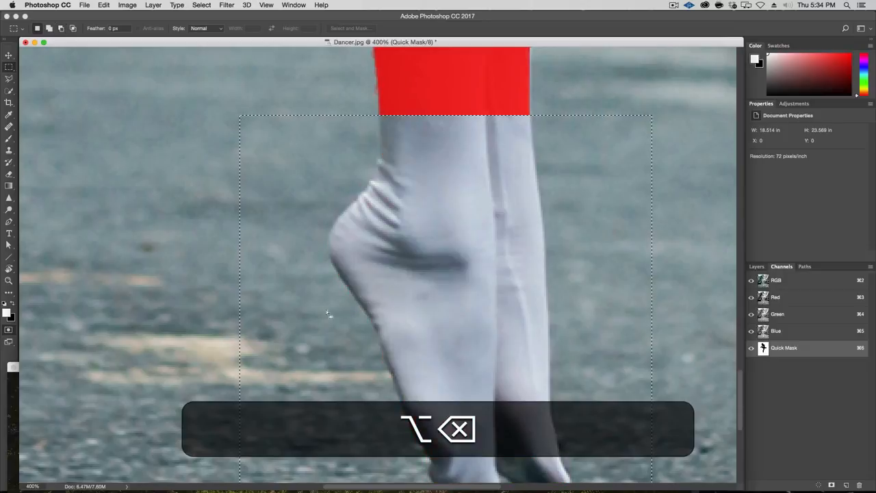
pyautogui.press('super+d')
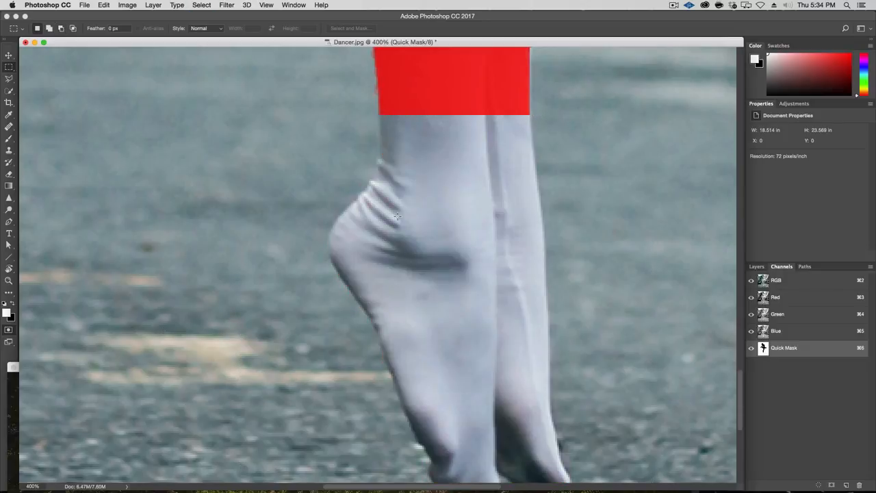
# Switch to the Brush tool with black as the foreground color and set the brush size to 10 px
pyautogui.press('b')
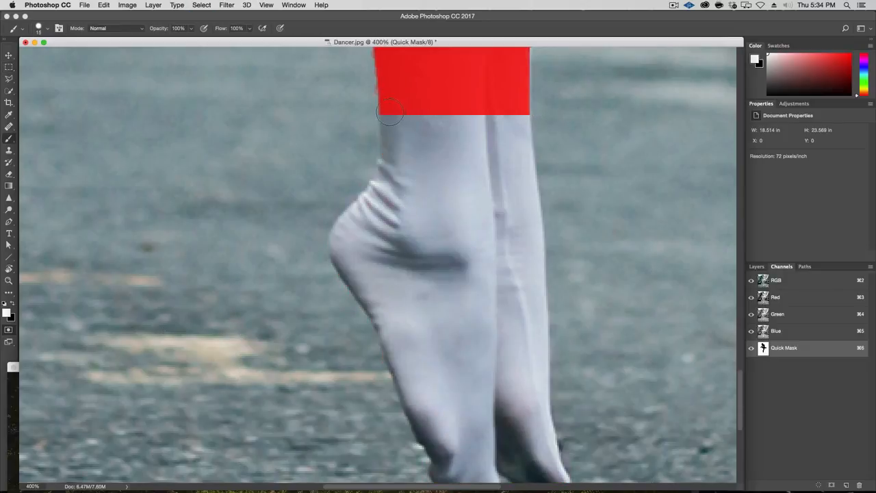
pyautogui.press('super+x')
pyautogui.rightClick(393, 116)
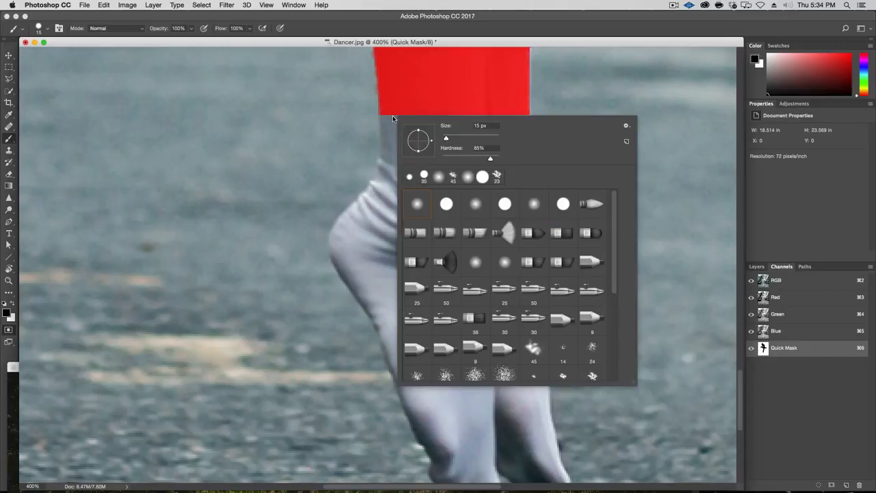
pyautogui.press('Tab')
pyautogui.write('10')
pyautogui.press('Return')
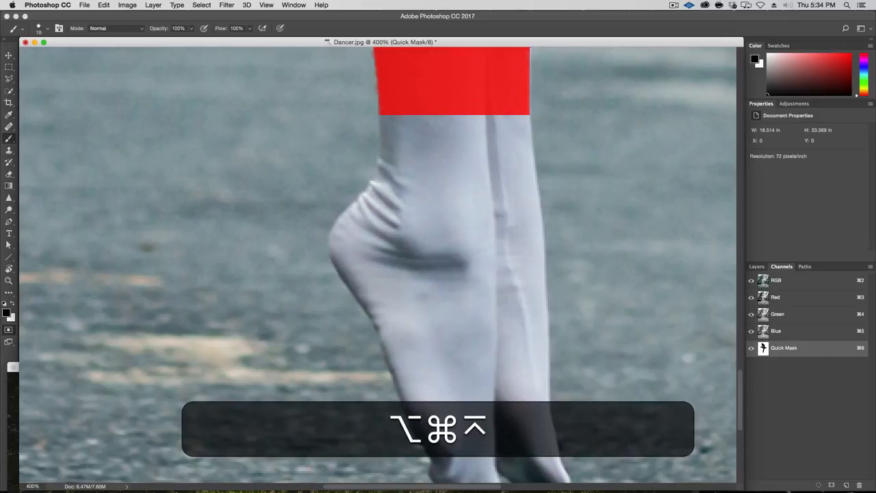
# Paint a black outline just inside the back edge of the feet, from the ankle around the heel and along the sole to the toes
pyautogui.press('alt+super+plus')
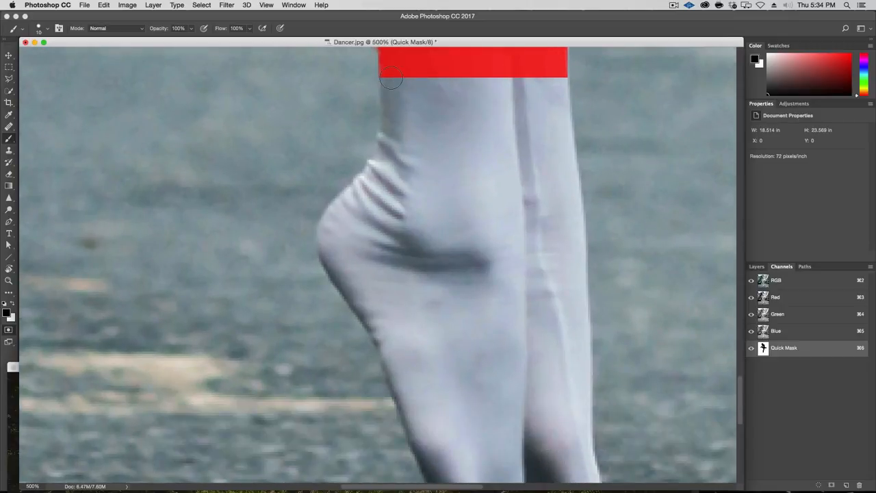
pyautogui.click(392, 78)
pyautogui.moveTo(392, 115)
pyautogui.mouseDown()
pyautogui.moveTo(384, 171)
pyautogui.moveTo(376, 169)
pyautogui.moveTo(325, 240)
pyautogui.moveTo(385, 337)
pyautogui.mouseUp()
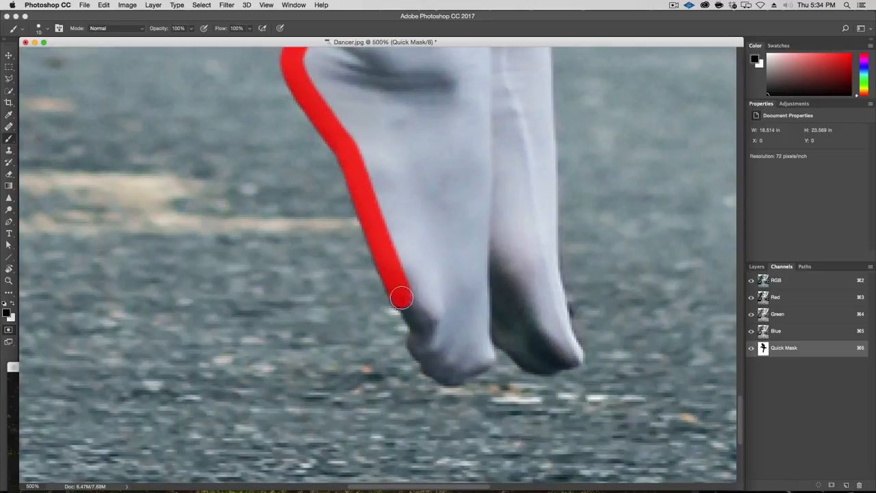
pyautogui.moveTo(401, 297)
pyautogui.mouseDown()
pyautogui.moveTo(422, 327)
pyautogui.moveTo(423, 352)
pyautogui.moveTo(448, 373)
pyautogui.moveTo(481, 362)
pyautogui.mouseUp()
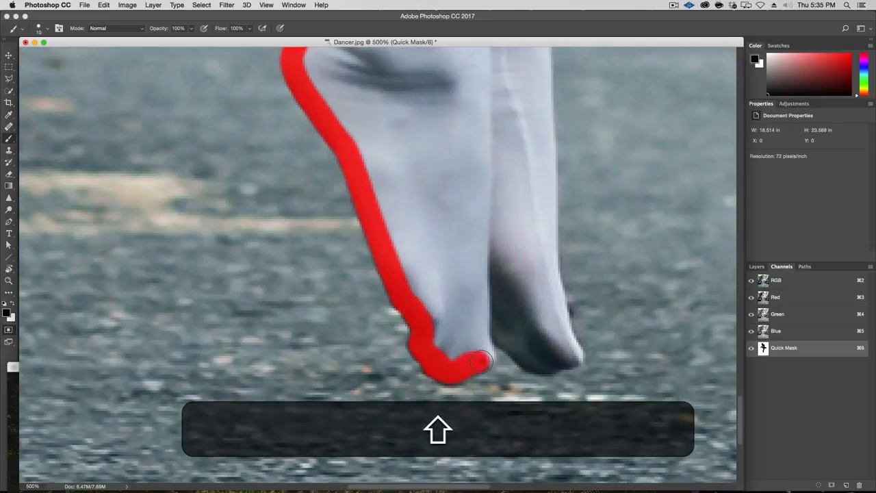
# Continue the black outline in straight strokes around the second foot's toes and up the front edge to the painted ankle area
pyautogui.keyDown('shift'); pyautogui.click(471, 315); pyautogui.keyUp('shift')
pyautogui.keyDown('shift'); pyautogui.click(491, 351); pyautogui.keyUp('shift')
pyautogui.keyDown('shift'); pyautogui.click(547, 362); pyautogui.keyUp('shift')
pyautogui.keyDown('shift'); pyautogui.click(562, 310); pyautogui.keyUp('shift')
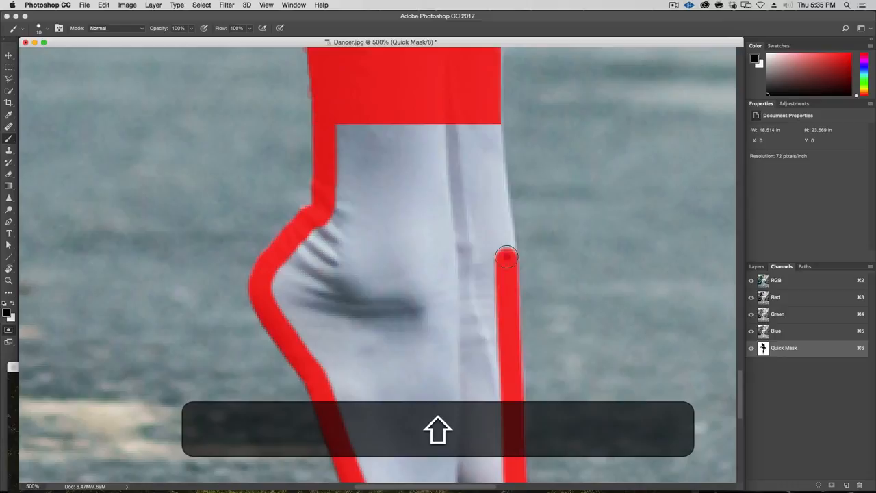
pyautogui.keyDown('shift'); pyautogui.click(498, 192); pyautogui.keyUp('shift')
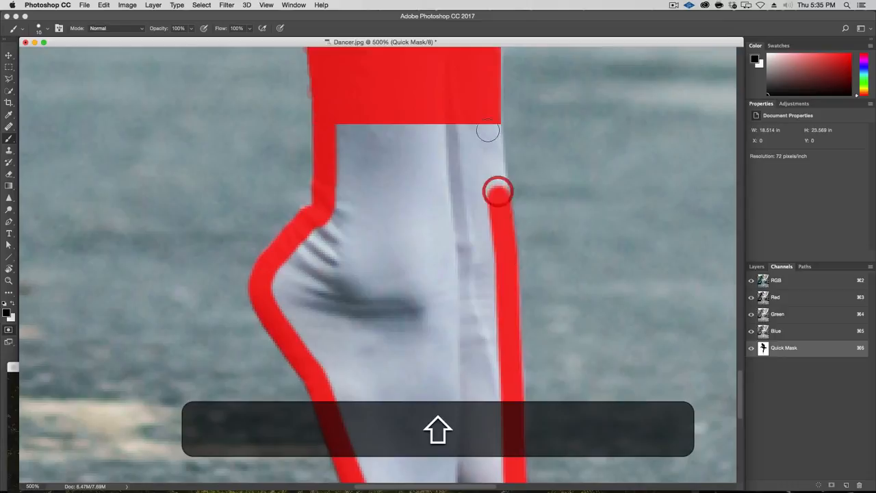
pyautogui.keyDown('shift'); pyautogui.click(488, 123); pyautogui.keyUp('shift')
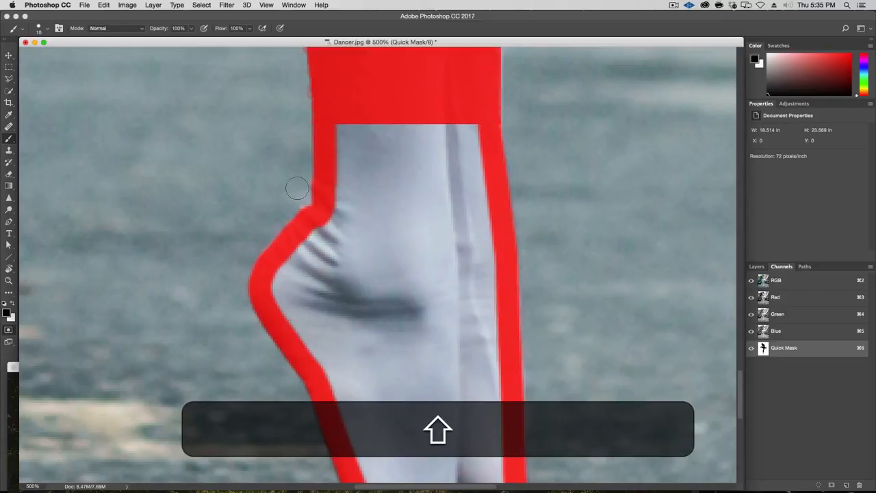
# Select the unpainted interior of the feet with the Magic Wand tool and expand the selection by 6 pixels
pyautogui.click(8, 91)
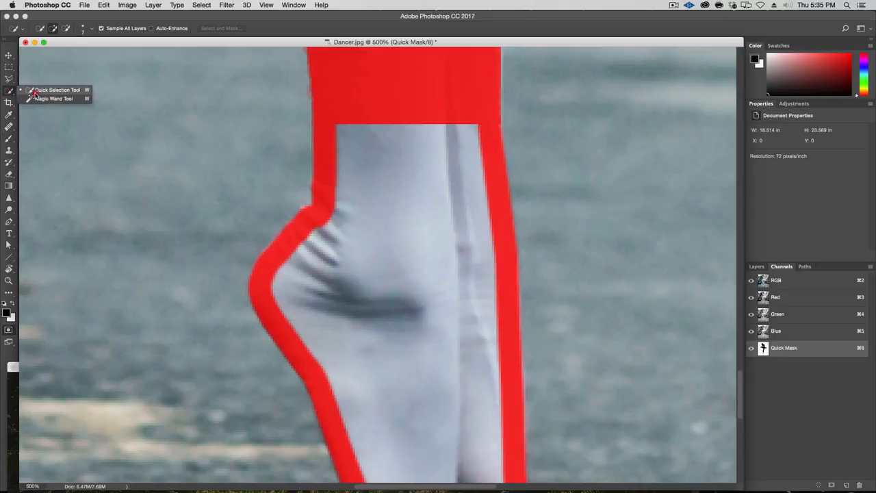
pyautogui.click(39, 97)
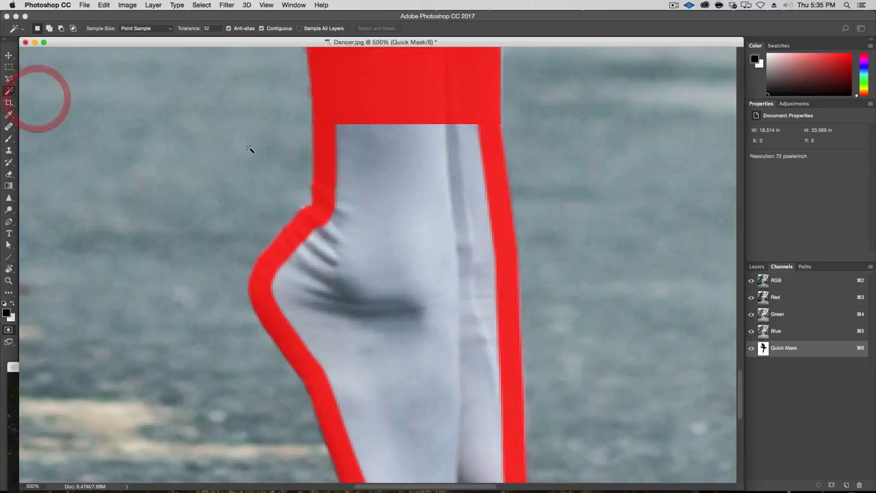
pyautogui.click(383, 198)
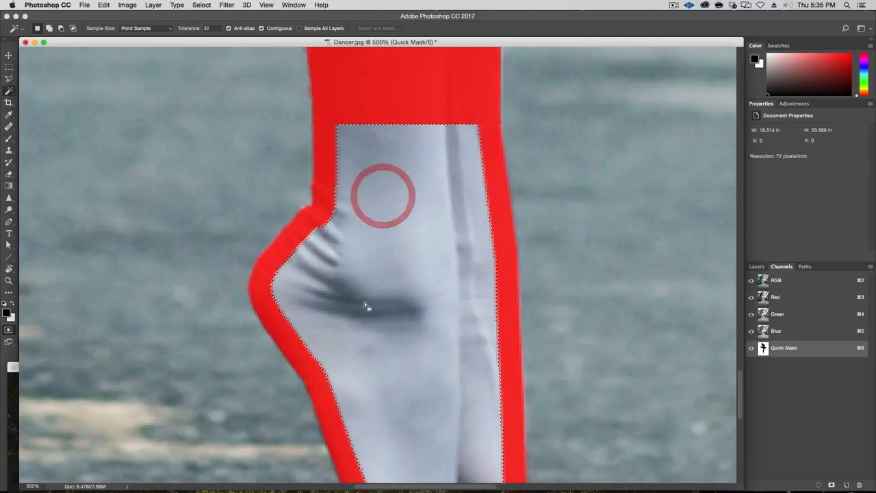
pyautogui.click(202, 5)
pyautogui.moveTo(223, 127)
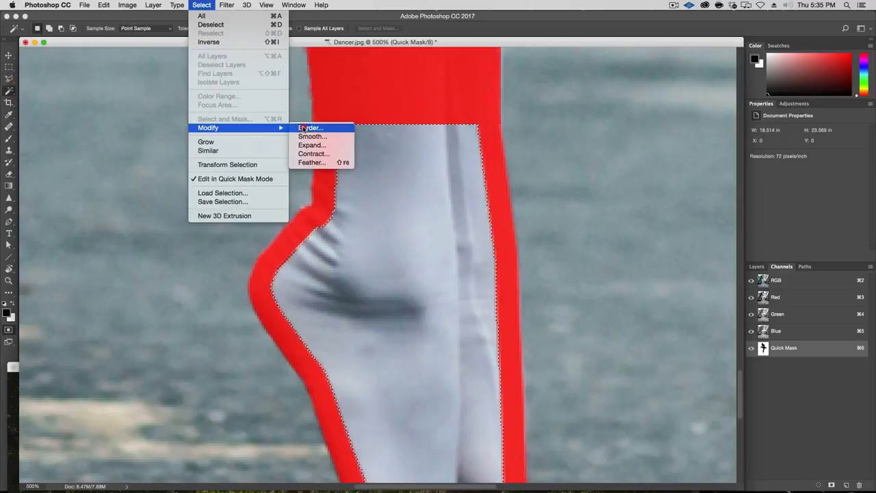
pyautogui.click(328, 146)
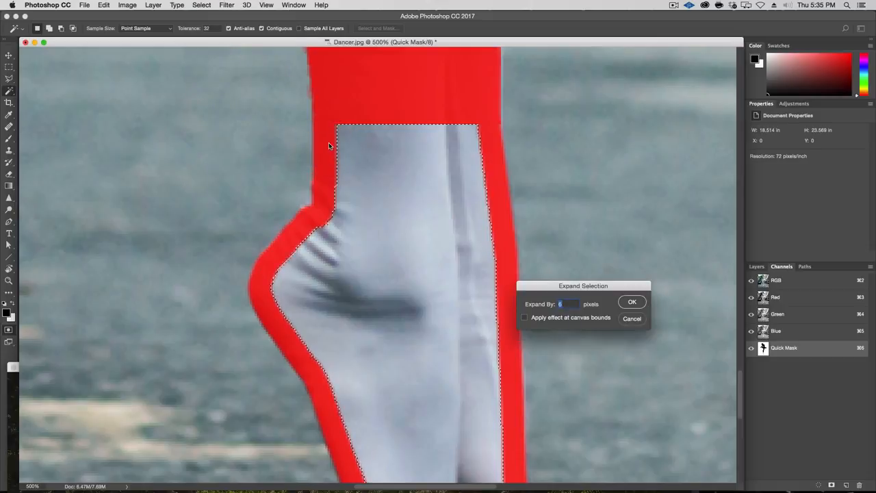
pyautogui.press('Return')
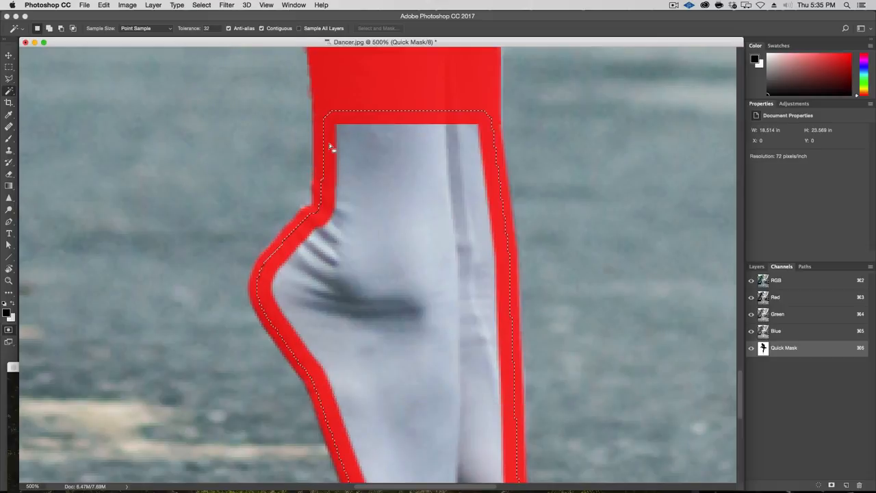
# Fill the expanded selection inside the feet outline with black, and deselect
pyautogui.press('alt')
pyautogui.hotkey('alt', 'BackSpace')
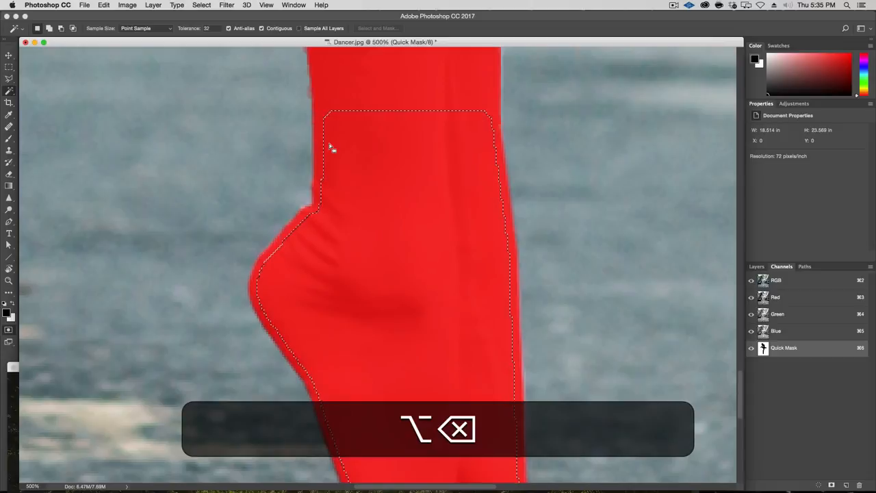
pyautogui.press('super+d')
# Leave Quick Mask mode to load the dancer as a selection, and add it as a layer mask to the Background layer
pyautogui.press('alt+super+minus')
pyautogui.press('alt+super+minus')
pyautogui.press('alt+super+minus')
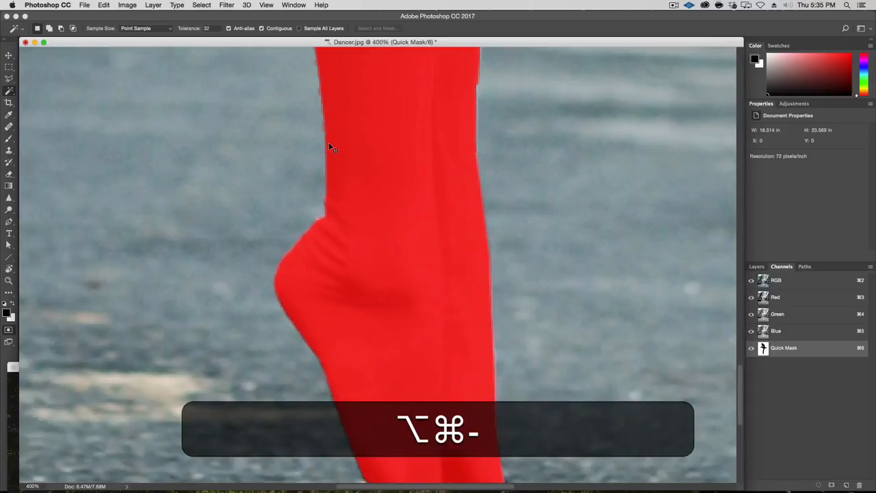
pyautogui.press('alt+super+minus')
pyautogui.press('alt+super+minus')
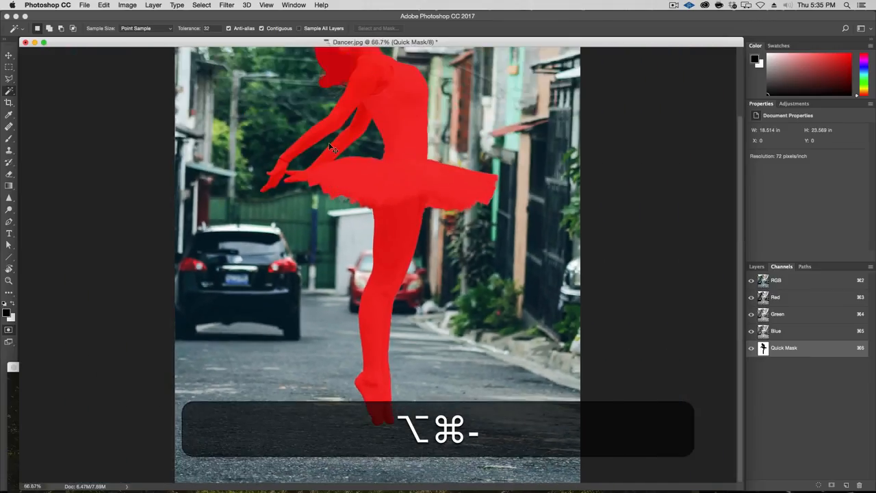
pyautogui.press('alt+super+minus')
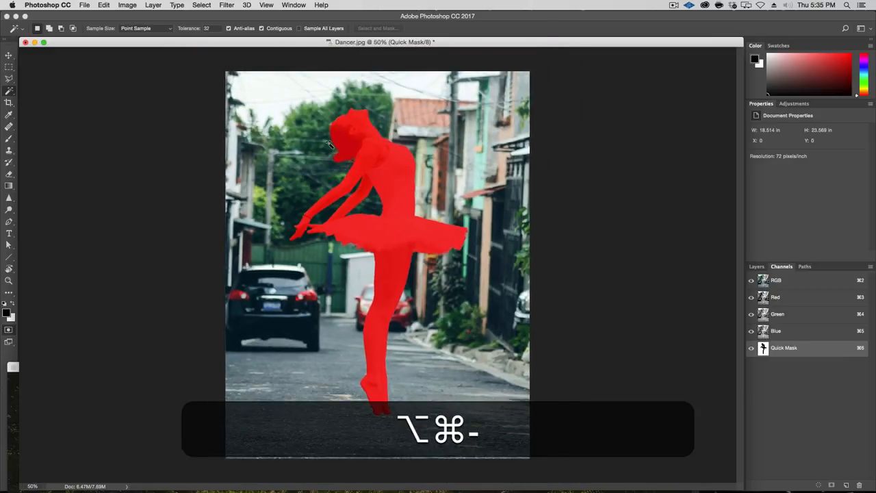
pyautogui.press('q')
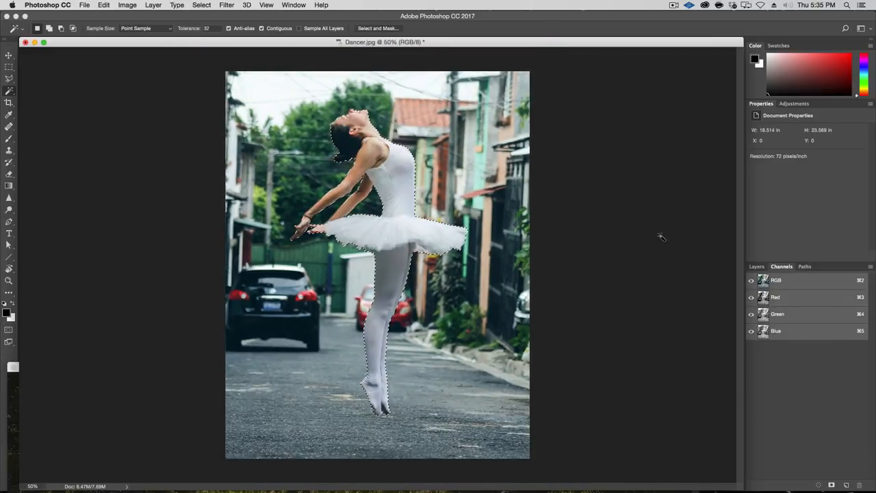
pyautogui.click(756, 267)
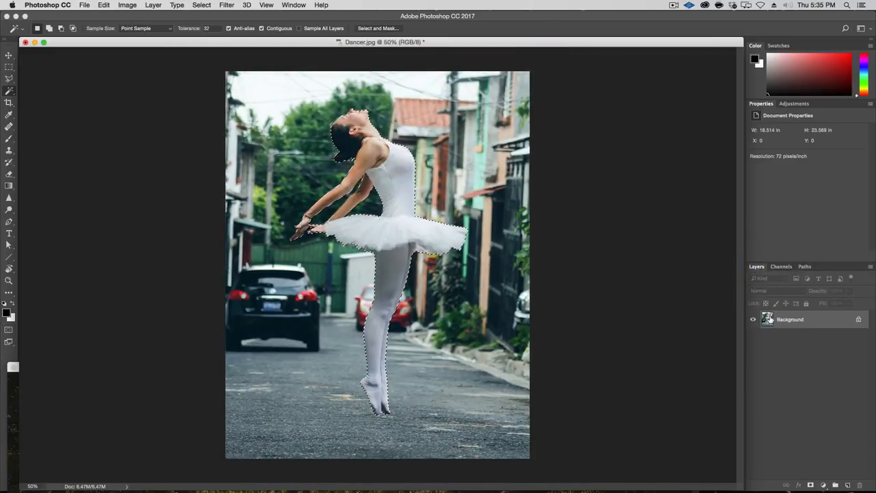
pyautogui.click(810, 485)
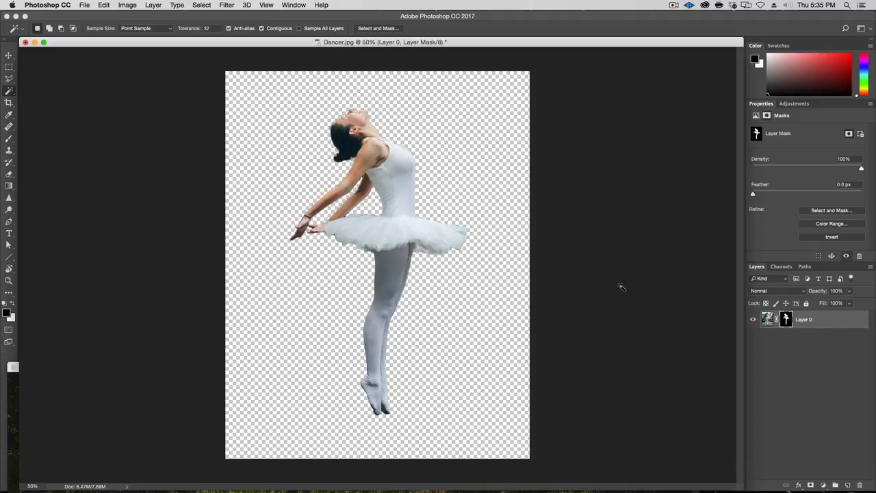
# Add a new layer beneath the masked dancer layer and fill it with black
pyautogui.click(848, 485)
pyautogui.moveTo(805, 321); pyautogui.dragTo(802, 344)
pyautogui.hotkey('alt', 'BackSpace')
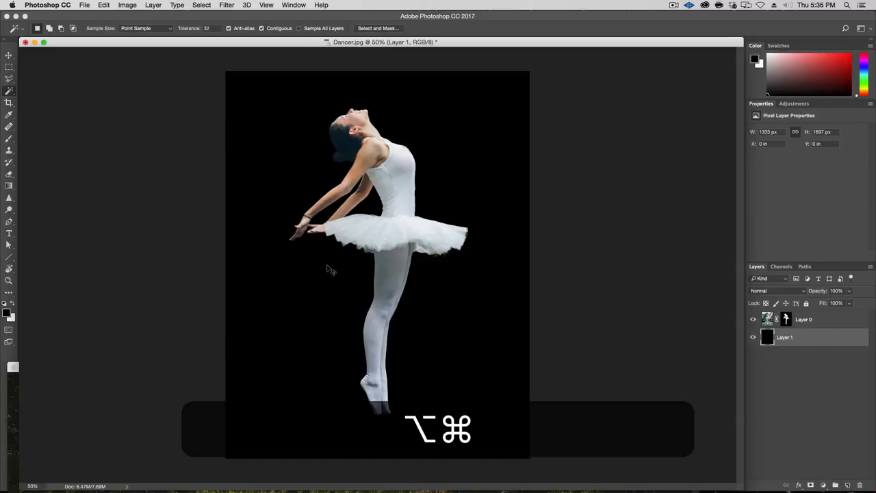
# Examine the cutout's edges along the tutu and its hem against the black background
pyautogui.press('alt+super+plus')
pyautogui.press('alt+super+plus')
pyautogui.press('alt+super+plus')
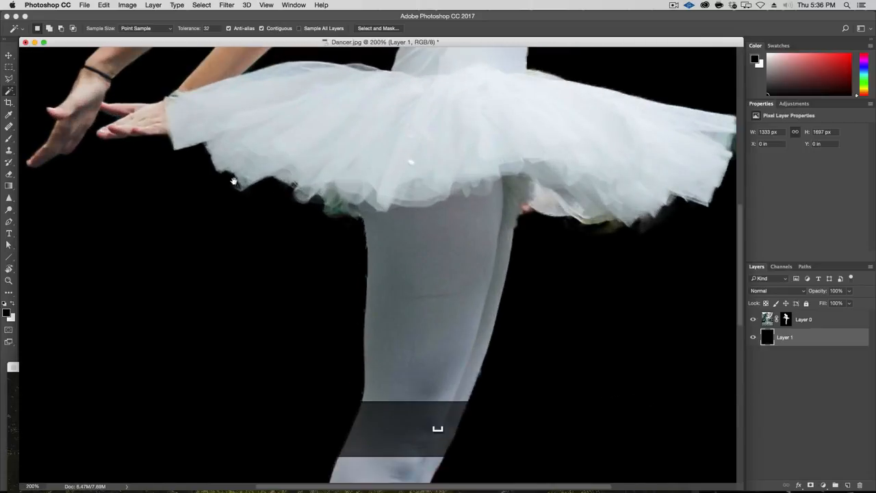
pyautogui.moveTo(236, 260); pyautogui.dragTo(202, 319)
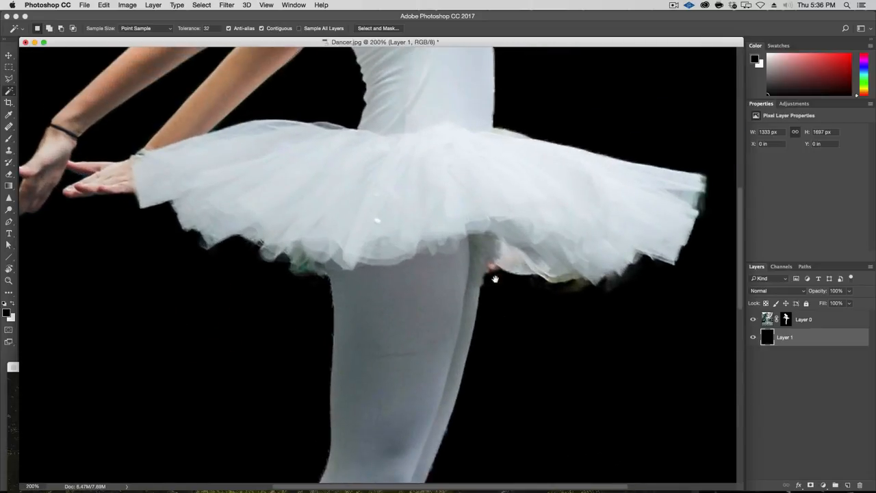
pyautogui.moveTo(495, 279); pyautogui.dragTo(507, 386)
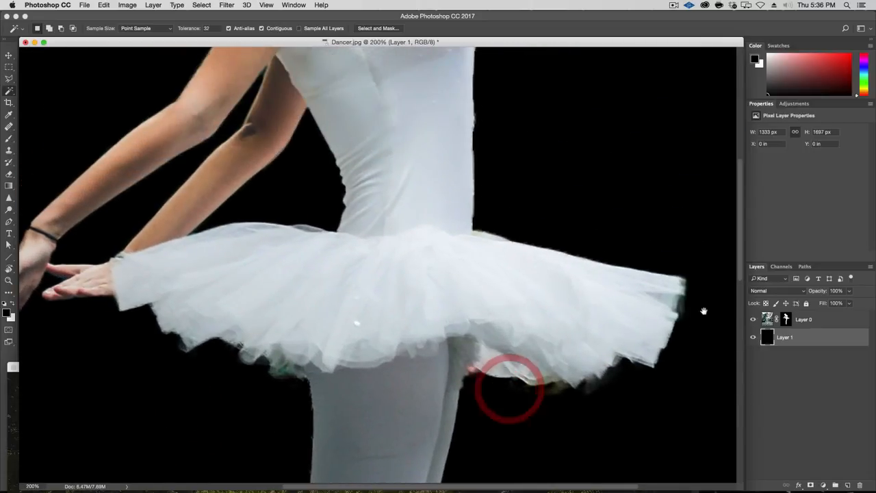
# Activate Layer 0's mask and paint white with the Brush tool along the edge of the dancer's forehead to smooth it
pyautogui.click(787, 319)
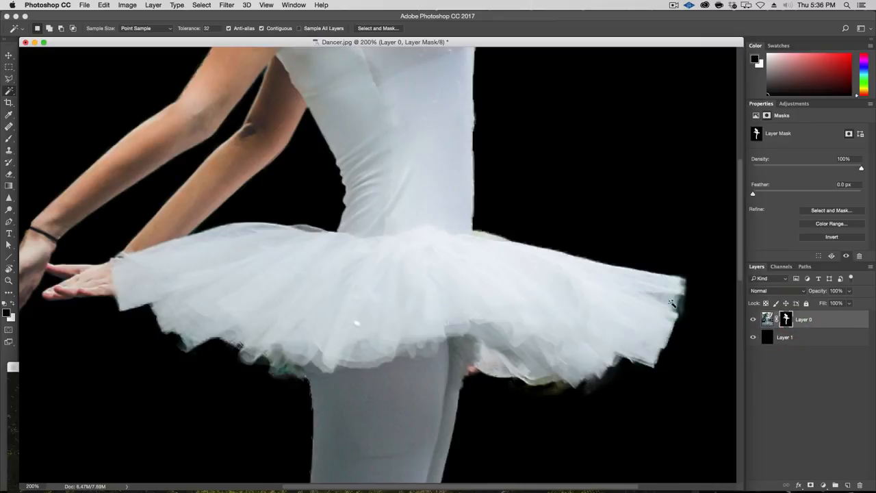
pyautogui.moveTo(420, 201); pyautogui.dragTo(523, 372)
pyautogui.moveTo(454, 267); pyautogui.dragTo(494, 373)
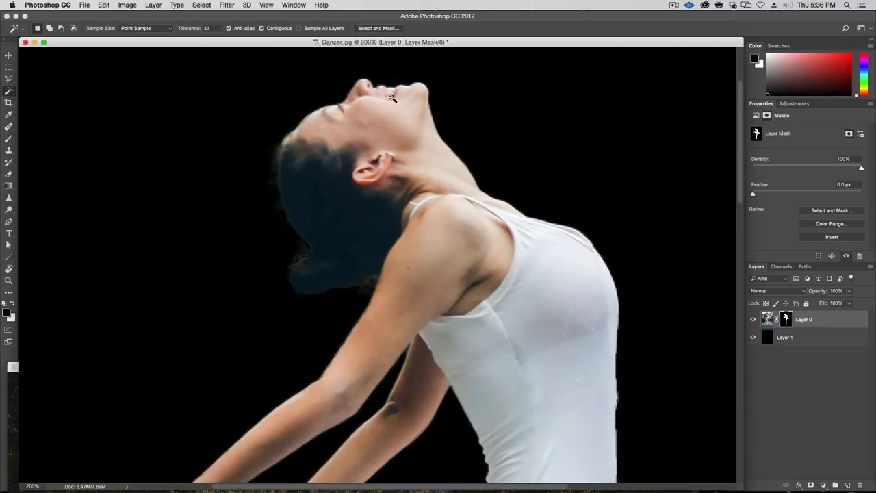
pyautogui.press('alt+super+plus')
pyautogui.press('alt+super+plus')
pyautogui.press('b')
pyautogui.press('space')
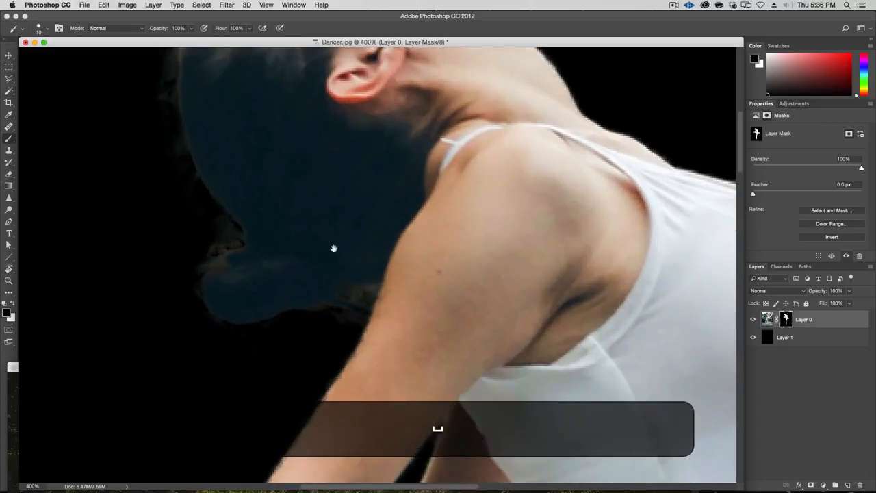
pyautogui.moveTo(333, 248); pyautogui.dragTo(399, 388)
pyautogui.press('x')
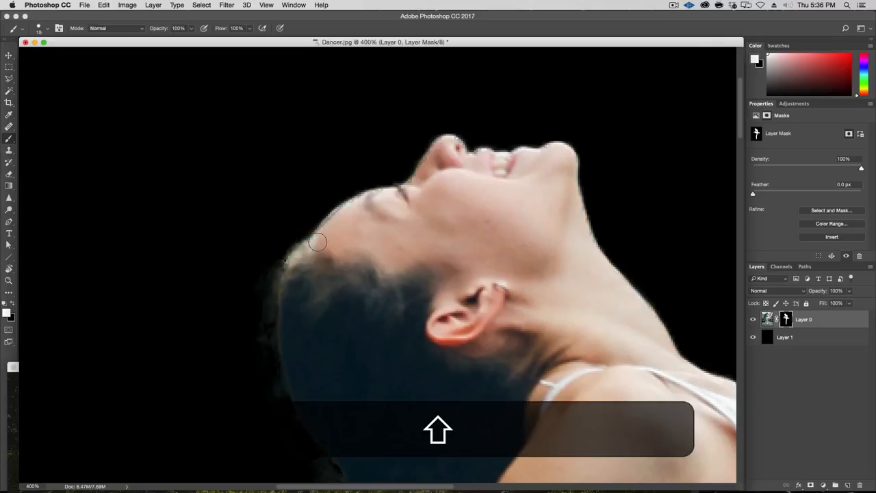
pyautogui.keyDown('shift'); pyautogui.click(339, 216); pyautogui.keyUp('shift')
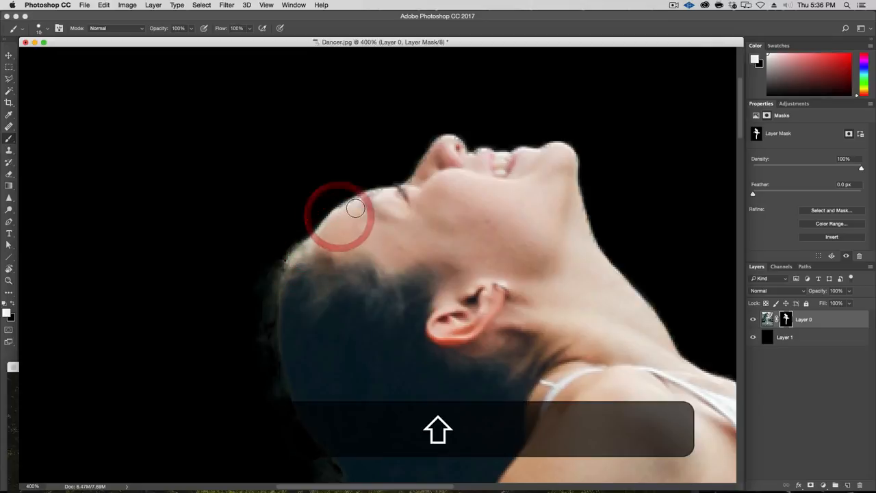
pyautogui.keyDown('shift'); pyautogui.click(355, 209); pyautogui.keyUp('shift')
pyautogui.keyDown('shift'); pyautogui.click(370, 200); pyautogui.keyUp('shift')
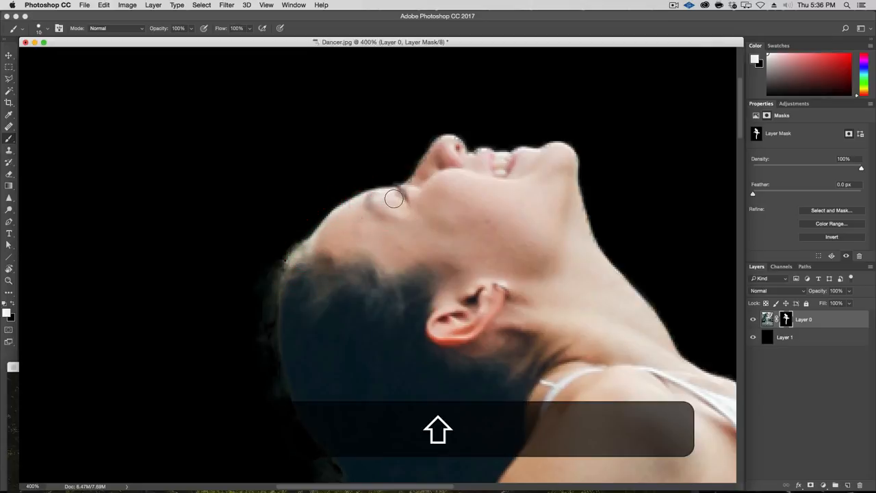
# Paint white on the mask along the eye, nose and mouth to clean up the rest of the face's profile
pyautogui.keyDown('shift'); pyautogui.click(415, 185); pyautogui.keyUp('shift')
pyautogui.keyDown('shift'); pyautogui.click(446, 143); pyautogui.keyUp('shift')
pyautogui.keyDown('shift'); pyautogui.click(477, 161); pyautogui.keyUp('shift')
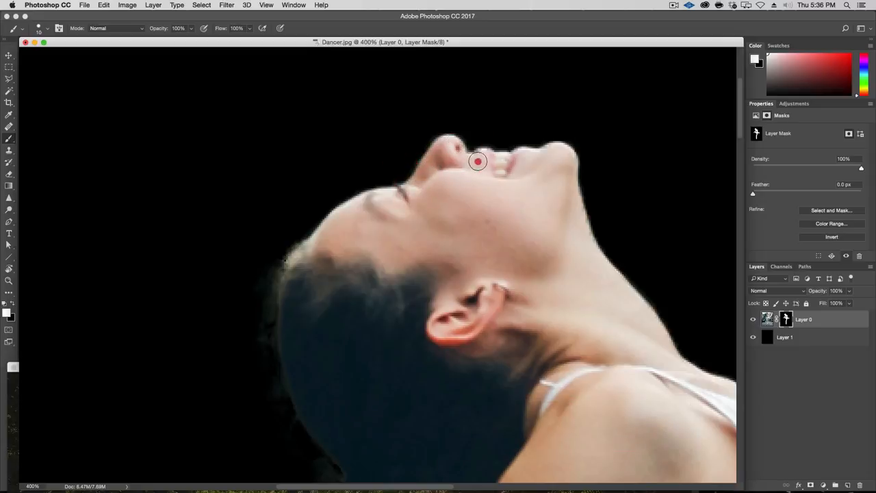
pyautogui.moveTo(485, 158); pyautogui.dragTo(510, 166)
# Switch to the Burn tool with Layer 0's mask active and set the exposure to 50%
pyautogui.press('space')
pyautogui.moveTo(468, 318); pyautogui.dragTo(544, 244)
pyautogui.press('alt+super+minus')
pyautogui.press('alt+super+minus')
pyautogui.press('alt+super+minus')
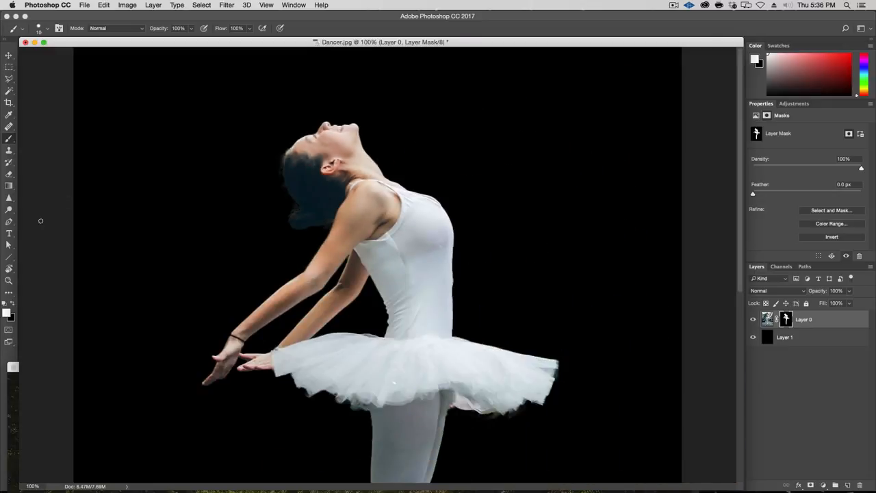
pyautogui.moveTo(10, 211); pyautogui.dragTo(4, 211)
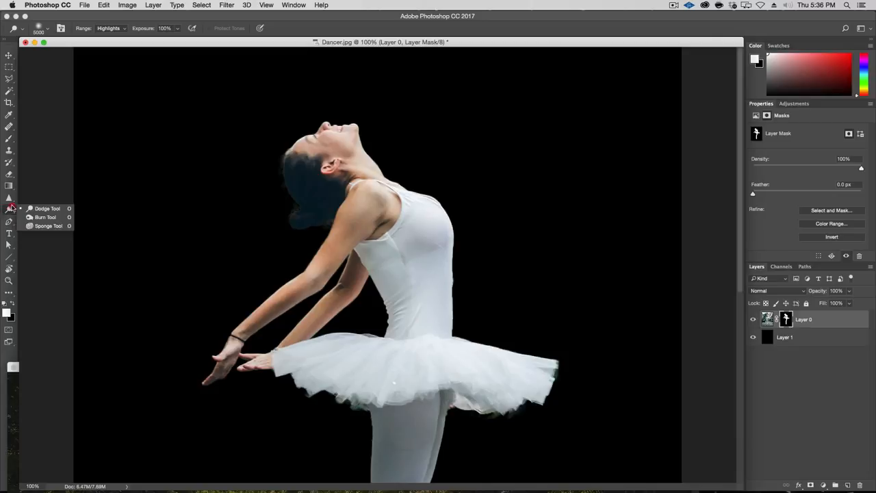
pyautogui.click(32, 217)
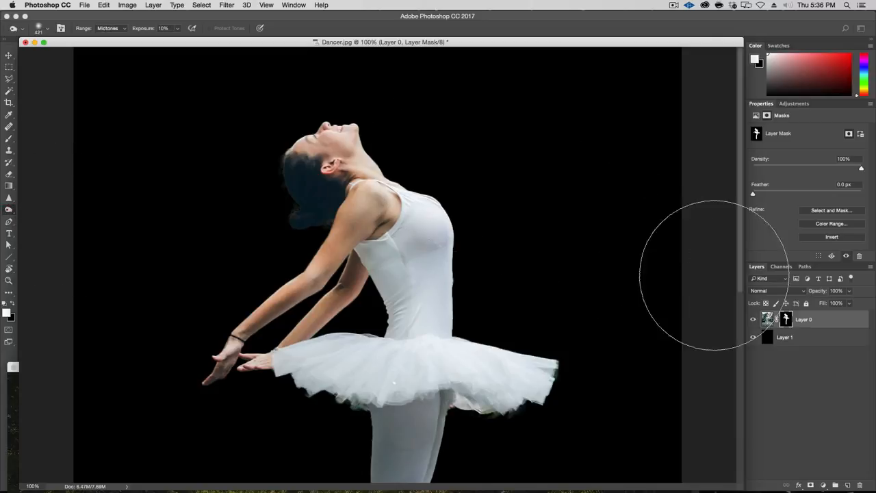
pyautogui.click(787, 320)
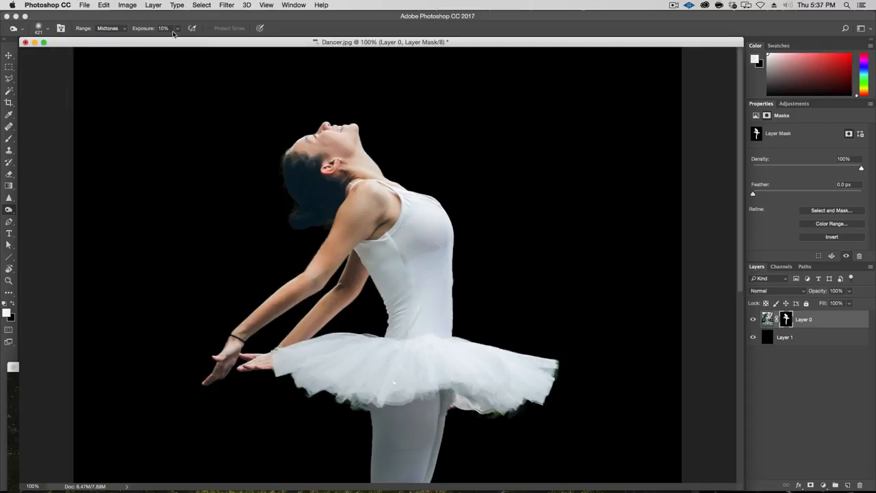
pyautogui.write('50')
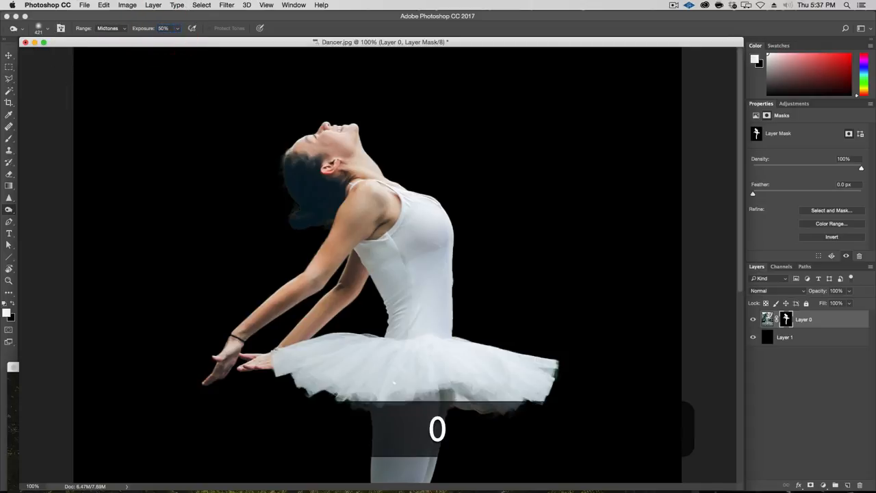
# Burn the mask along the tutu's far end and lower hem with a 96 px brush, comparing the edge before and after
pyautogui.moveTo(565, 274); pyautogui.dragTo(493, 275)
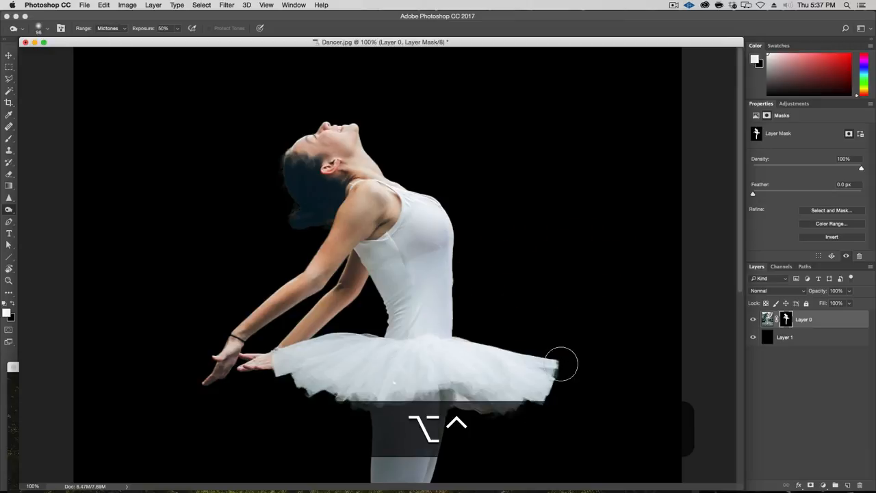
pyautogui.moveTo(559, 384)
pyautogui.mouseDown()
pyautogui.moveTo(555, 398)
pyautogui.moveTo(505, 422)
pyautogui.moveTo(483, 421)
pyautogui.mouseUp()
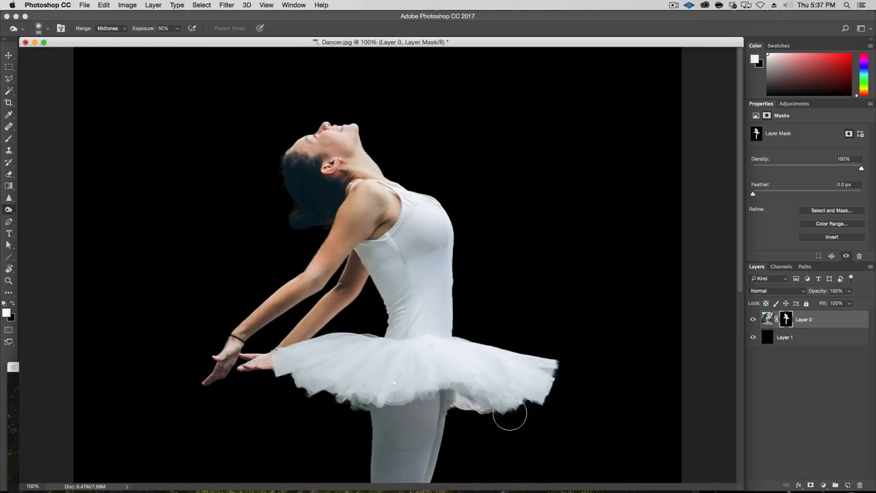
pyautogui.press('super+z')
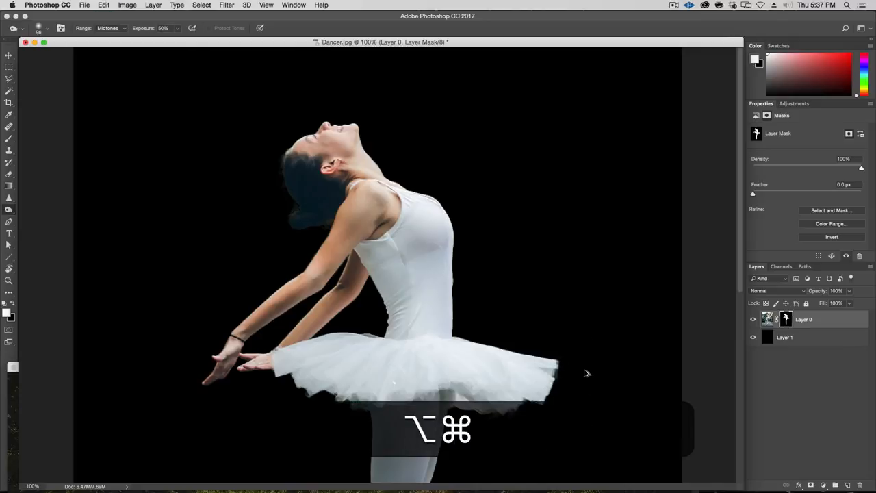
pyautogui.press('alt+super+plus')
pyautogui.press('alt+super+plus')
pyautogui.moveTo(585, 370); pyautogui.dragTo(244, 2)
pyautogui.press('super+z')
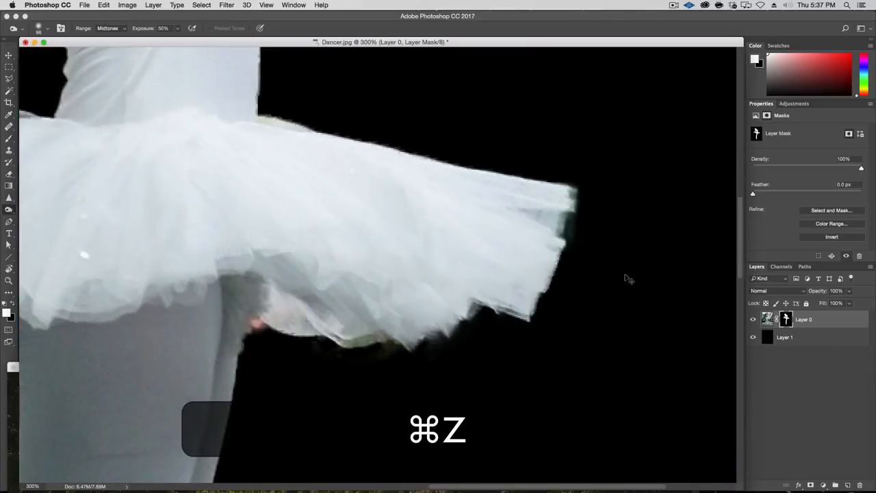
pyautogui.press('super+z')
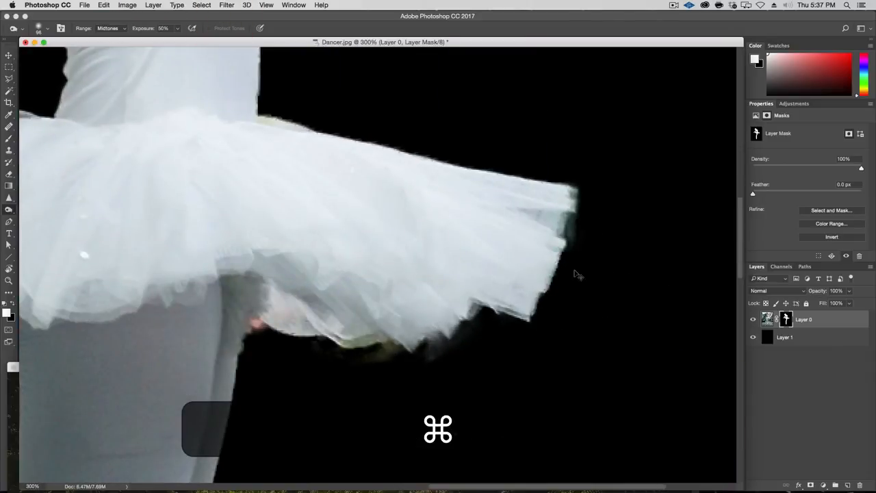
pyautogui.press('super+z')
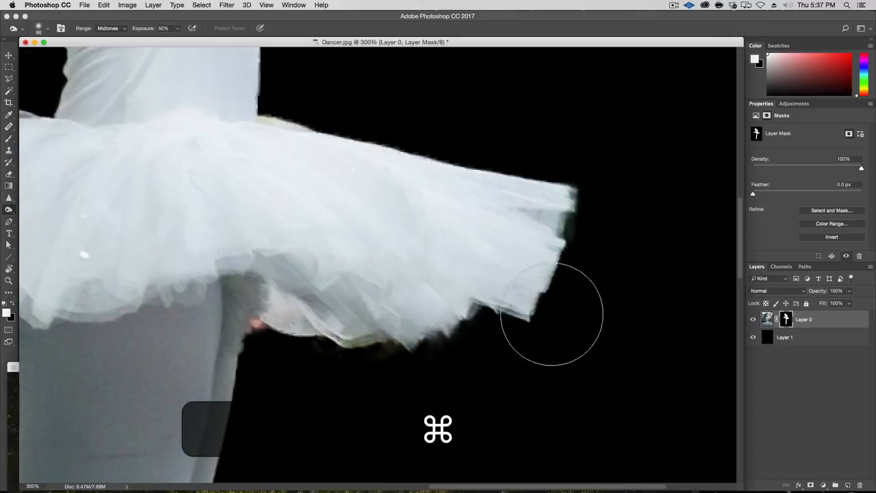
# Burn the reddish spot between the leg and tutu at 41 px, and set the Brush tool to 5 px with 0% hardness
pyautogui.moveTo(375, 398)
pyautogui.mouseDown()
pyautogui.moveTo(515, 394)
pyautogui.moveTo(439, 395)
pyautogui.mouseUp()
pyautogui.click(399, 330)
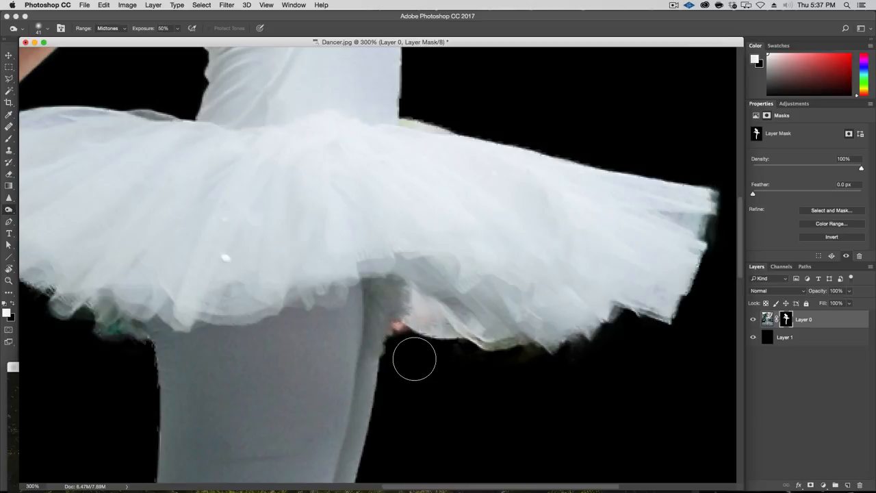
pyautogui.press('b')
pyautogui.moveTo(403, 340); pyautogui.dragTo(400, 340)
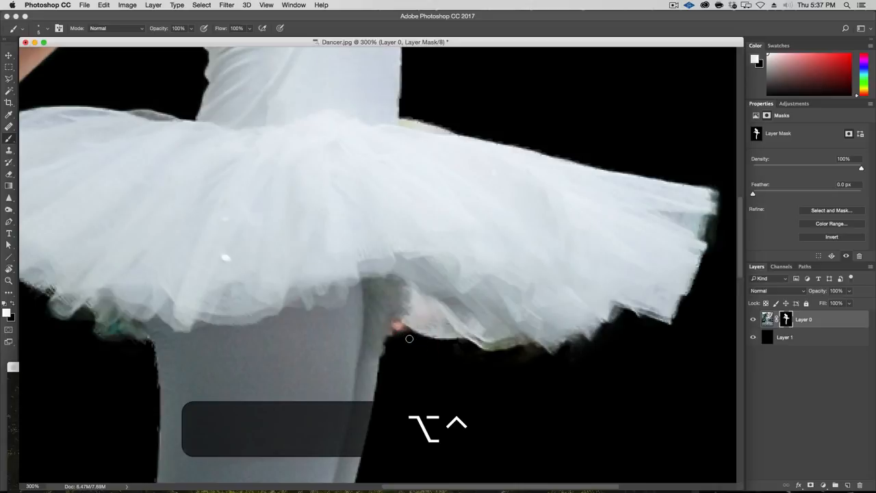
pyautogui.rightClick(409, 338)
pyautogui.press('Tab')
pyautogui.press('Tab')
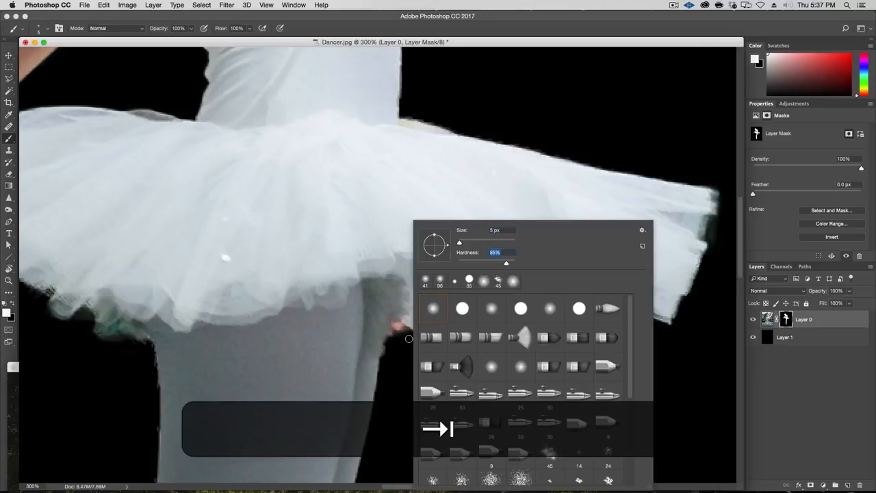
pyautogui.write('0')
pyautogui.press('Return')
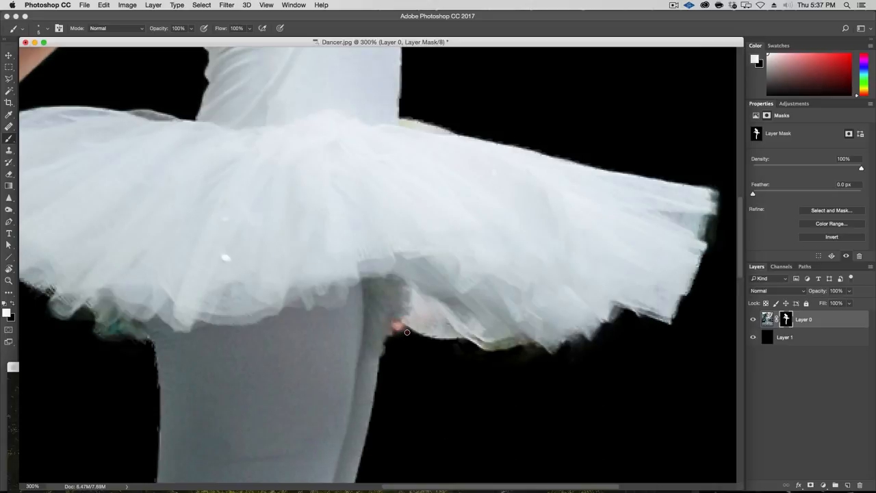
# Undo the test strokes, make black the foreground color and set the brush size to 10 px
pyautogui.press('super+z')
pyautogui.press('x')
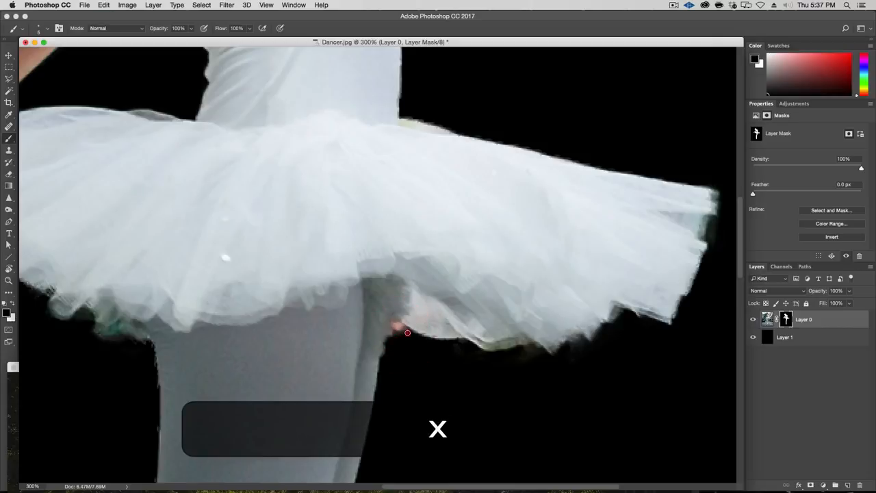
pyautogui.press('super+z')
pyautogui.rightClick(399, 324)
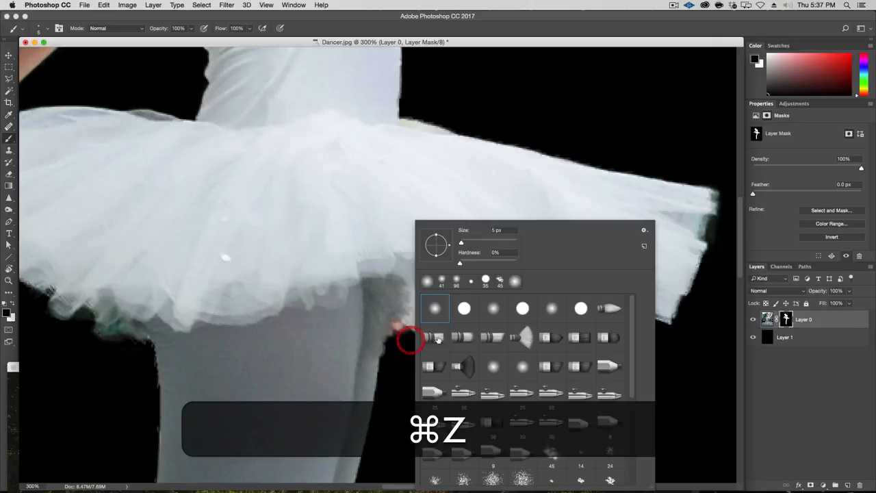
pyautogui.press('Tab')
pyautogui.write('10')
pyautogui.press('Return')
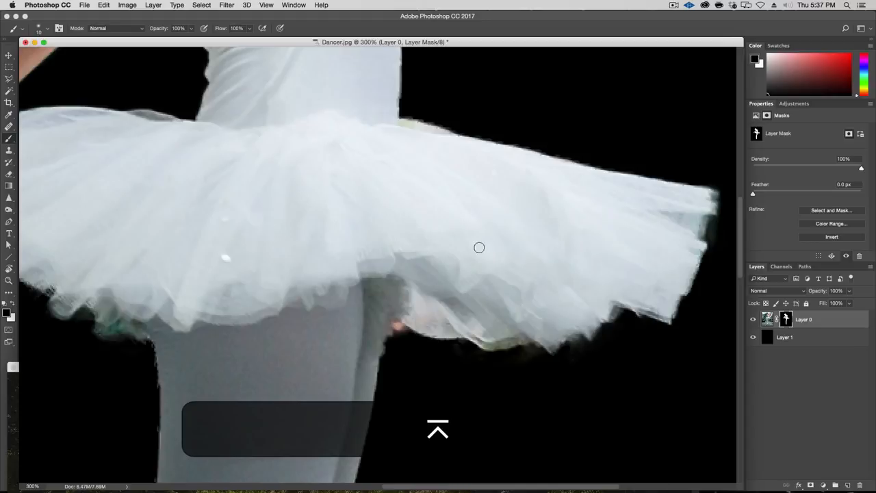
# Paint black on the mask over the reddish spot where the back of the leg meets the tutu's hem
pyautogui.moveTo(409, 318); pyautogui.dragTo(398, 327)
pyautogui.click(397, 326)
pyautogui.click(399, 335)
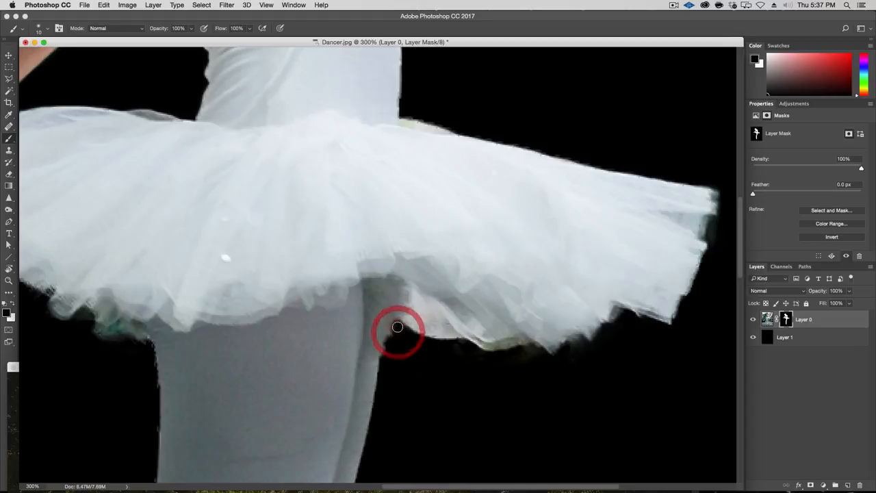
pyautogui.click(398, 328)
pyautogui.click(397, 339)
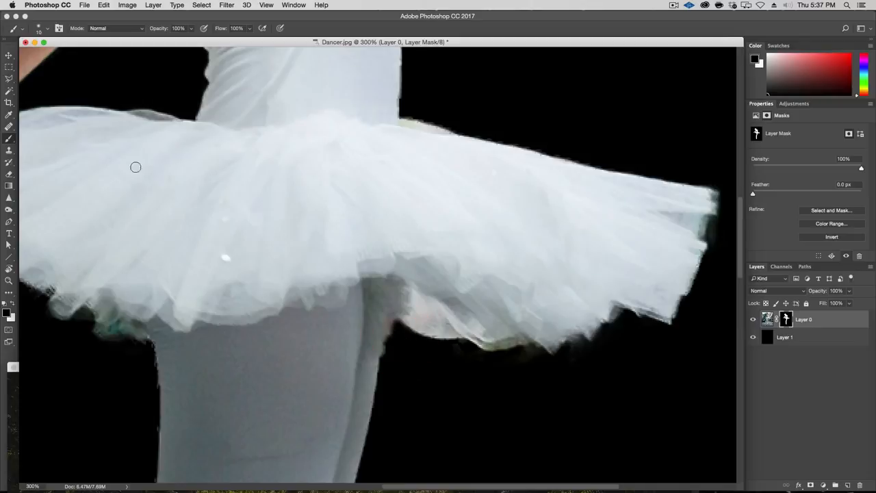
# Burn the mask along the tutu's hem behind the leg and at the greenish fringe in front of the thigh
pyautogui.click(9, 209)
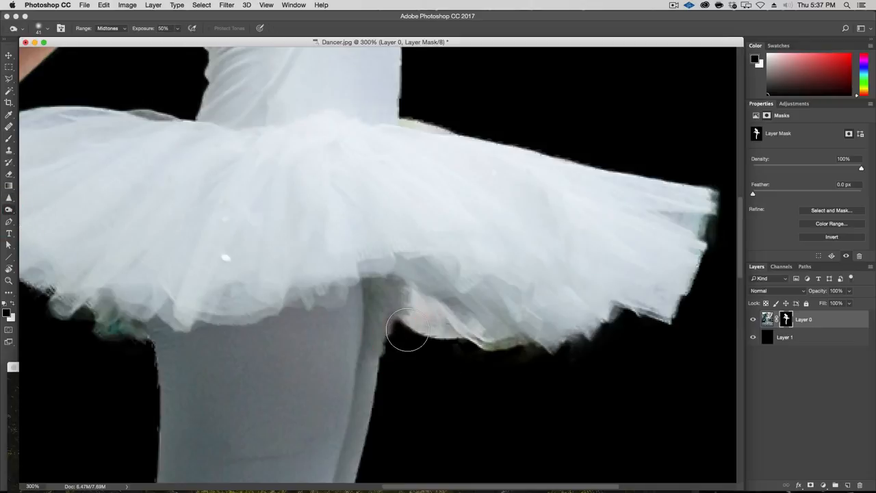
pyautogui.click(399, 321)
pyautogui.click(505, 346)
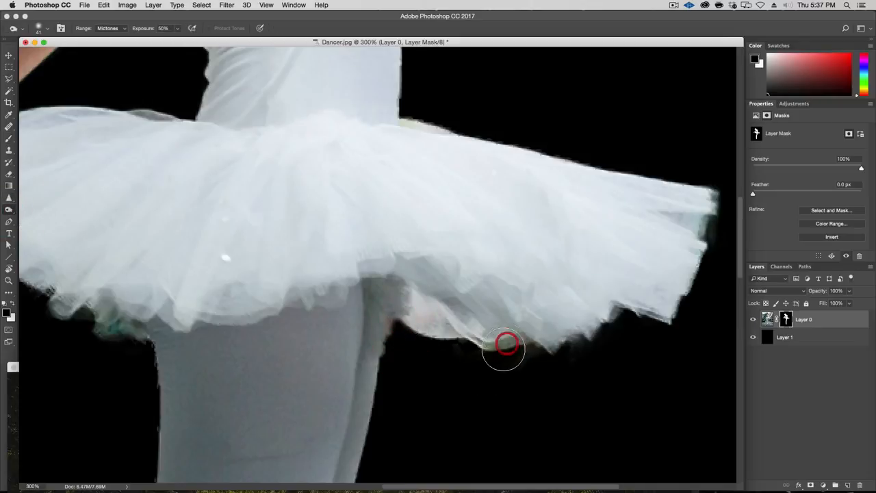
pyautogui.moveTo(505, 346)
pyautogui.mouseDown()
pyautogui.moveTo(590, 320)
pyautogui.moveTo(581, 323)
pyautogui.mouseUp()
pyautogui.moveTo(348, 317)
pyautogui.mouseDown()
pyautogui.moveTo(334, 344)
pyautogui.moveTo(338, 358)
pyautogui.mouseUp()
# Paint black over the greenish patch under the tutu's hem with the Brush tool, and burn the hem's fringe nearer the hands
pyautogui.press('b')
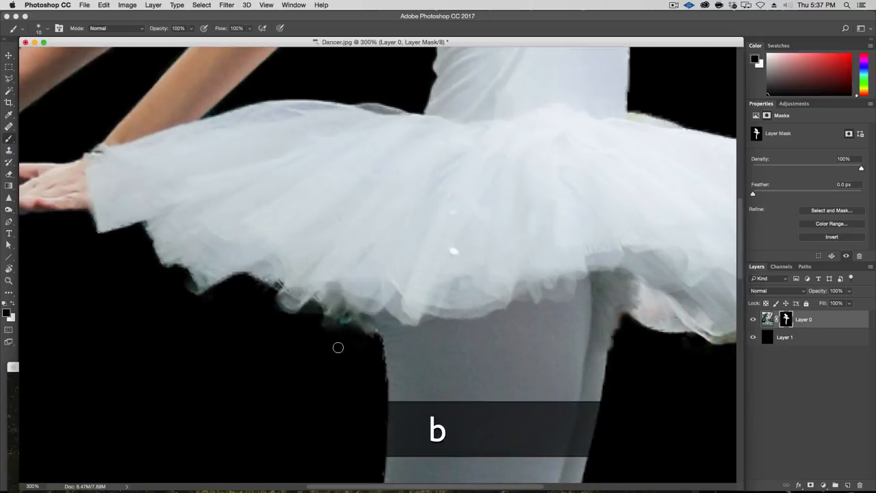
pyautogui.moveTo(341, 325); pyautogui.dragTo(349, 332)
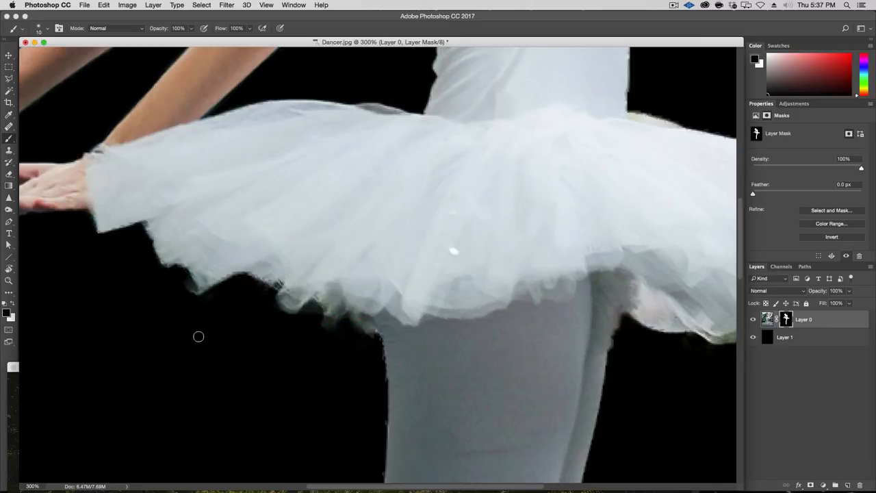
pyautogui.press('o')
pyautogui.moveTo(190, 299)
pyautogui.mouseDown()
pyautogui.moveTo(223, 303)
pyautogui.moveTo(237, 294)
pyautogui.moveTo(203, 313)
pyautogui.mouseUp()
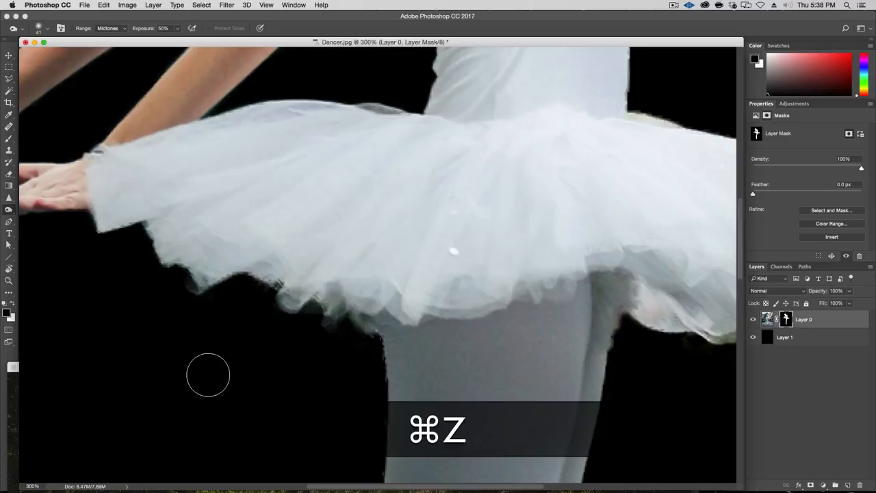
# Burn the mask around the dancer's hair and bun to remove the leftover fringe
pyautogui.moveTo(207, 374); pyautogui.dragTo(489, 464)
pyautogui.moveTo(376, 351); pyautogui.dragTo(291, 473)
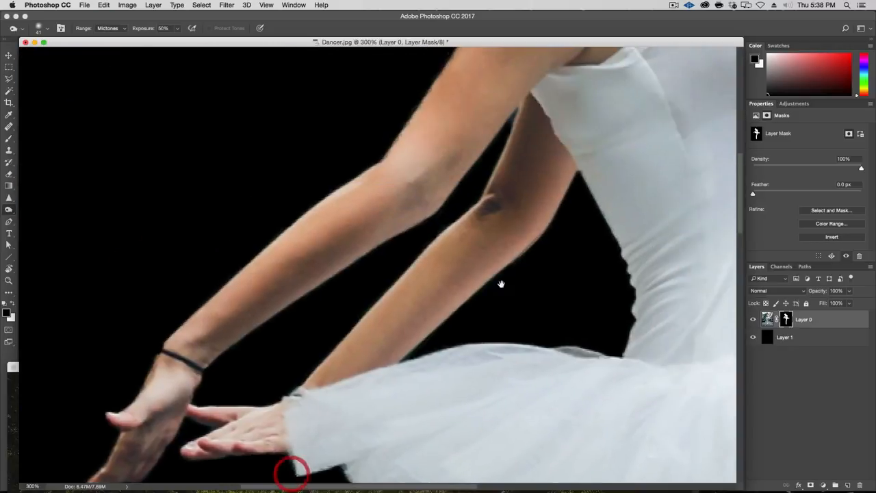
pyautogui.moveTo(503, 284); pyautogui.dragTo(138, 351)
pyautogui.moveTo(414, 270); pyautogui.dragTo(538, 417)
pyautogui.moveTo(516, 317); pyautogui.dragTo(586, 315)
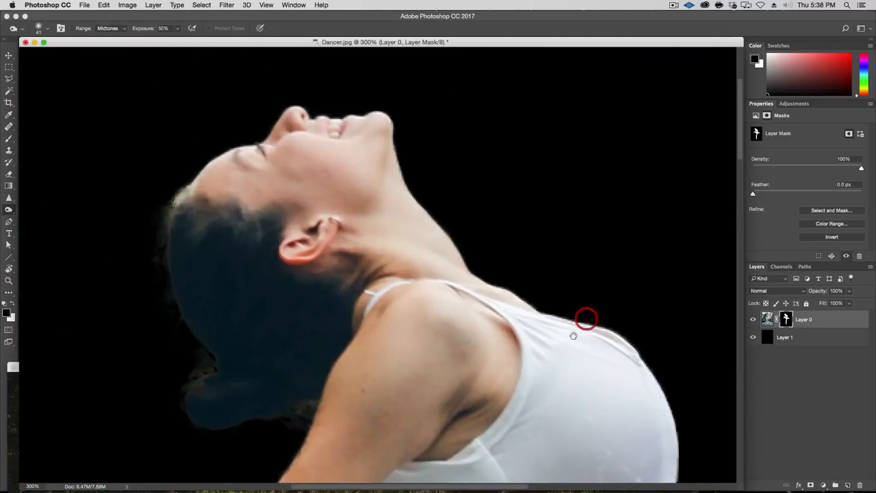
pyautogui.moveTo(305, 409); pyautogui.dragTo(308, 402)
pyautogui.moveTo(175, 392)
pyautogui.mouseDown()
pyautogui.moveTo(213, 369)
pyautogui.moveTo(178, 315)
pyautogui.moveTo(160, 245)
pyautogui.mouseUp()
pyautogui.press('alt+super+minus')
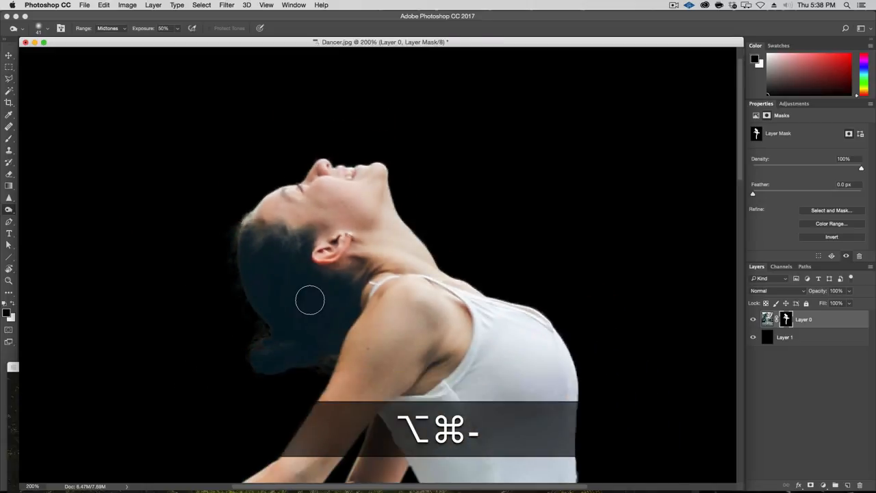
pyautogui.click(236, 236)
# Try a Levels adjustment on Layer 0's mask with the midtones at 9.99 and 0.86, and discard it
pyautogui.press('alt+super+minus')
pyautogui.press('alt+super+minus')
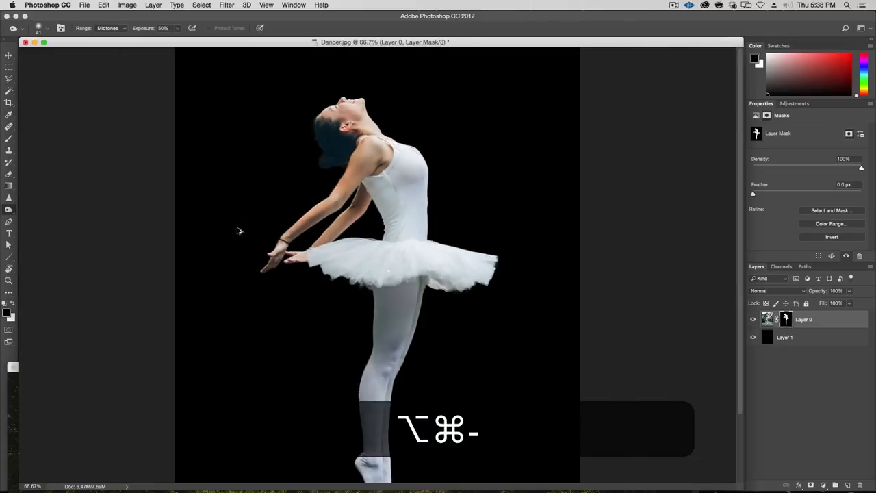
pyautogui.scroll(-5, 451, 309)
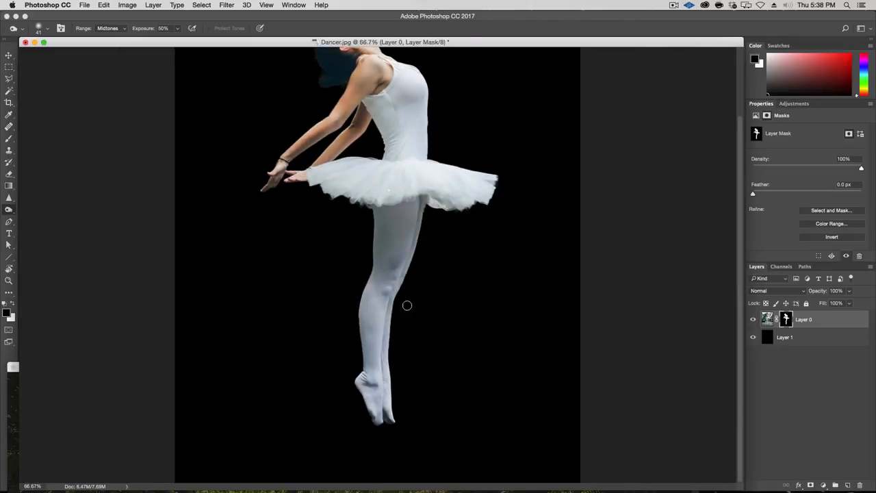
pyautogui.moveTo(516, 141); pyautogui.dragTo(511, 219)
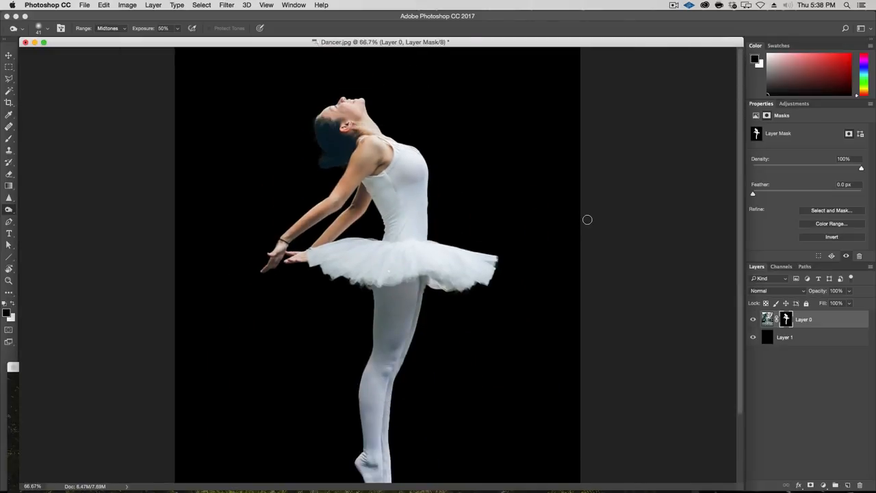
pyautogui.press('super')
pyautogui.press('super+l')
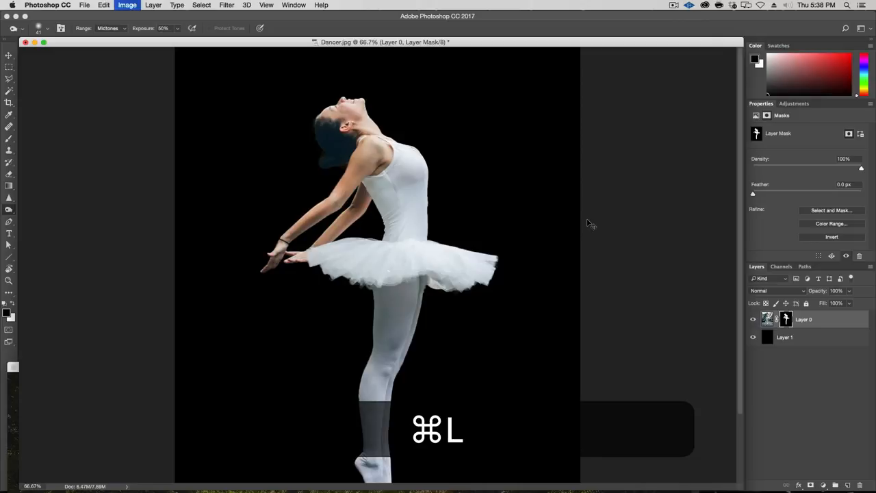
pyautogui.moveTo(475, 109); pyautogui.dragTo(614, 134)
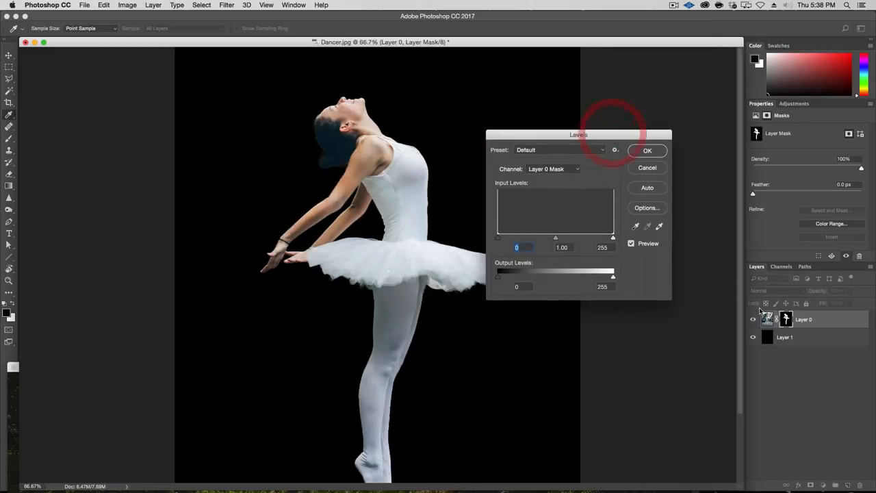
pyautogui.moveTo(555, 239); pyautogui.dragTo(472, 245)
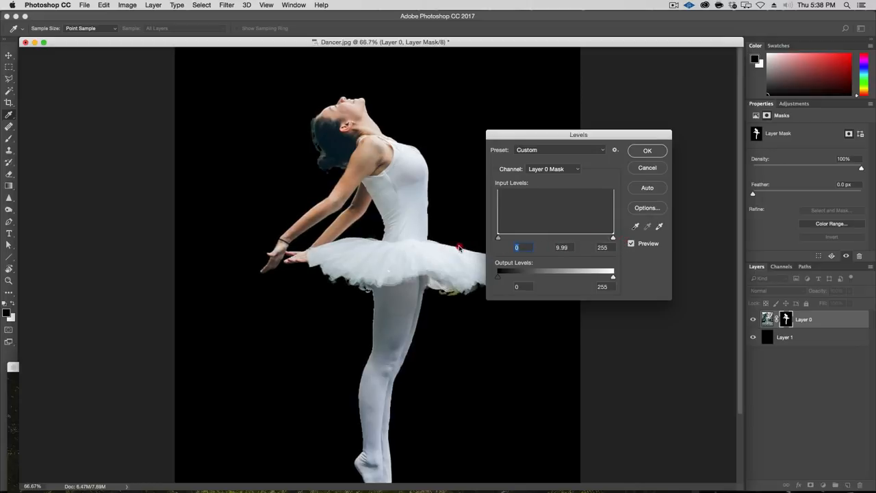
pyautogui.moveTo(505, 245); pyautogui.dragTo(558, 239)
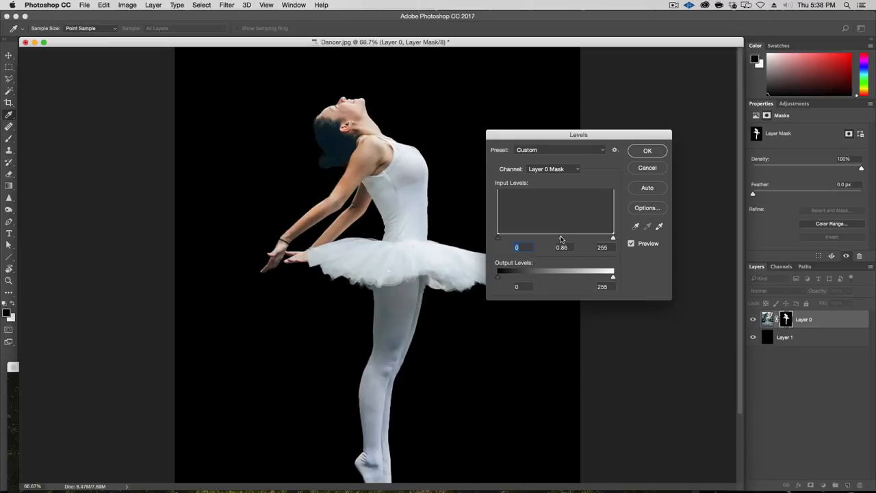
pyautogui.press('Tab')
pyautogui.click(647, 169)
# Start a Gaussian Blur on Layer 0's mask with a 0.2-pixel radius and preview the mask edge around the dancer's face
pyautogui.click(272, 6)
pyautogui.moveTo(226, 5)
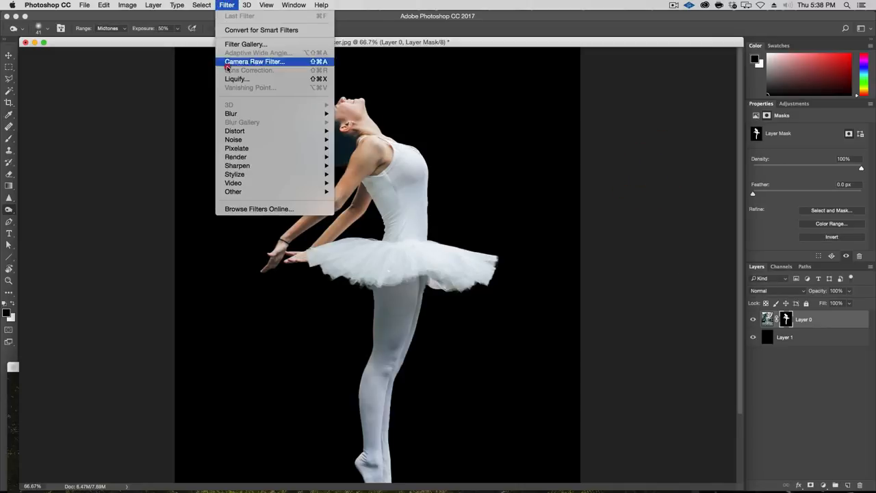
pyautogui.moveTo(239, 114)
pyautogui.click(367, 148)
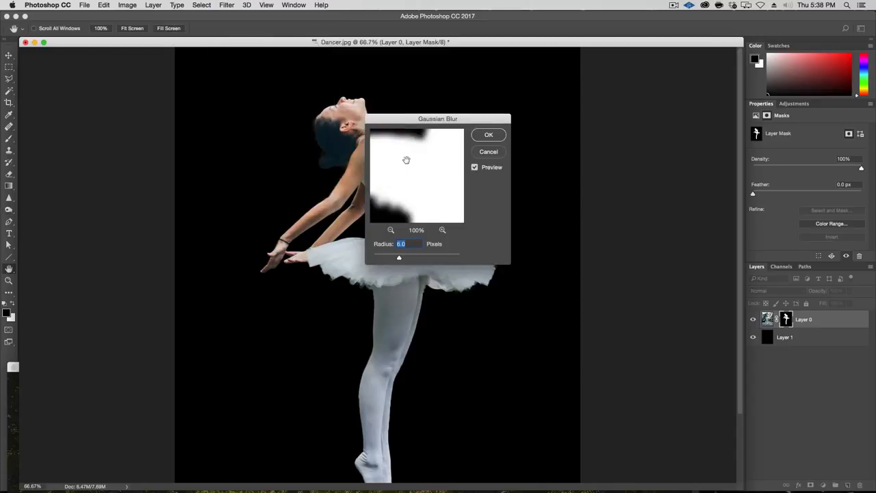
pyautogui.moveTo(405, 132); pyautogui.dragTo(473, 137)
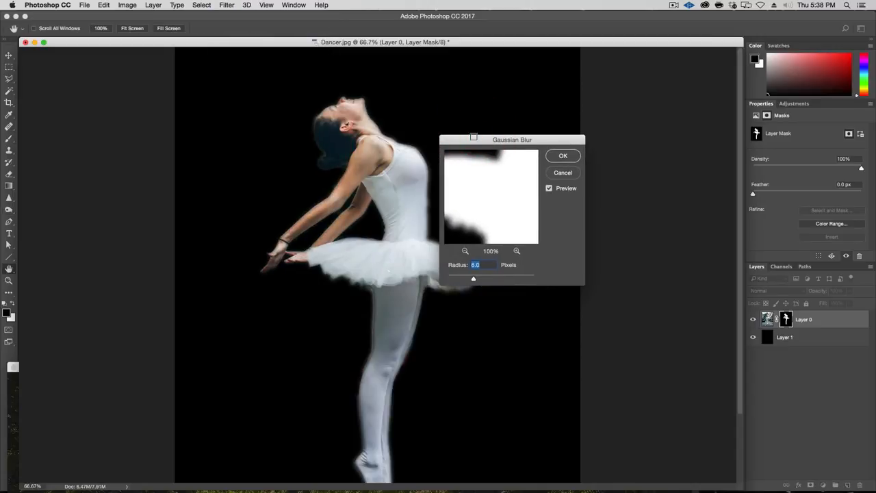
pyautogui.write('.2')
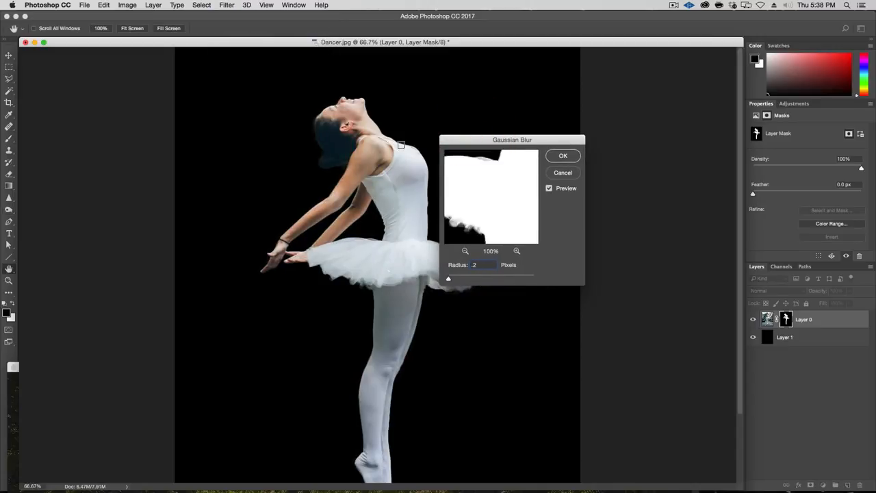
pyautogui.click(370, 115)
pyautogui.moveTo(483, 189); pyautogui.dragTo(499, 201)
pyautogui.click(499, 201)
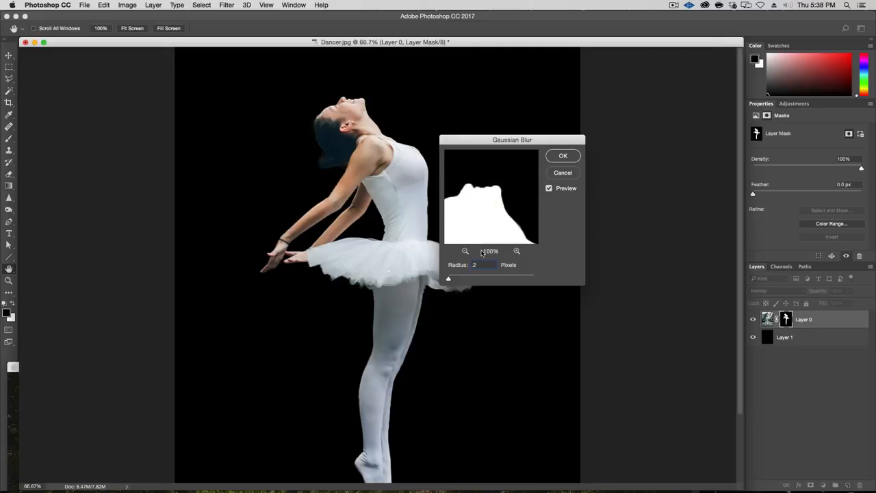
# Raise the blur radius to 0.4 pixels, compare the mask edge around the head before and after, and apply the blur
pyautogui.press('Up')
pyautogui.click(488, 200)
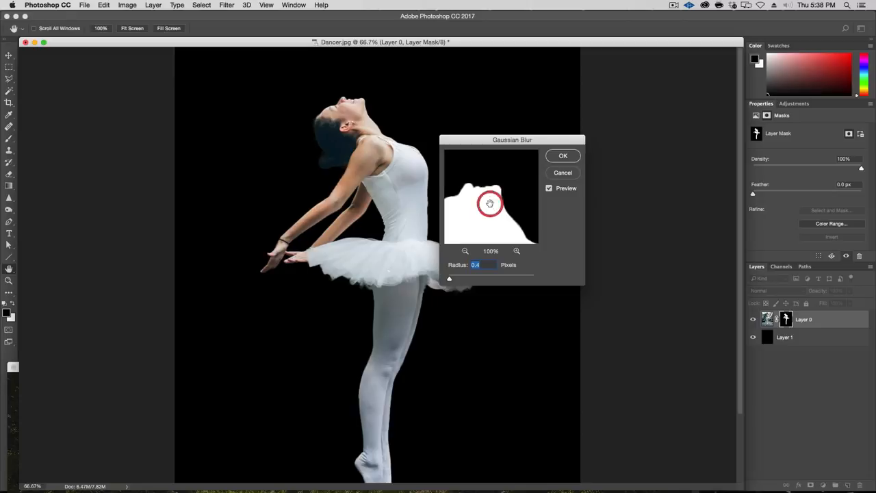
pyautogui.click(549, 189)
pyautogui.moveTo(498, 206); pyautogui.dragTo(526, 187)
pyautogui.click(501, 202)
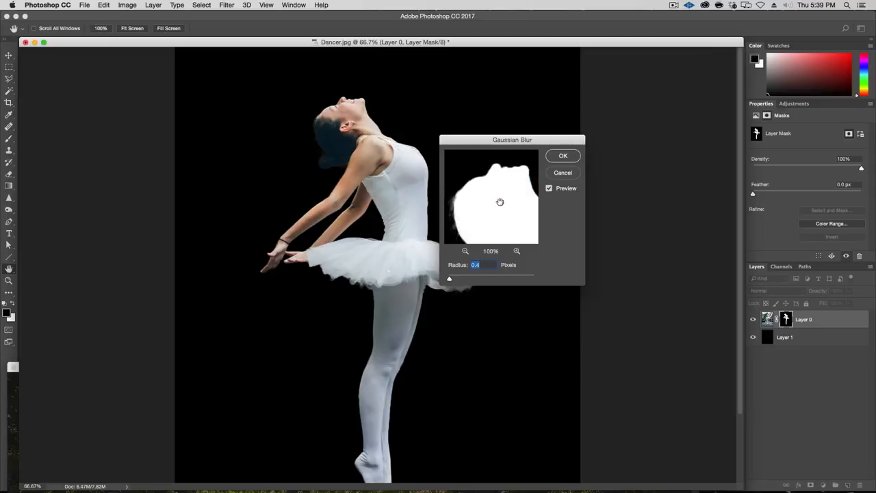
pyautogui.click(555, 157)
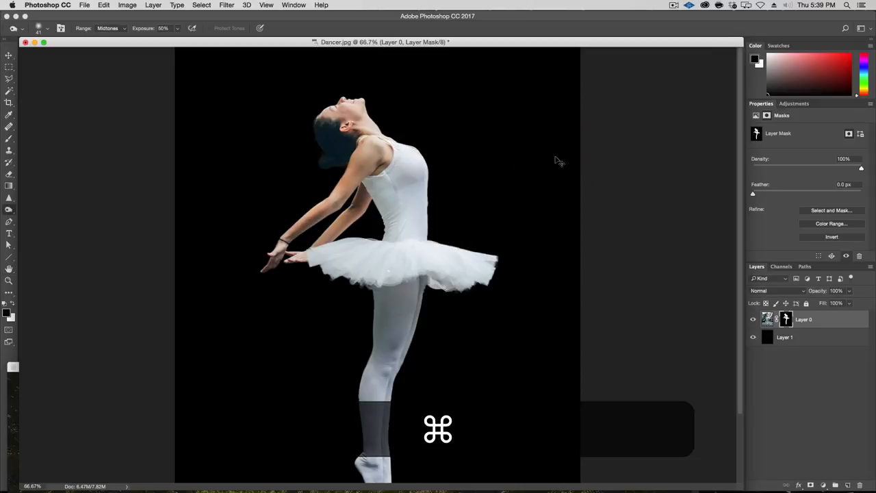
# Tighten Layer 0's mask with a Levels adjustment at midtones 0.61, comparing the preview before applying it
pyautogui.press('super+l')
pyautogui.moveTo(555, 238); pyautogui.dragTo(572, 240)
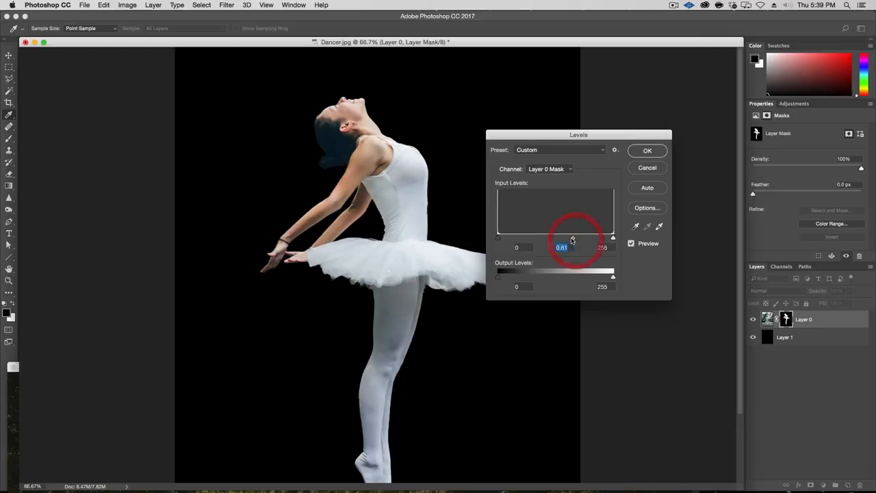
pyautogui.click(631, 244)
pyautogui.click(631, 243)
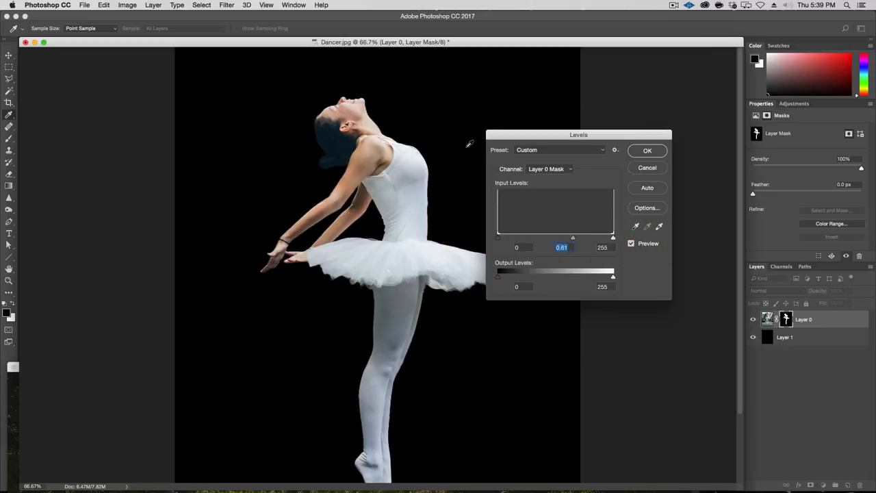
pyautogui.click(631, 244)
pyautogui.click(631, 243)
pyautogui.click(647, 151)
pyautogui.press('o')
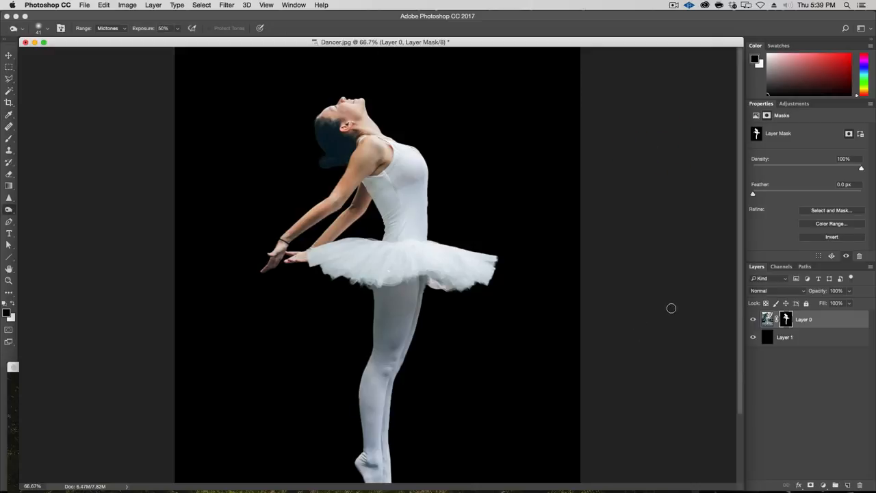
# Delete the black Layer 1 and convert the masked dancer layer to a Smart Object
pyautogui.click(830, 347)
pyautogui.press('BackSpace')
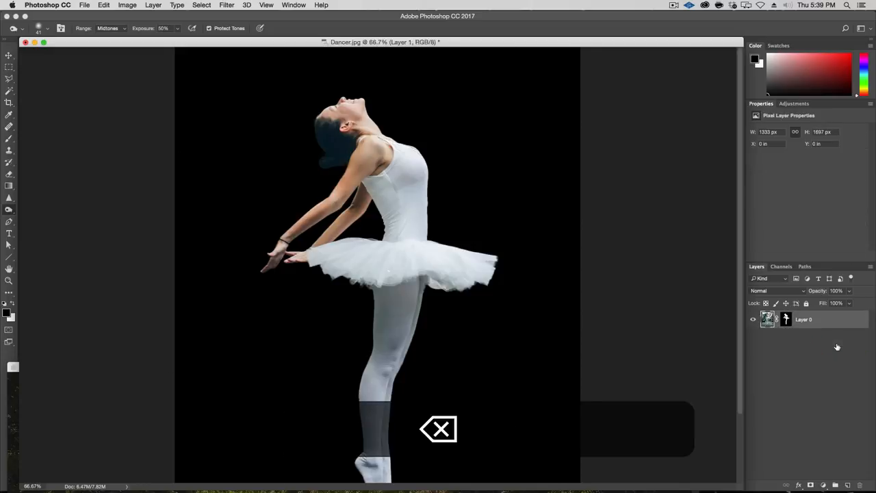
pyautogui.press('v')
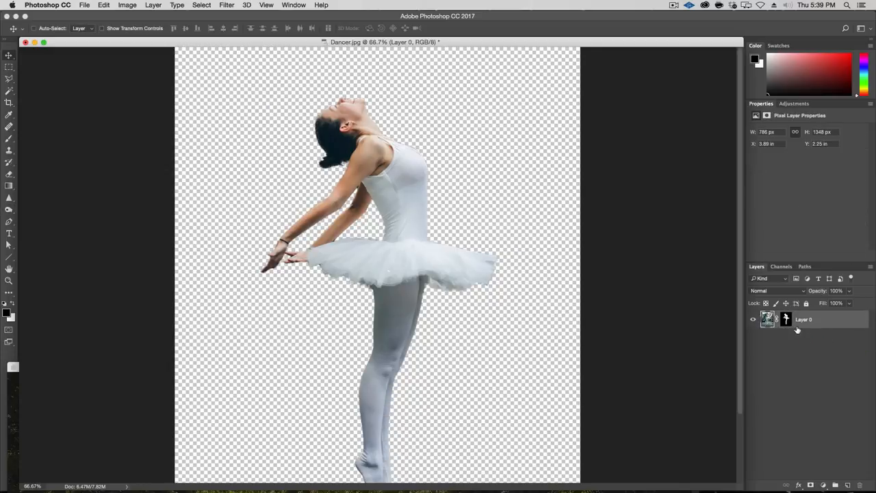
pyautogui.rightClick(822, 326)
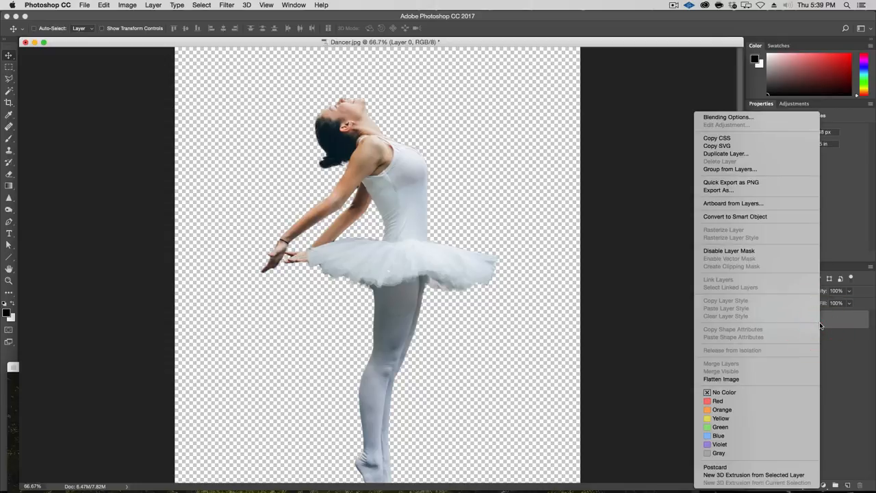
pyautogui.click(776, 217)
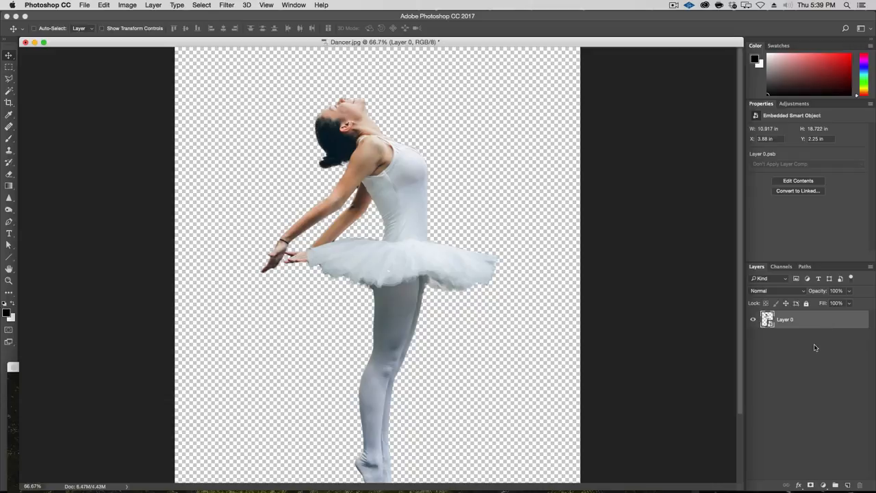
# Open the dancer Smart Object's contents to check that the layer mask is still editable, and close them
pyautogui.press('alt+super+minus')
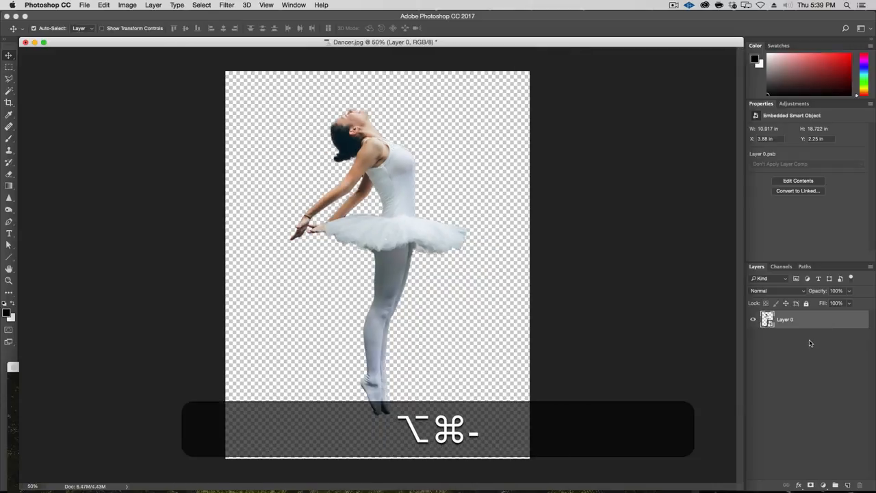
pyautogui.doubleClick(767, 319)
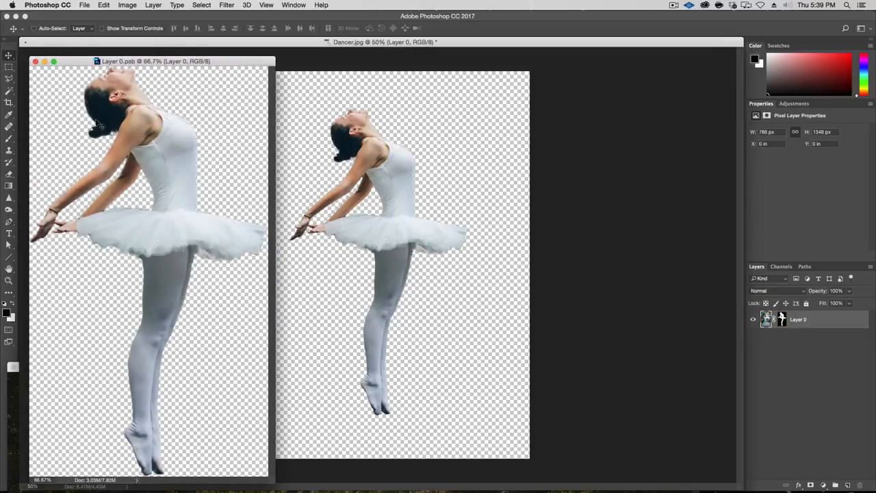
pyautogui.click(35, 61)
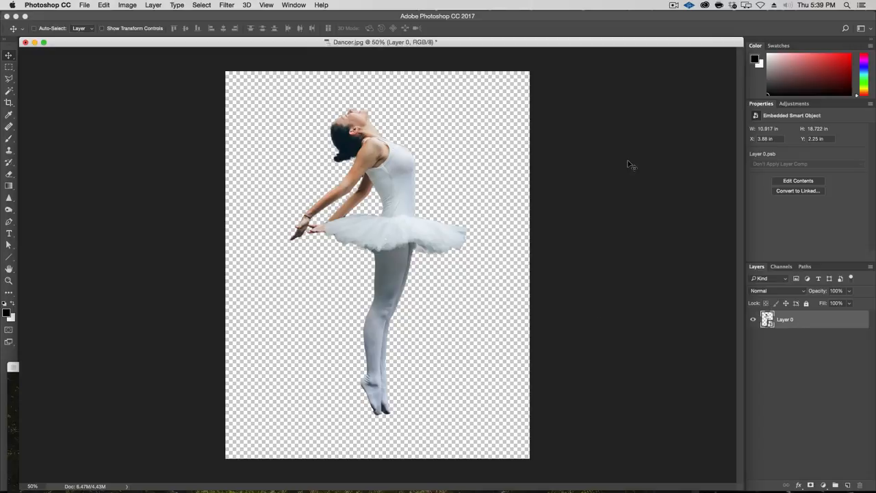
# Save the document to the Desktop in Photoshop format as Dancer.psd
pyautogui.press('shift+super+s')
pyautogui.press('super+d')
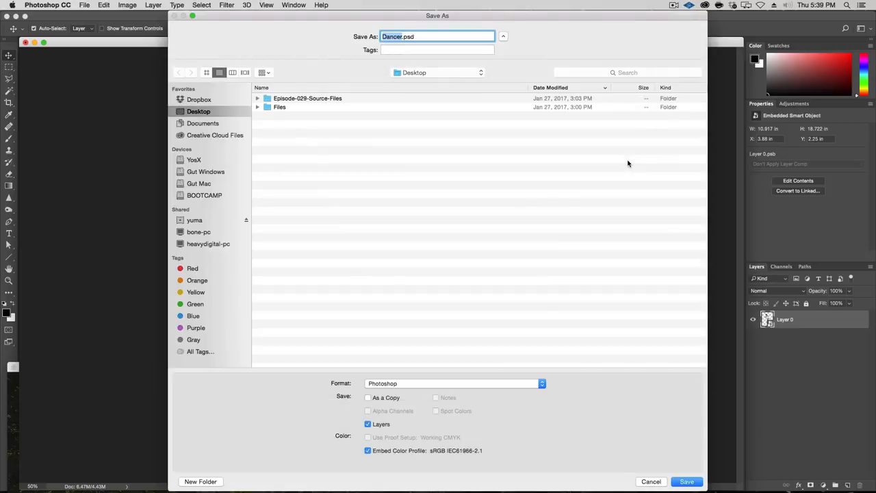
pyautogui.press('Return')
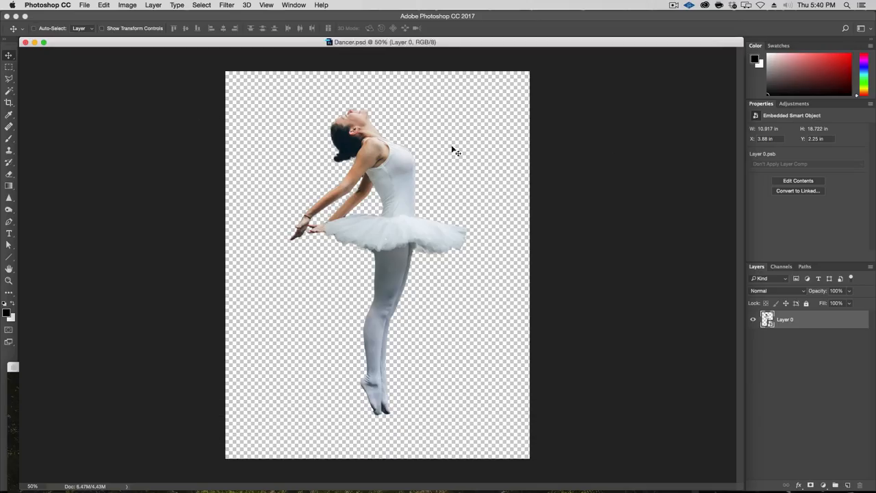
# Copy the Forest.jpg image into Dancer.psd as a layer, close Forest.jpg, and centre the forest horizontally over the canvas
pyautogui.press('v')
pyautogui.click(19, 404)
pyautogui.moveTo(89, 367); pyautogui.dragTo(278, 192)
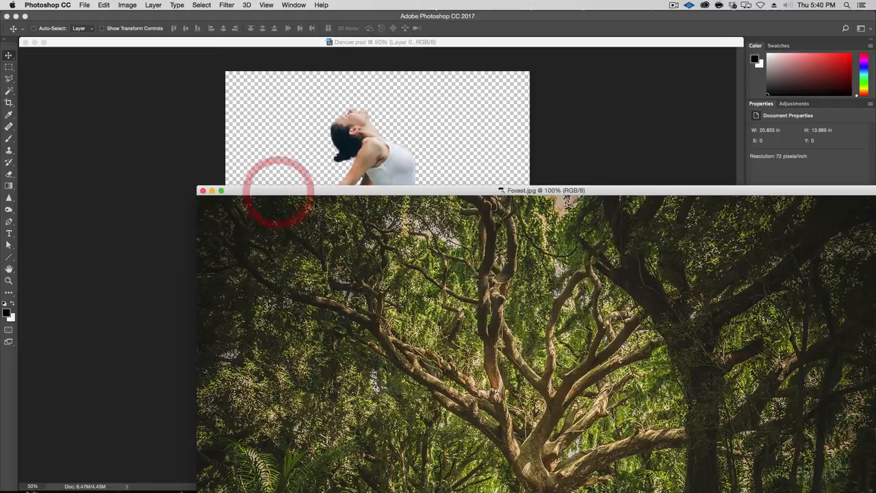
pyautogui.moveTo(558, 282); pyautogui.dragTo(454, 131)
pyautogui.moveTo(753, 190); pyautogui.dragTo(206, 191)
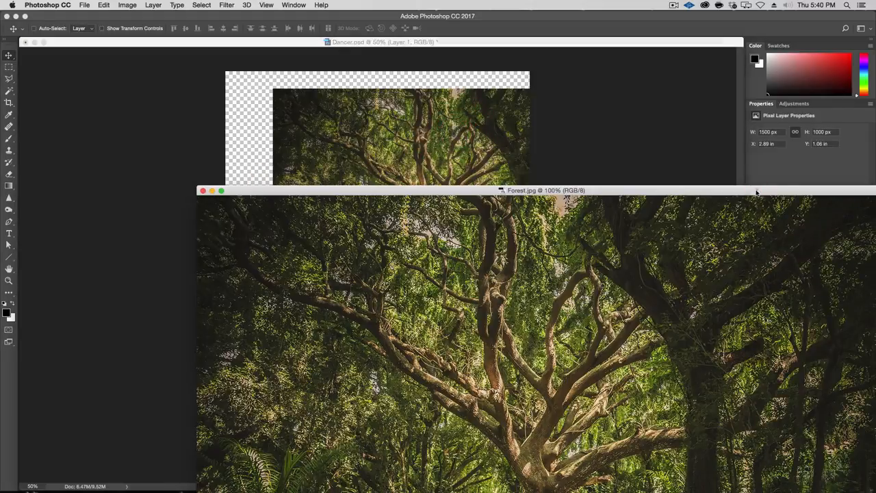
pyautogui.click(203, 191)
pyautogui.moveTo(411, 168); pyautogui.dragTo(381, 190)
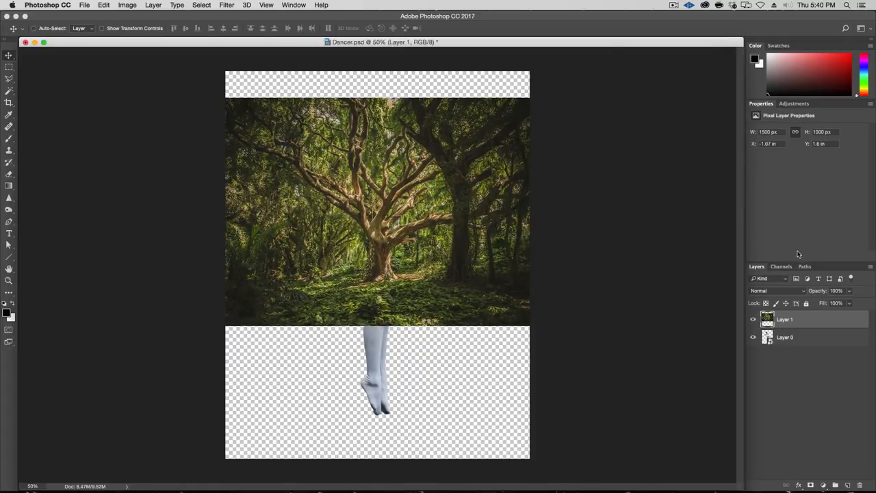
# Convert the forest layer to a Smart Object and move it below the dancer's layer
pyautogui.rightClick(806, 329)
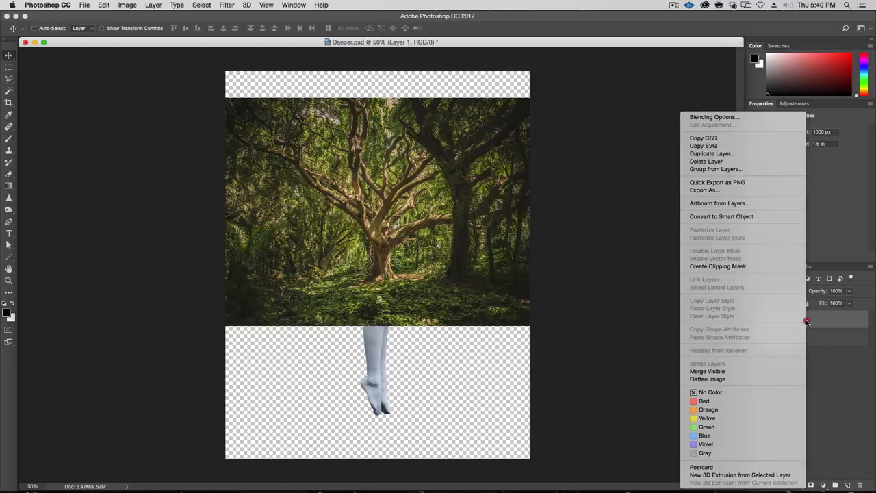
pyautogui.click(747, 216)
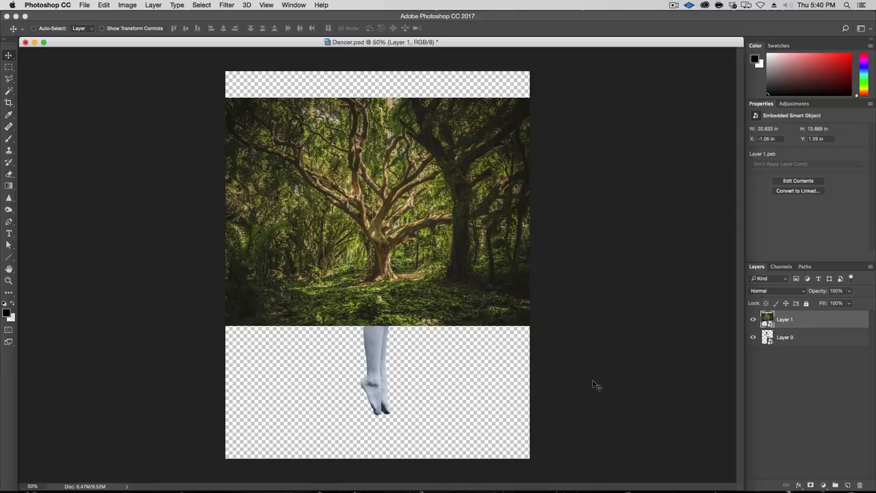
pyautogui.moveTo(802, 314); pyautogui.dragTo(804, 341)
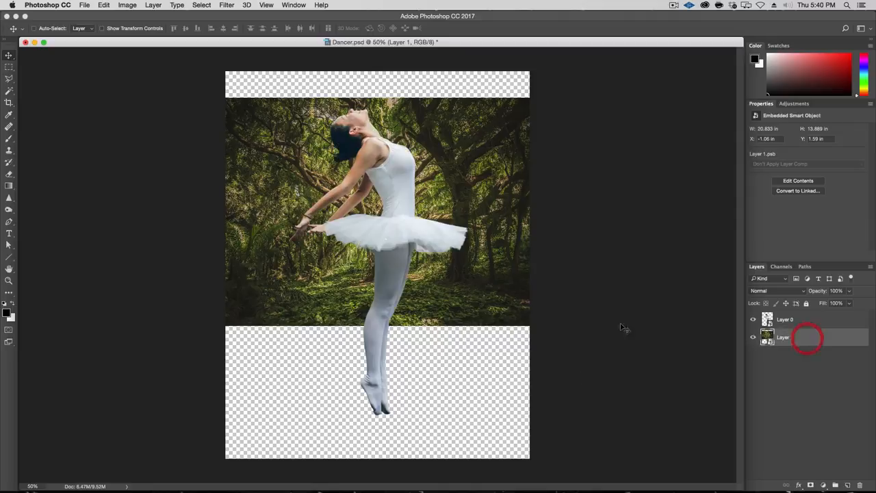
# Scale the forest layer proportionally to about 172% so that it fills the canvas, and nudge it up 10 pixels
pyautogui.press('super+t')
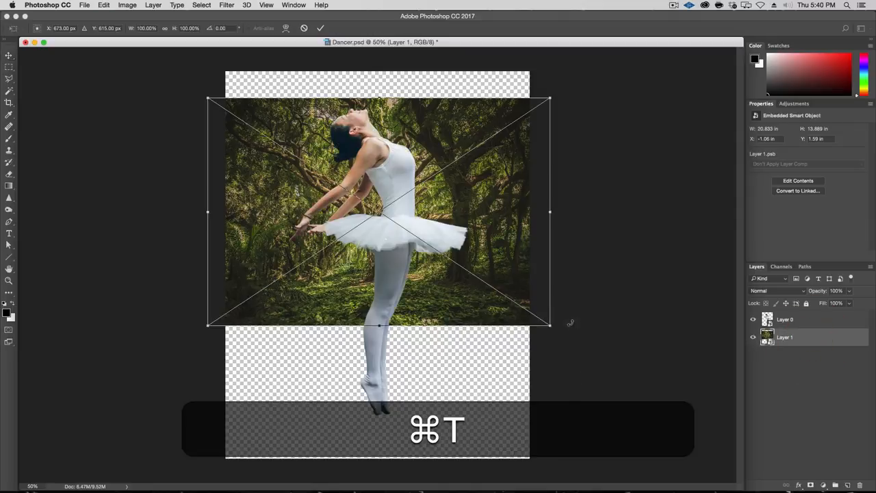
pyautogui.moveTo(571, 321); pyautogui.dragTo(610, 366)
pyautogui.moveTo(664, 409)
pyautogui.mouseDown()
pyautogui.moveTo(699, 429)
pyautogui.moveTo(667, 406)
pyautogui.mouseUp()
pyautogui.moveTo(577, 265); pyautogui.dragTo(581, 318)
pyautogui.moveTo(673, 460); pyautogui.dragTo(678, 462)
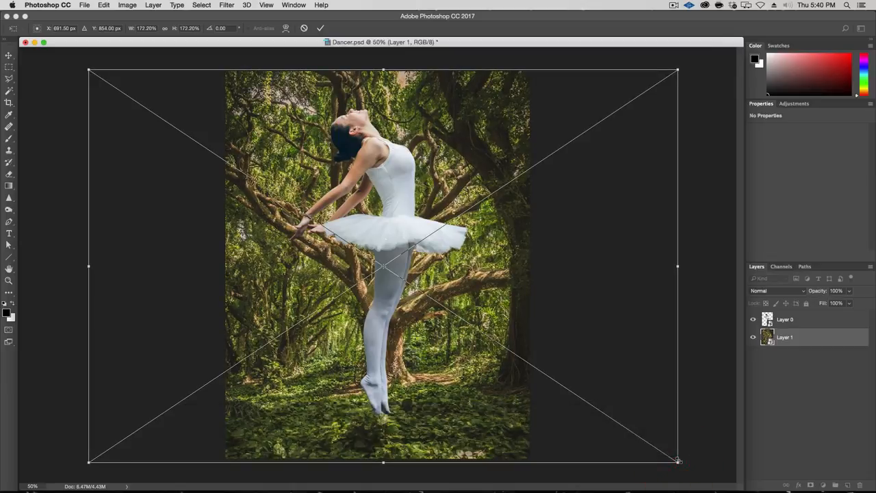
pyautogui.hotkey('shift', 'Up')
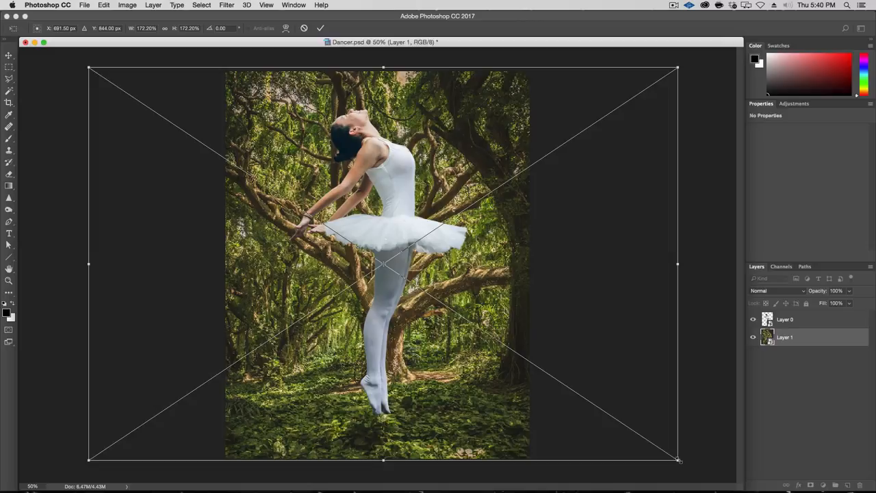
pyautogui.press('Return')
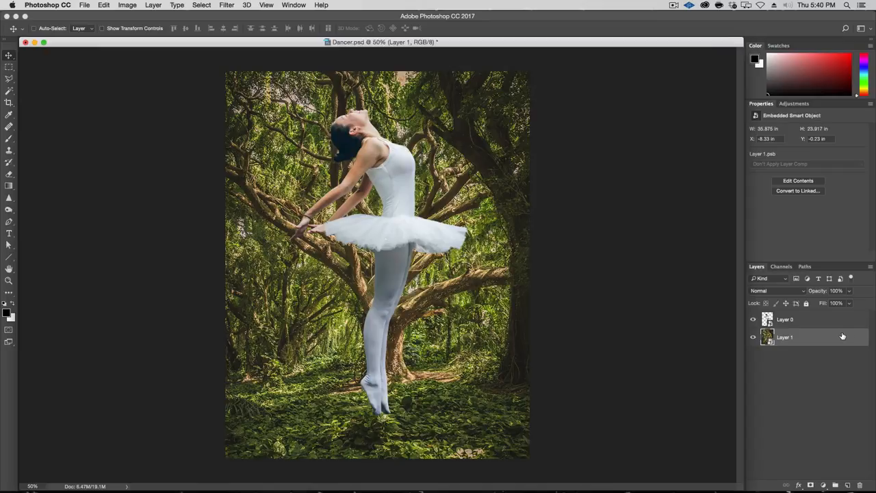
# Rename the forest image's layer to Forest and the dancer's layer to Dancer
pyautogui.doubleClick(782, 337)
pyautogui.write('Fores')
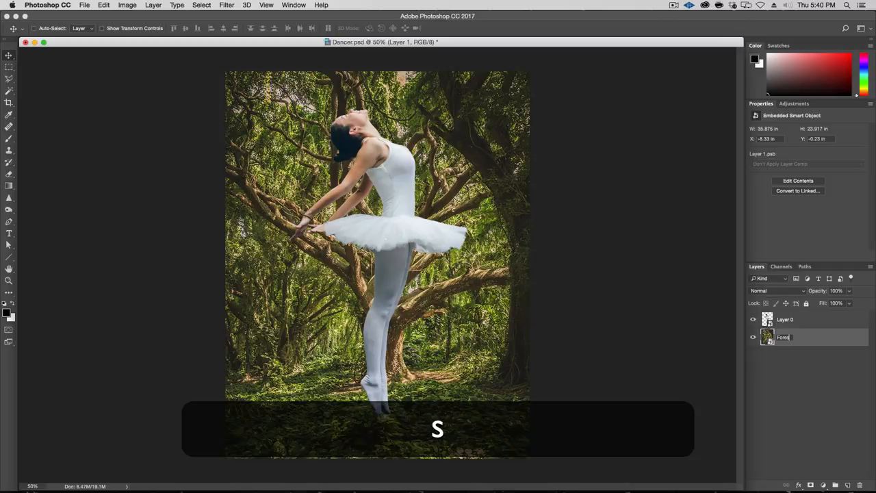
pyautogui.write('t')
pyautogui.press('Return')
pyautogui.doubleClick(783, 319)
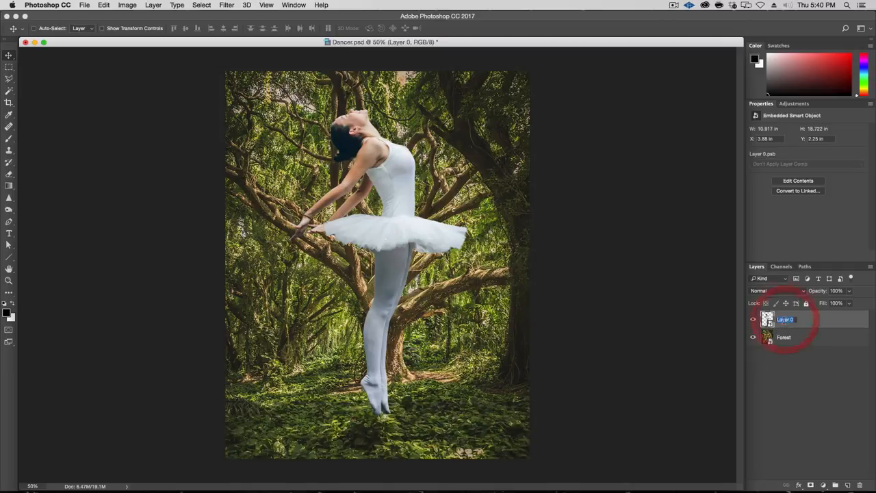
pyautogui.write('Dancer')
pyautogui.press('Return')
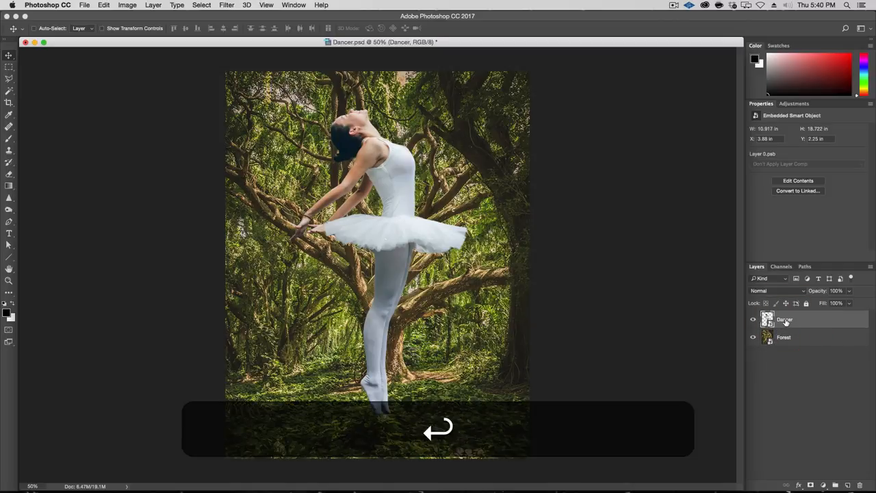
# Start a Field Blur on the Forest layer and set its blur amount to 38 px
pyautogui.click(805, 340)
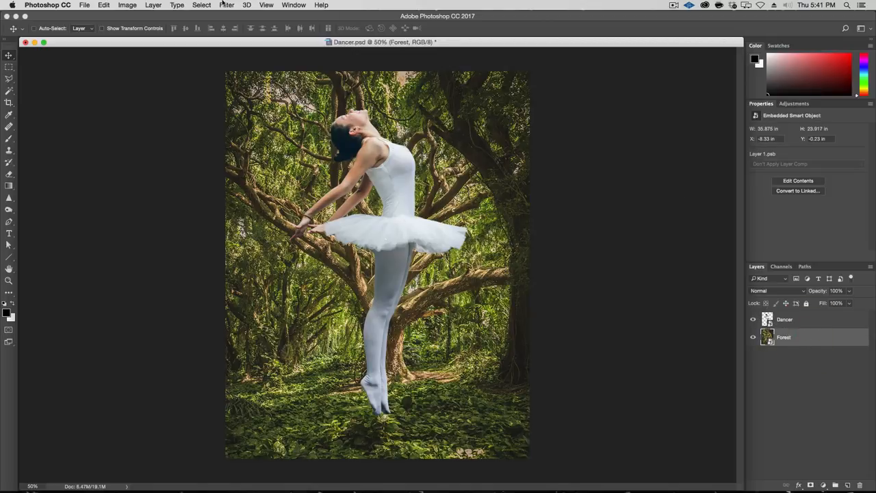
pyautogui.click(223, 4)
pyautogui.moveTo(324, 123)
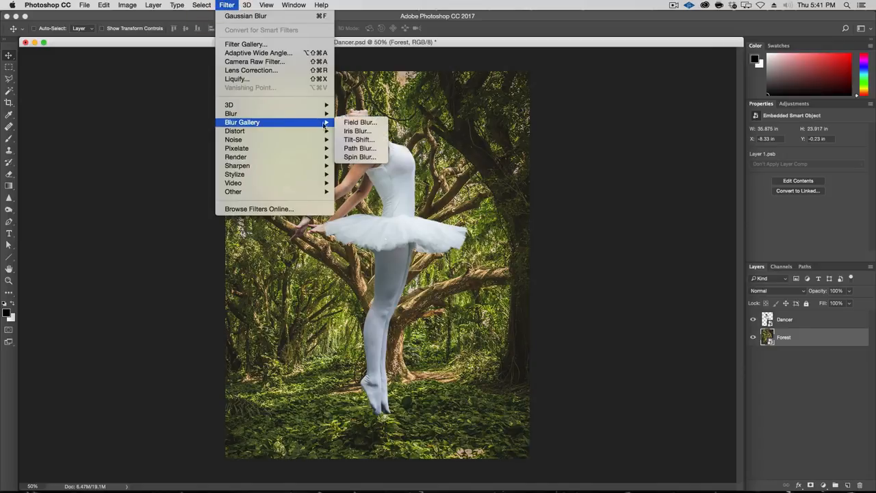
pyautogui.click(356, 123)
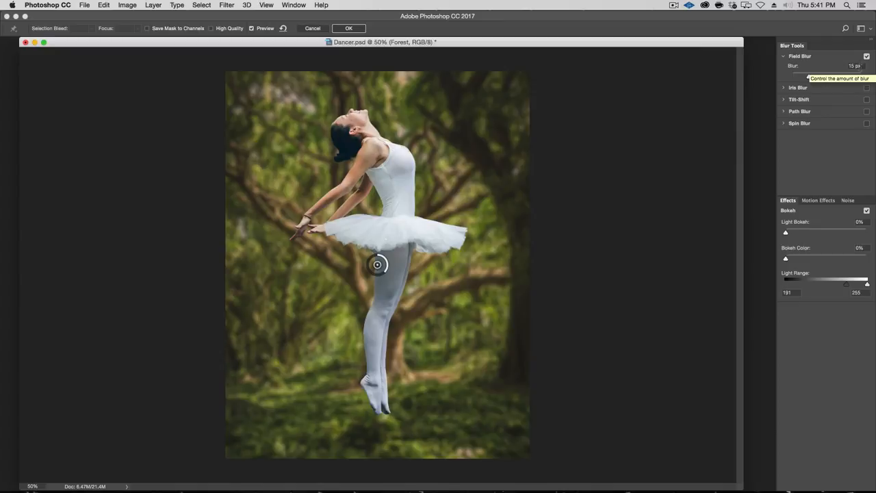
pyautogui.moveTo(809, 77); pyautogui.dragTo(819, 76)
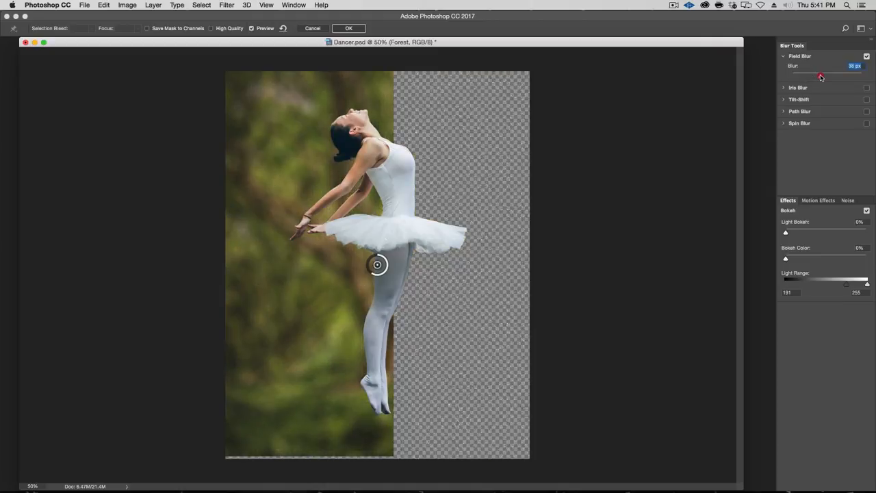
# Apply a Field Blur of 38 px to the forest with 53% light bokeh, 49% bokeh color and a light range from 196 to 255
pyautogui.moveTo(822, 78); pyautogui.dragTo(821, 78)
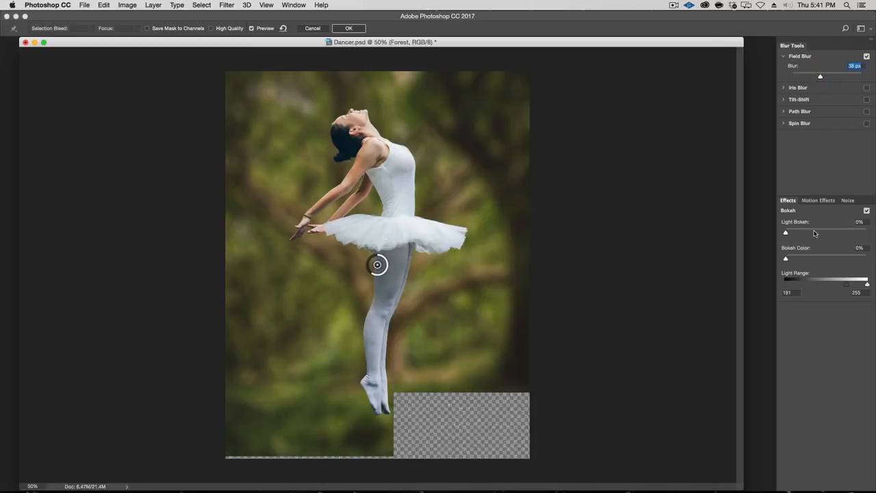
pyautogui.click(824, 234)
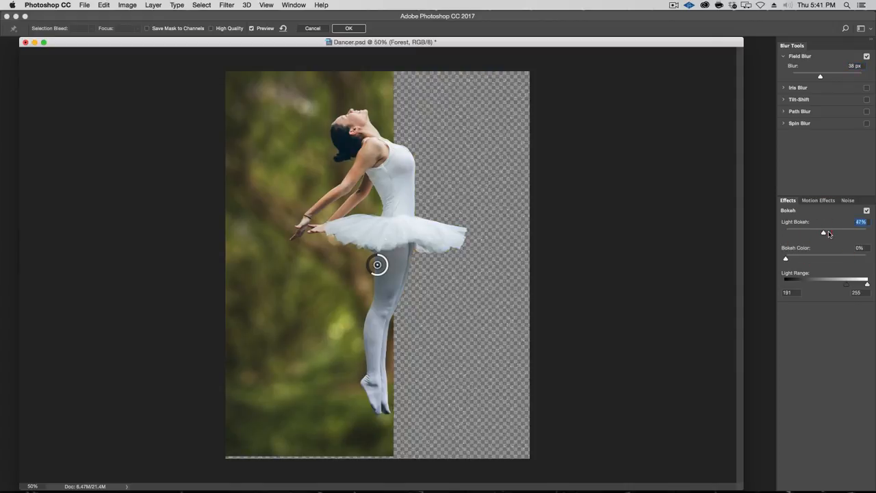
pyautogui.click(828, 234)
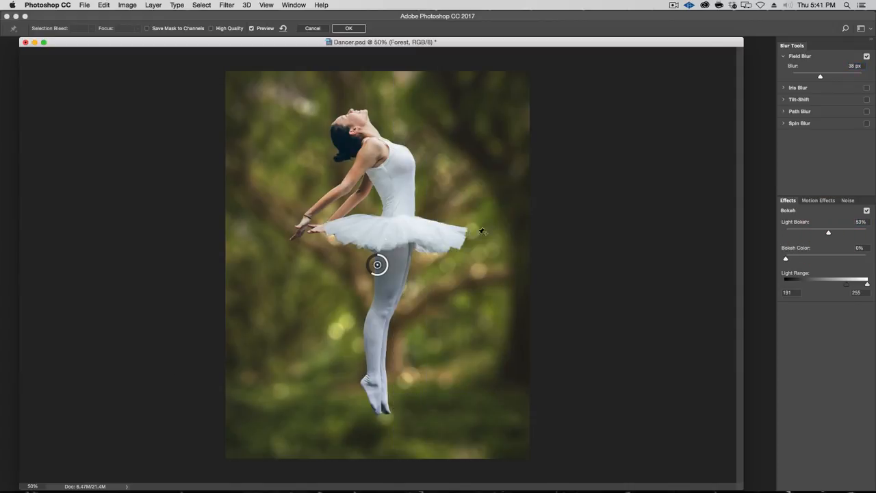
pyautogui.click(825, 258)
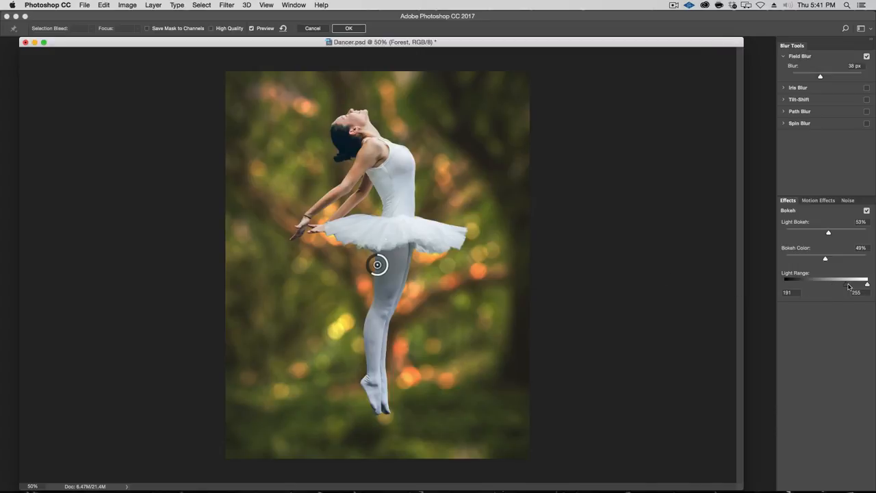
pyautogui.moveTo(847, 284)
pyautogui.mouseDown()
pyautogui.moveTo(782, 288)
pyautogui.moveTo(857, 285)
pyautogui.mouseUp()
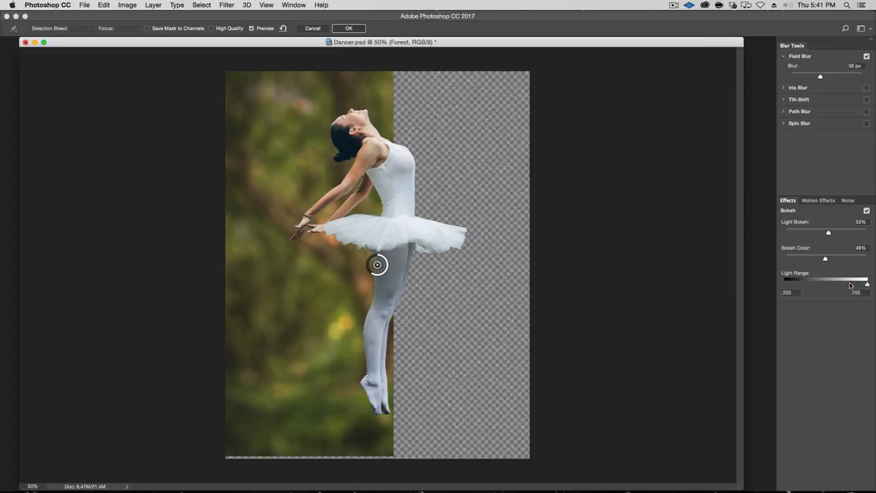
pyautogui.moveTo(850, 285); pyautogui.dragTo(848, 285)
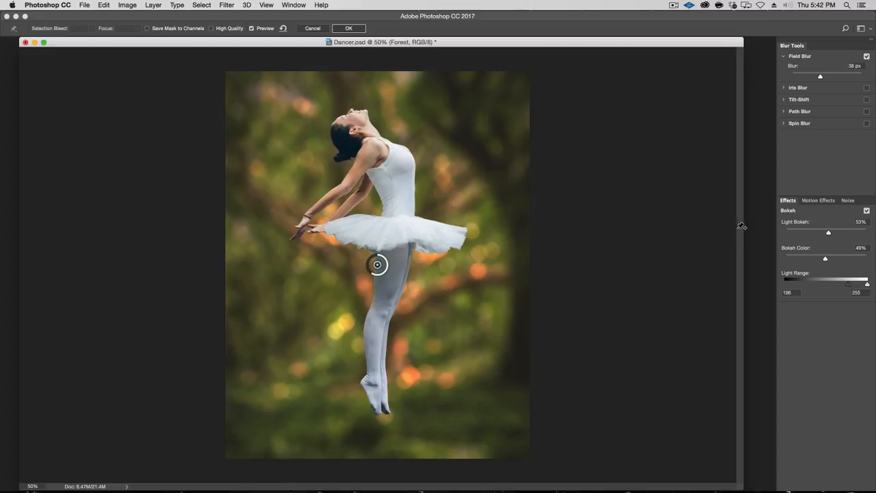
pyautogui.click(350, 28)
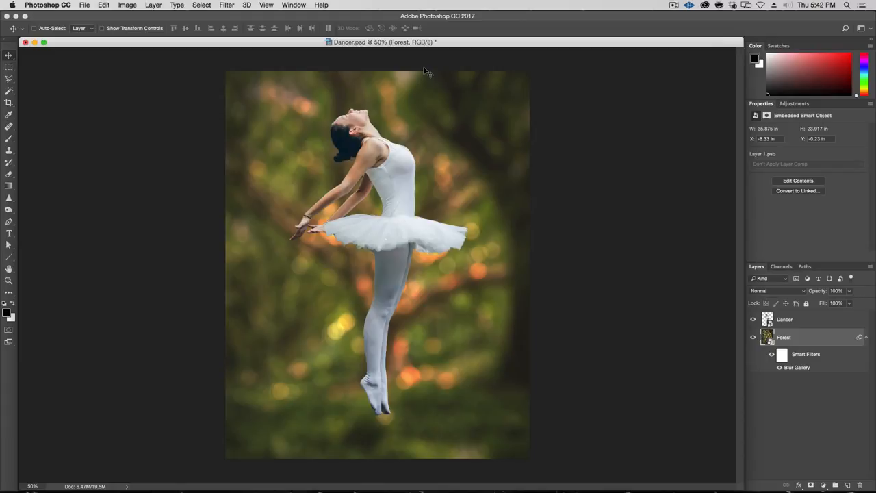
# Reopen the Forest layer's Blur Gallery smart filter and set the Field Blur amount to 41 px
pyautogui.click(806, 365)
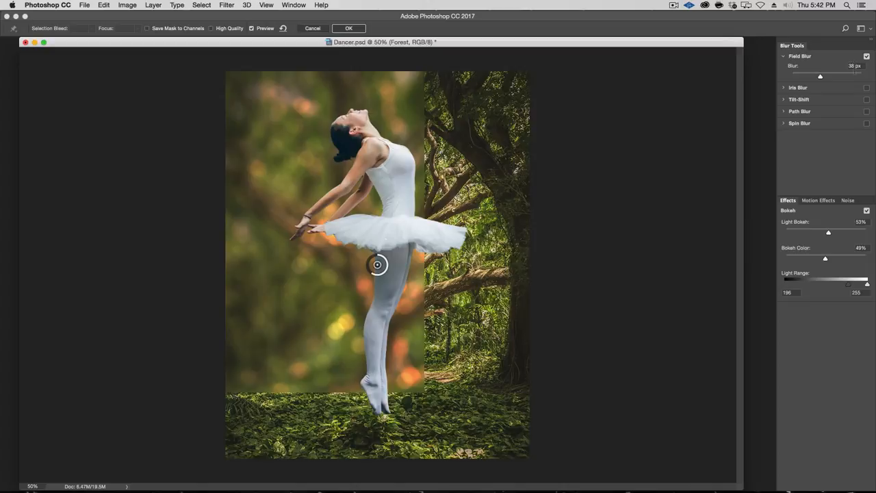
pyautogui.click(854, 66)
pyautogui.write('41')
pyautogui.press('Return')
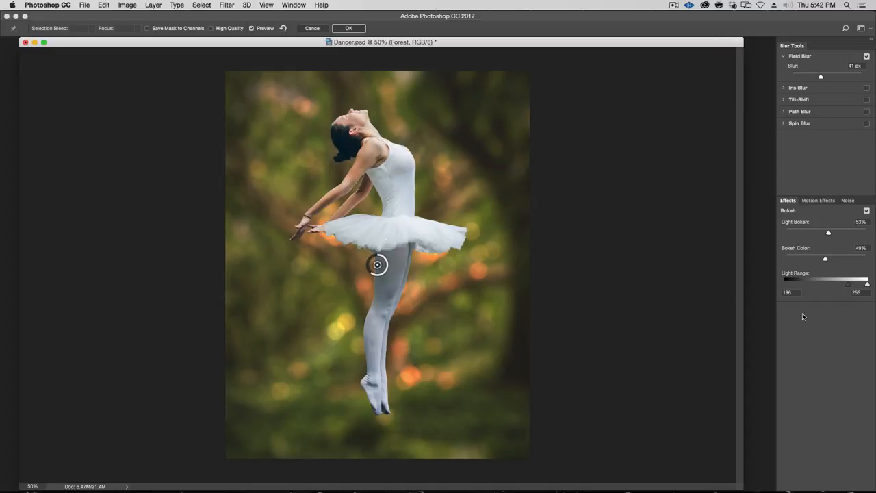
pyautogui.click(348, 28)
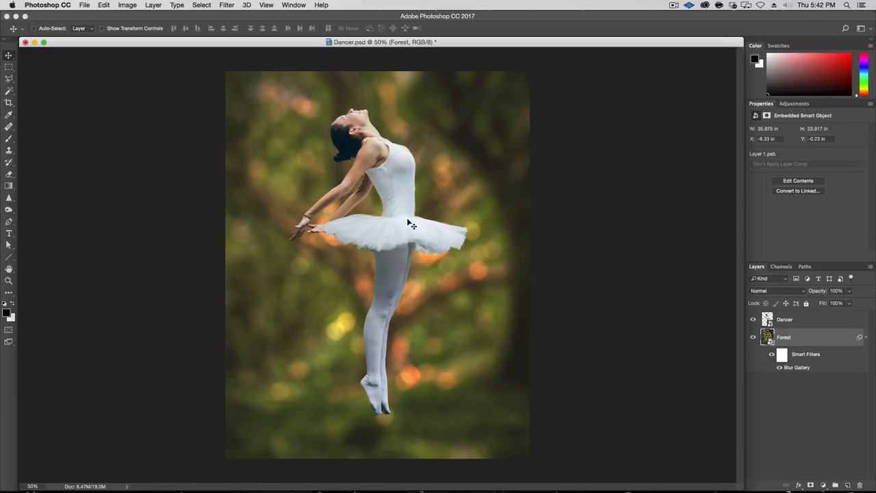
# Add a new empty layer above the Dancer layer and name it Vignette
pyautogui.click(807, 320)
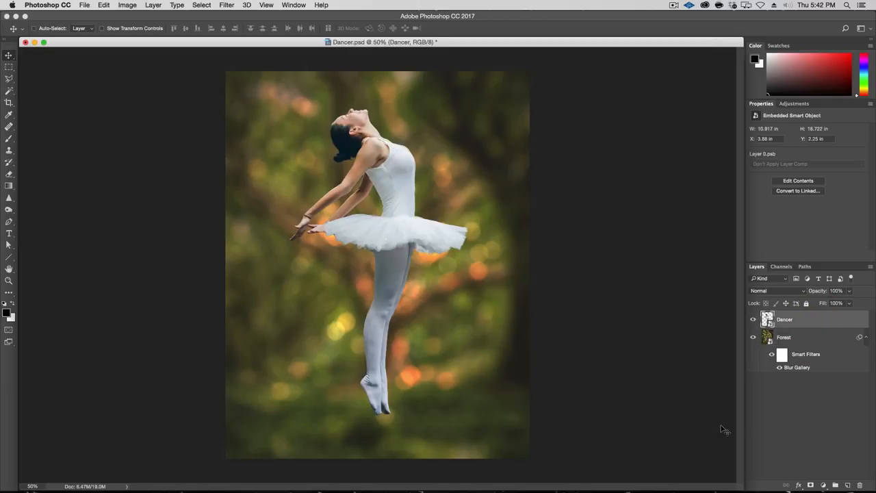
pyautogui.click(848, 484)
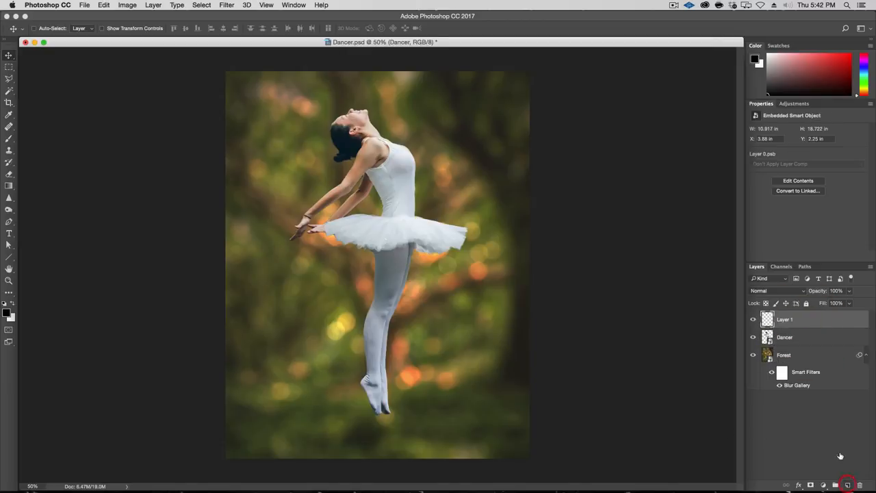
pyautogui.doubleClick(784, 319)
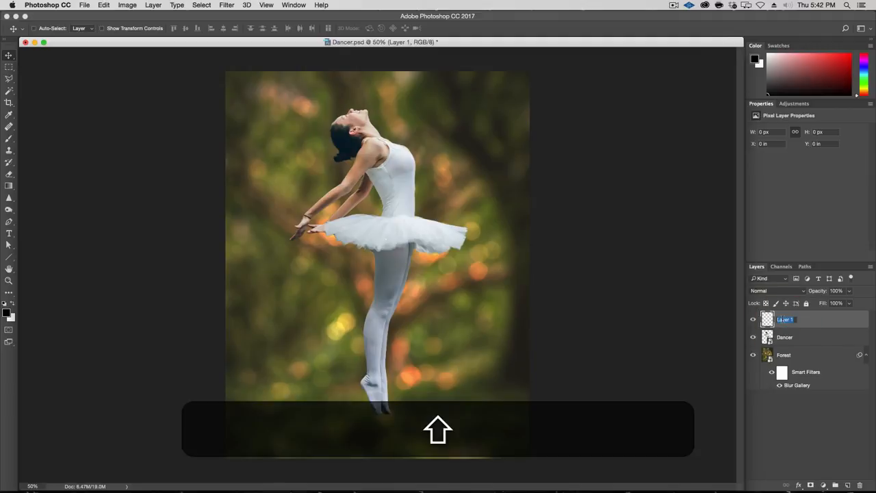
pyautogui.write('Vignette')
pyautogui.press('Return')
# Fill the Vignette layer with 50% Gray in Normal mode at 100% opacity
pyautogui.click(104, 4)
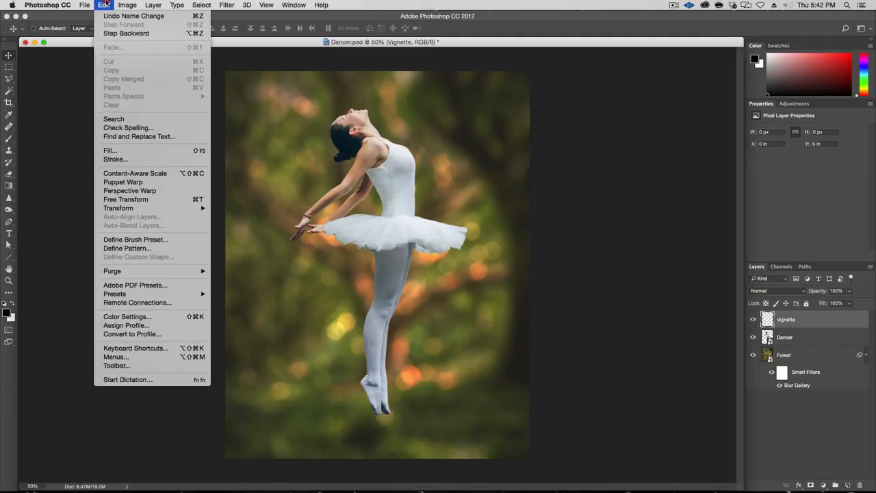
pyautogui.click(116, 148)
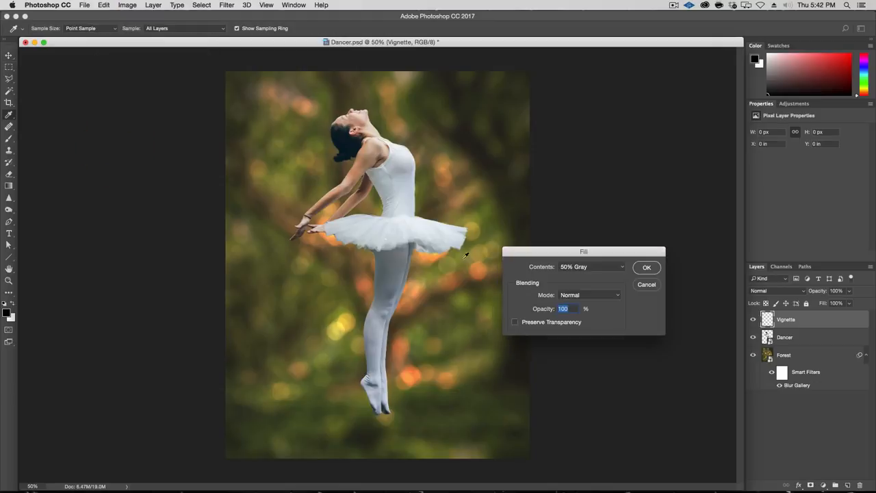
pyautogui.click(581, 268)
pyautogui.click(606, 266)
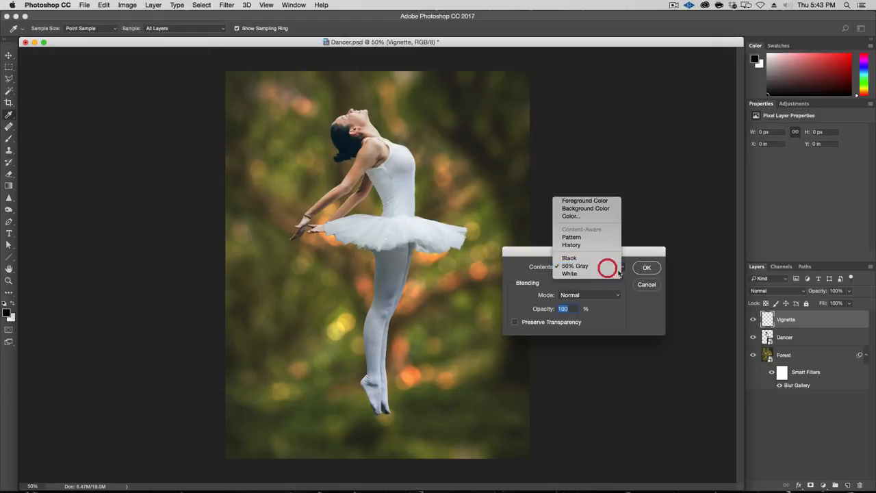
pyautogui.click(647, 268)
pyautogui.press('v')
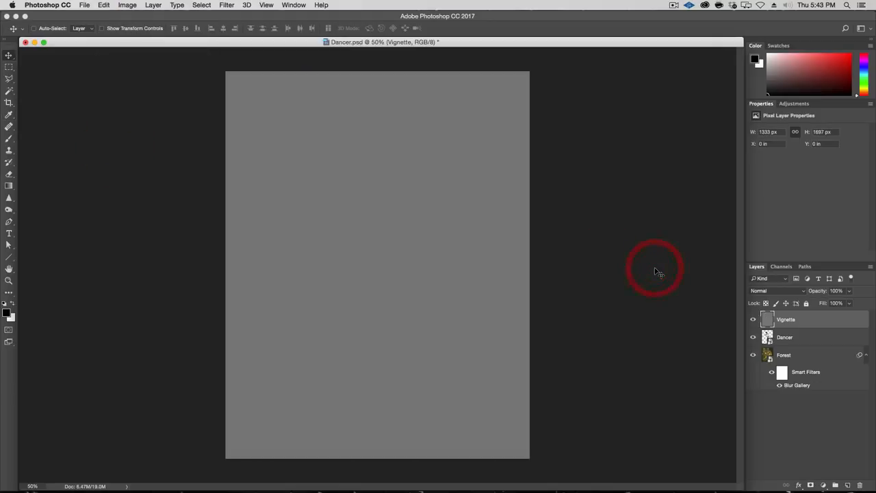
# Convert the Vignette layer to a smart object and set its blend mode to Overlay
pyautogui.rightClick(811, 322)
pyautogui.click(755, 217)
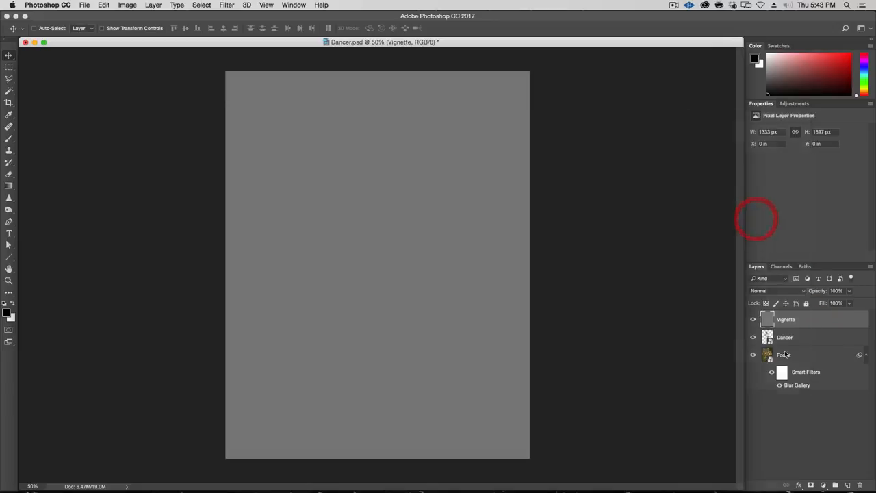
pyautogui.click(778, 290)
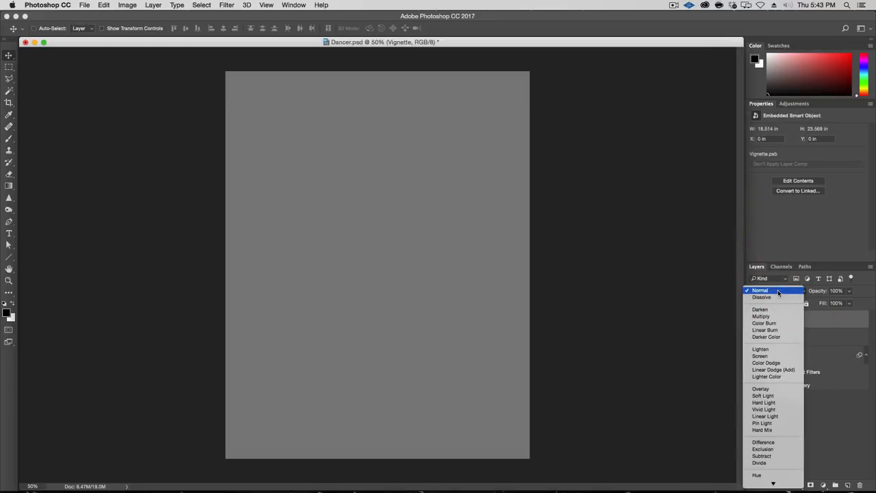
pyautogui.click(789, 388)
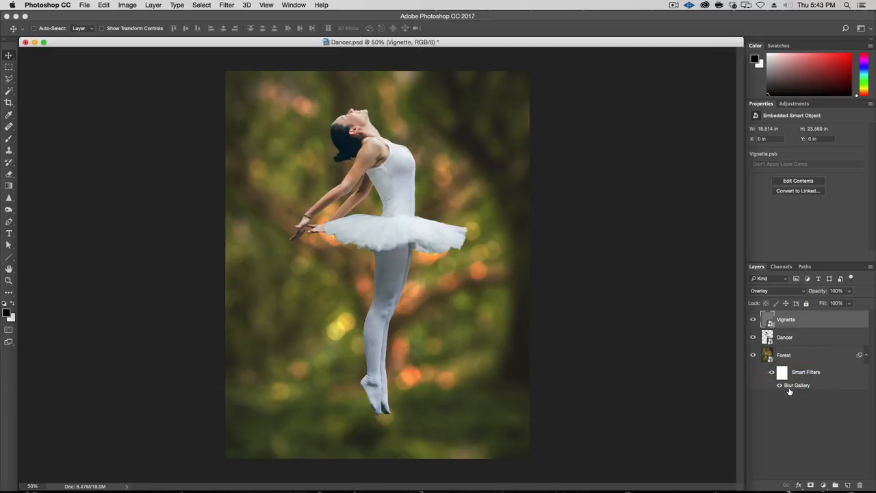
# Toggle the gray Vignette layer's visibility several times to compare the image with and without it
pyautogui.click(753, 320)
pyautogui.click(754, 320)
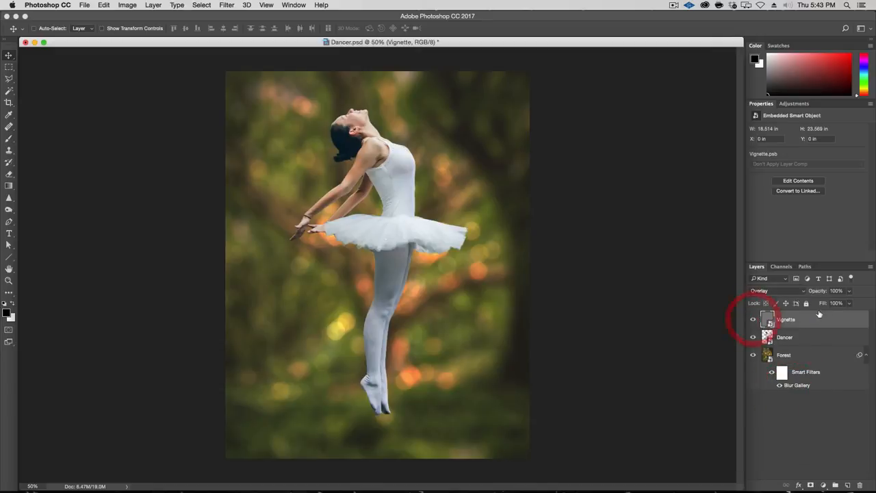
pyautogui.click(753, 320)
pyautogui.click(753, 320)
pyautogui.click(753, 320)
pyautogui.click(753, 321)
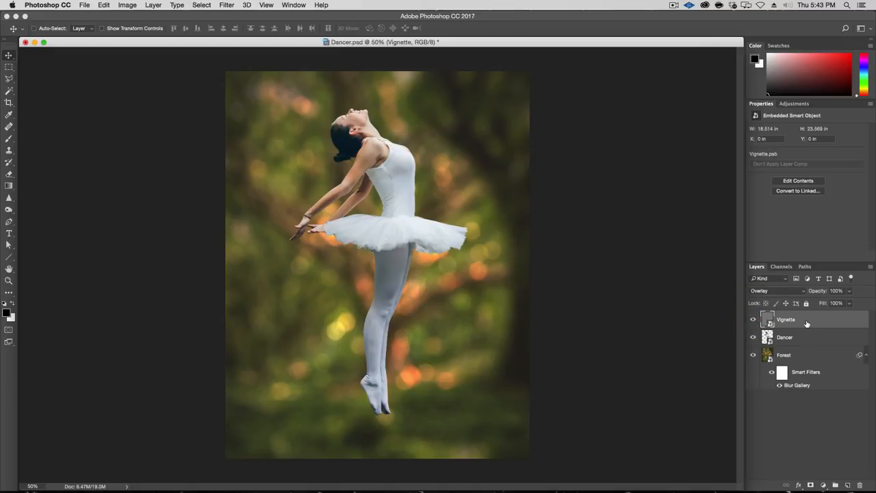
# Open the Camera Raw Filter on the Vignette layer and set post-crop vignetting to amount -48 with feather 59
pyautogui.click(226, 5)
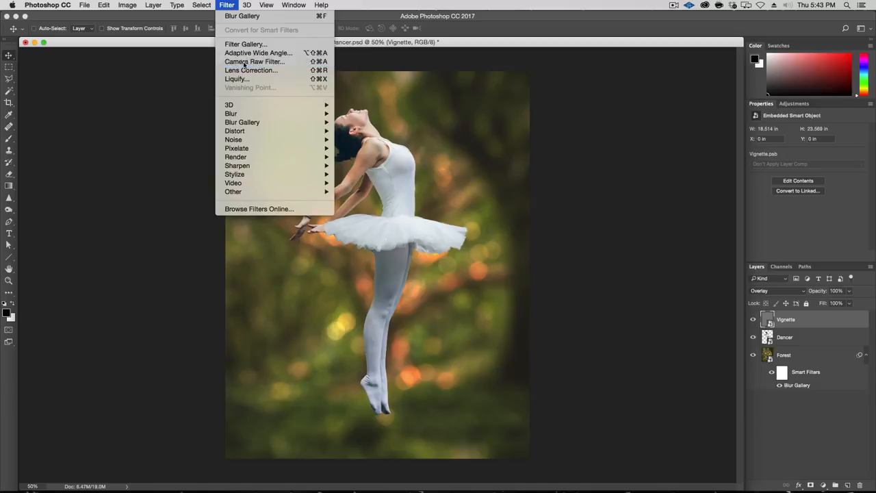
pyautogui.click(244, 62)
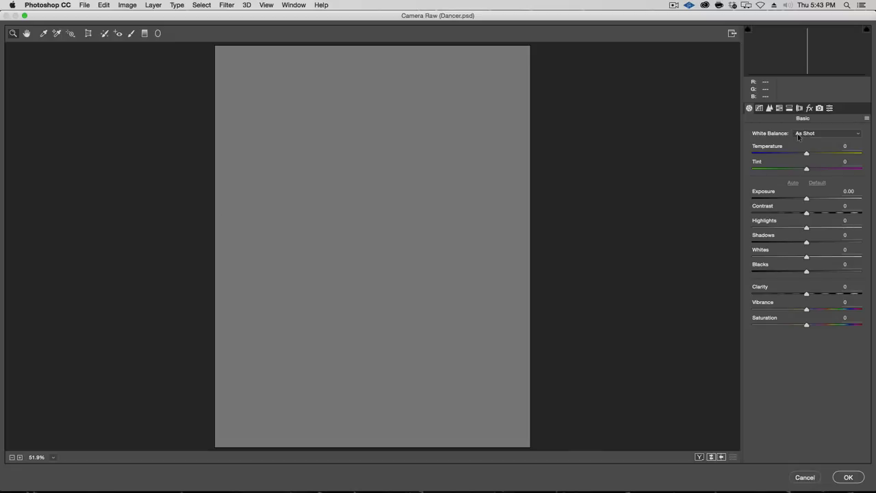
pyautogui.click(810, 108)
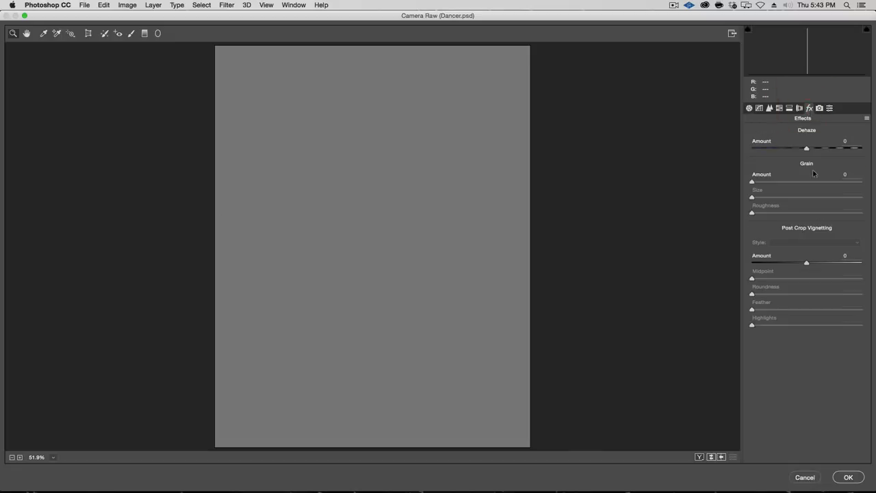
pyautogui.moveTo(809, 264); pyautogui.dragTo(791, 264)
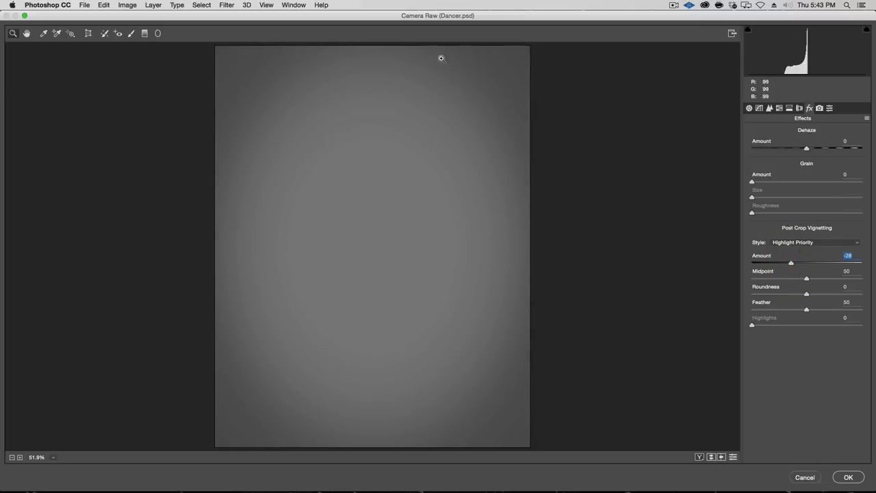
pyautogui.moveTo(791, 264); pyautogui.dragTo(781, 264)
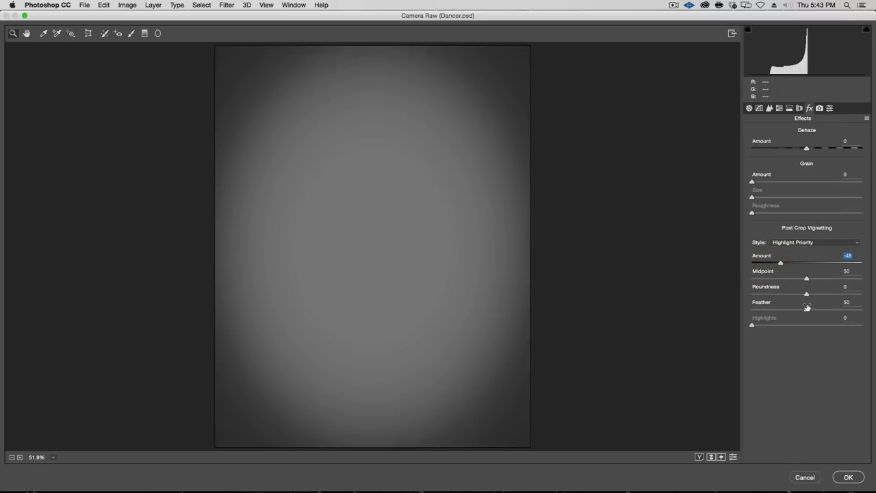
pyautogui.moveTo(809, 312); pyautogui.dragTo(819, 311)
# Set the grain amount to 9 and apply the Camera Raw Filter to the Vignette layer
pyautogui.moveTo(752, 182); pyautogui.dragTo(767, 183)
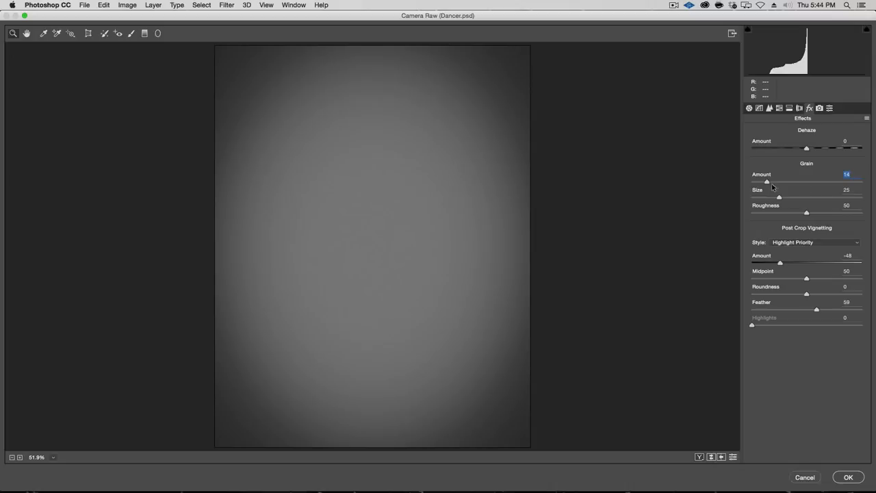
pyautogui.moveTo(766, 182); pyautogui.dragTo(762, 181)
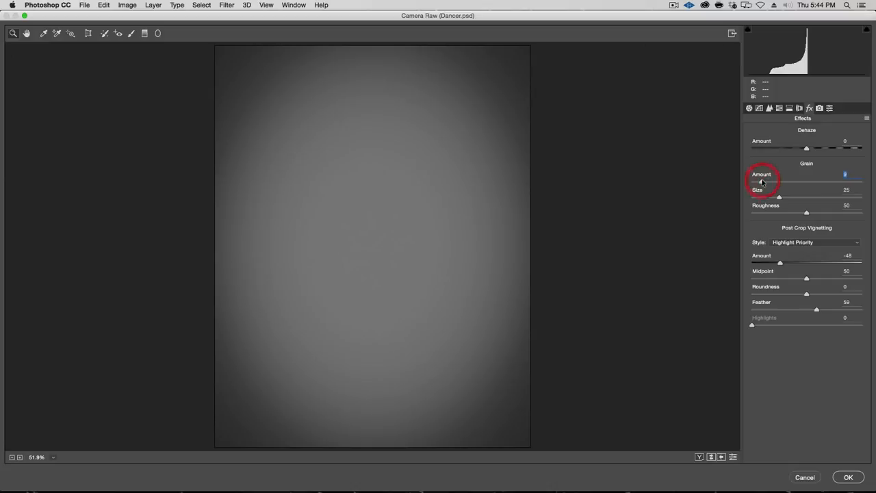
pyautogui.click(844, 477)
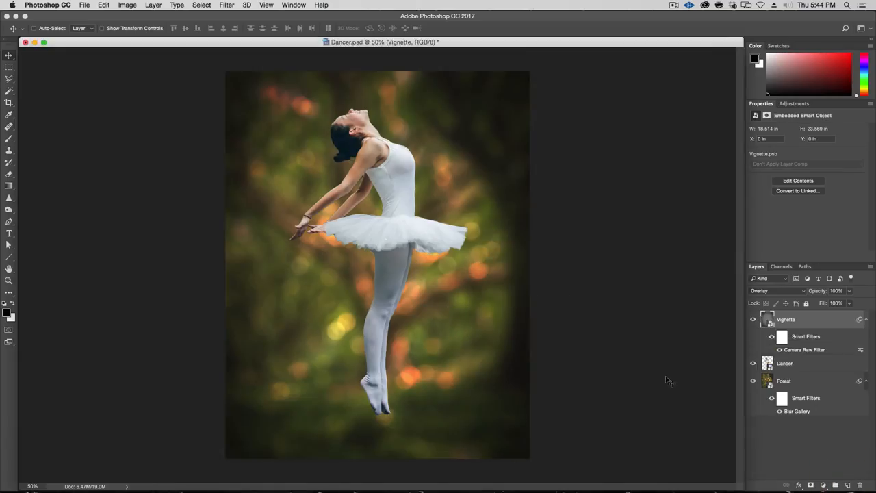
# Examine the vignette and grain effect at 200% around the dancer's upper body by toggling the Vignette layer's visibility
pyautogui.press('alt+super+plus')
pyautogui.press('alt+super+plus')
pyautogui.press('alt+super+plus')
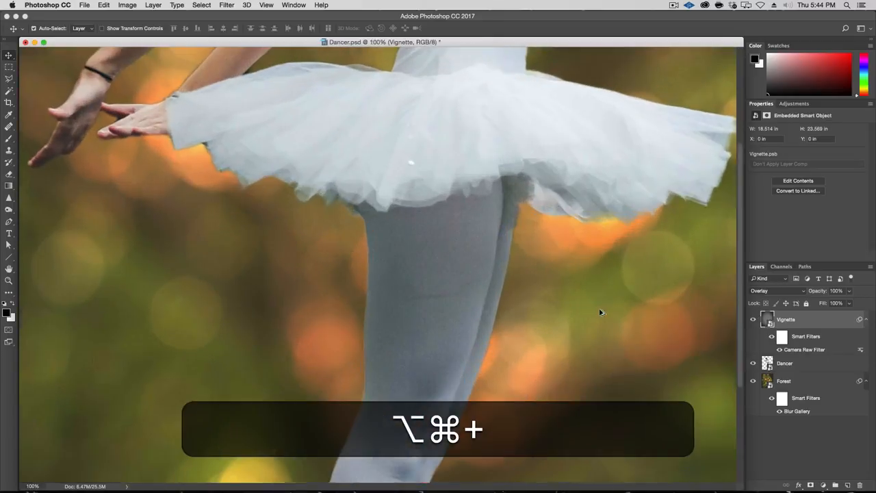
pyautogui.moveTo(523, 205); pyautogui.dragTo(513, 397)
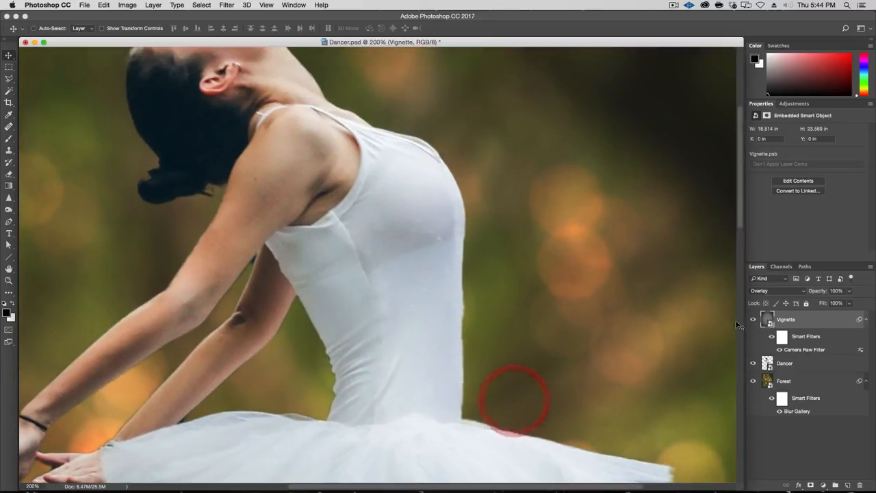
pyautogui.click(753, 320)
pyautogui.click(753, 320)
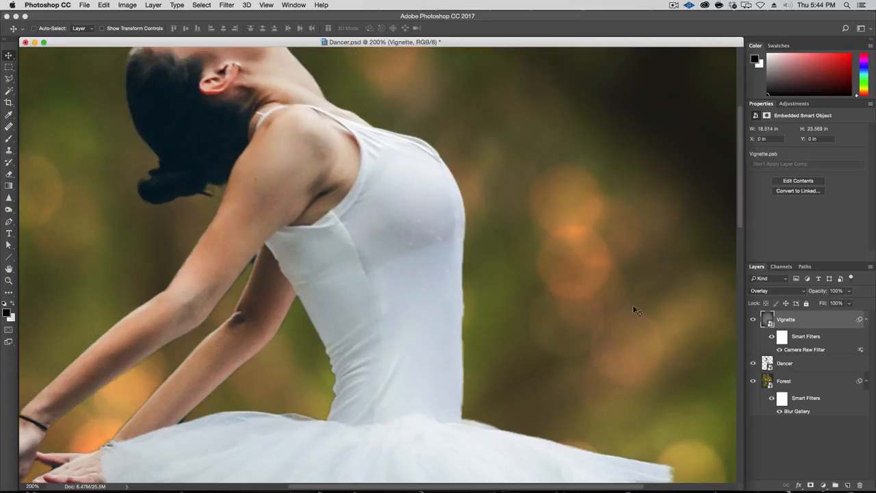
pyautogui.click(753, 320)
pyautogui.click(753, 319)
pyautogui.click(753, 320)
pyautogui.click(753, 320)
pyautogui.click(753, 320)
pyautogui.click(753, 320)
# Zoom out to 66.67% and compare the wider image with the Vignette layer hidden and shown
pyautogui.press('alt+super+minus')
pyautogui.press('alt+super+minus')
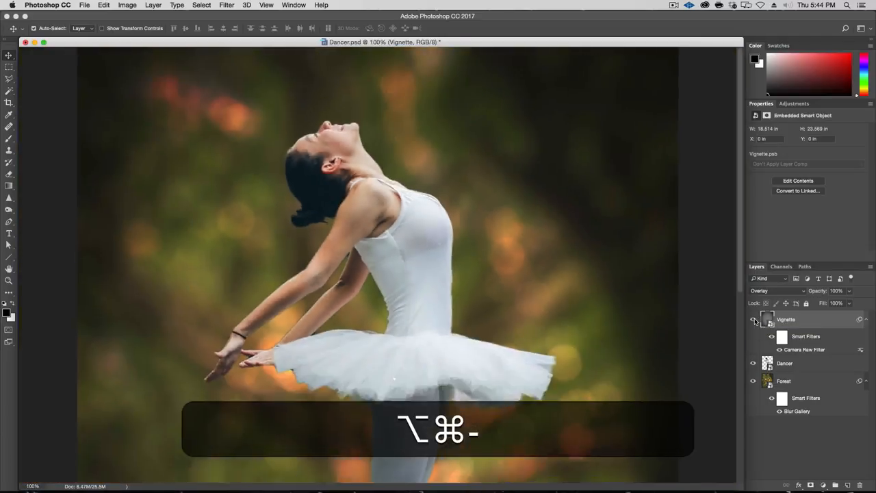
pyautogui.click(754, 320)
pyautogui.click(754, 319)
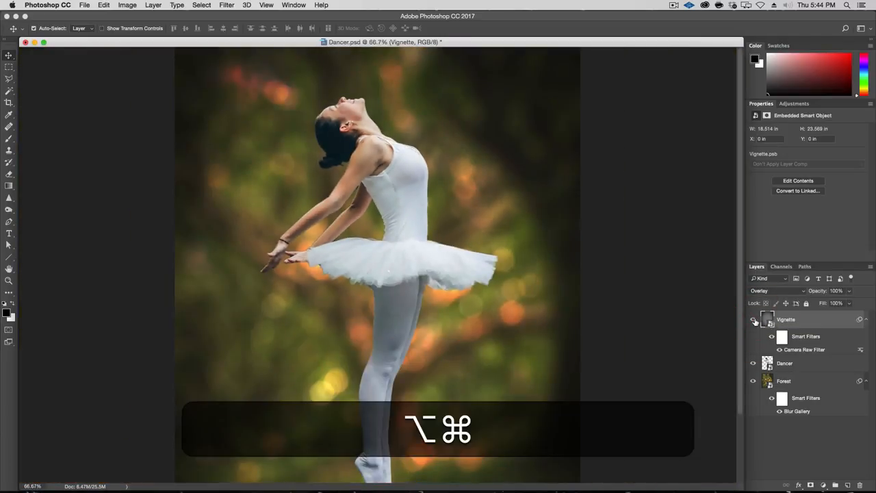
# Zoom out to 50% and compare the whole image with the Vignette layer hidden and shown
pyautogui.press('alt+super+minus')
pyautogui.click(754, 319)
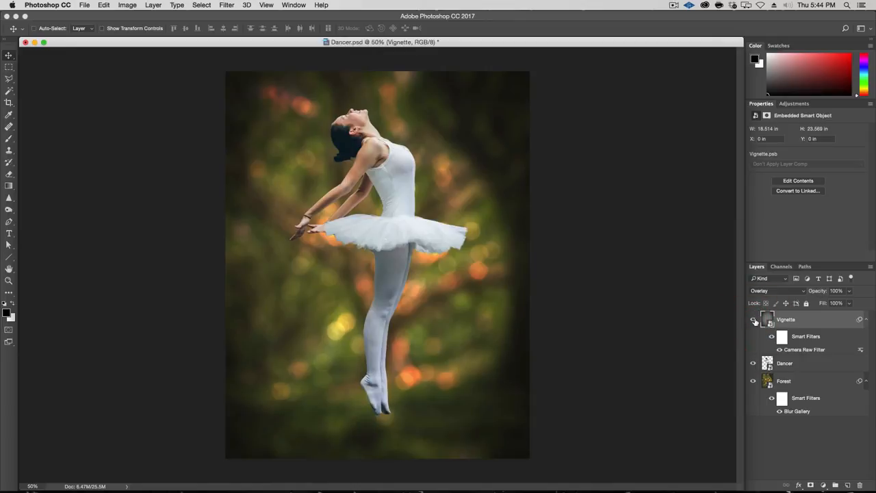
pyautogui.click(754, 320)
pyautogui.click(754, 319)
pyautogui.click(754, 319)
pyautogui.click(754, 319)
# Reopen the Vignette layer's Camera Raw smart filter, make the post-crop vignetting amount slightly stronger and apply it
pyautogui.doubleClick(805, 350)
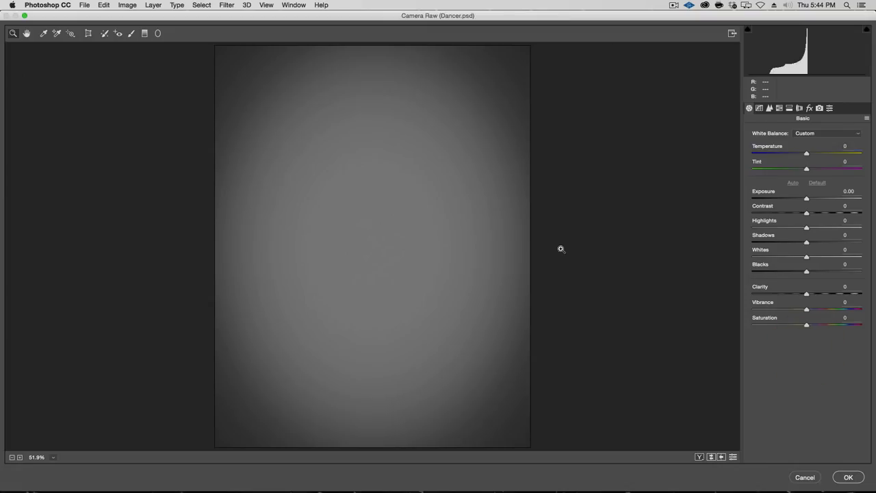
pyautogui.click(809, 108)
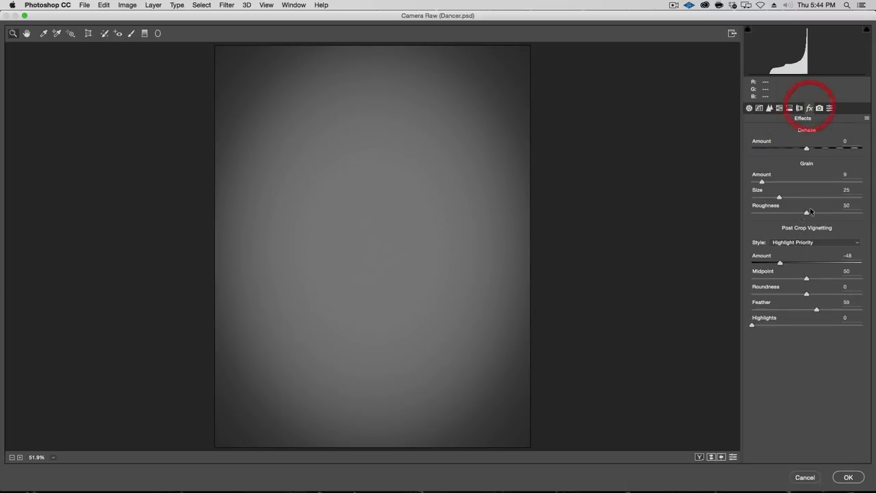
pyautogui.click(775, 262)
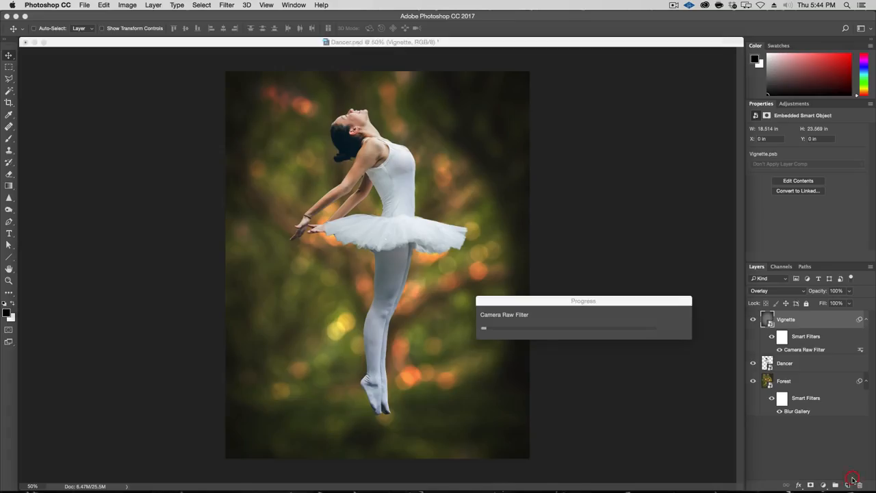
pyautogui.click(852, 478)
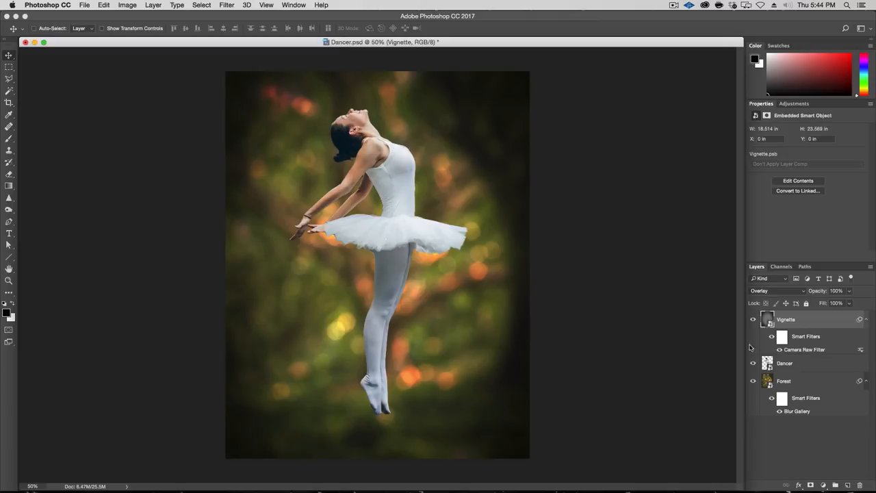
# Create a new layer above the Vignette layer and name it Lens Flare
pyautogui.click(847, 485)
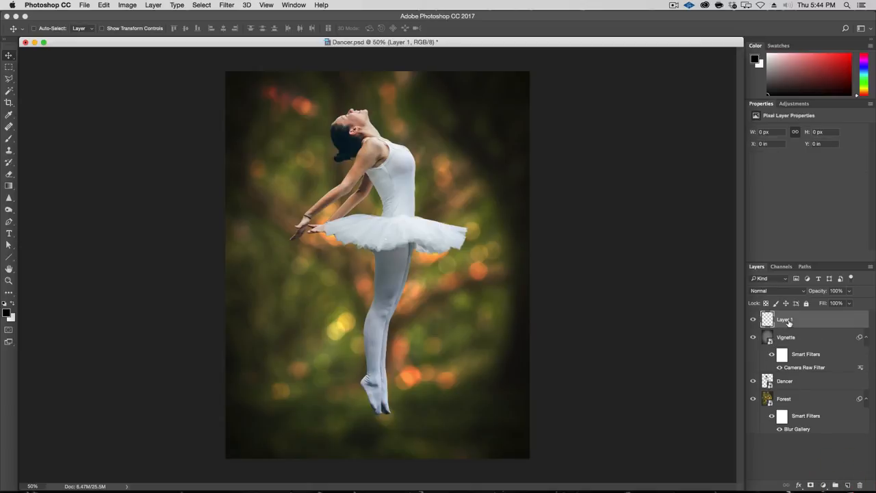
pyautogui.doubleClick(786, 320)
pyautogui.write('Lens Flare')
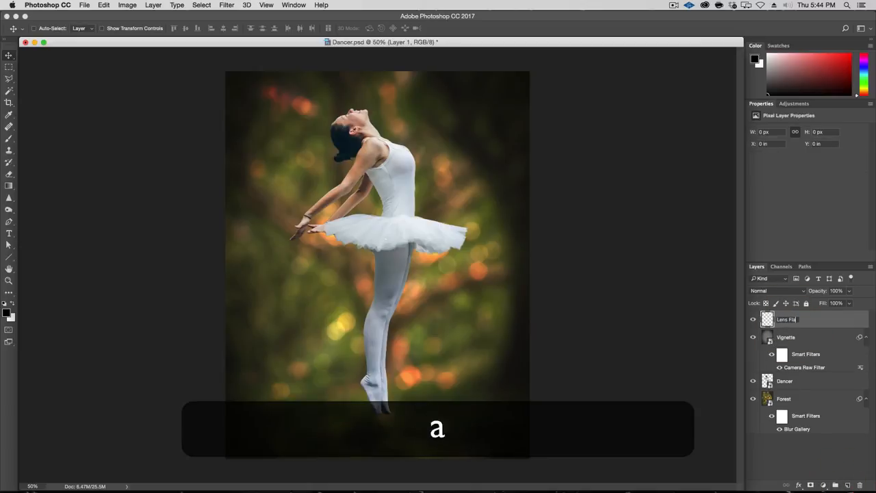
pyautogui.press('Return')
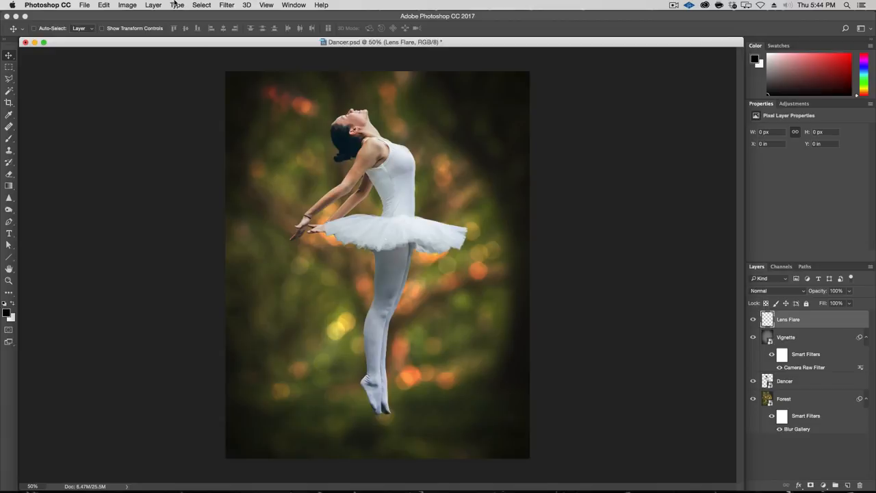
# Fill the Lens Flare layer with black at 100% opacity in Normal mode
pyautogui.click(104, 5)
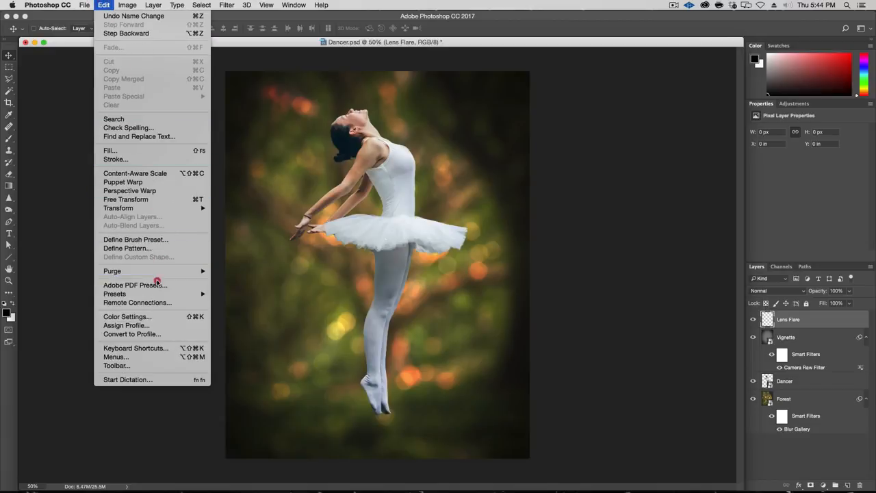
pyautogui.click(123, 152)
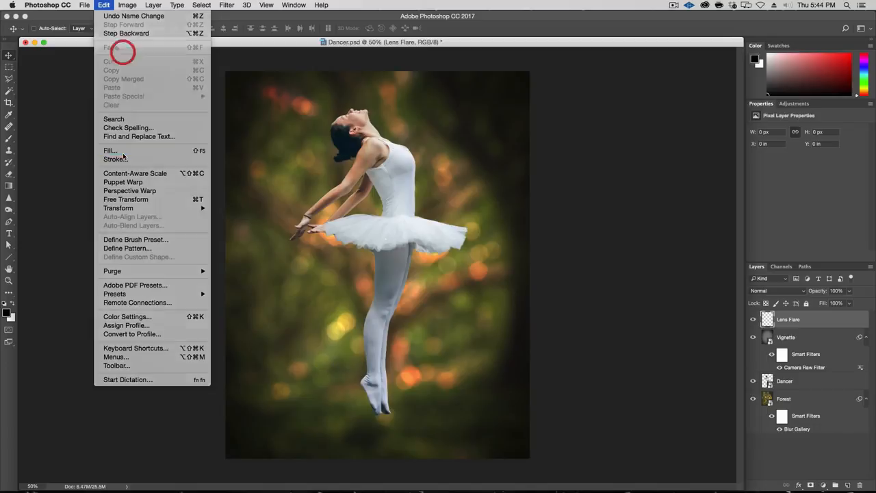
pyautogui.click(598, 267)
pyautogui.click(596, 258)
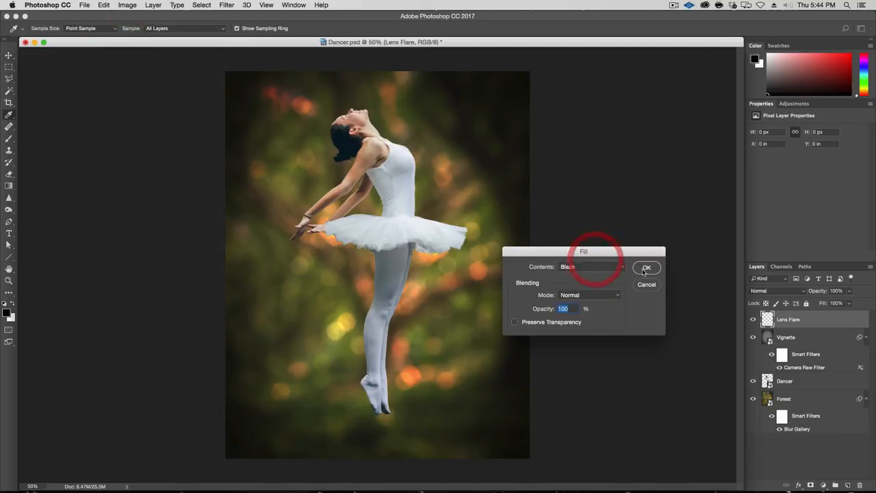
pyautogui.click(647, 267)
# Convert the Lens Flare layer to a smart object and set its blend mode to Screen
pyautogui.rightClick(831, 322)
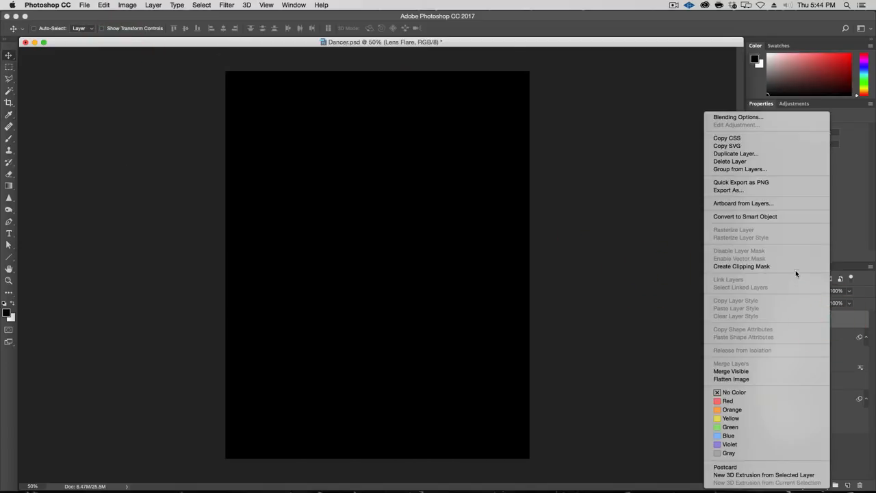
pyautogui.click(795, 217)
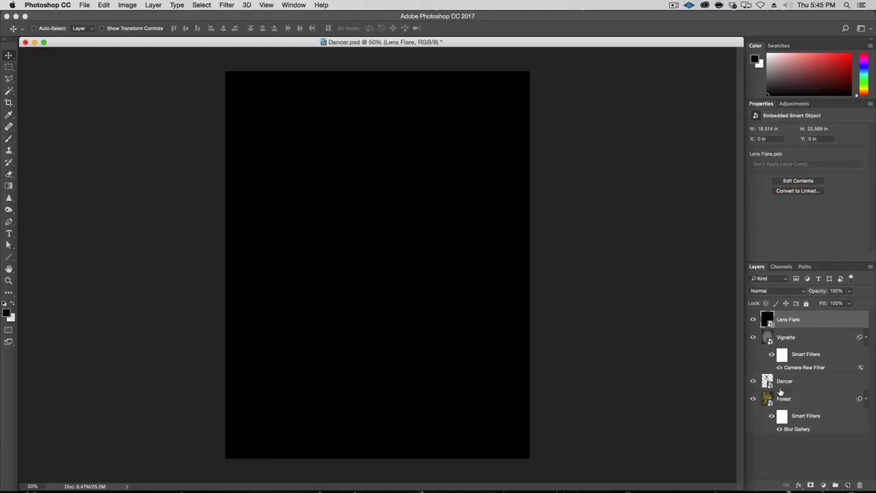
pyautogui.click(785, 292)
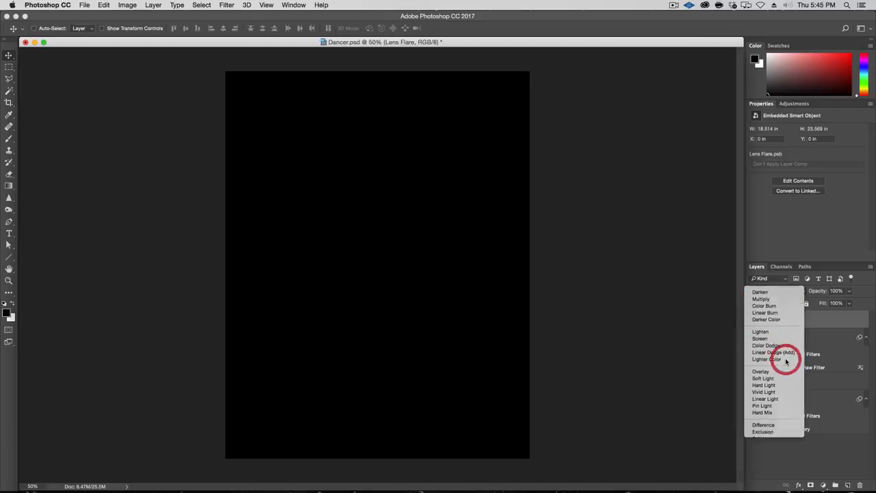
pyautogui.click(783, 357)
# Apply a 50-300mm Zoom Lens Flare at 100% brightness to the Lens Flare layer, centred just behind the dancer's lower back
pyautogui.click(201, 4)
pyautogui.moveTo(226, 4)
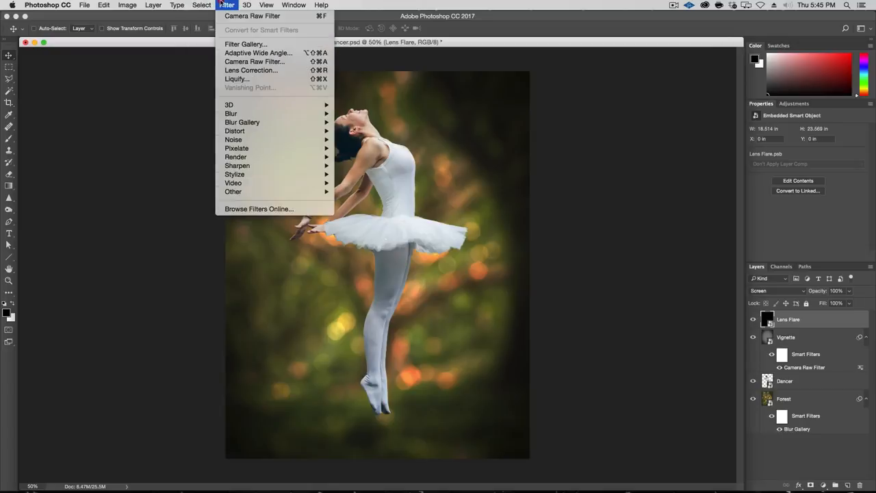
pyautogui.moveTo(245, 103)
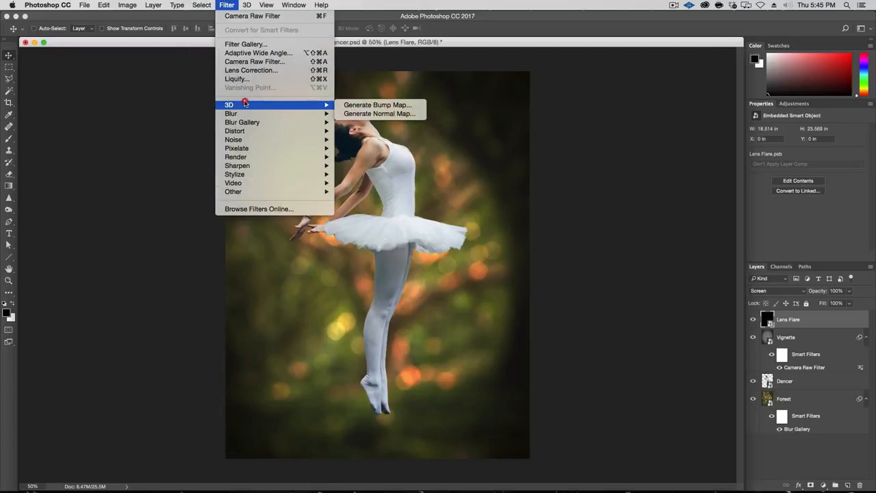
pyautogui.moveTo(245, 157)
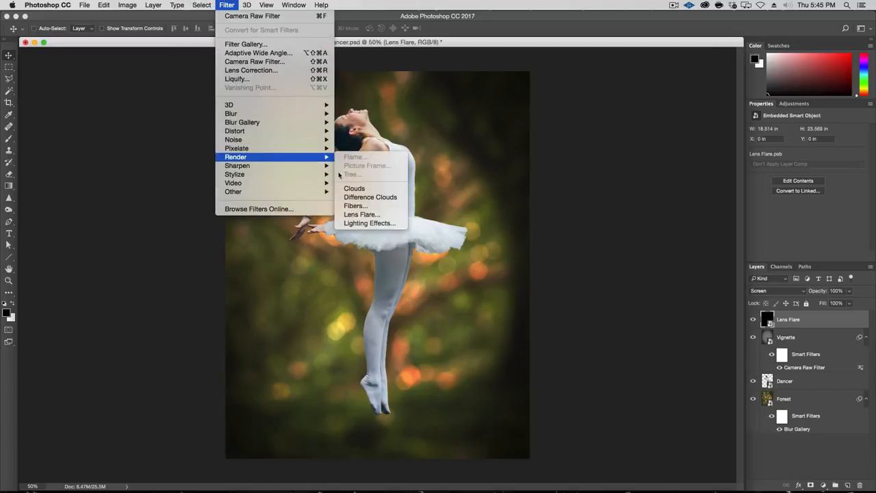
pyautogui.click(397, 218)
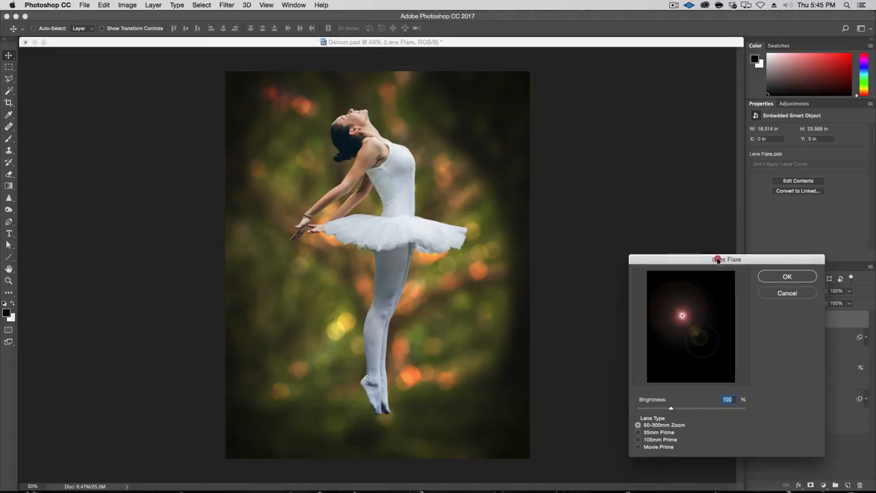
pyautogui.moveTo(726, 262); pyautogui.dragTo(602, 251)
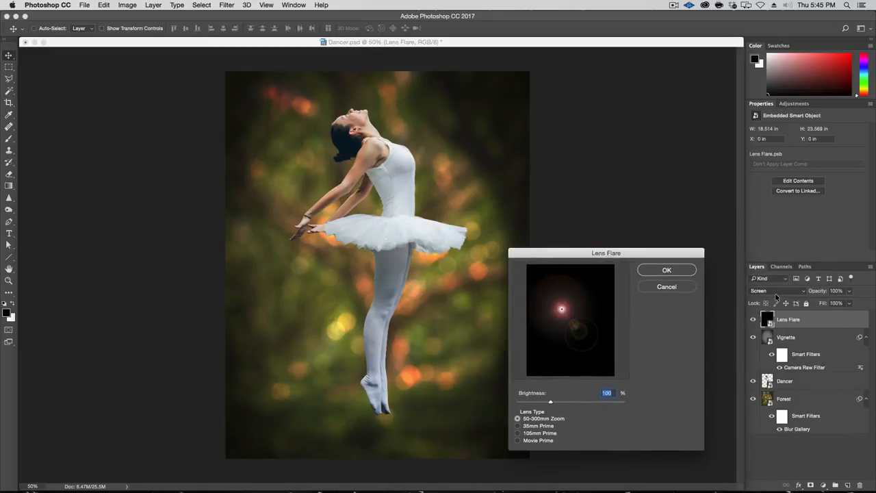
pyautogui.moveTo(566, 312); pyautogui.dragTo(593, 289)
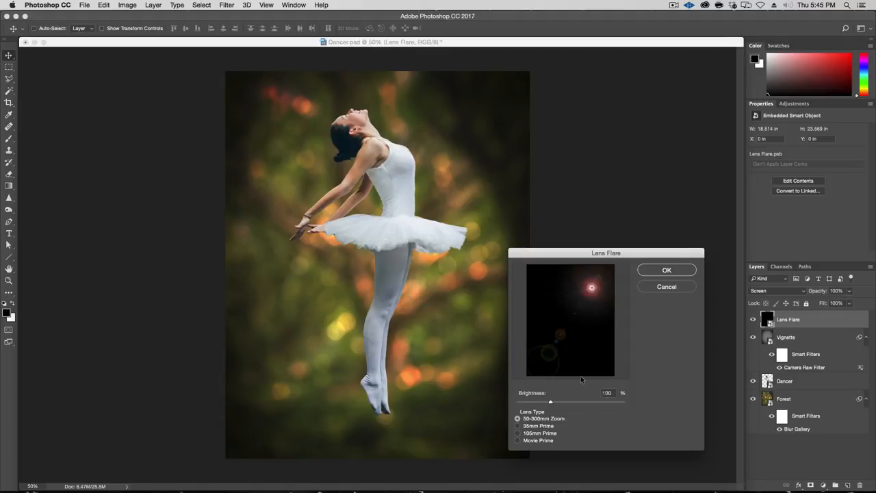
pyautogui.moveTo(593, 294); pyautogui.dragTo(582, 300)
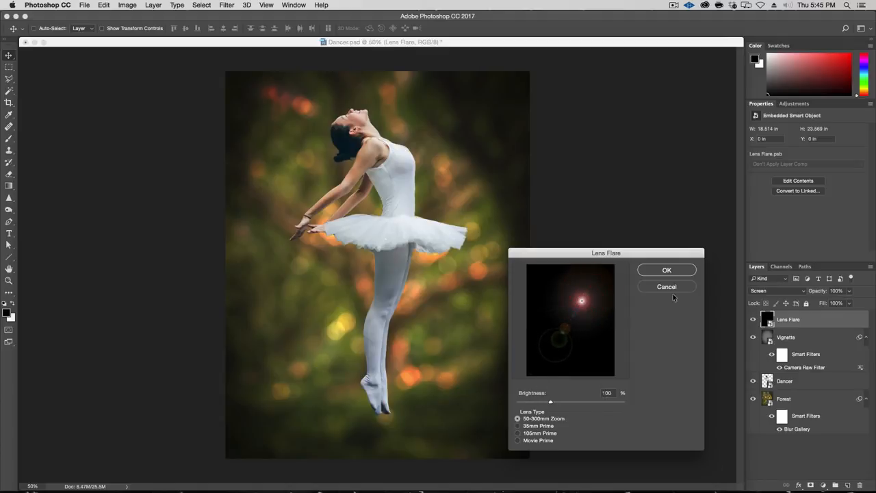
pyautogui.click(673, 271)
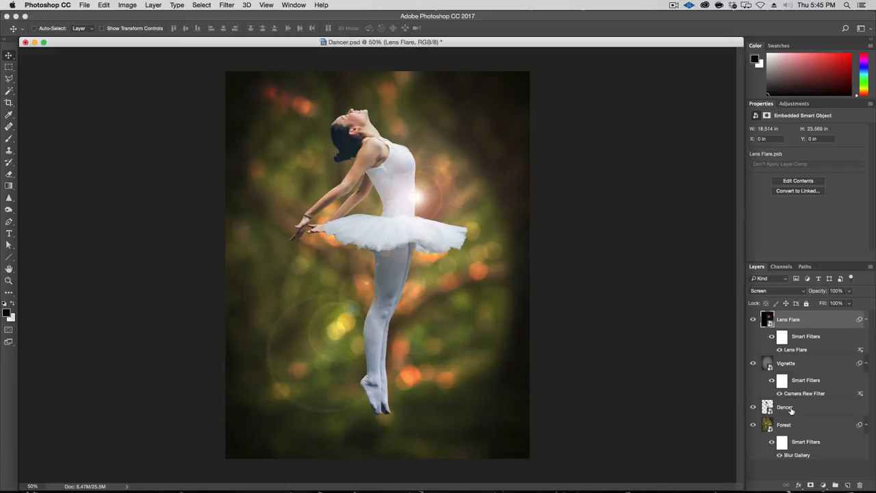
# Add a second Lens Flare smart filter at the same spot, using 105mm Prime with 95% brightness
pyautogui.moveTo(182, 4); pyautogui.dragTo(373, 216)
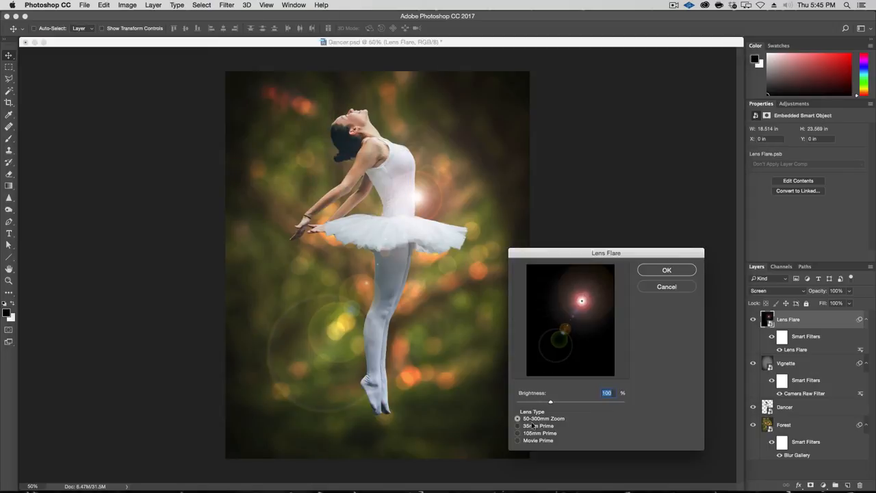
pyautogui.click(538, 426)
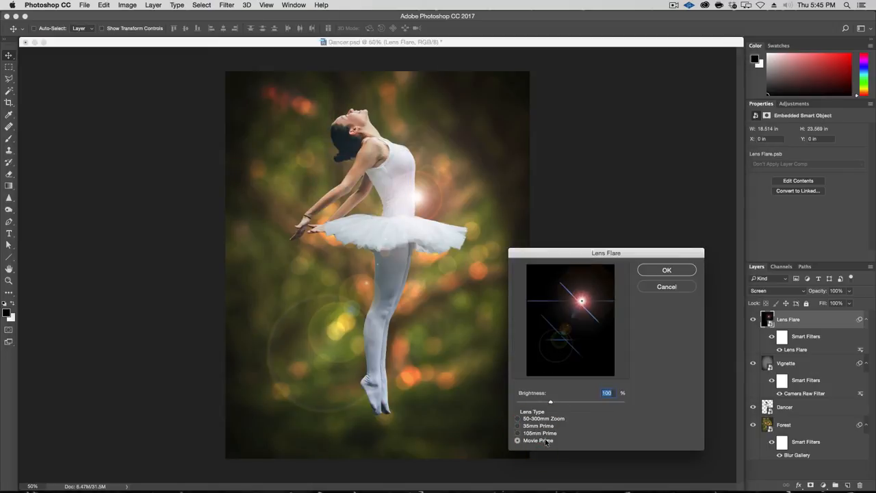
pyautogui.click(543, 433)
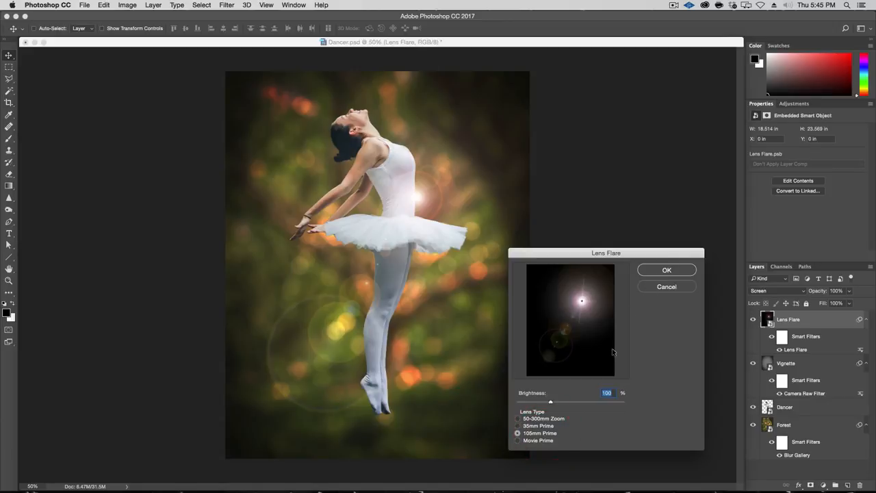
pyautogui.moveTo(551, 403); pyautogui.dragTo(548, 404)
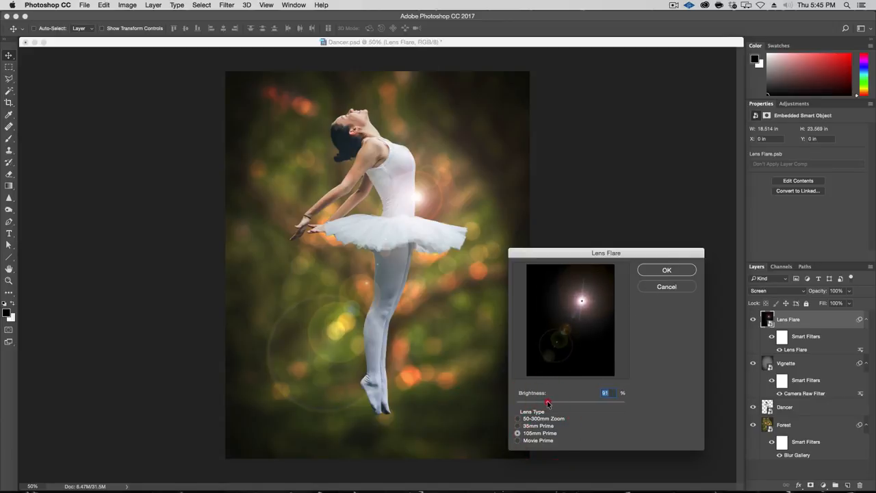
pyautogui.write('95')
pyautogui.press('Return')
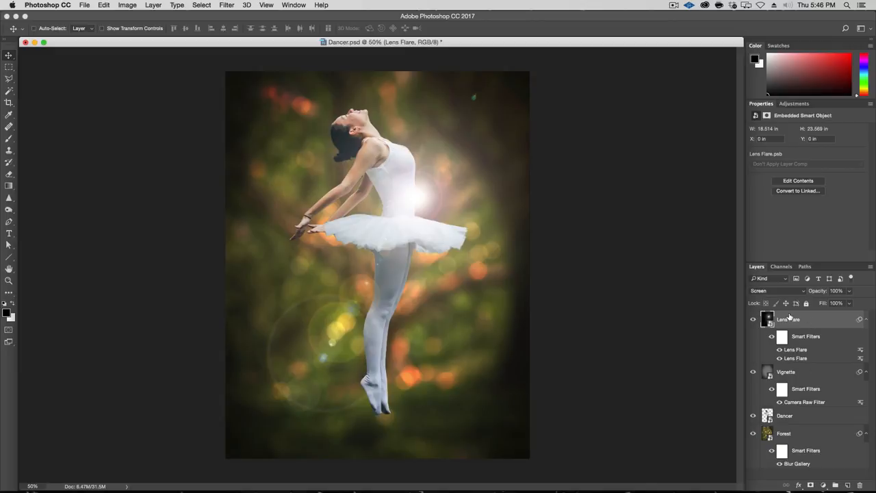
# Tint the flare orange with a Hue/Saturation smart filter, using Colorize with hue 18 and increased saturation
pyautogui.click(129, 5)
pyautogui.moveTo(139, 31)
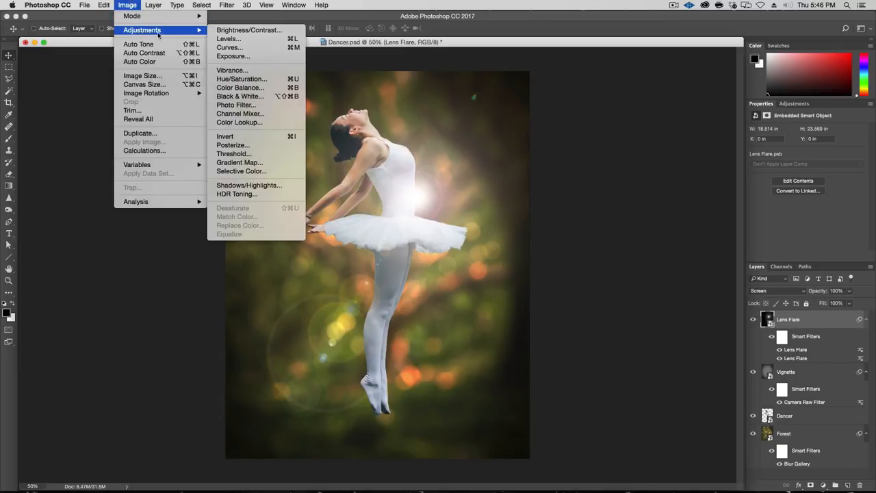
pyautogui.click(263, 79)
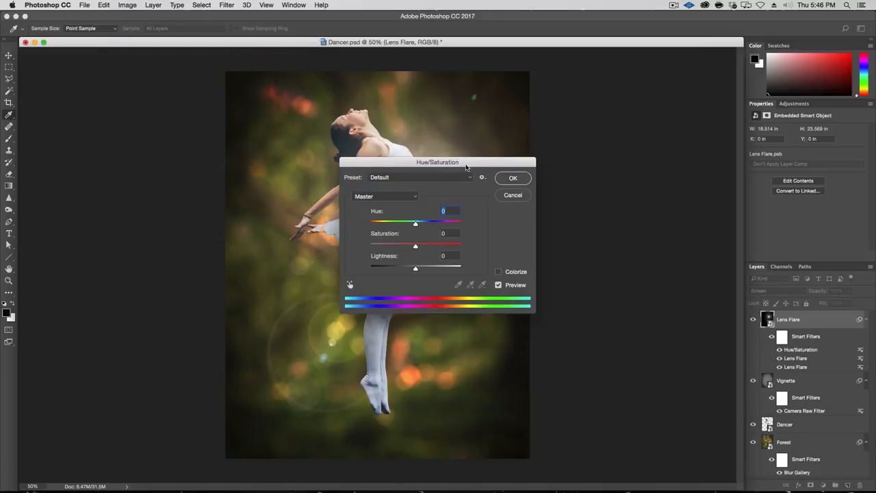
pyautogui.moveTo(466, 167); pyautogui.dragTo(634, 143)
pyautogui.click(674, 250)
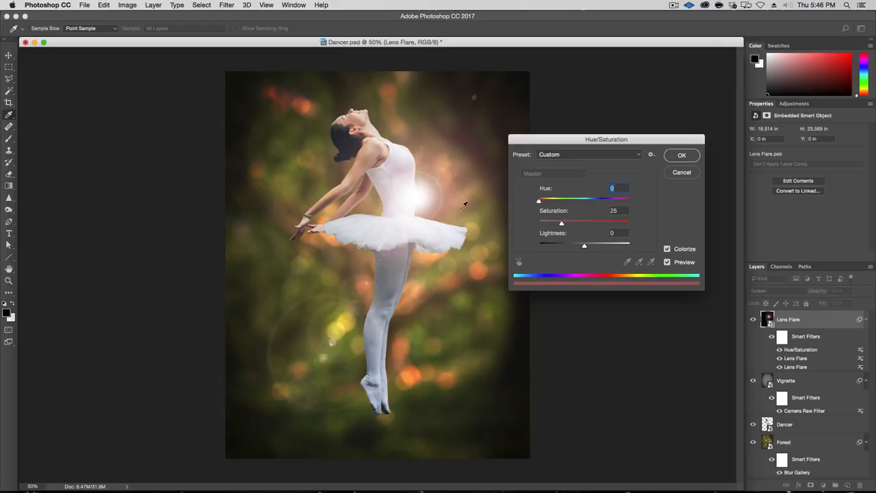
pyautogui.moveTo(541, 202); pyautogui.dragTo(586, 224)
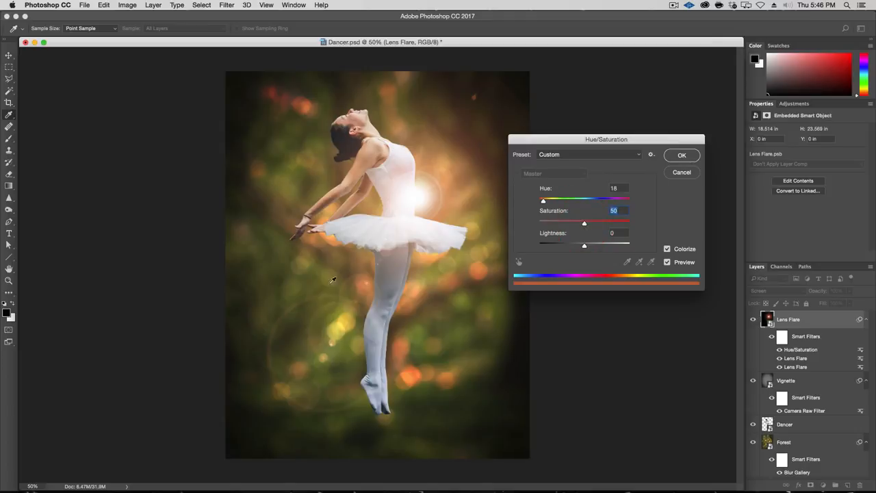
pyautogui.moveTo(581, 226); pyautogui.dragTo(592, 225)
pyautogui.click(690, 159)
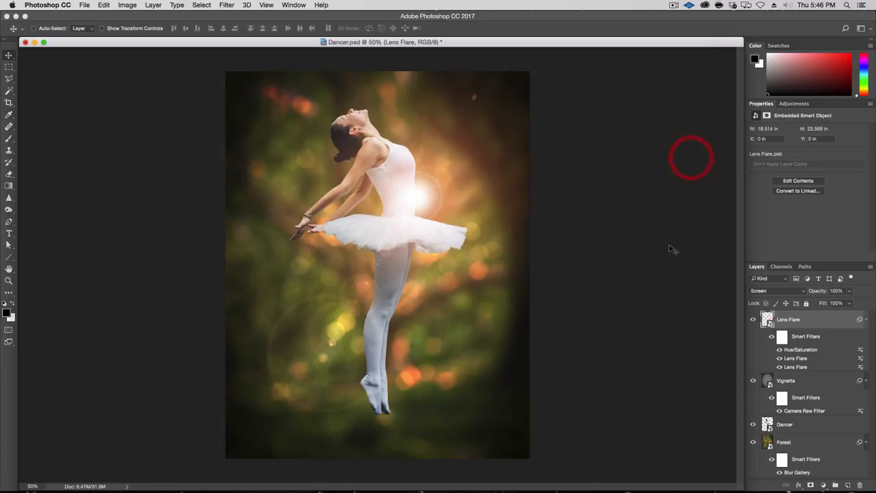
# Blur the Lens Flare layer with a Gaussian Blur smart filter at a radius of 9 pixels
pyautogui.click(231, 5)
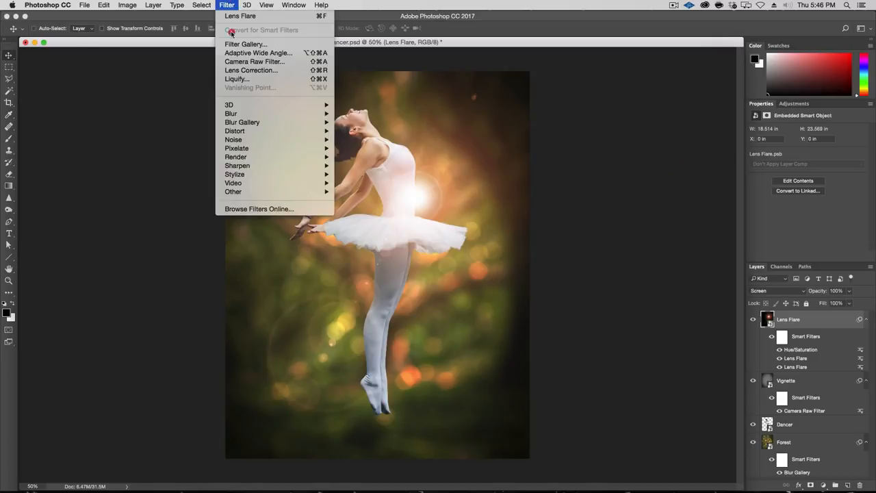
pyautogui.moveTo(246, 113)
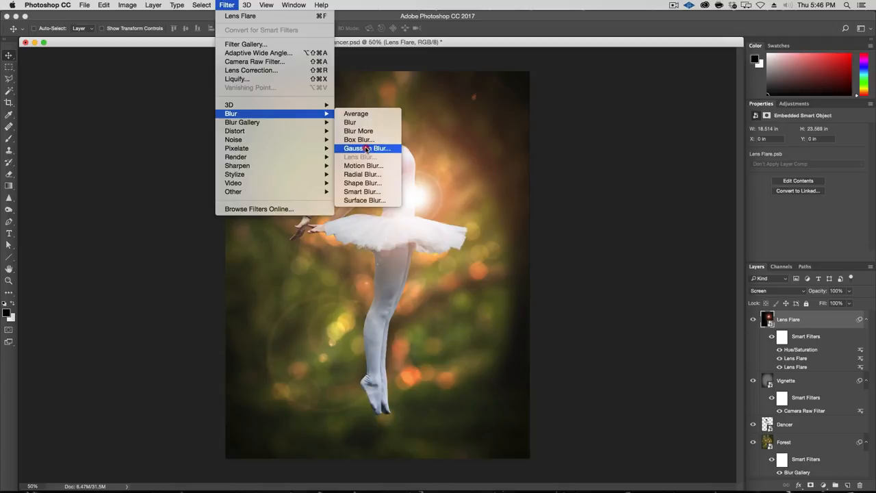
pyautogui.click(366, 148)
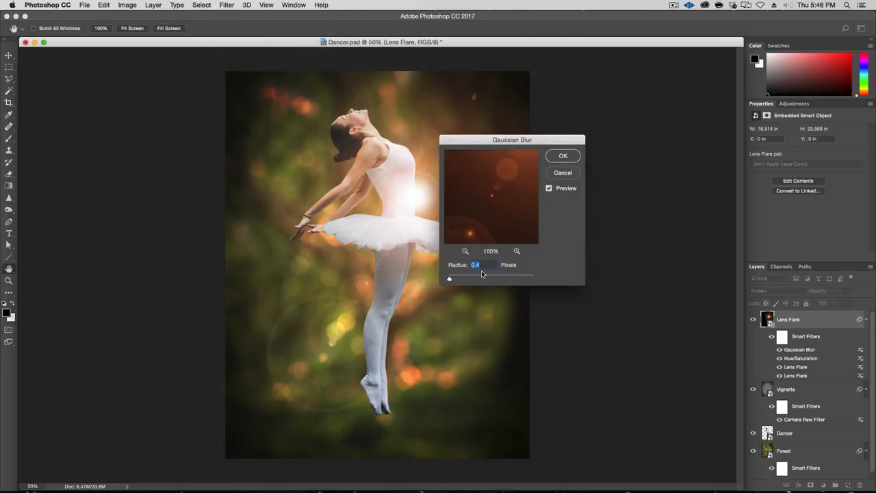
pyautogui.write('5')
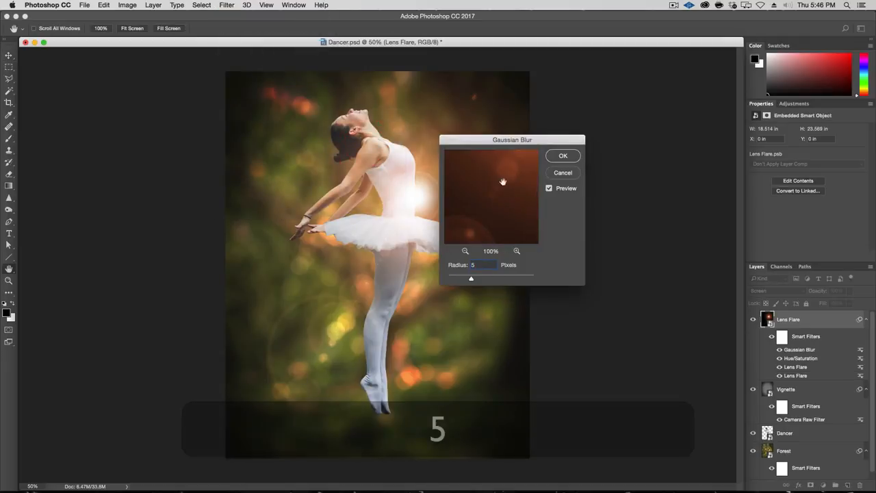
pyautogui.moveTo(504, 141); pyautogui.dragTo(628, 145)
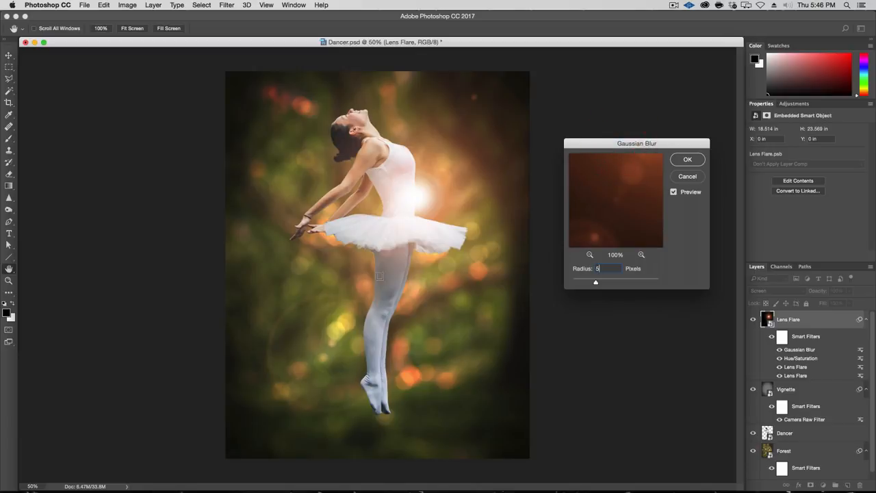
pyautogui.hotkey('shift', 'Left')
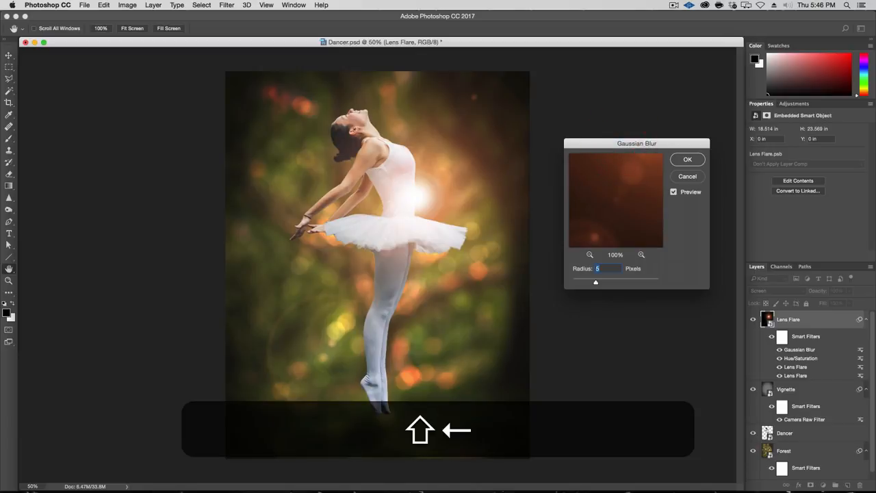
pyautogui.write('9')
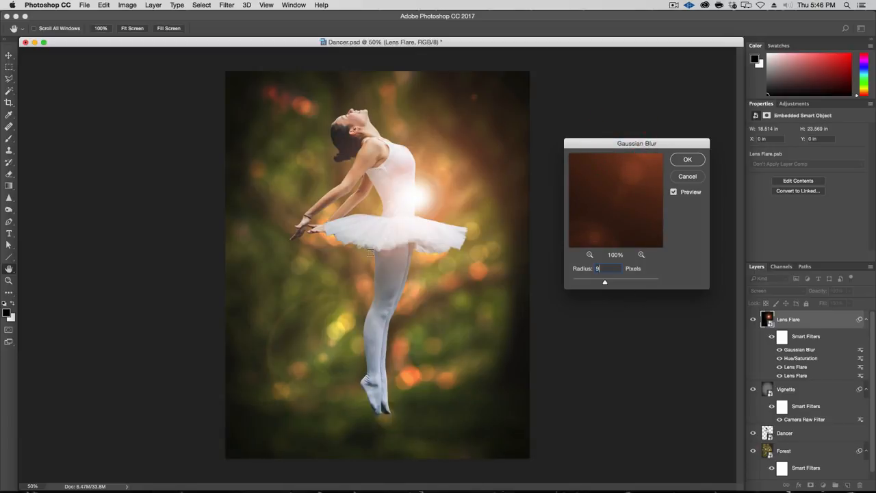
pyautogui.click(688, 160)
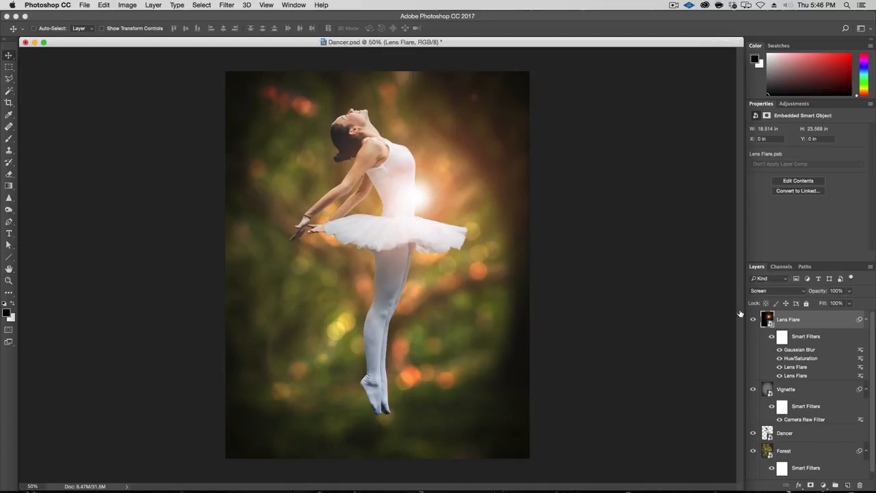
# Try moving the lens flare up beside the dancer's head, and undo the move
pyautogui.press('v')
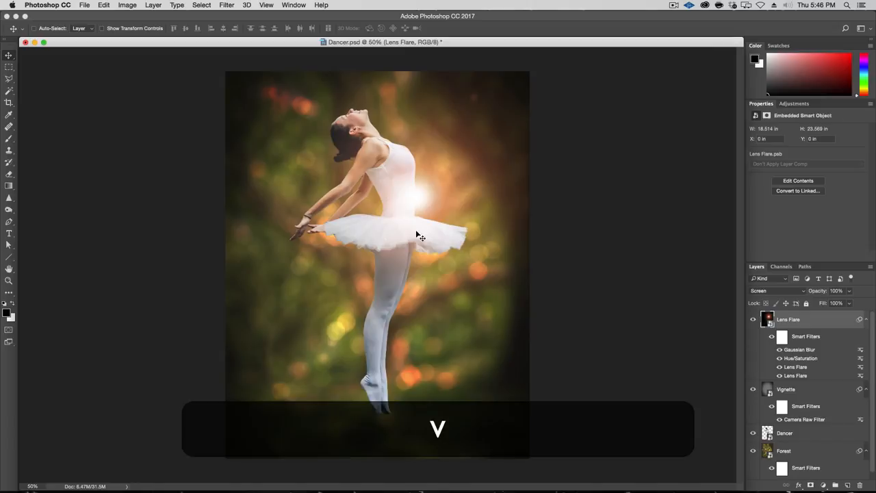
pyautogui.moveTo(417, 235); pyautogui.dragTo(409, 187)
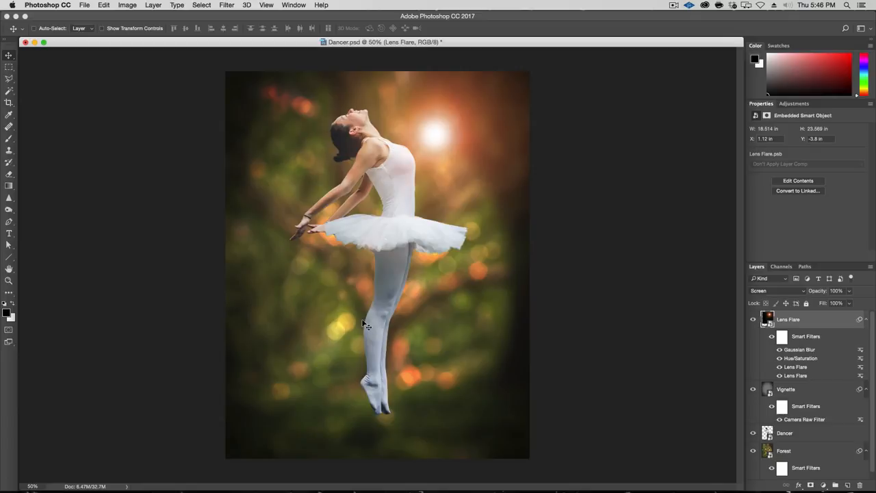
pyautogui.press('super+z')
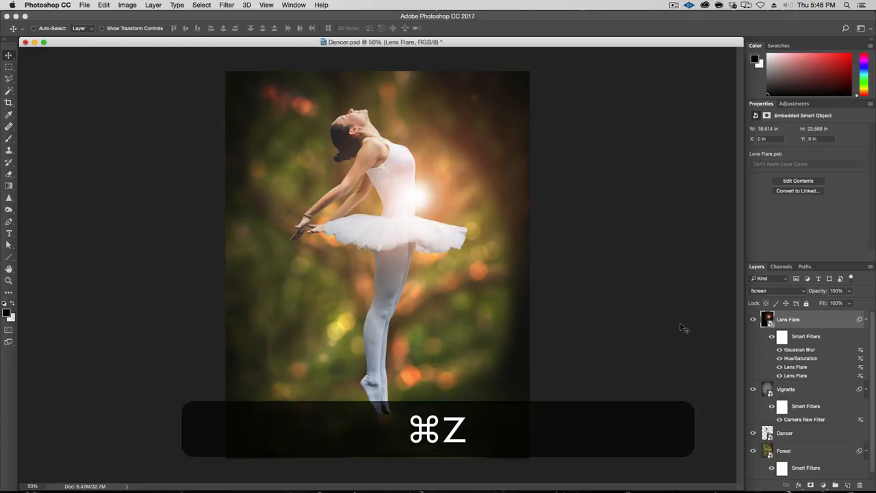
# Reduce the Lens Flare layer's Gaussian Blur radius to 5 pixels
pyautogui.doubleClick(796, 350)
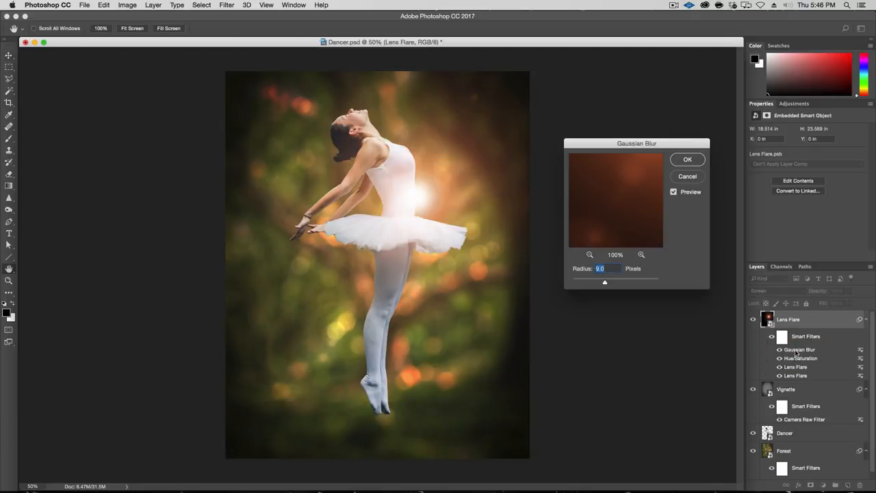
pyautogui.write('5')
pyautogui.press('Return')
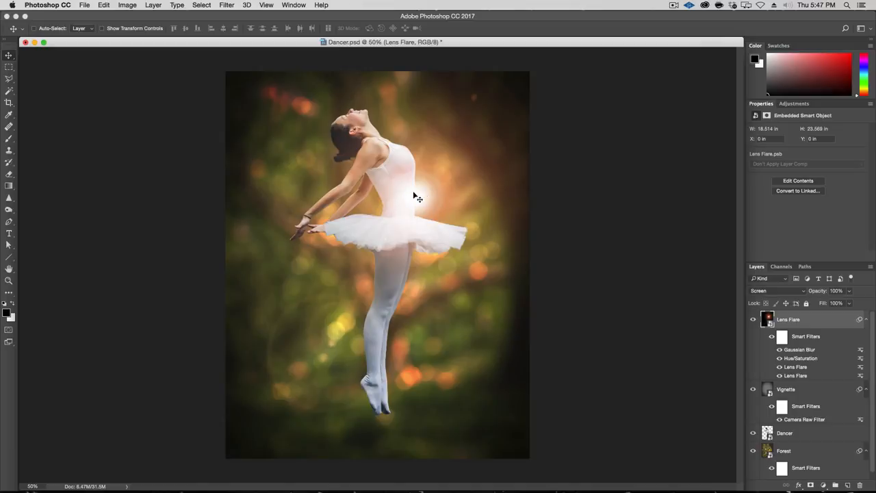
pyautogui.press('super')
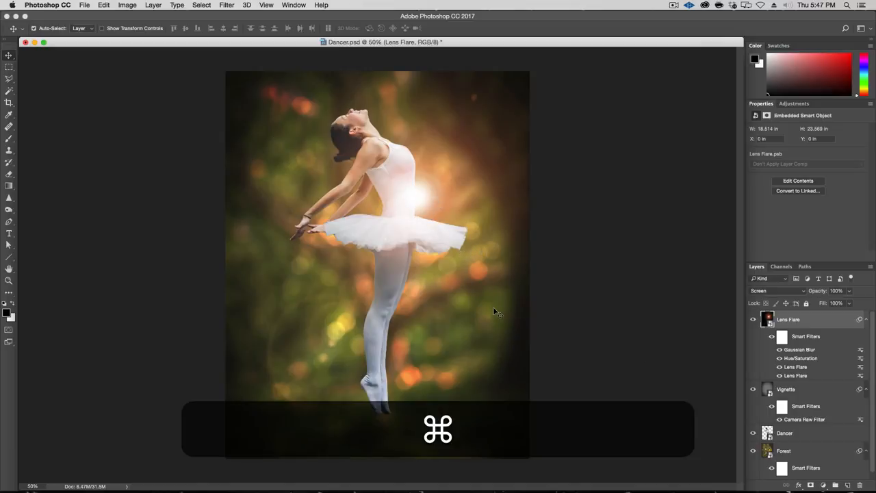
pyautogui.press('super+t')
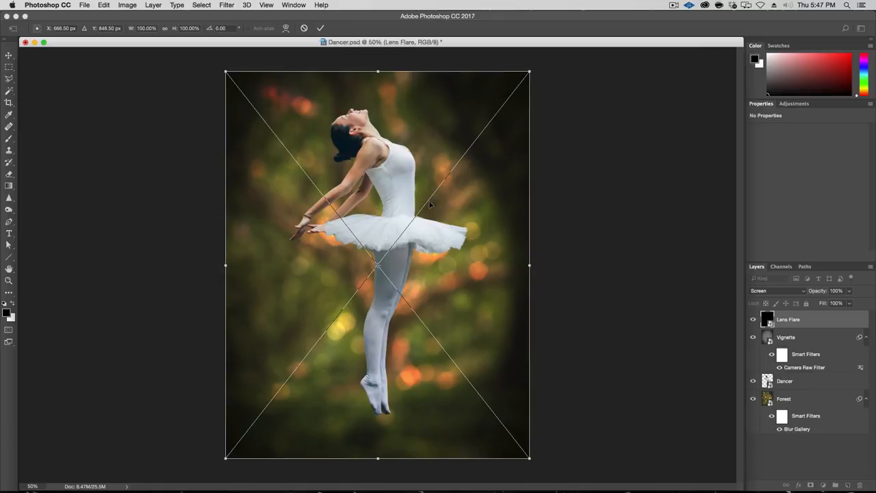
pyautogui.press('Escape')
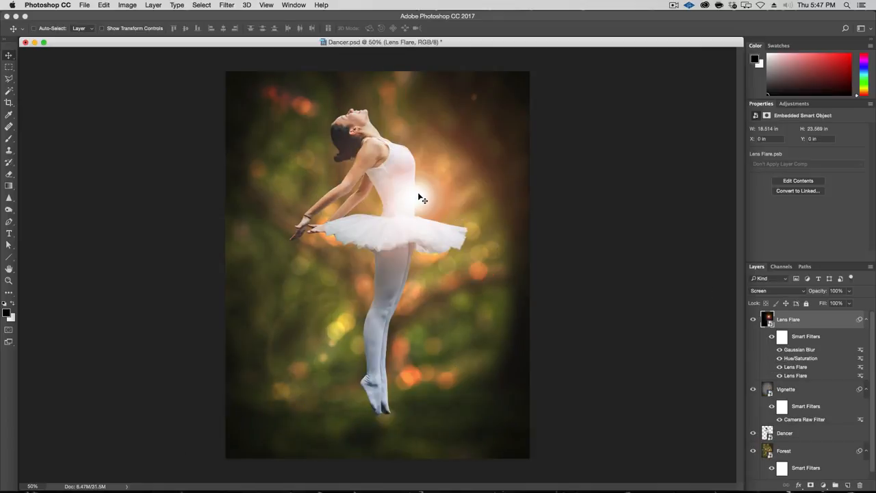
# Enlarge the Lens Flare layer proportionally to about 27.2 by 34.8 in and move the flare to the image's upper right edge
pyautogui.press('super+t')
pyautogui.moveTo(419, 197); pyautogui.dragTo(463, 71)
pyautogui.moveTo(573, 335); pyautogui.dragTo(645, 426)
pyautogui.press('Return')
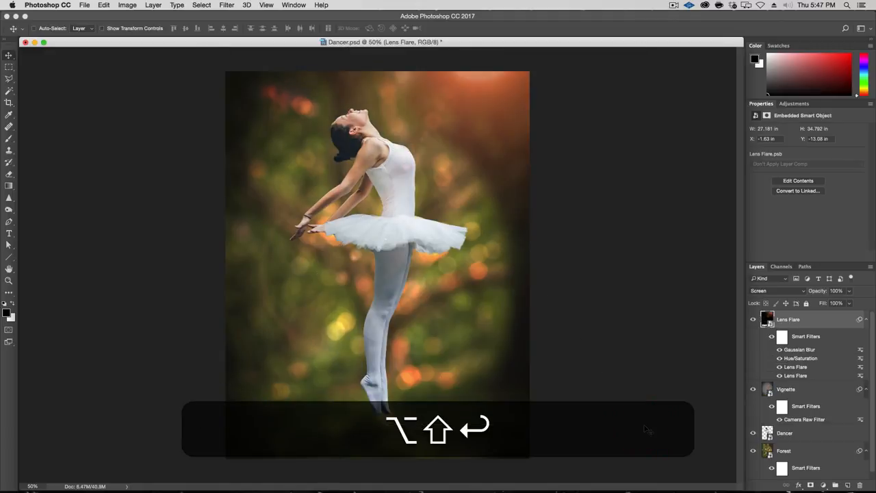
pyautogui.moveTo(419, 138); pyautogui.dragTo(440, 179)
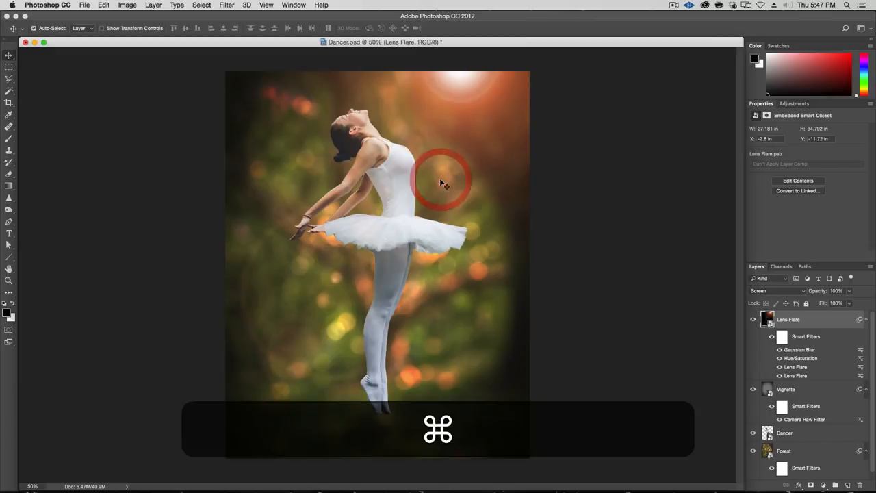
# Scale the Lens Flare layer up further to about 35.9 by 45.7 in and reposition its bright centre at the image's top edge
pyautogui.press('super+t')
pyautogui.moveTo(629, 449); pyautogui.dragTo(765, 490)
pyautogui.press('Return')
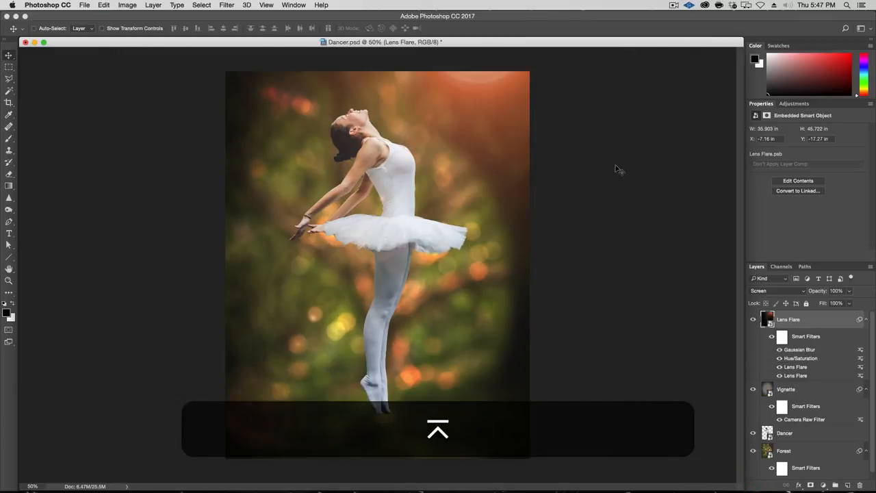
pyautogui.moveTo(544, 185); pyautogui.dragTo(537, 184)
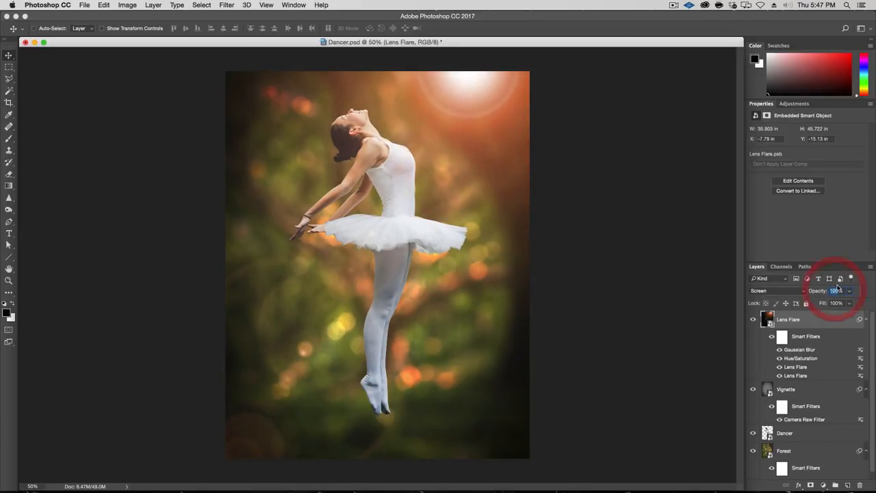
# Lower the Lens Flare layer's opacity to 90% and shift the flare slightly upward
pyautogui.write('95')
pyautogui.press('Return')
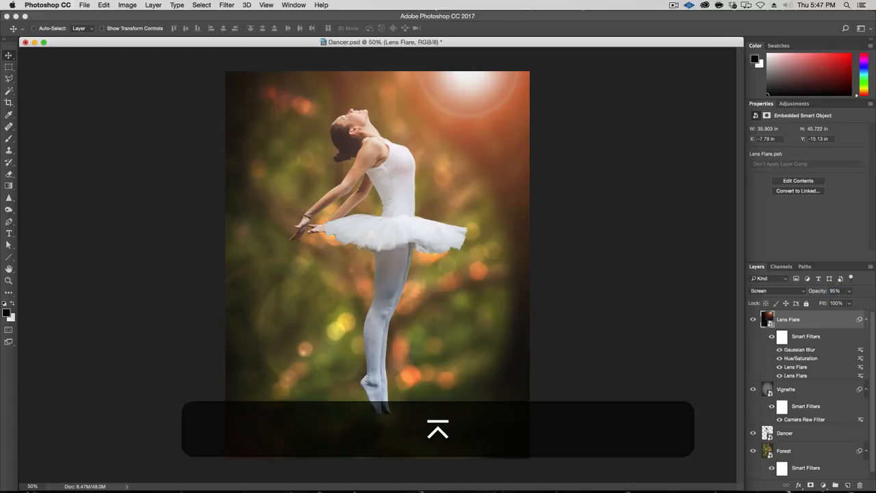
pyautogui.write('90')
pyautogui.press('Return')
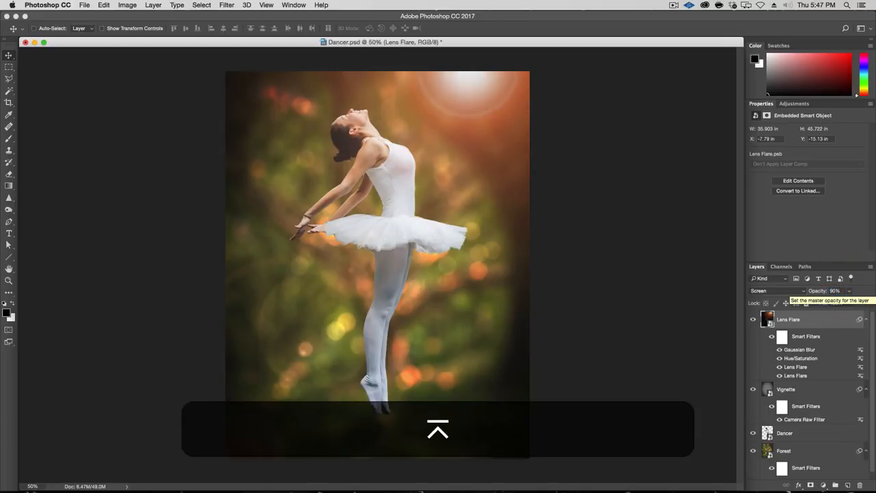
pyautogui.moveTo(443, 269); pyautogui.dragTo(447, 244)
pyautogui.moveTo(415, 326); pyautogui.dragTo(416, 326)
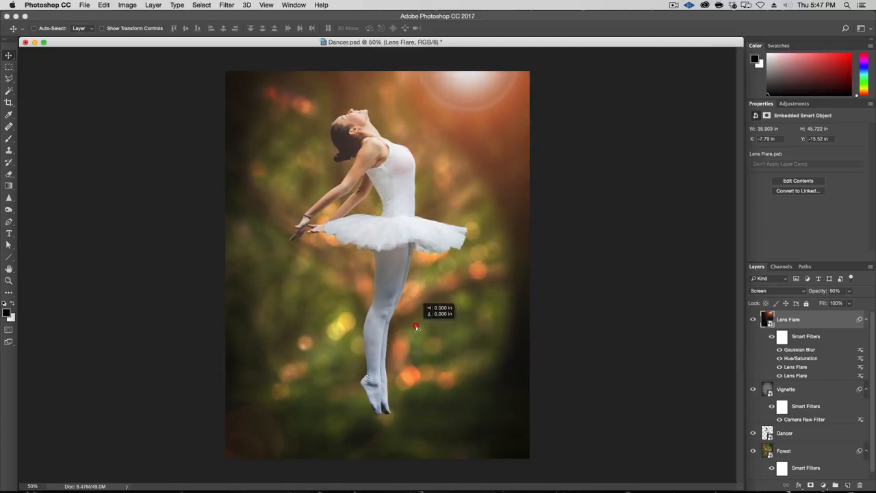
# Raise the Lens Flare layer's Gaussian Blur radius to 7 pixels to soften the enlarged flare
pyautogui.doubleClick(799, 350)
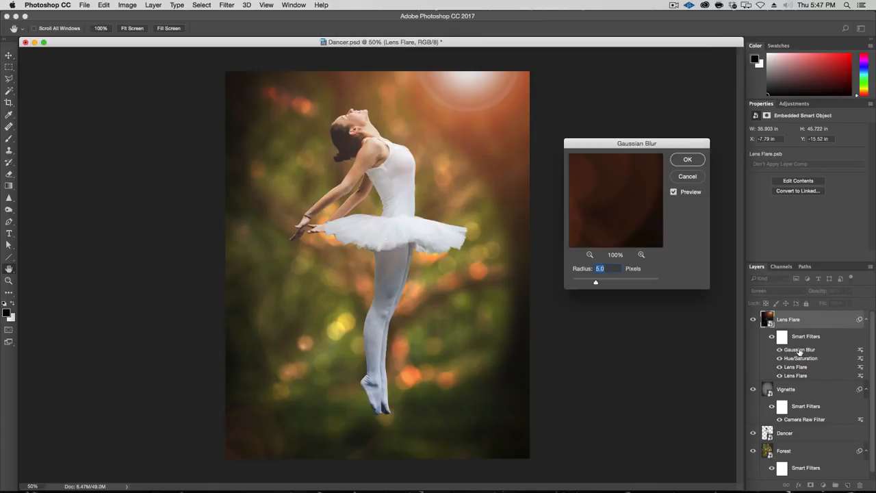
pyautogui.write('7')
pyautogui.press('Return')
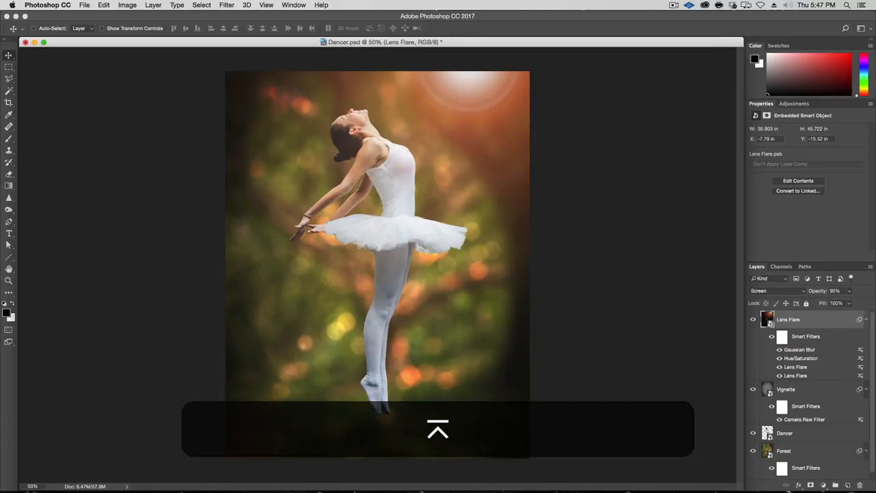
pyautogui.doubleClick(801, 350)
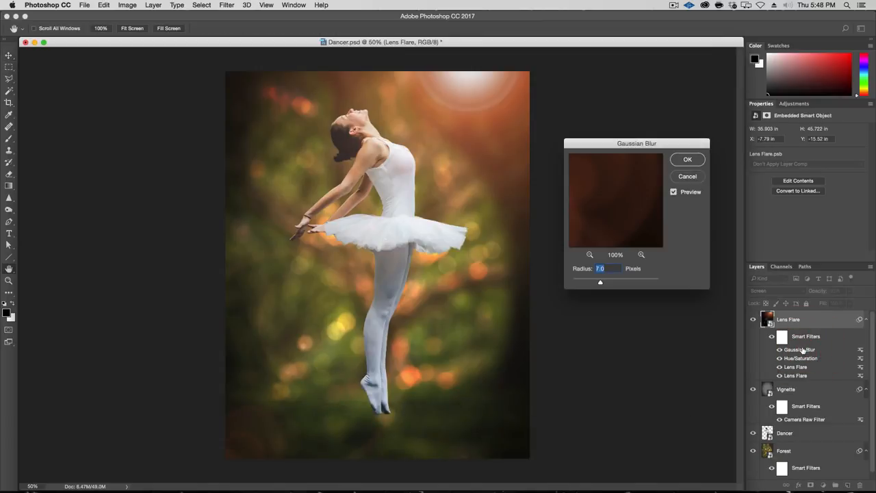
pyautogui.press('Return')
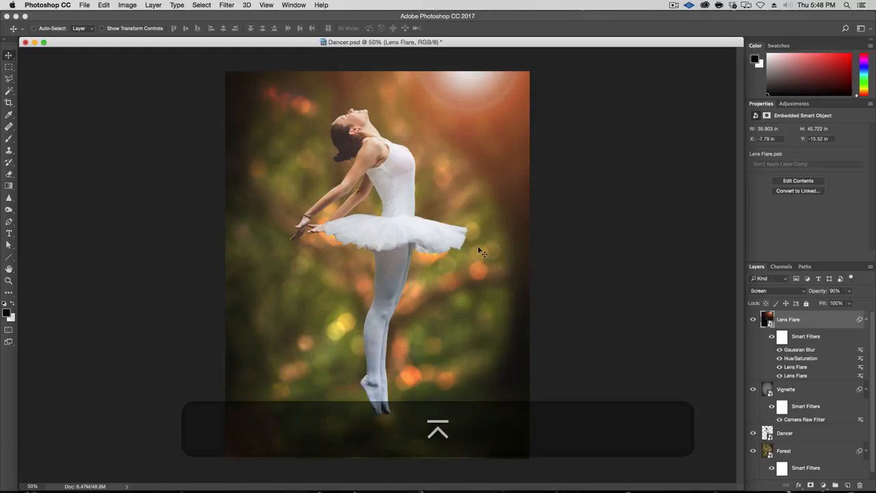
# Compare the image with and without the flare by toggling the Lens Flare layer's visibility
pyautogui.click(753, 320)
pyautogui.click(753, 320)
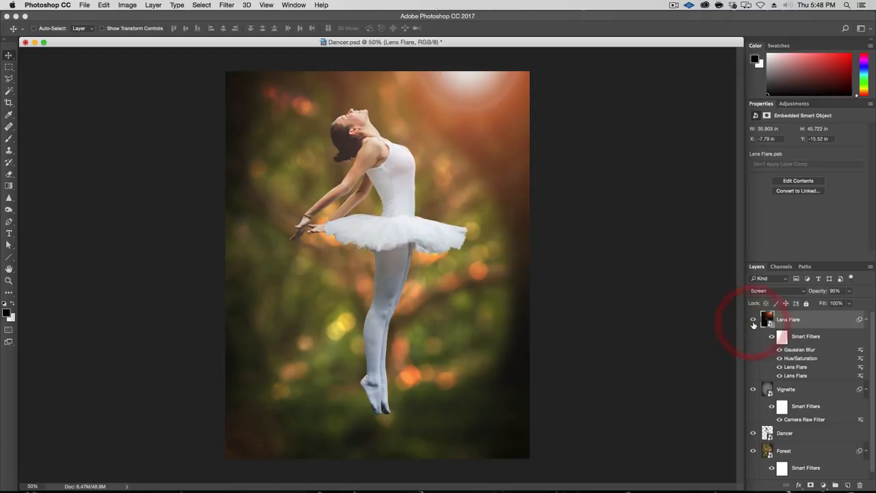
pyautogui.click(753, 320)
pyautogui.click(753, 320)
pyautogui.click(753, 319)
pyautogui.click(753, 320)
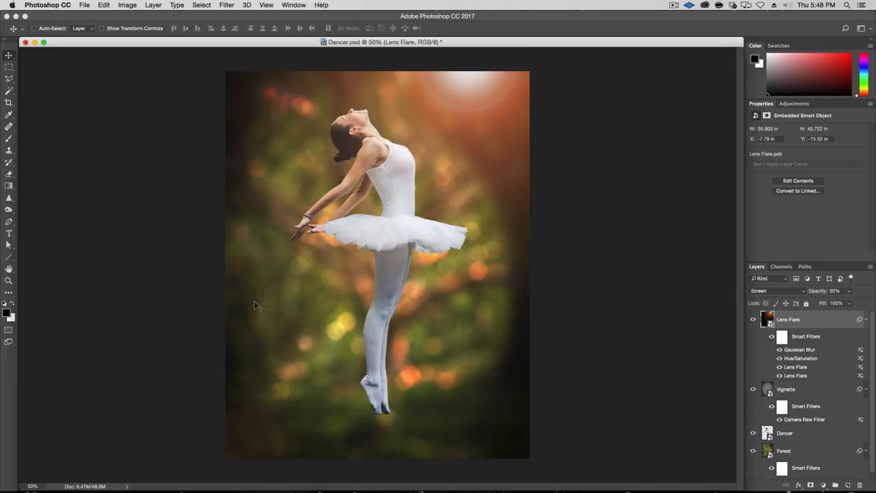
# Scale the Lens Flare layer proportionally to 170% and reposition the flare above the dancer at the image's top edge
pyautogui.press('super+t')
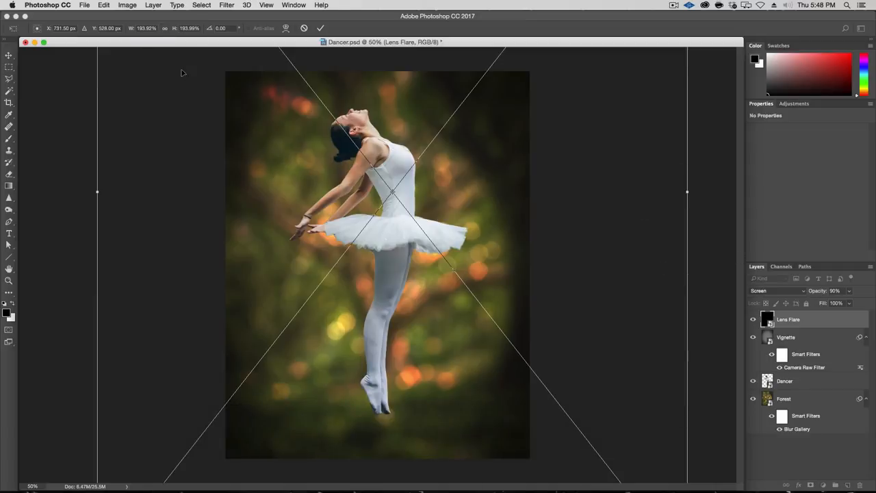
pyautogui.click(165, 28)
pyautogui.click(146, 28)
pyautogui.write('1')
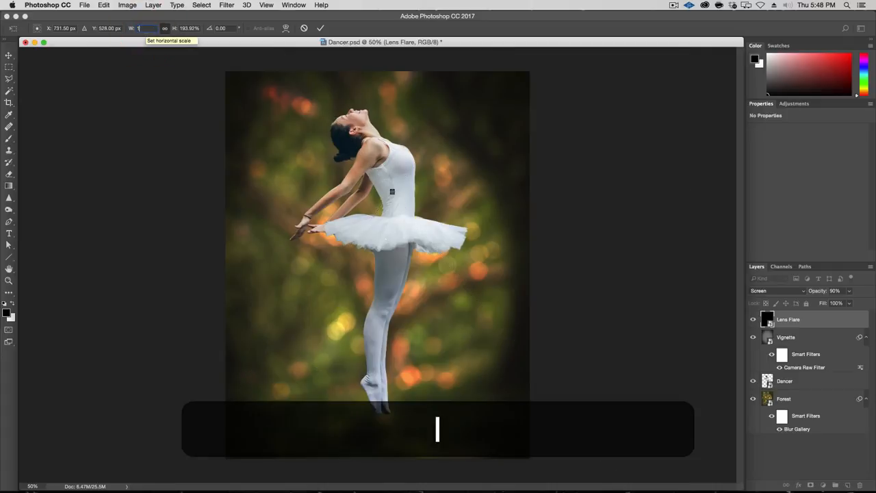
pyautogui.write('70')
pyautogui.press('Return')
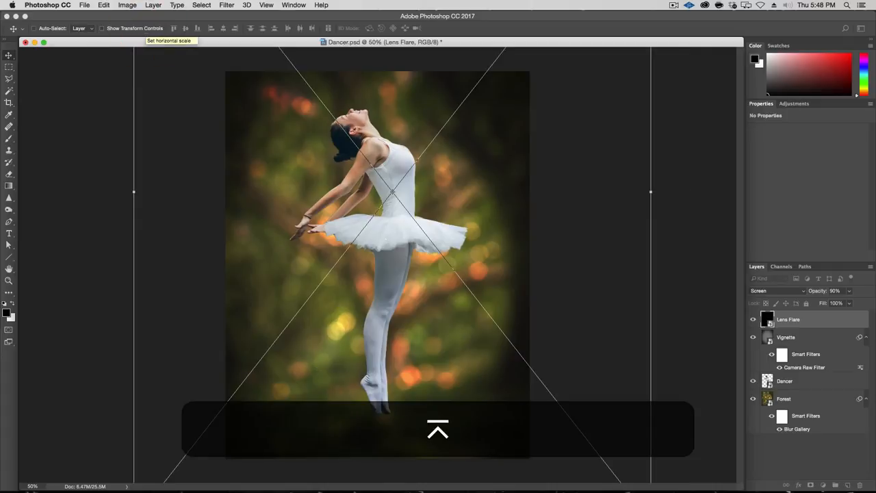
pyautogui.moveTo(439, 228); pyautogui.dragTo(443, 221)
pyautogui.press('Up')
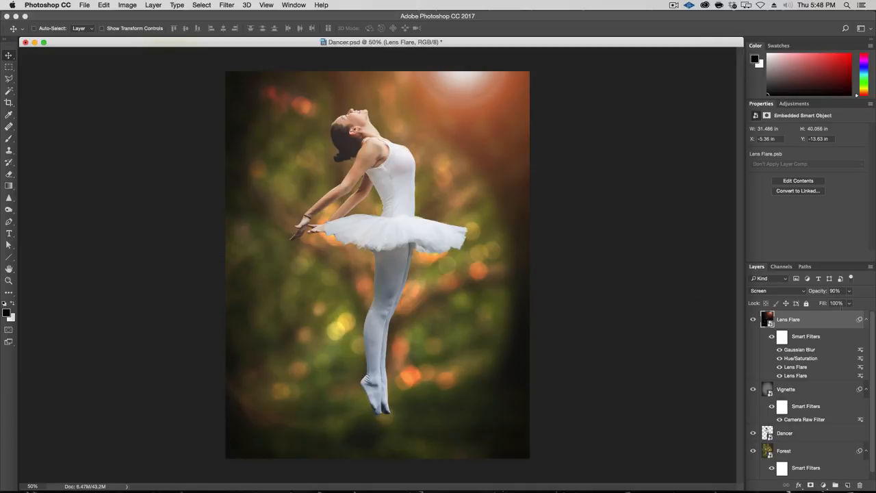
# Check the resized flare's effect by hiding and showing the Lens Flare layer again
pyautogui.click(753, 320)
pyautogui.click(753, 320)
pyautogui.click(753, 320)
pyautogui.click(753, 320)
pyautogui.doubleClick(801, 359)
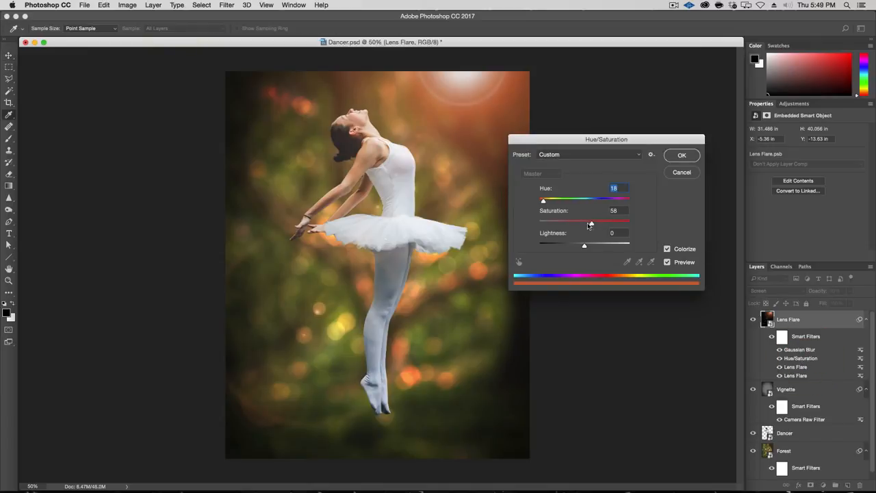
pyautogui.click(545, 202)
pyautogui.click(544, 202)
pyautogui.click(681, 264)
pyautogui.click(681, 263)
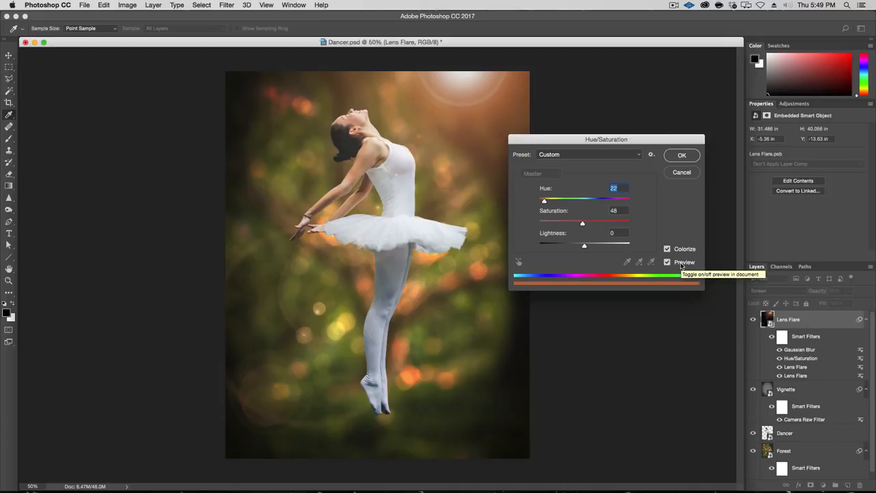
pyautogui.click(681, 265)
pyautogui.click(681, 265)
pyautogui.click(683, 173)
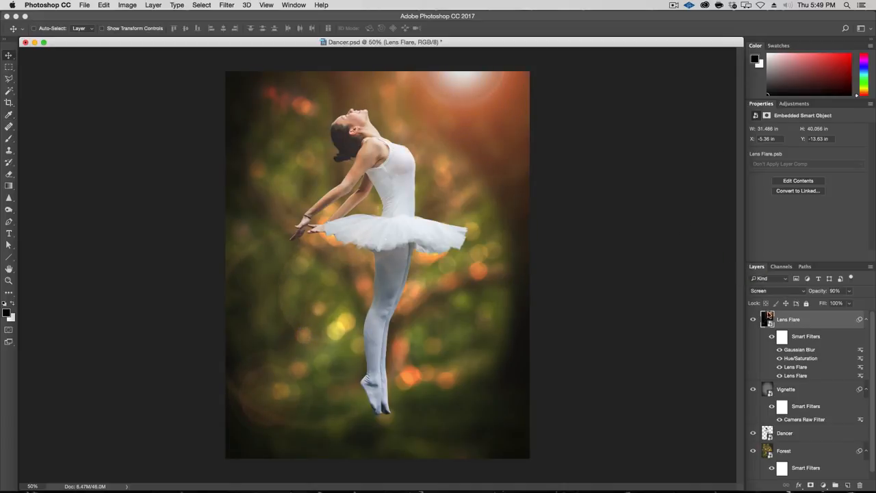
# Edit the Lens Flare layer's Hue/Saturation filter, shifting the hue toward a warmer orange and setting saturation to 50
pyautogui.doubleClick(799, 359)
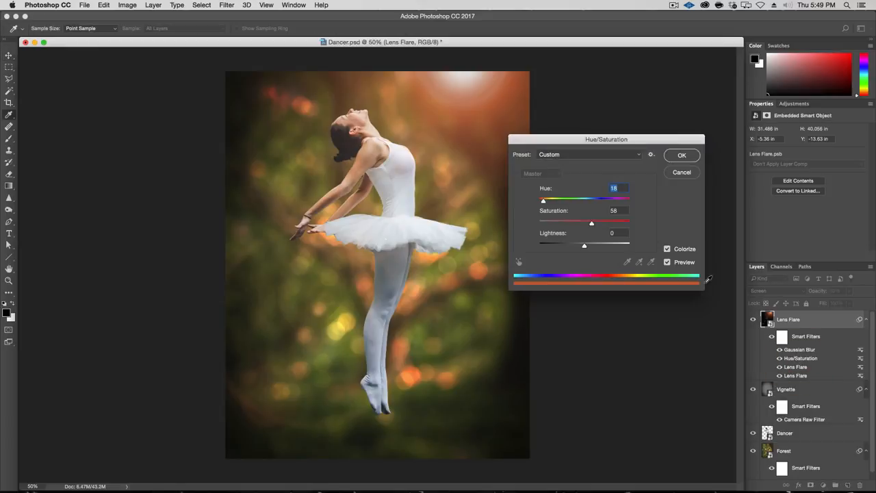
pyautogui.moveTo(545, 203); pyautogui.dragTo(545, 200)
pyautogui.moveTo(592, 223); pyautogui.dragTo(584, 223)
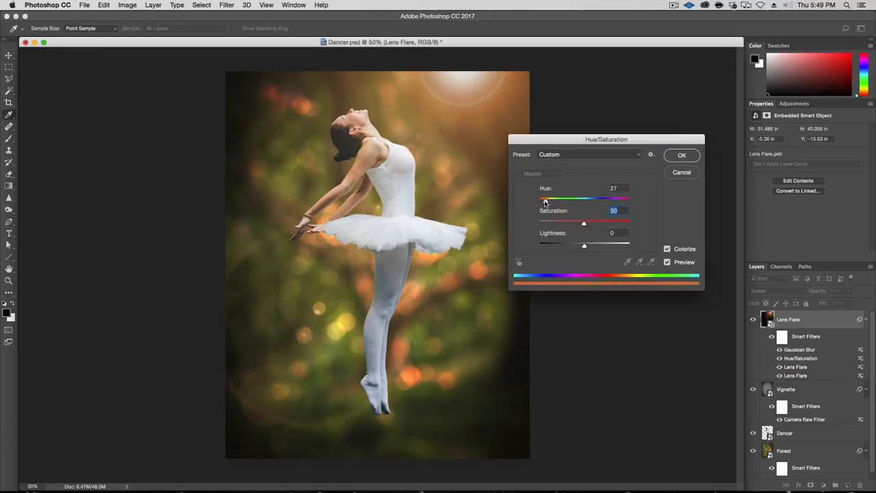
pyautogui.moveTo(547, 200); pyautogui.dragTo(545, 203)
pyautogui.click(685, 155)
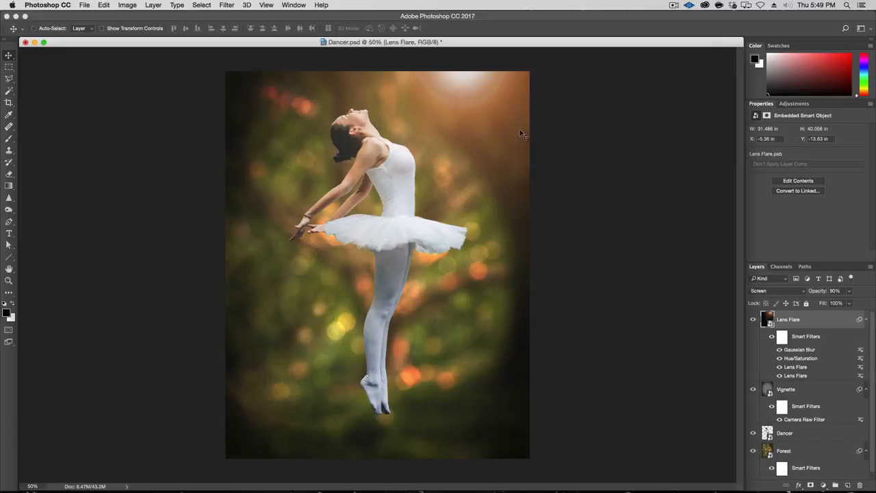
# Shift the lens flare slightly to the right along the image's top edge and collapse the layer's smart filter list
pyautogui.press('v')
pyautogui.moveTo(419, 103); pyautogui.dragTo(486, 104)
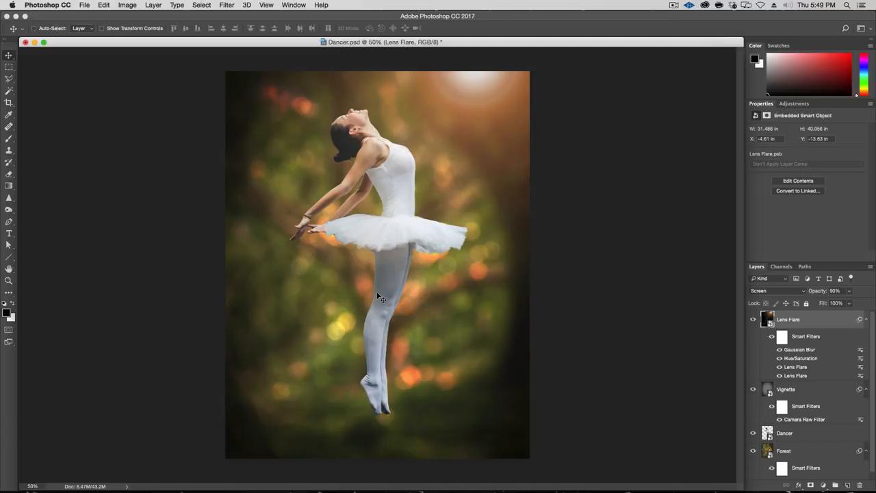
pyautogui.click(867, 320)
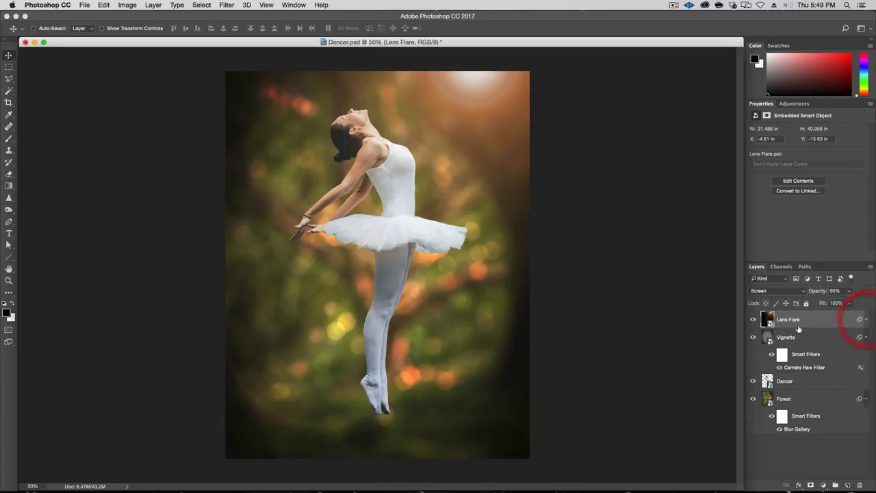
# Compare the image with and without the retinted flare by repeatedly toggling the Lens Flare layer's visibility
pyautogui.click(754, 320)
pyautogui.click(753, 321)
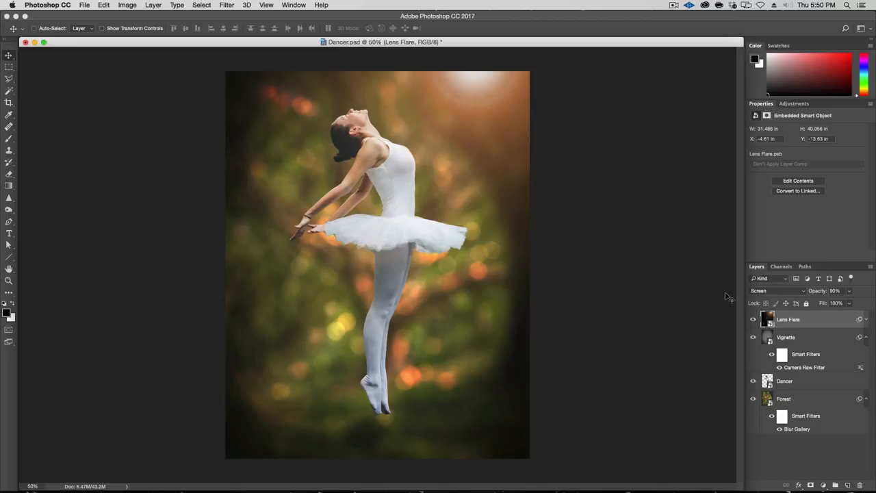
pyautogui.click(754, 320)
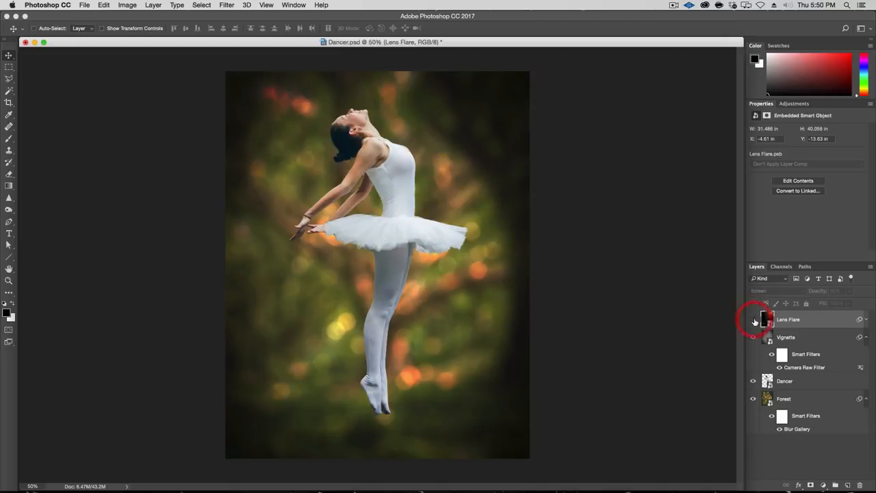
pyautogui.click(753, 319)
pyautogui.click(754, 320)
pyautogui.click(754, 320)
pyautogui.click(754, 320)
pyautogui.click(754, 320)
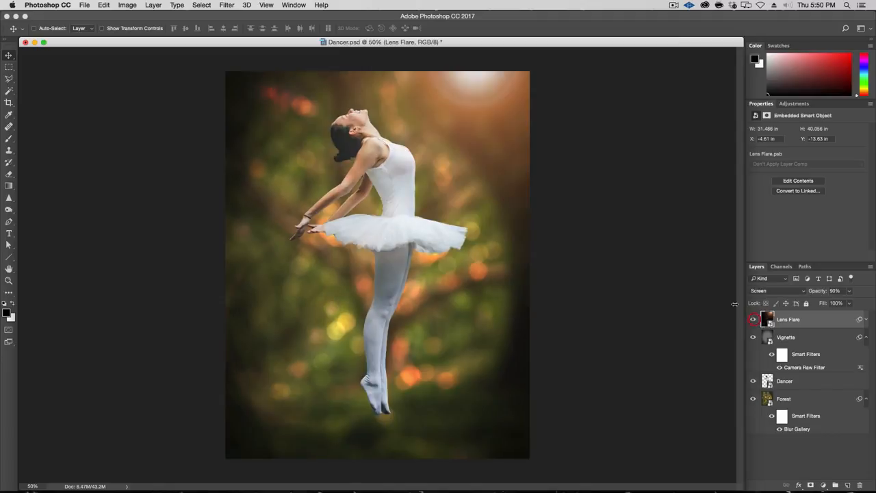
# Add a layer mask to the Lens Flare layer and set up a soft brush of 124 px with 0% hardness
pyautogui.click(811, 484)
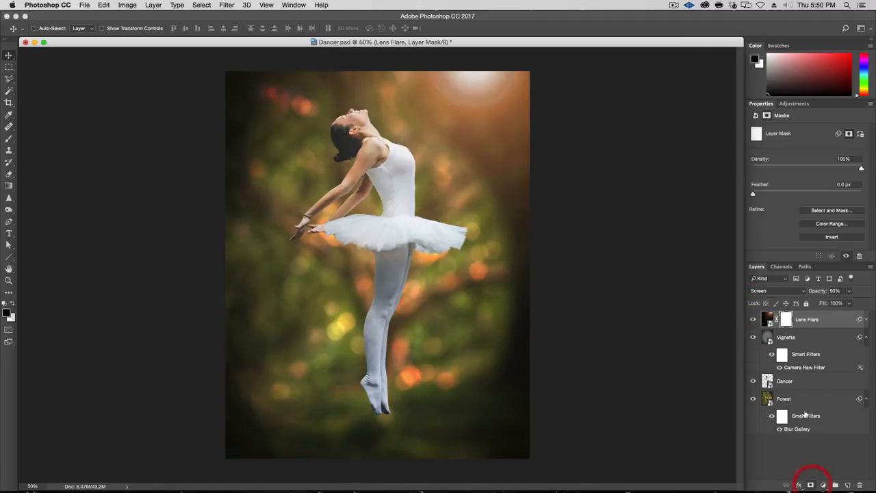
pyautogui.press('b')
pyautogui.rightClick(349, 205)
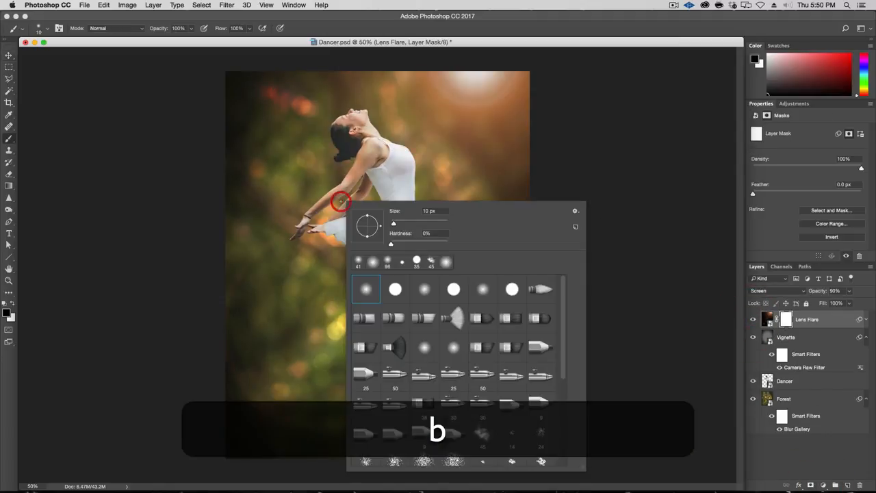
pyautogui.click(417, 226)
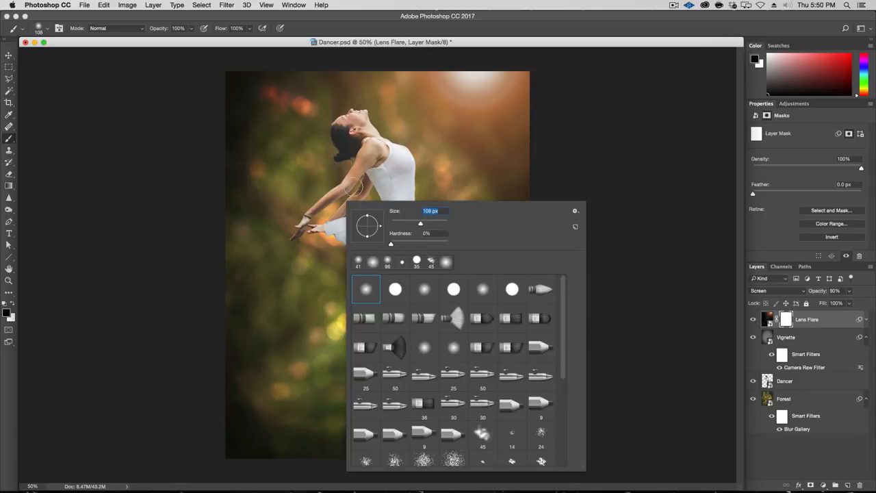
pyautogui.moveTo(421, 226); pyautogui.dragTo(425, 225)
pyautogui.press('Return')
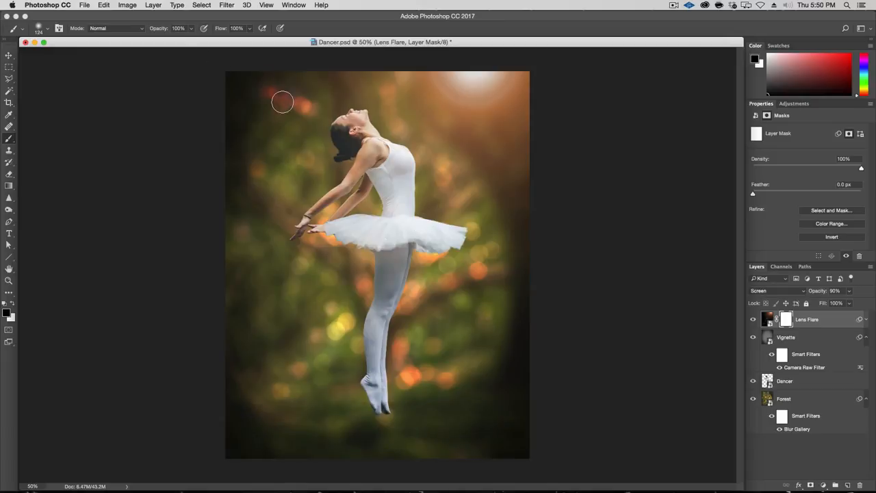
# Paint black at 20% opacity on the Lens Flare mask over the dancer's hair, back, waist and legs
pyautogui.press('2')
pyautogui.press('0')
pyautogui.moveTo(348, 158); pyautogui.dragTo(337, 143)
pyautogui.moveTo(333, 141)
pyautogui.mouseDown()
pyautogui.moveTo(350, 153)
pyautogui.moveTo(332, 180)
pyautogui.mouseUp()
pyautogui.moveTo(372, 205)
pyautogui.mouseDown()
pyautogui.moveTo(373, 196)
pyautogui.moveTo(383, 200)
pyautogui.mouseUp()
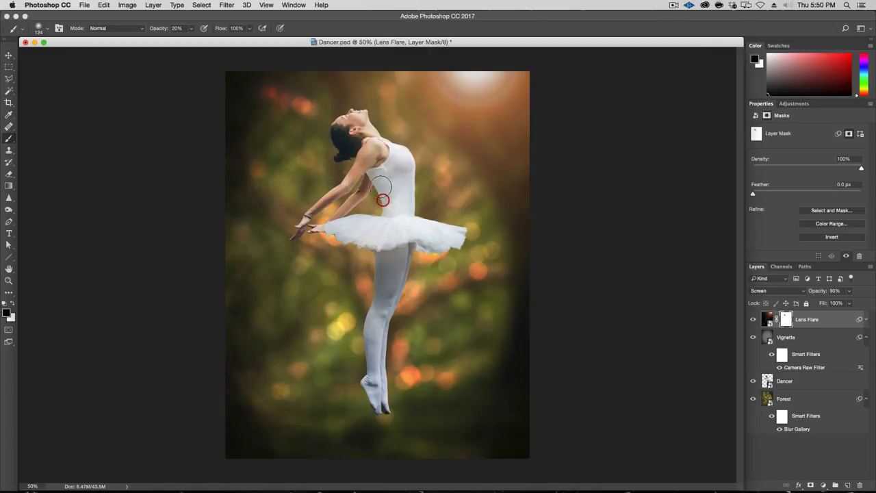
pyautogui.click(378, 215)
pyautogui.moveTo(374, 300)
pyautogui.mouseDown()
pyautogui.moveTo(357, 371)
pyautogui.moveTo(369, 295)
pyautogui.moveTo(367, 334)
pyautogui.moveTo(358, 330)
pyautogui.mouseUp()
# Paint the mask again at 40% brush opacity, enlarging the brush to 193 px, along the dancer's shadow side from hair to feet
pyautogui.press('4')
pyautogui.press('0')
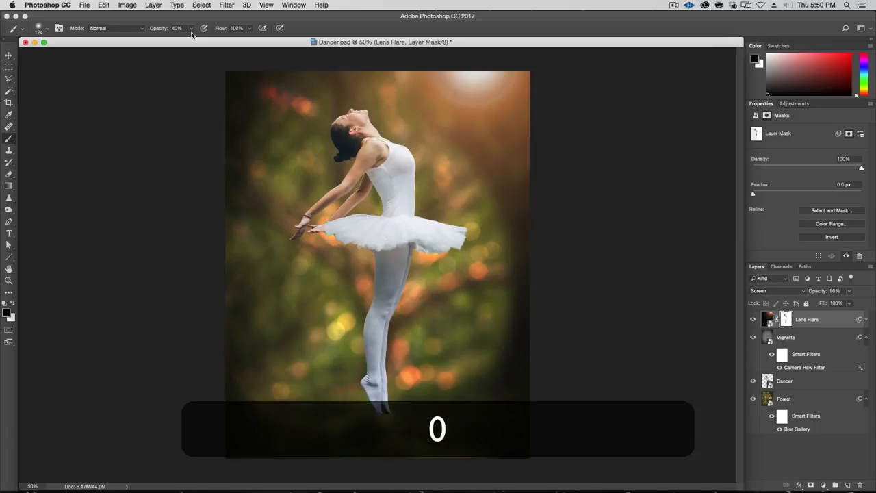
pyautogui.click(338, 159)
pyautogui.moveTo(302, 157); pyautogui.dragTo(313, 156)
pyautogui.click(350, 160)
pyautogui.moveTo(380, 205); pyautogui.dragTo(370, 228)
pyautogui.click(338, 240)
pyautogui.moveTo(364, 303); pyautogui.dragTo(363, 311)
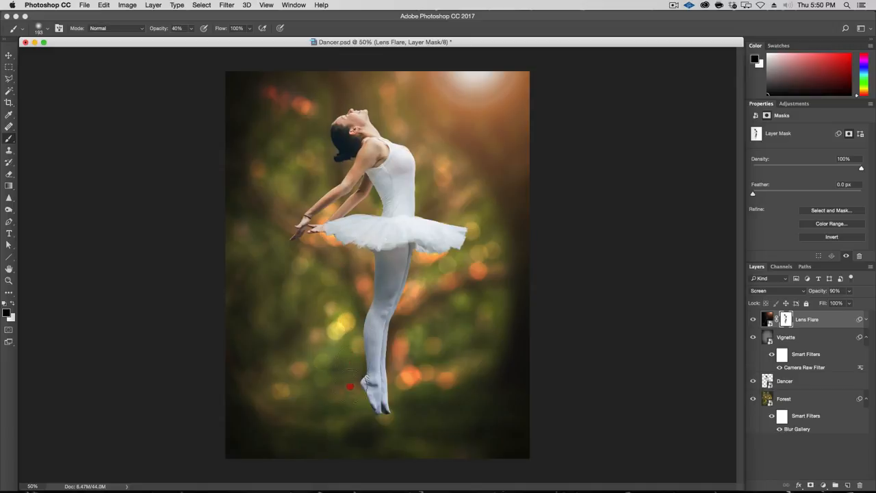
pyautogui.click(370, 414)
# Disable and re-enable the Lens Flare layer mask to compare the dancer's contrast with and without it
pyautogui.rightClick(786, 319)
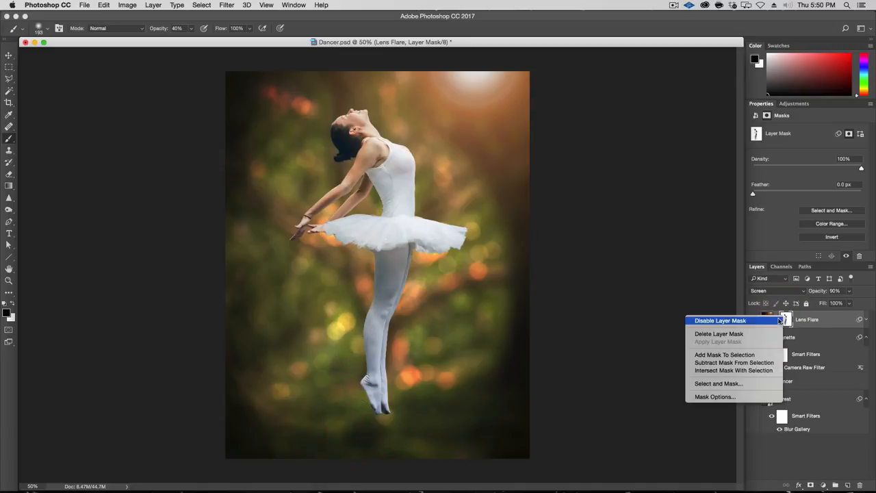
pyautogui.click(780, 320)
pyautogui.rightClick(786, 320)
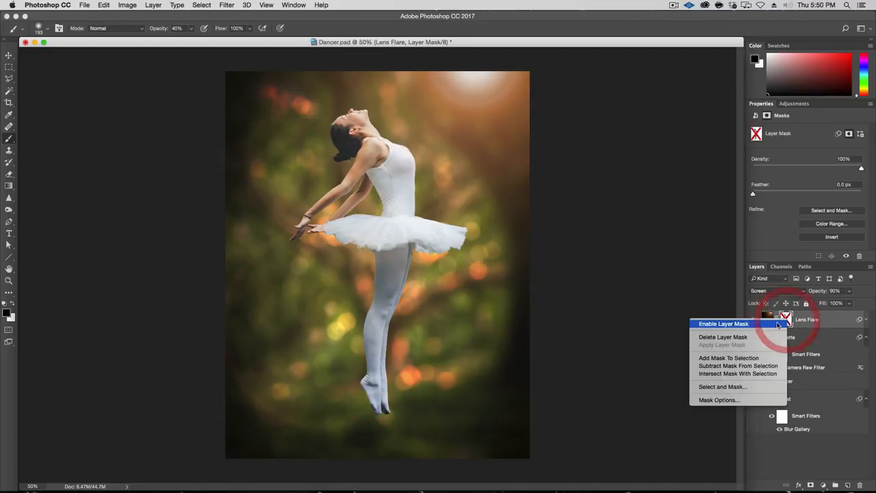
pyautogui.click(781, 321)
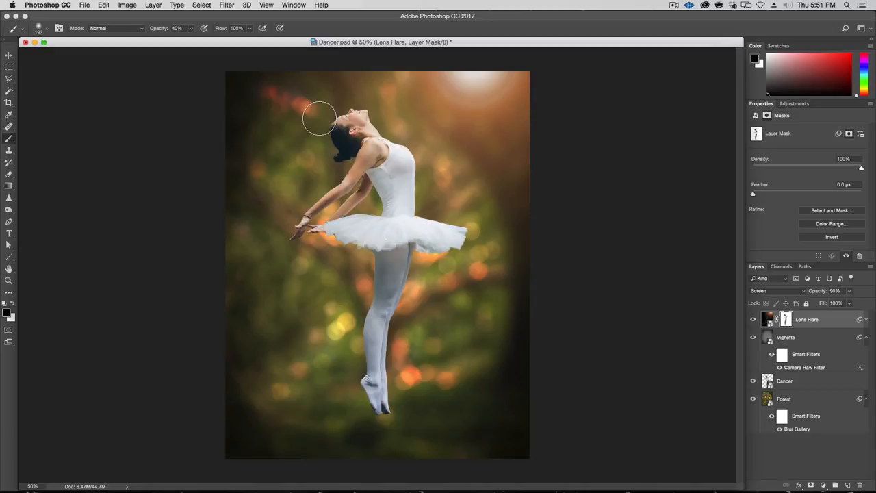
# Open the Lens Flare mask's properties, choosing View Properties as the double-click behavior, and lower the mask density to 66%
pyautogui.moveTo(319, 118)
pyautogui.mouseDown()
pyautogui.moveTo(352, 141)
pyautogui.moveTo(346, 148)
pyautogui.mouseUp()
pyautogui.rightClick(785, 321)
pyautogui.click(812, 317)
pyautogui.doubleClick(786, 320)
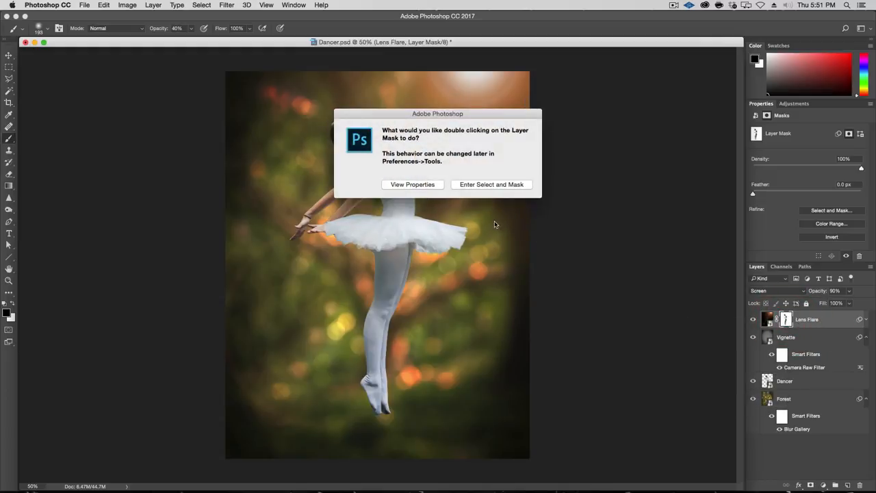
pyautogui.click(413, 184)
pyautogui.doubleClick(787, 319)
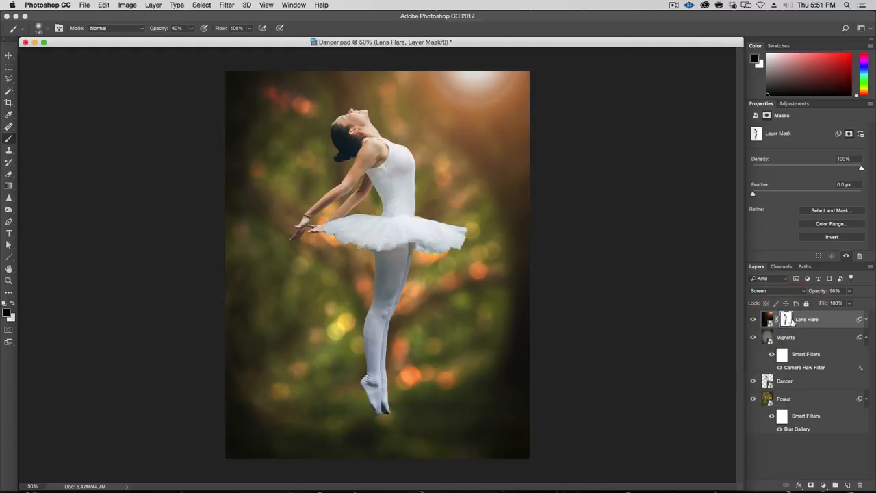
pyautogui.moveTo(862, 169); pyautogui.dragTo(822, 167)
# Load the Dancer layer's outline as a selection and make the Lens Flare layer the only active layer
pyautogui.press('super')
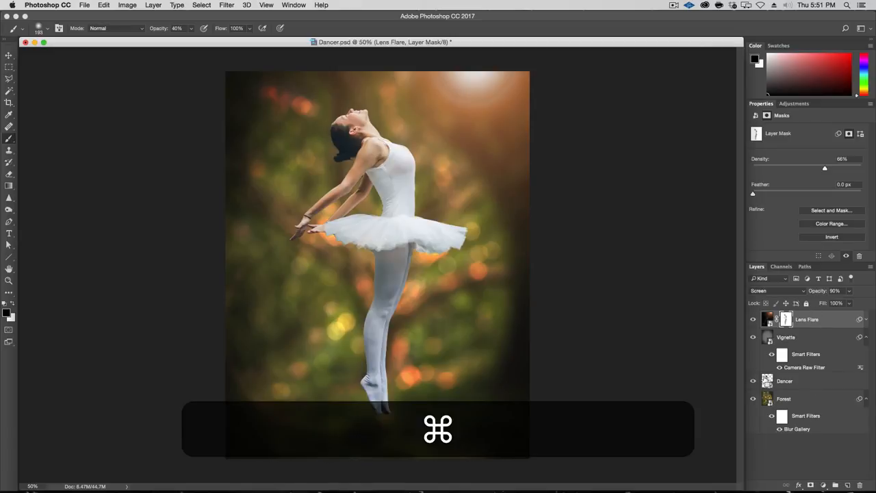
pyautogui.keyDown('super'); pyautogui.click(766, 380); pyautogui.keyUp('super')
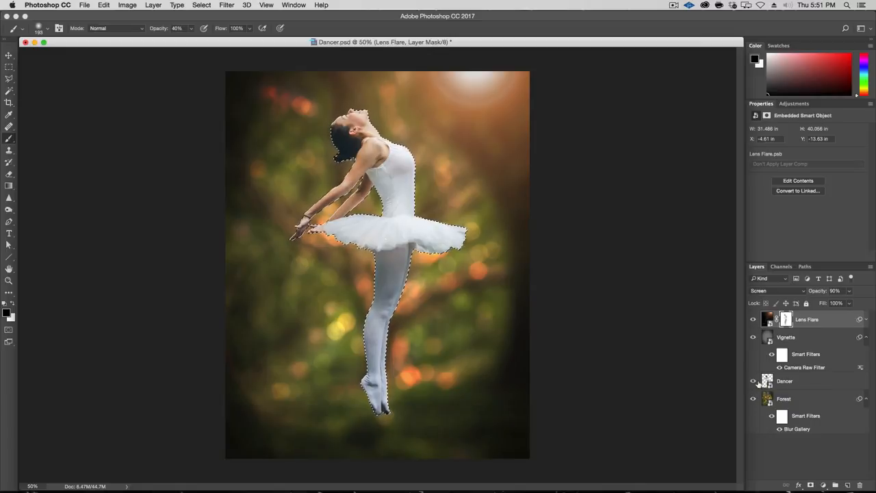
pyautogui.keyDown('super'); pyautogui.click(820, 380); pyautogui.keyUp('super')
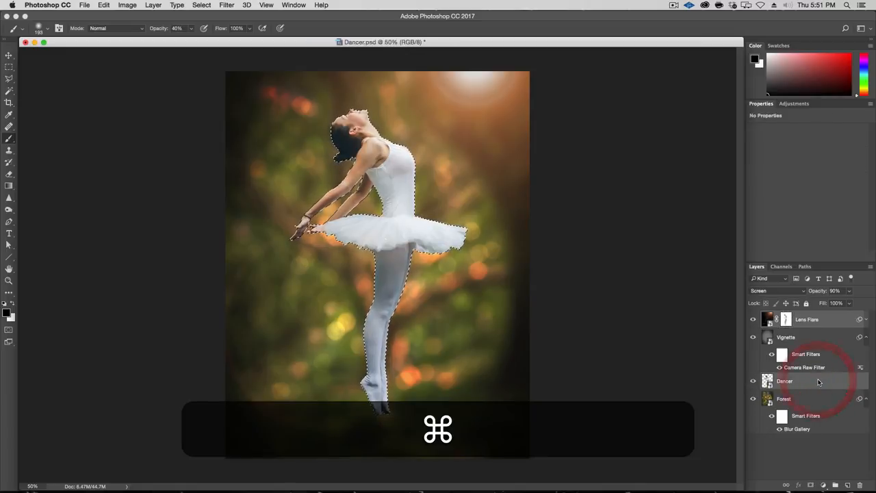
pyautogui.keyDown('super'); pyautogui.click(768, 379); pyautogui.keyUp('super')
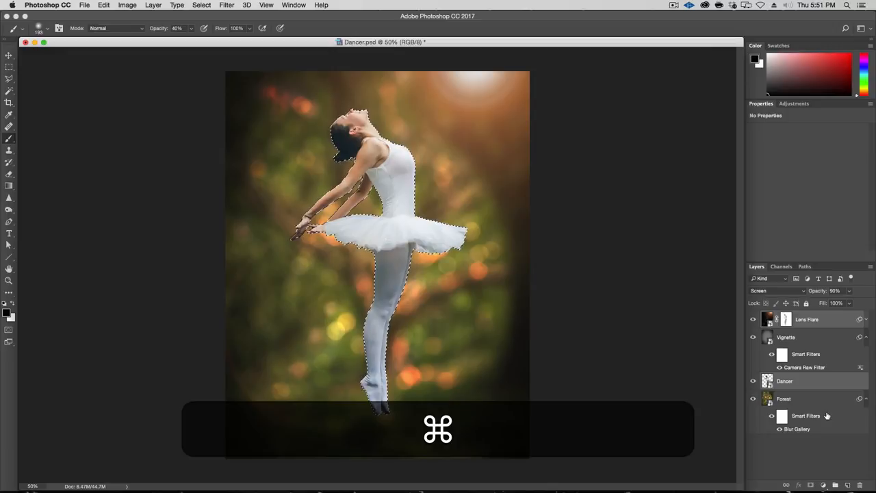
pyautogui.click(830, 323)
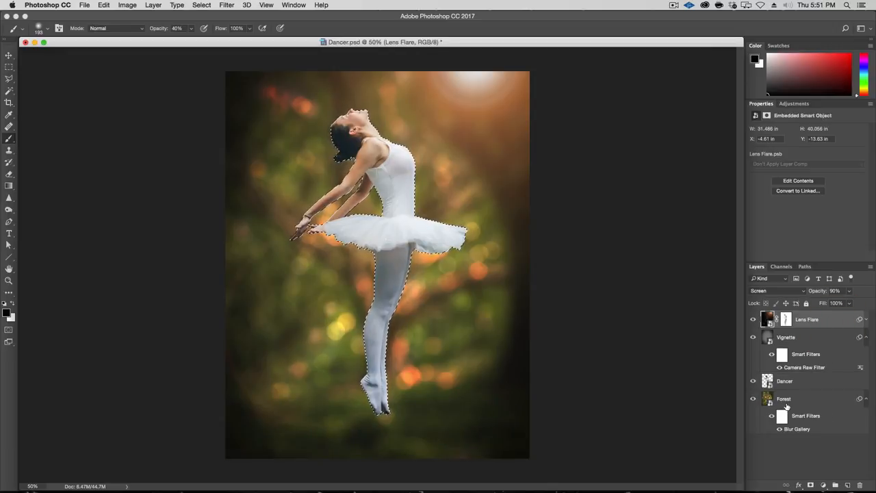
# Create a new layer above Lens Flare and name it Highlight
pyautogui.click(847, 485)
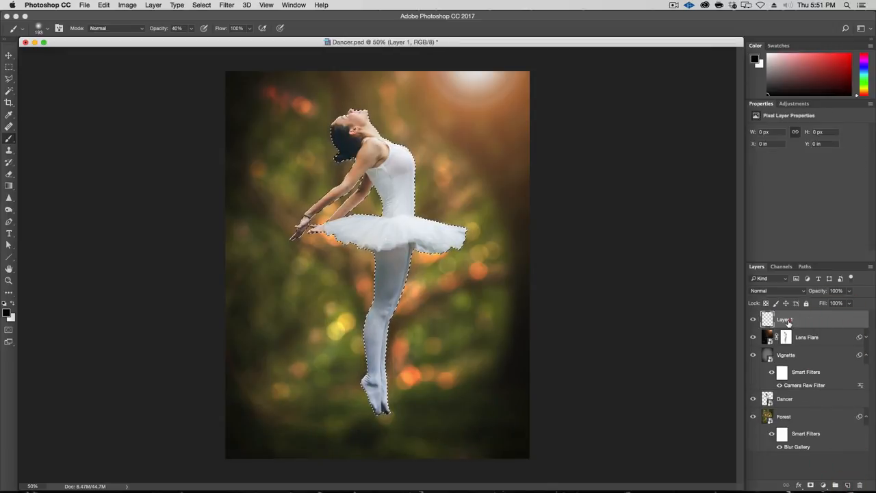
pyautogui.doubleClick(785, 320)
pyautogui.write('Highlight')
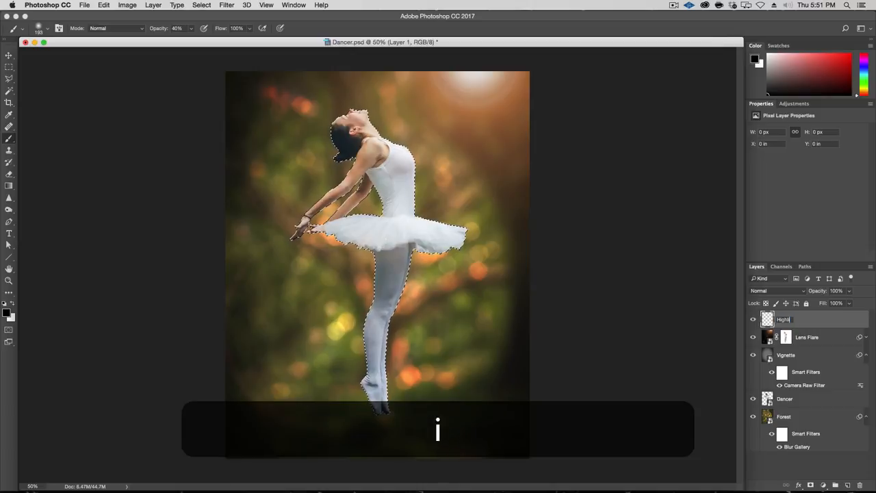
pyautogui.press('Return')
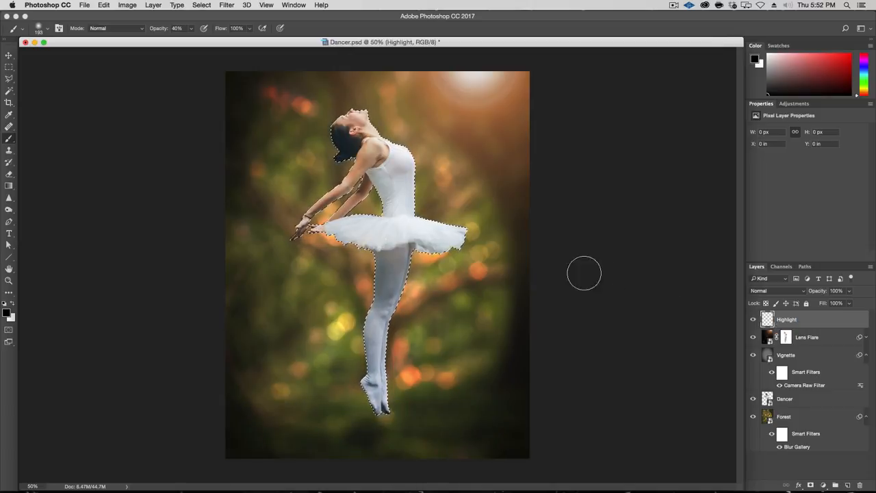
# Convert the dancer selection to a work path, entering a tolerance of .2 pixels, and save the path as Path 1
pyautogui.click(805, 266)
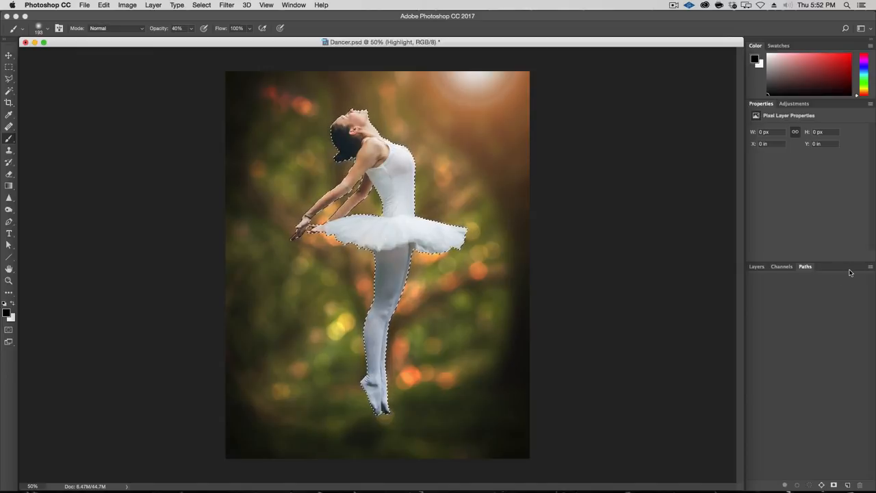
pyautogui.click(871, 267)
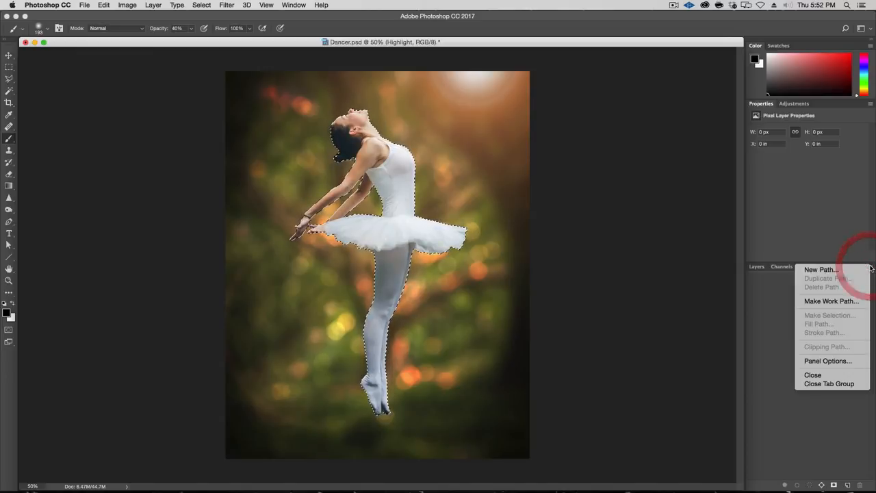
pyautogui.click(859, 301)
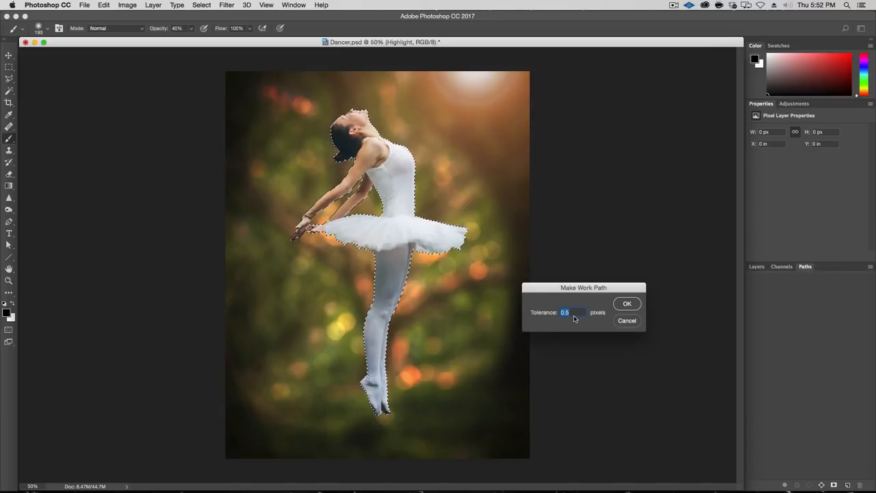
pyautogui.write('2')
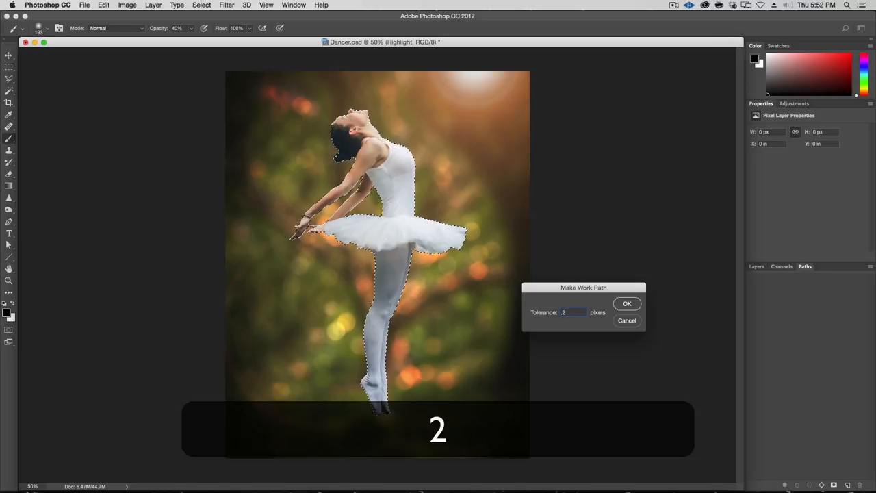
pyautogui.press('Return')
pyautogui.press('Return')
pyautogui.press('Return')
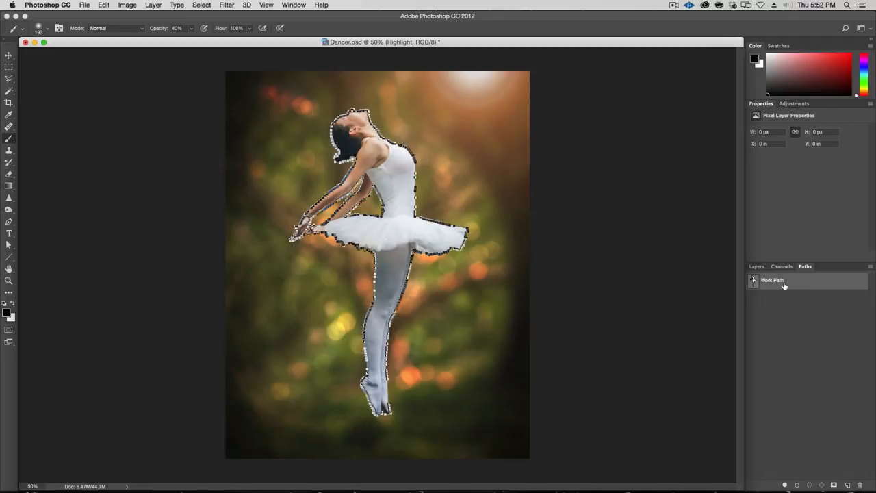
pyautogui.doubleClick(817, 281)
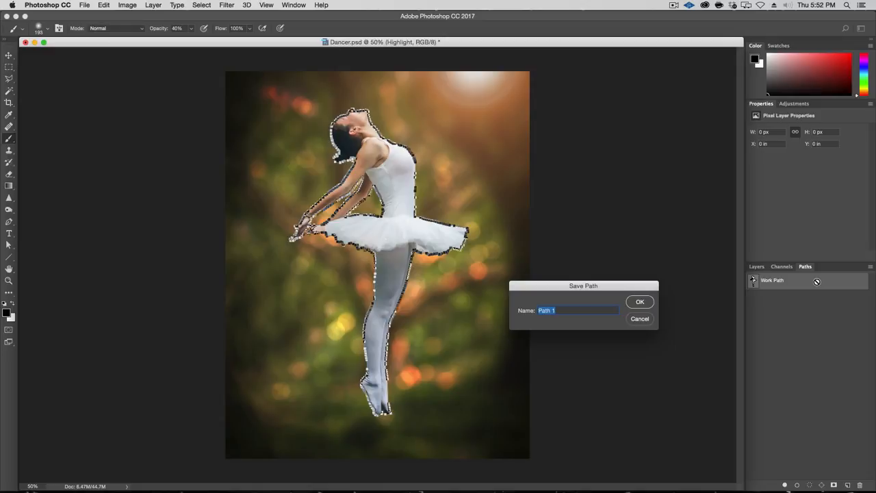
pyautogui.press('Return')
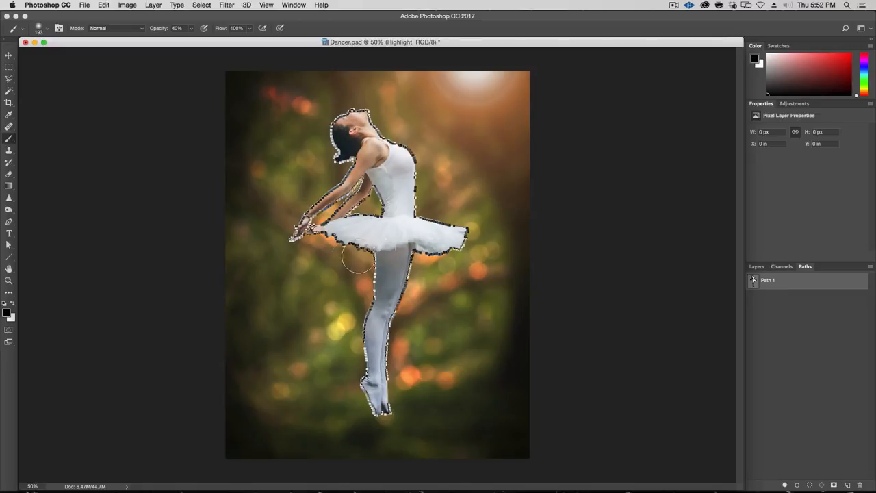
# With the Direct Selection tool, delete the path's anchor points behind the head and along the outer arm, tutu's underside and legs
pyautogui.press('super')
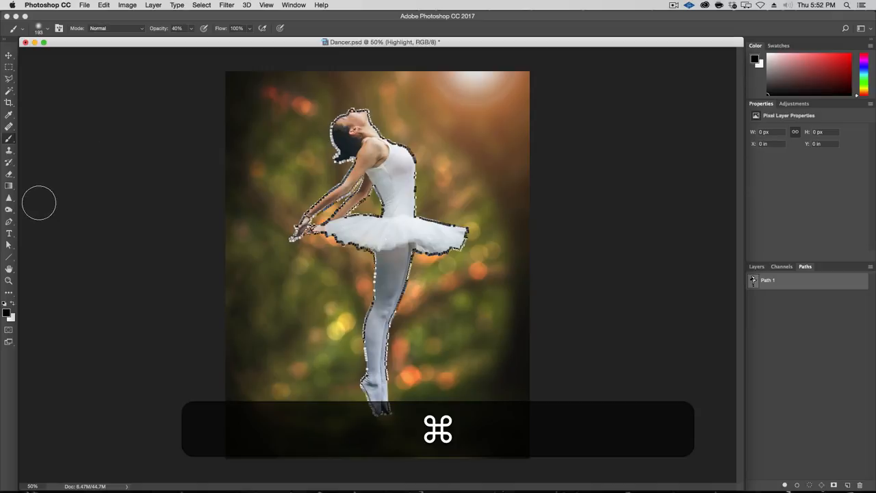
pyautogui.click(10, 245)
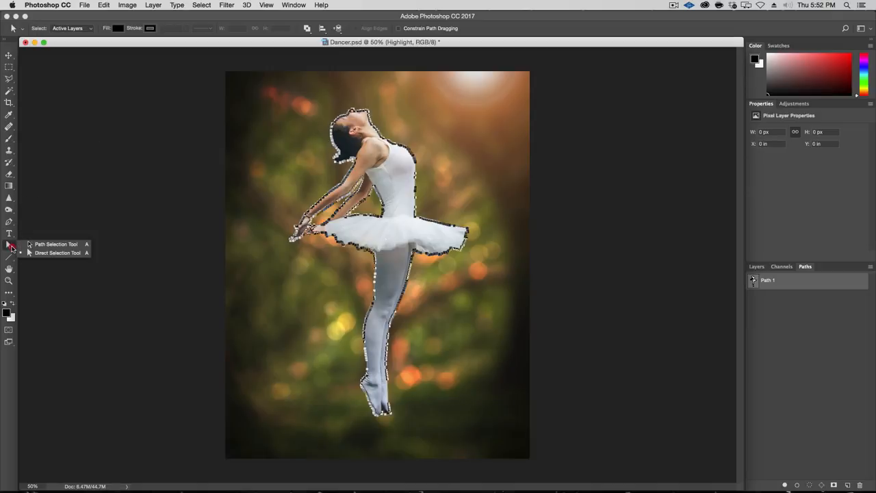
pyautogui.click(35, 252)
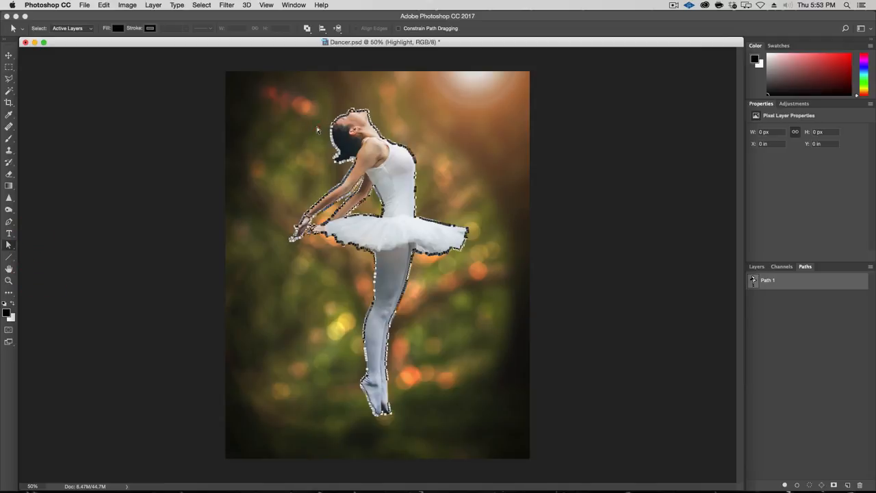
pyautogui.moveTo(317, 127); pyautogui.dragTo(347, 145)
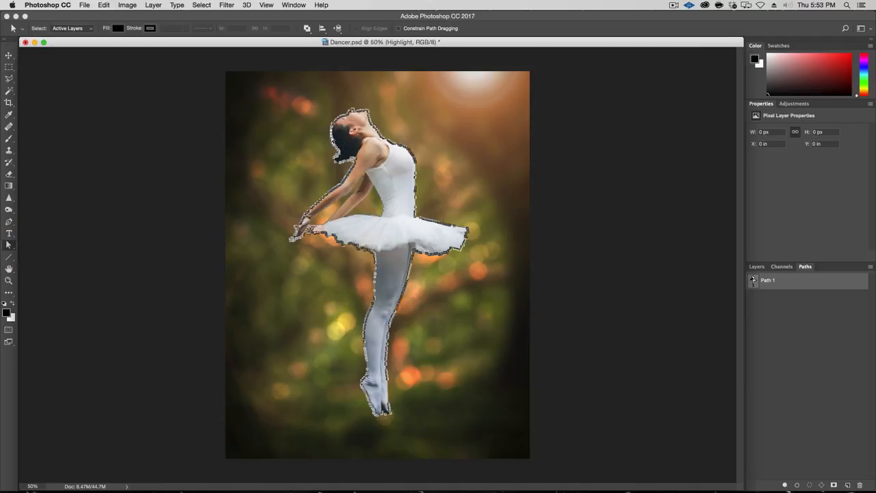
pyautogui.press('BackSpace')
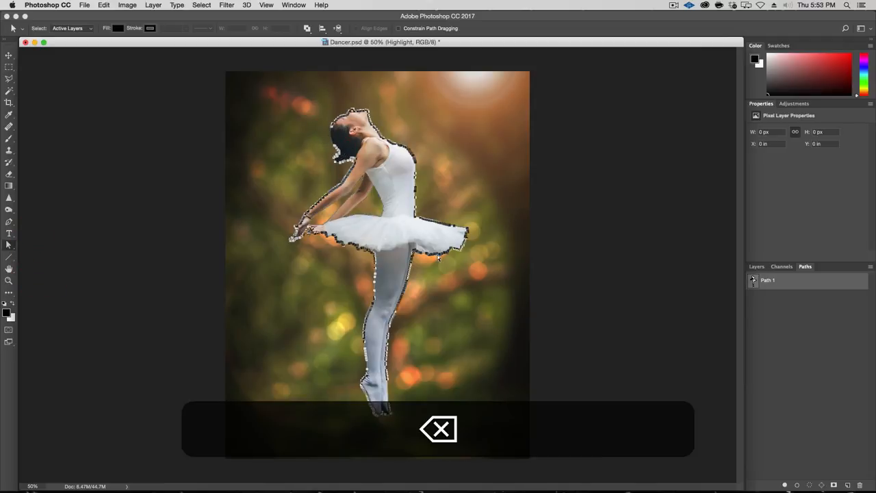
pyautogui.moveTo(456, 237); pyautogui.dragTo(428, 256)
pyautogui.press('BackSpace')
pyautogui.press('BackSpace')
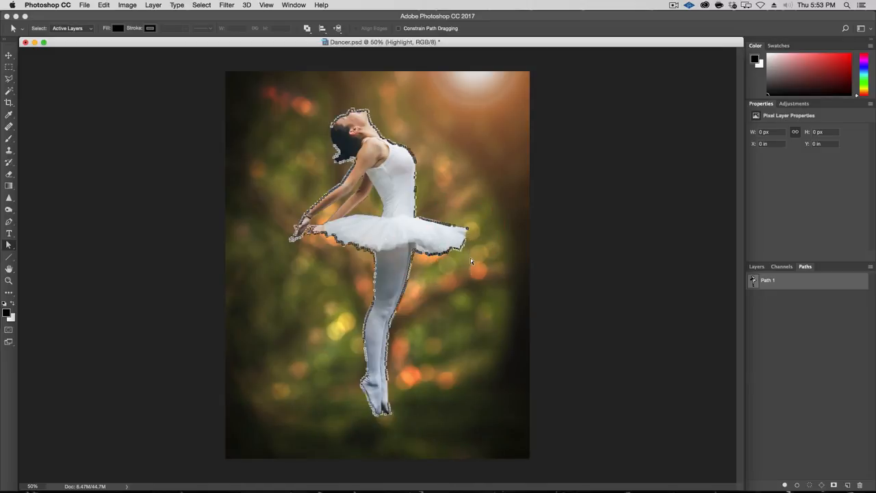
pyautogui.press('BackSpace')
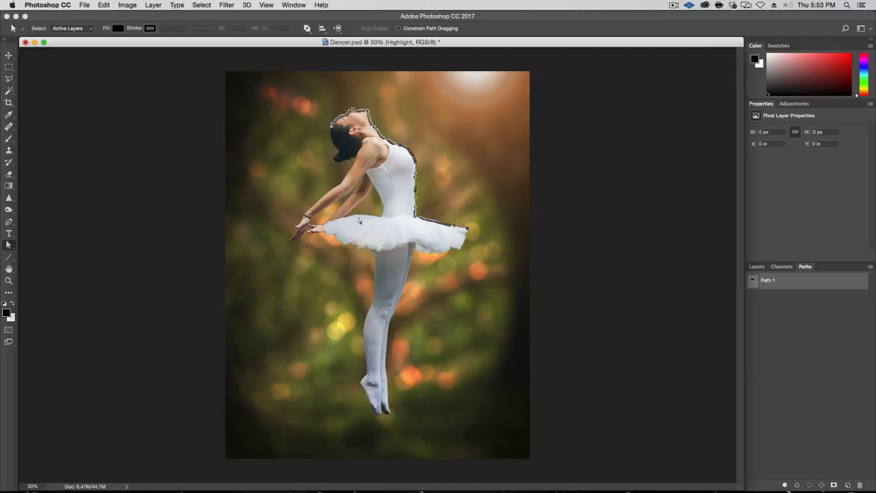
# Delete the leftover anchor points by the inner arm and hair bun, keeping only the path from the face to the tutu's tip
pyautogui.moveTo(309, 229); pyautogui.dragTo(386, 166)
pyautogui.press('BackSpace')
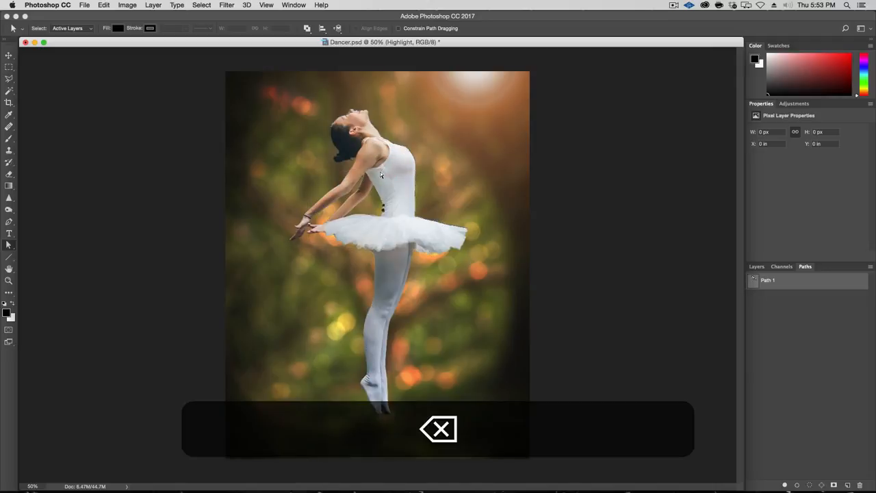
pyautogui.press('BackSpace')
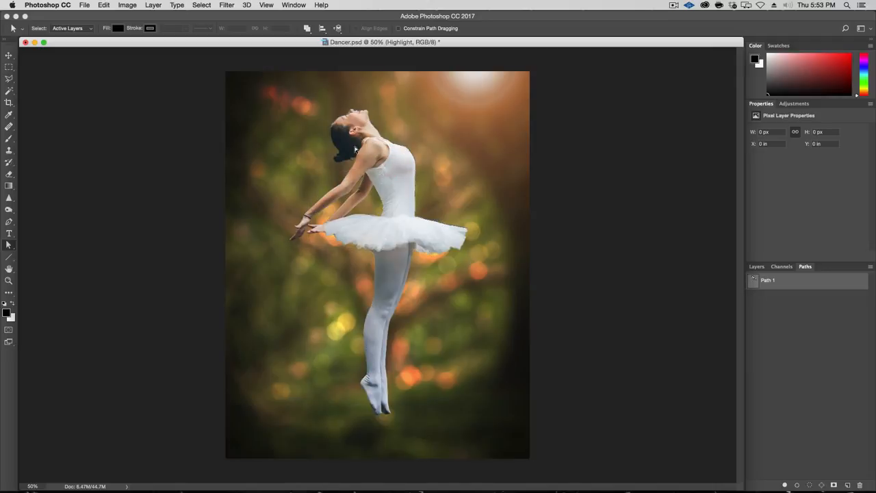
pyautogui.moveTo(239, 88); pyautogui.dragTo(580, 445)
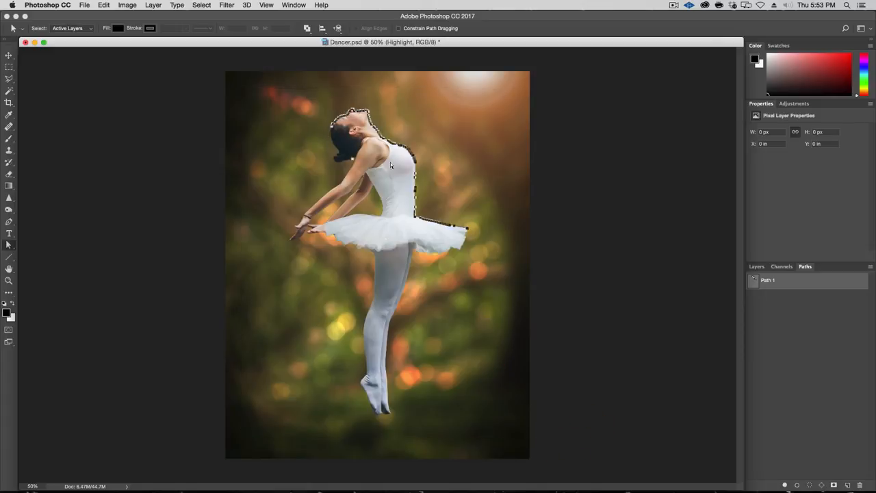
pyautogui.click(347, 156)
pyautogui.press('BackSpace')
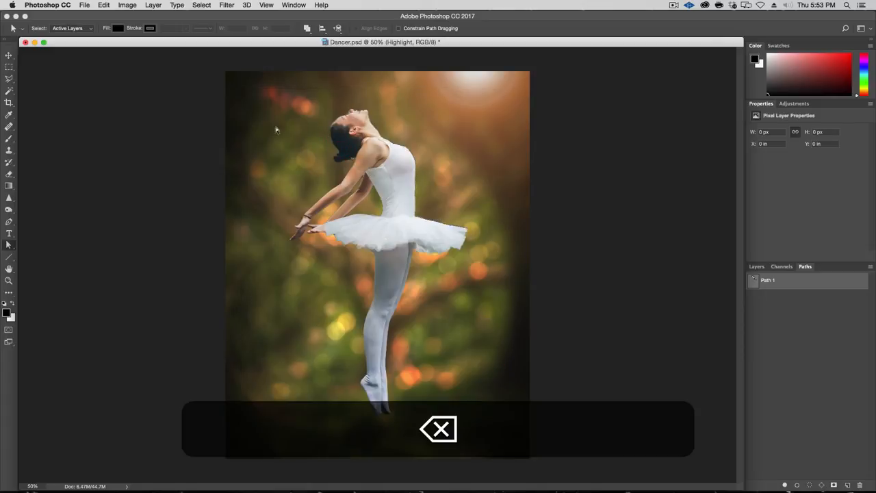
pyautogui.moveTo(243, 96); pyautogui.dragTo(567, 468)
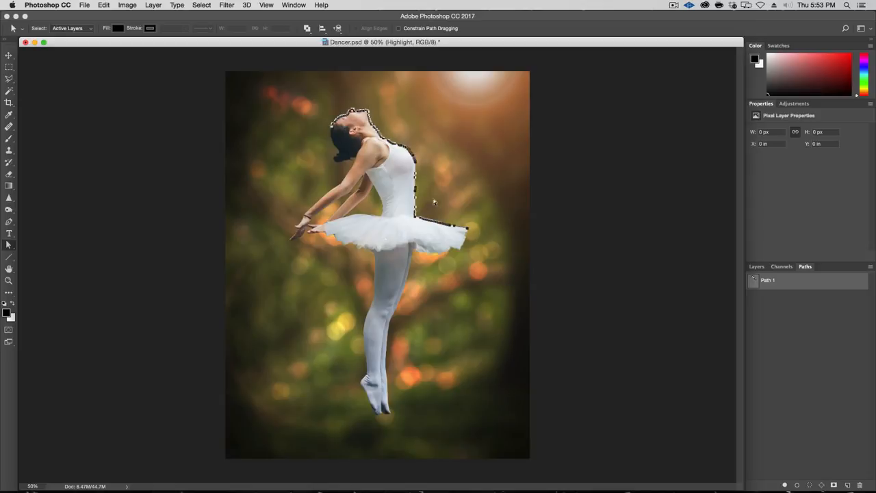
# Deselect Path 1 and return to the layer list with the Highlight layer active
pyautogui.click(803, 337)
pyautogui.click(797, 281)
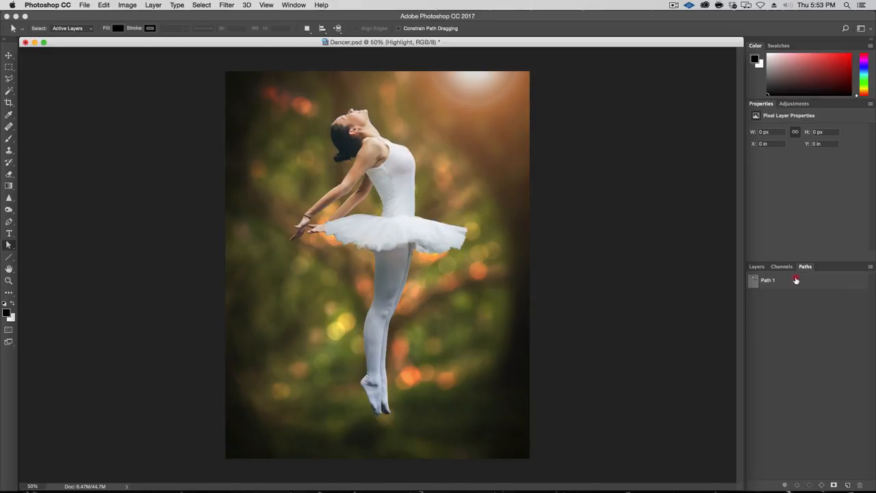
pyautogui.click(821, 336)
pyautogui.click(758, 267)
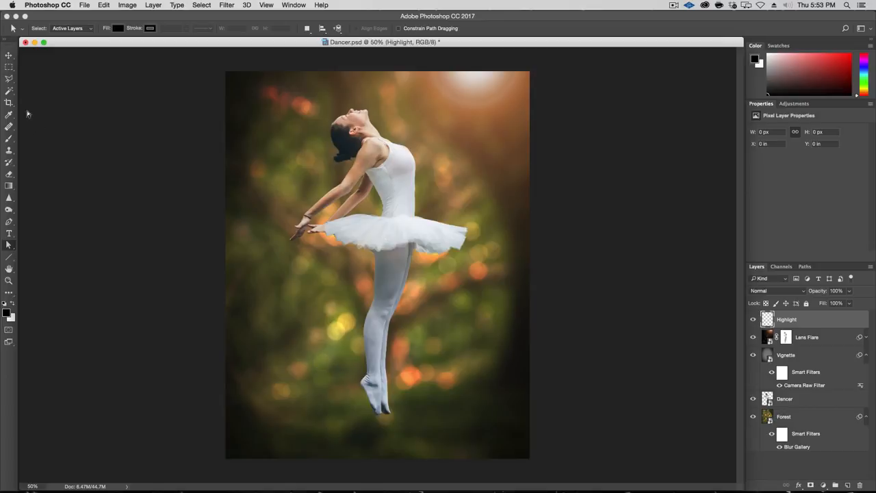
# Activate the Brush tool and choose the 45 px textured brush preset
pyautogui.press('b')
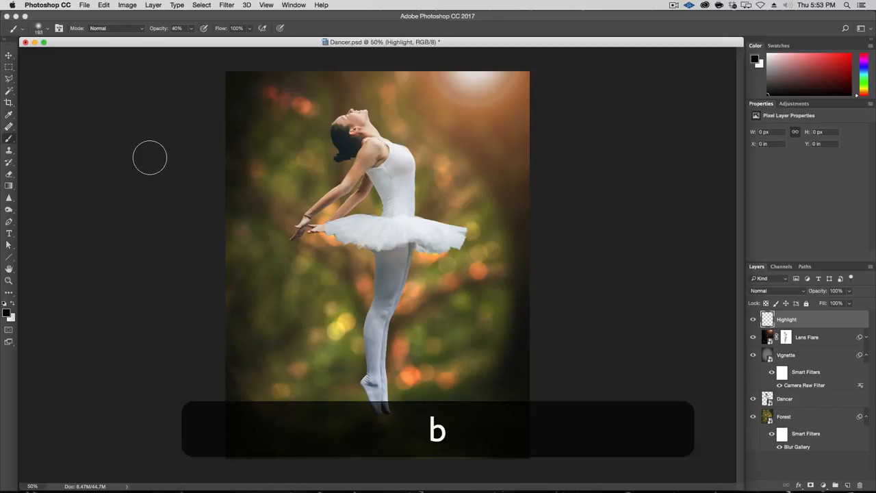
pyautogui.rightClick(291, 165)
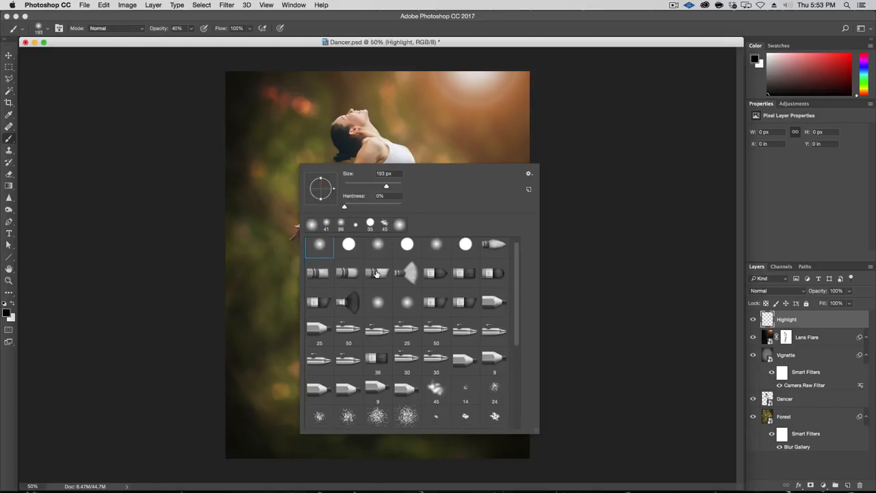
pyautogui.scroll(-3, 380, 281)
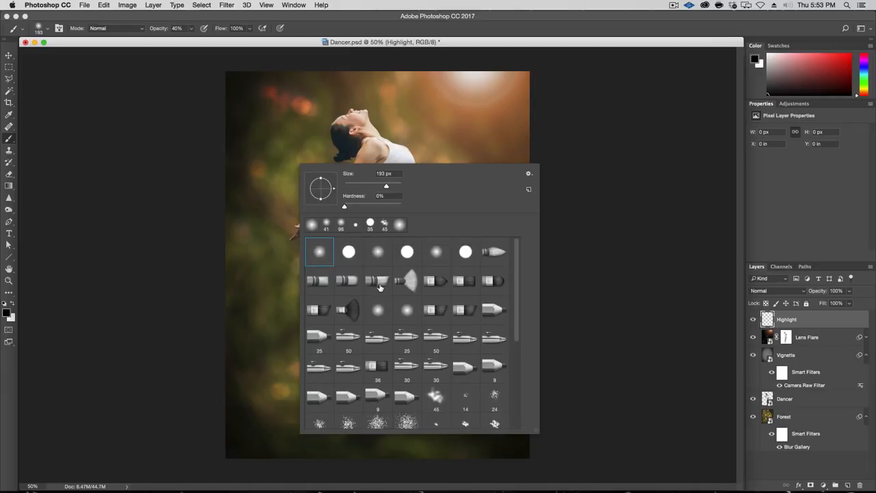
pyautogui.scroll(-3, 388, 290)
pyautogui.scroll(3, 391, 288)
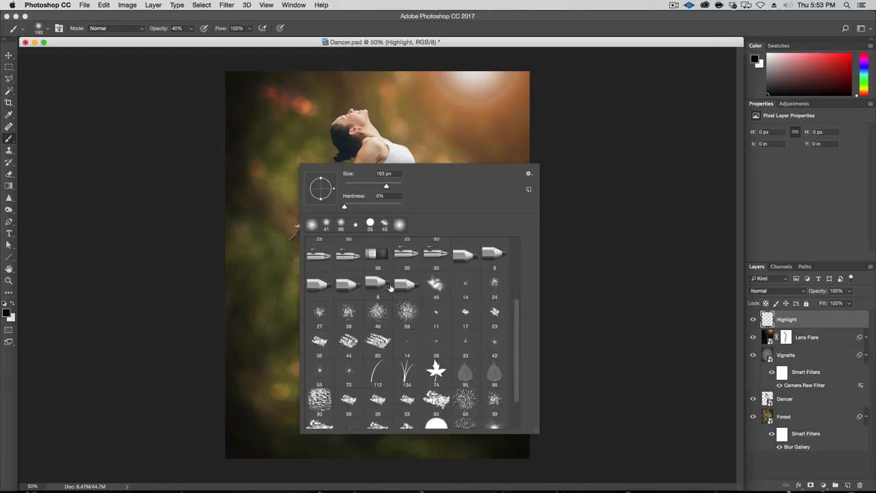
pyautogui.click(438, 320)
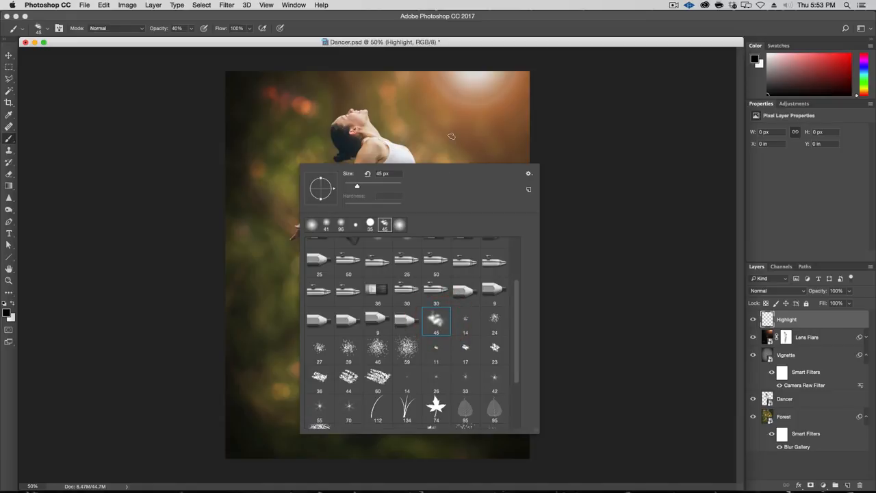
pyautogui.press('Return')
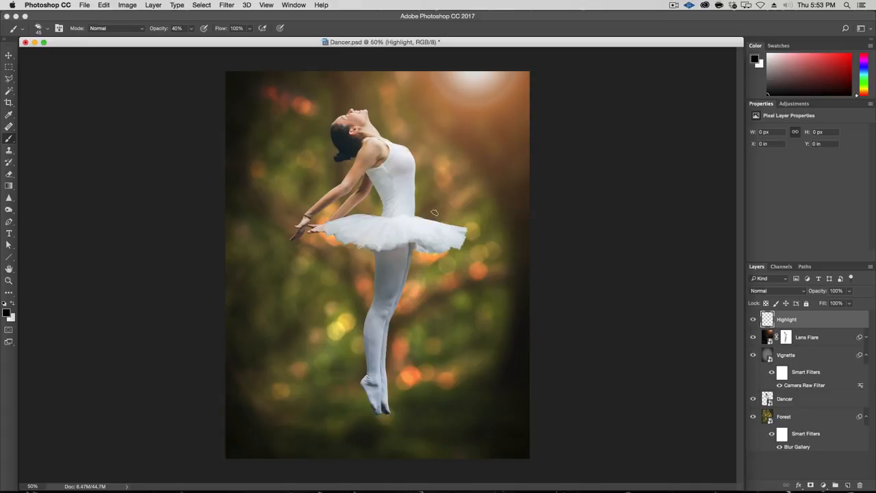
# Make white the foreground color, reduce the brush size to 21 px, and undo a trial stroke painted beside the dancer
pyautogui.press('x')
pyautogui.hotkey('ctrl', 'alt')
pyautogui.moveTo(437, 146)
pyautogui.mouseDown()
pyautogui.moveTo(420, 145)
pyautogui.moveTo(479, 146)
pyautogui.mouseUp()
pyautogui.moveTo(377, 94)
pyautogui.mouseDown()
pyautogui.moveTo(412, 106)
pyautogui.moveTo(478, 264)
pyautogui.mouseUp()
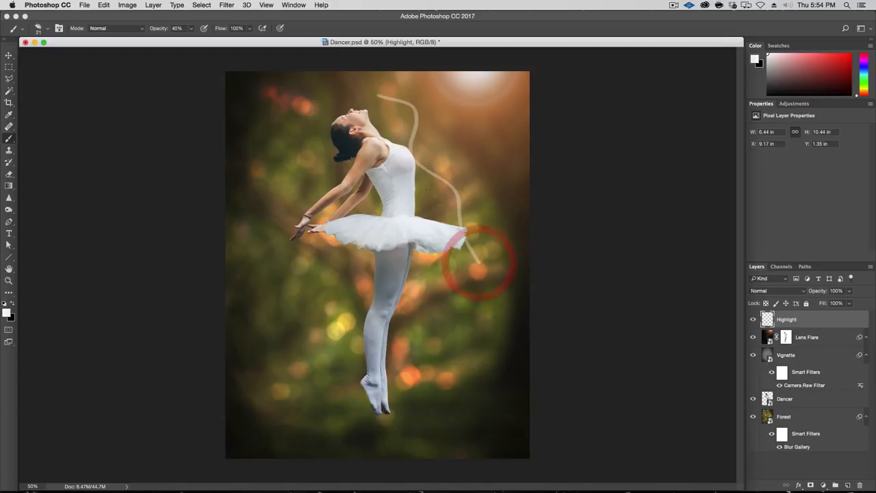
pyautogui.press('super+z')
# Set the brush opacity to 100% and paint two trial strokes, beside and across the dancer's torso, undoing each one
pyautogui.press('super+0')
pyautogui.press('0')
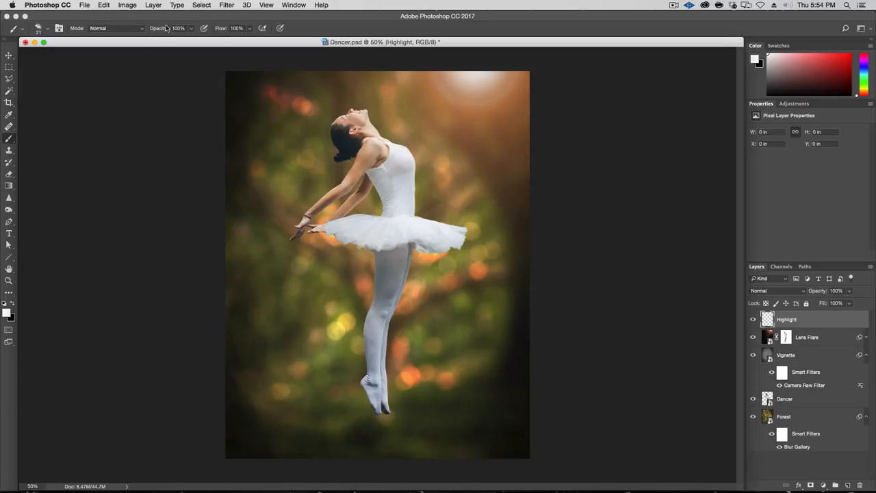
pyautogui.moveTo(365, 103)
pyautogui.mouseDown()
pyautogui.moveTo(436, 163)
pyautogui.moveTo(456, 233)
pyautogui.mouseUp()
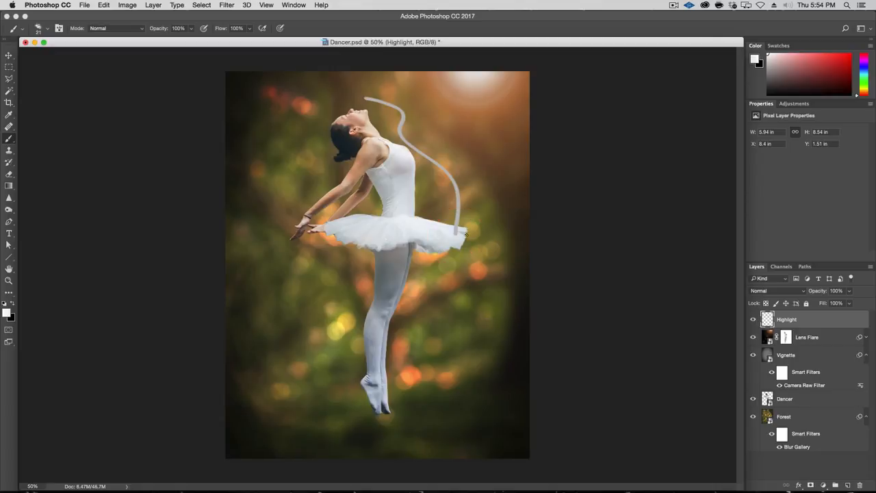
pyautogui.press('super+z')
pyautogui.moveTo(421, 126); pyautogui.dragTo(382, 211)
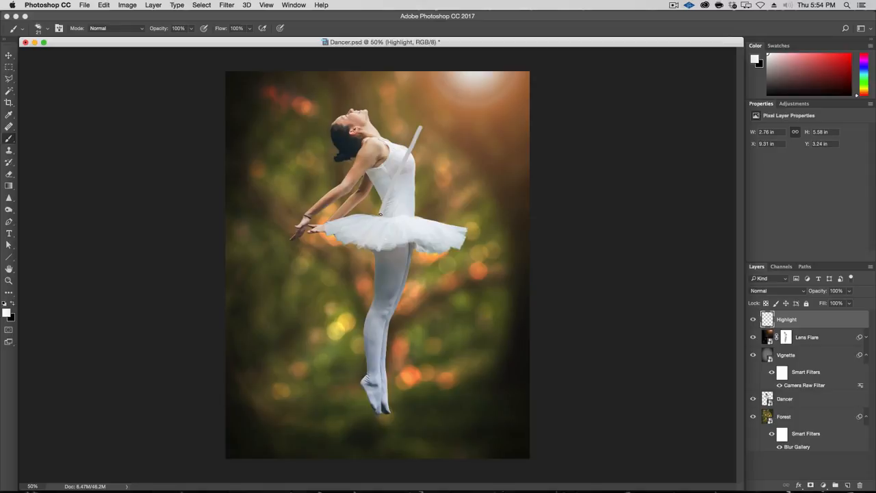
pyautogui.press('super+z')
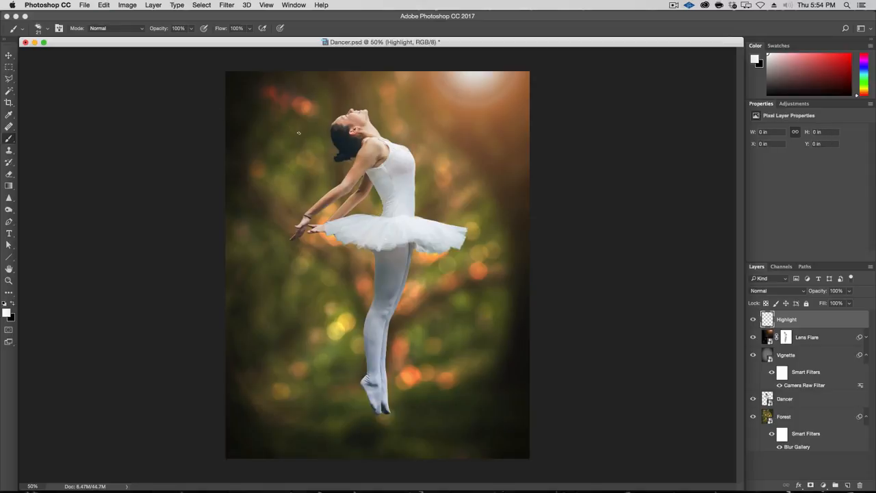
# Switch to the 14 px textured brush preset and undo a trial stroke painted beside the dancer
pyautogui.rightClick(294, 133)
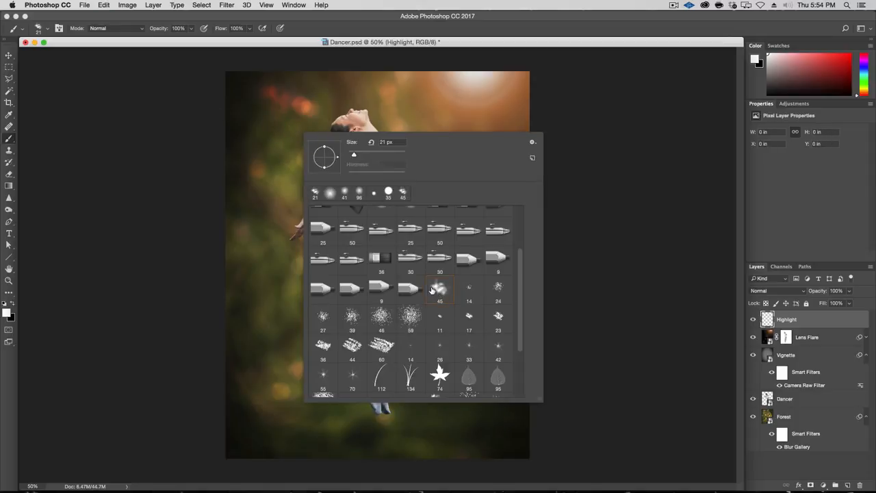
pyautogui.click(469, 293)
pyautogui.moveTo(387, 104)
pyautogui.mouseDown()
pyautogui.moveTo(430, 141)
pyautogui.moveTo(477, 254)
pyautogui.mouseUp()
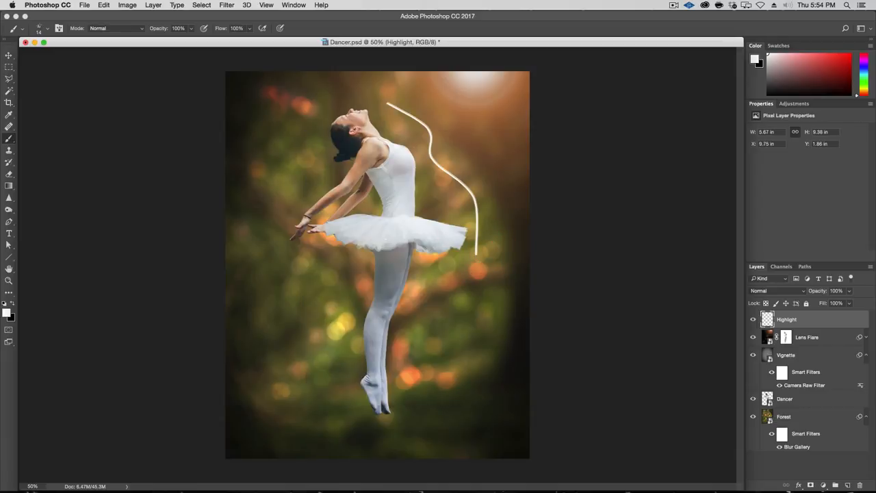
pyautogui.press('super+z')
# Choose the 11 px textured brush preset and undo a trial stroke painted beside the dancer
pyautogui.rightClick(401, 123)
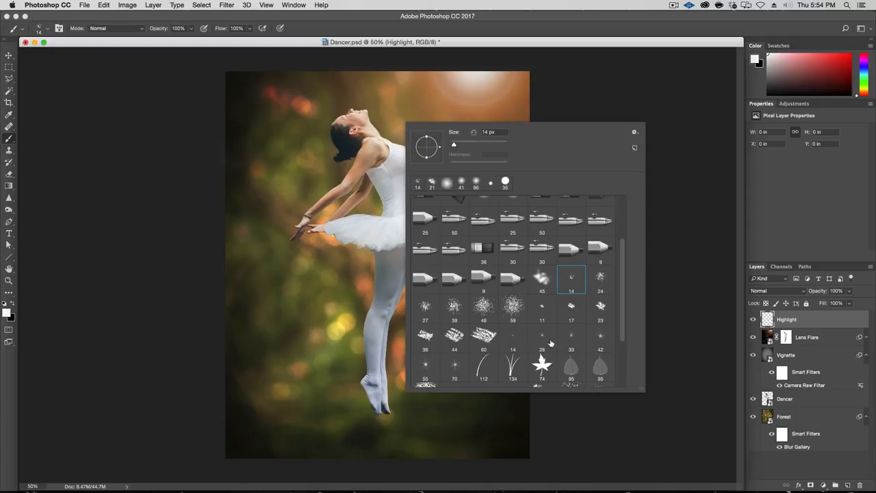
pyautogui.click(541, 306)
pyautogui.moveTo(386, 94)
pyautogui.mouseDown()
pyautogui.moveTo(440, 158)
pyautogui.moveTo(479, 233)
pyautogui.mouseUp()
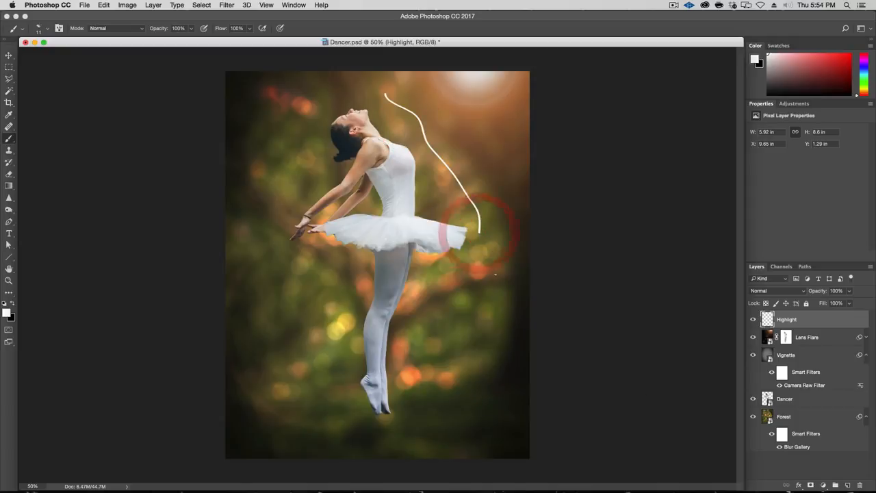
pyautogui.press('super+z')
# Switch to the fine 14 px preset beside the 60 px one and undo two trial strokes beside the dancer
pyautogui.rightClick(418, 157)
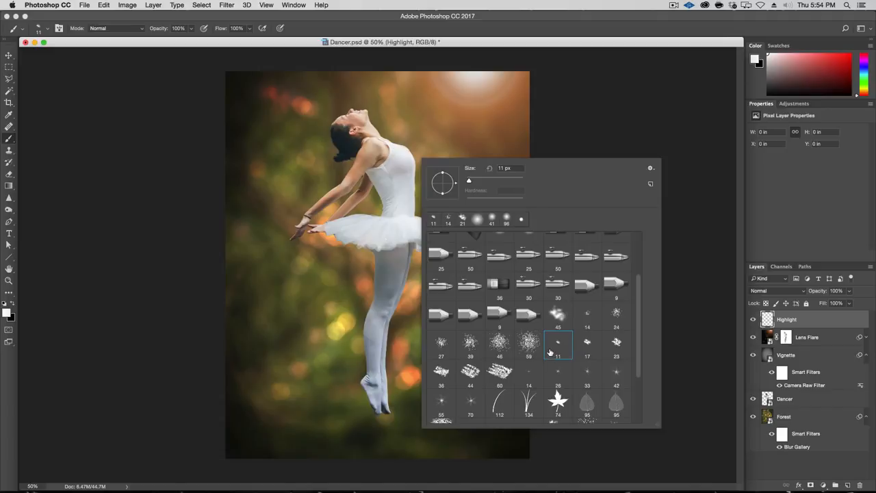
pyautogui.click(532, 371)
pyautogui.moveTo(374, 94)
pyautogui.mouseDown()
pyautogui.moveTo(442, 156)
pyautogui.moveTo(450, 205)
pyautogui.mouseUp()
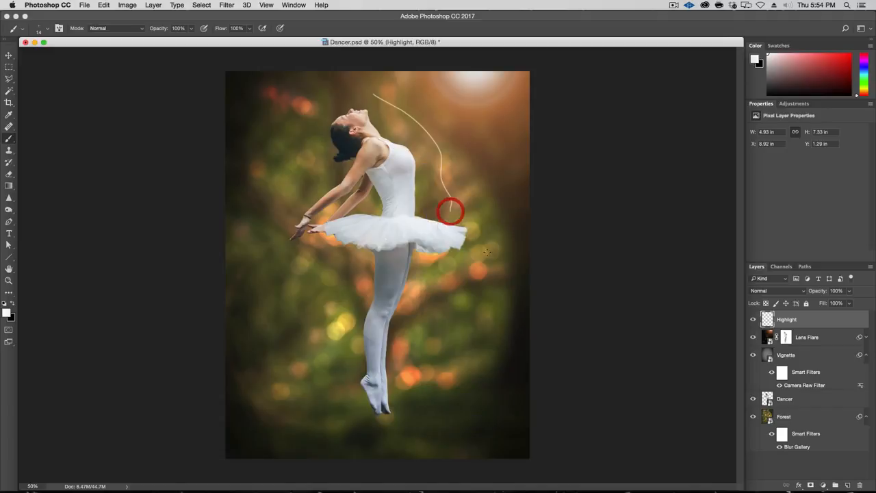
pyautogui.press('super+z')
pyautogui.moveTo(381, 102)
pyautogui.mouseDown()
pyautogui.moveTo(438, 177)
pyautogui.moveTo(440, 219)
pyautogui.mouseUp()
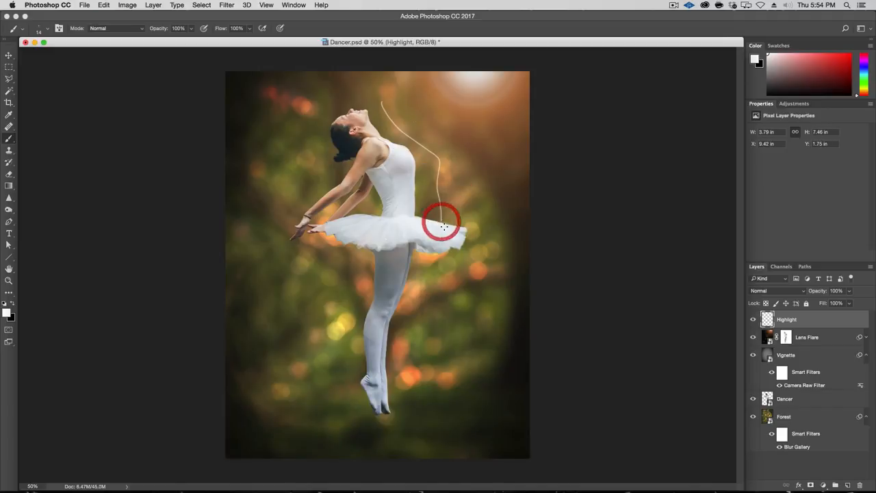
pyautogui.press('super+z')
# Return to the 11 px textured brush preset and paint two trial strokes beside the dancer, undoing each one
pyautogui.rightClick(420, 148)
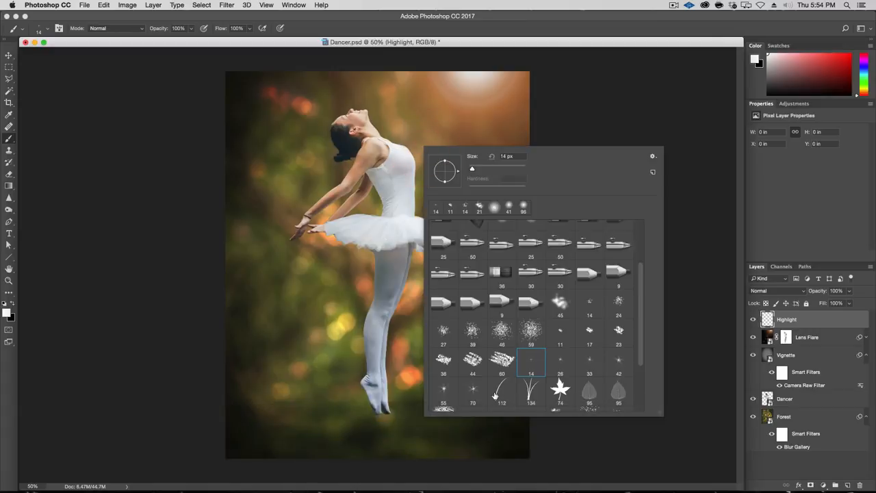
pyautogui.click(562, 334)
pyautogui.moveTo(382, 104); pyautogui.dragTo(463, 240)
pyautogui.press('super+z')
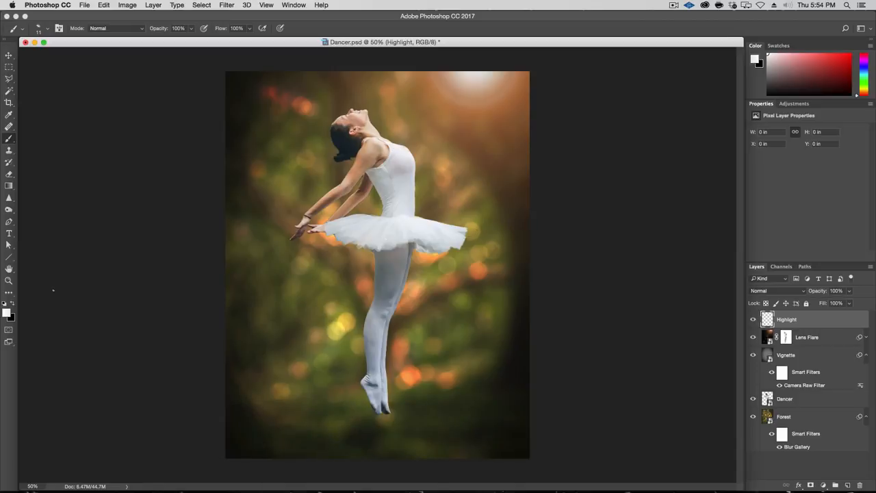
pyautogui.moveTo(433, 129); pyautogui.dragTo(467, 207)
pyautogui.press('super+z')
# Reduce the brush size to 6 px and undo a trial stroke painted beside the dancer
pyautogui.rightClick(472, 151)
pyautogui.press('Tab')
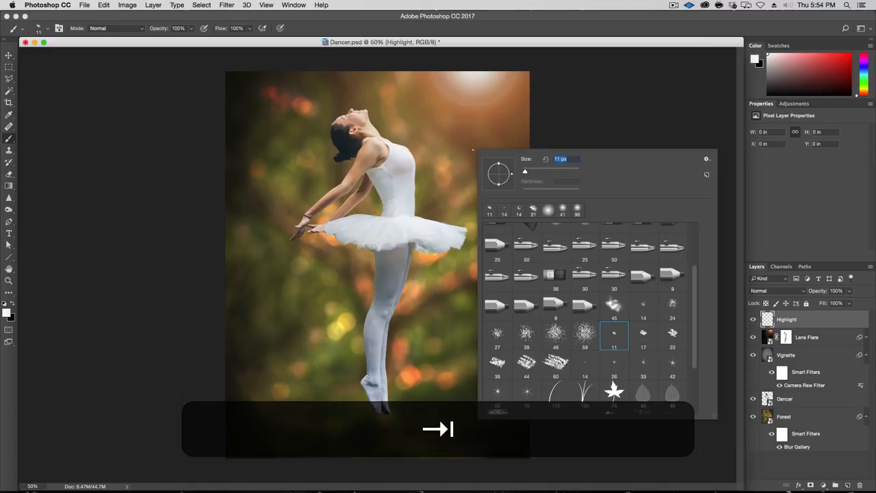
pyautogui.write('6')
pyautogui.press('Return')
pyautogui.moveTo(406, 112); pyautogui.dragTo(448, 227)
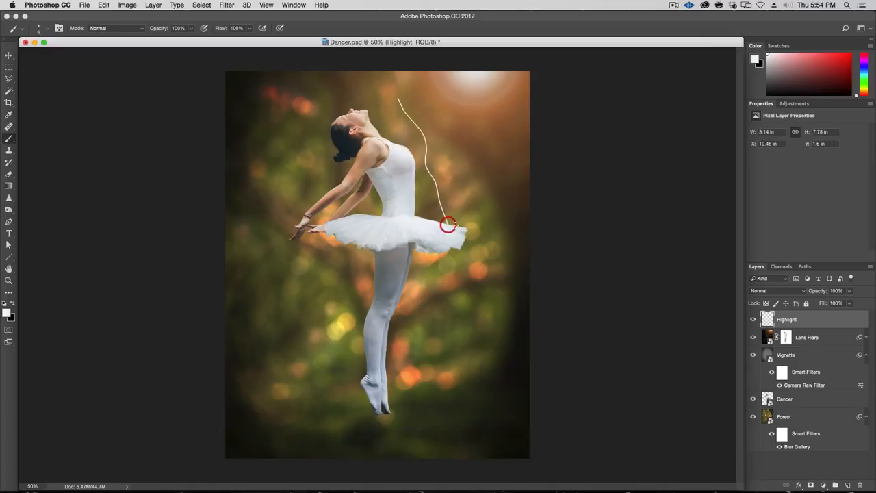
pyautogui.press('super+z')
# Stroke Path 1 with the Brush tool and Simulate Pressure enabled, and deselect the path
pyautogui.click(805, 266)
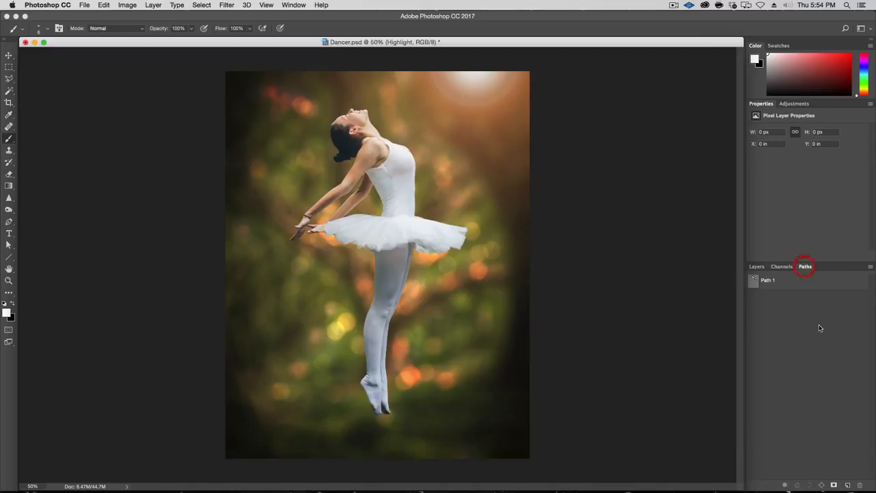
pyautogui.rightClick(785, 281)
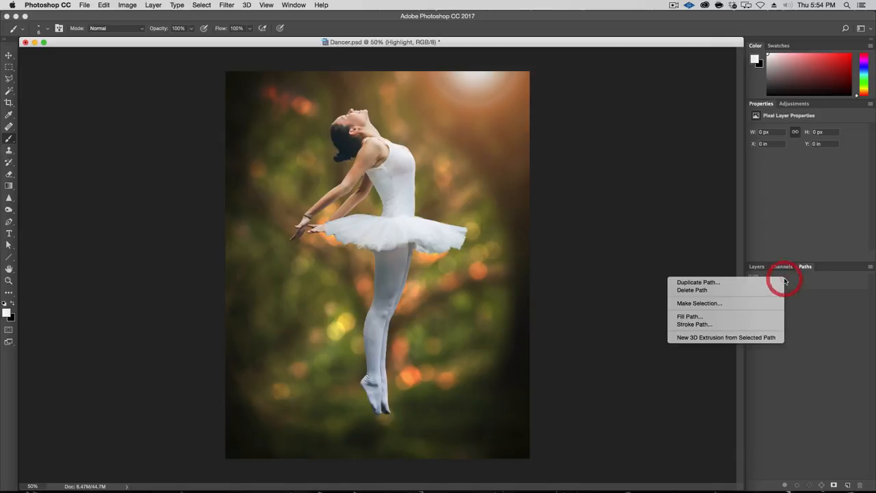
pyautogui.click(765, 326)
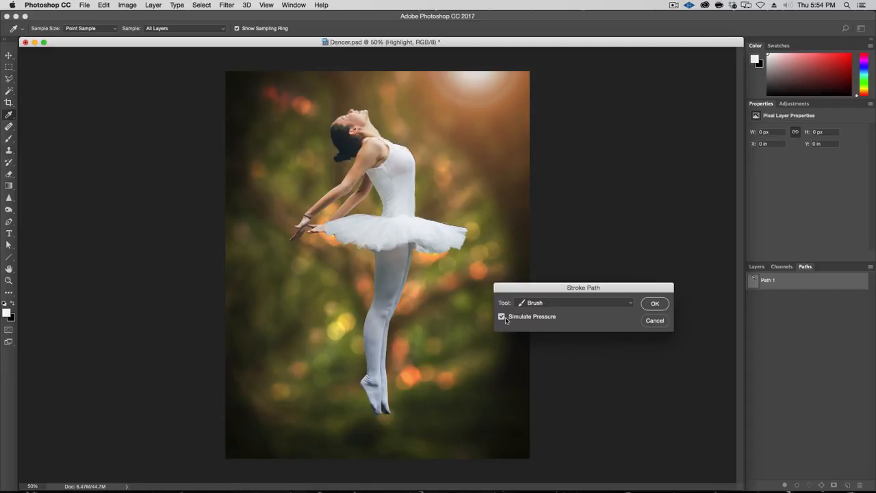
pyautogui.click(654, 304)
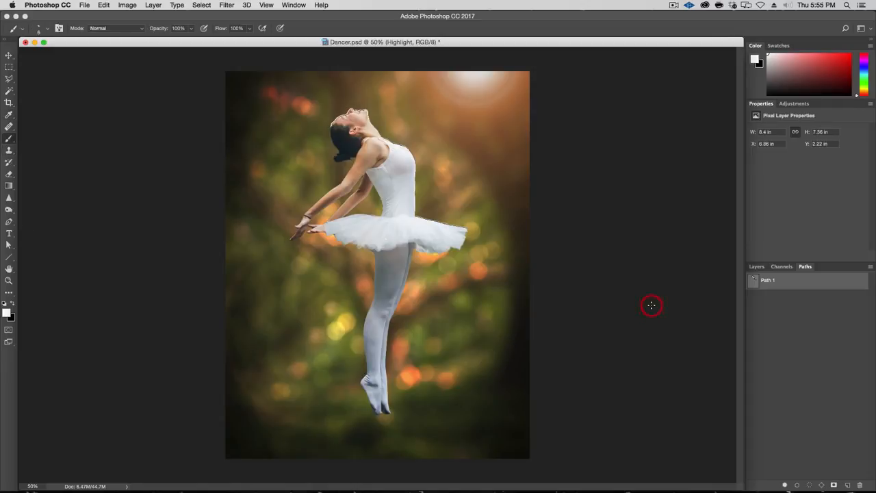
pyautogui.click(785, 319)
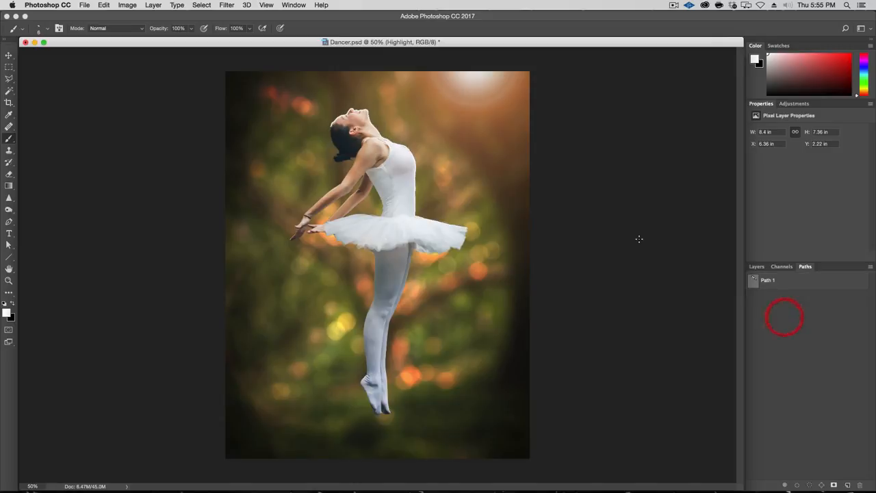
# Examine the stroked edge on the dancer's upper body at 100% and compare it with the Highlight layer hidden and shown
pyautogui.press('alt+super+plus')
pyautogui.press('alt+super+plus')
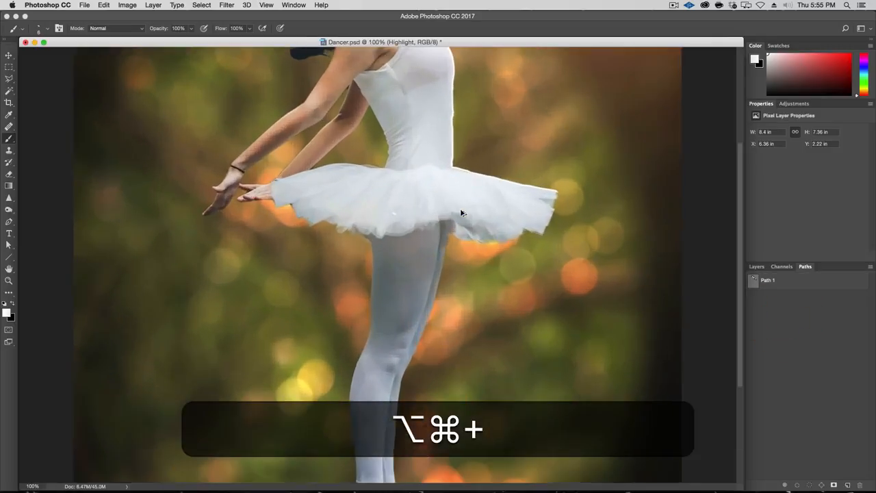
pyautogui.moveTo(500, 200); pyautogui.dragTo(525, 333)
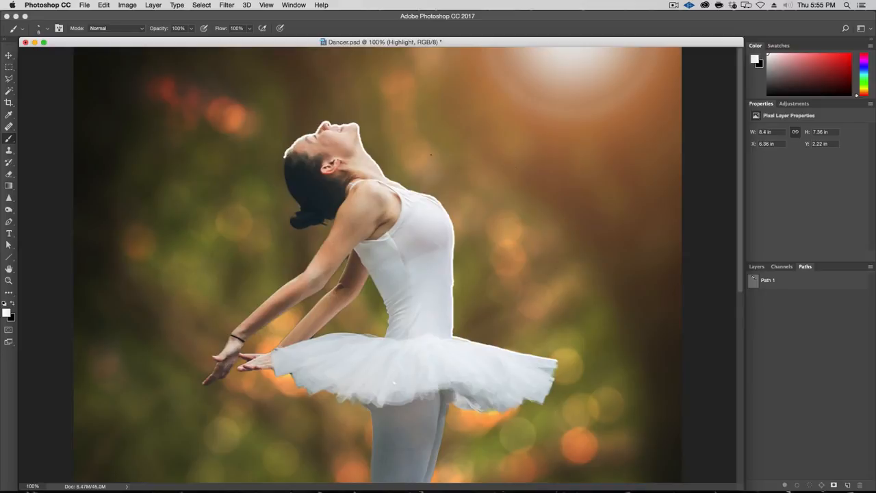
pyautogui.click(756, 266)
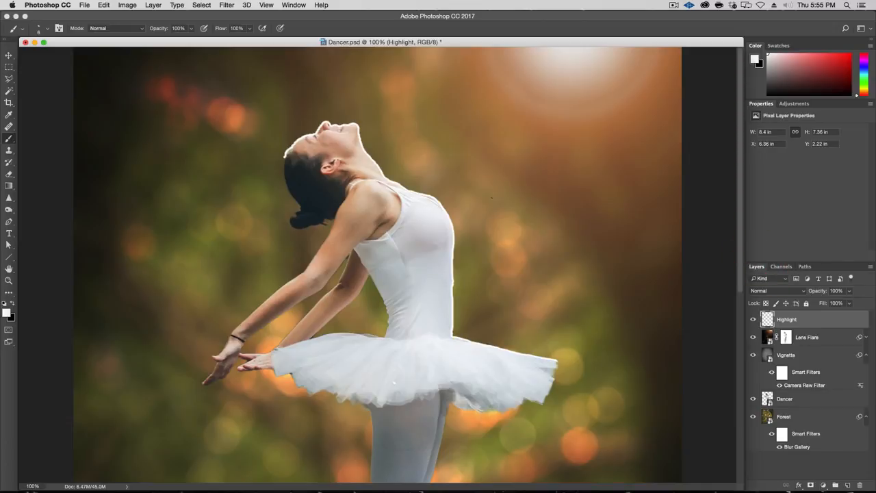
pyautogui.click(753, 319)
pyautogui.click(753, 319)
pyautogui.click(753, 319)
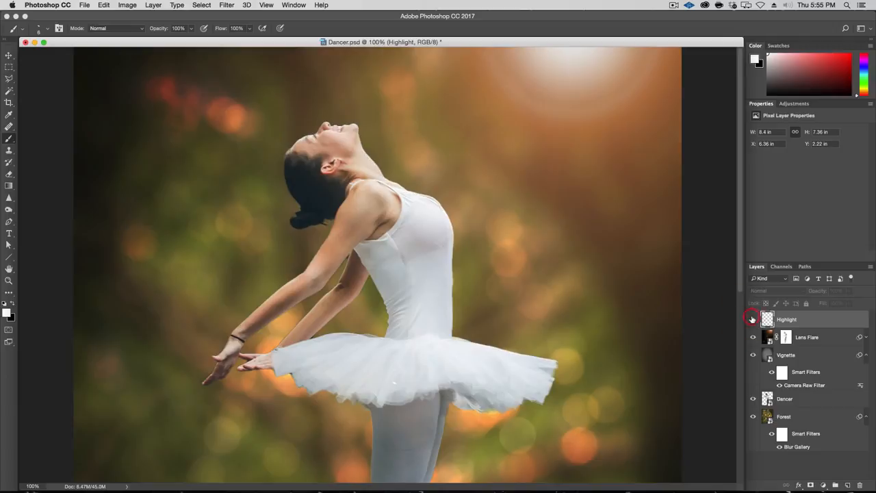
pyautogui.click(753, 319)
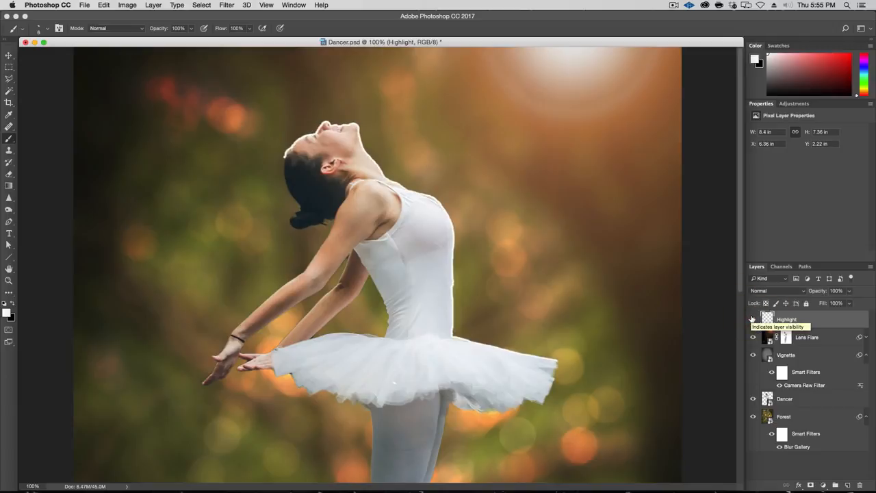
# Convert the Highlight layer to a smart object and add an Outer Glow effect to it
pyautogui.rightClick(821, 320)
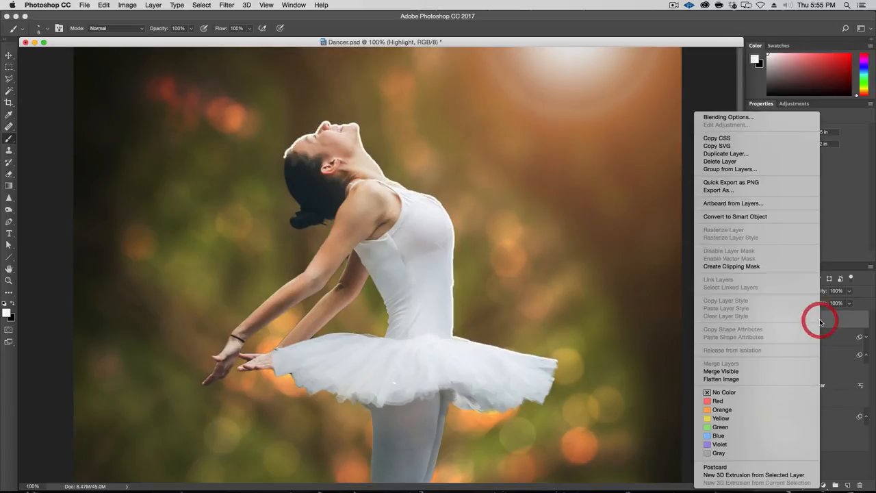
pyautogui.click(751, 218)
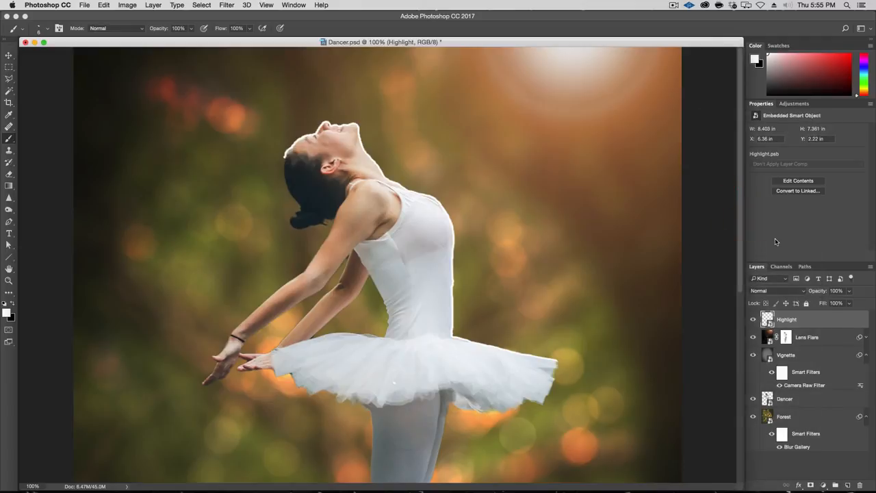
pyautogui.doubleClick(828, 319)
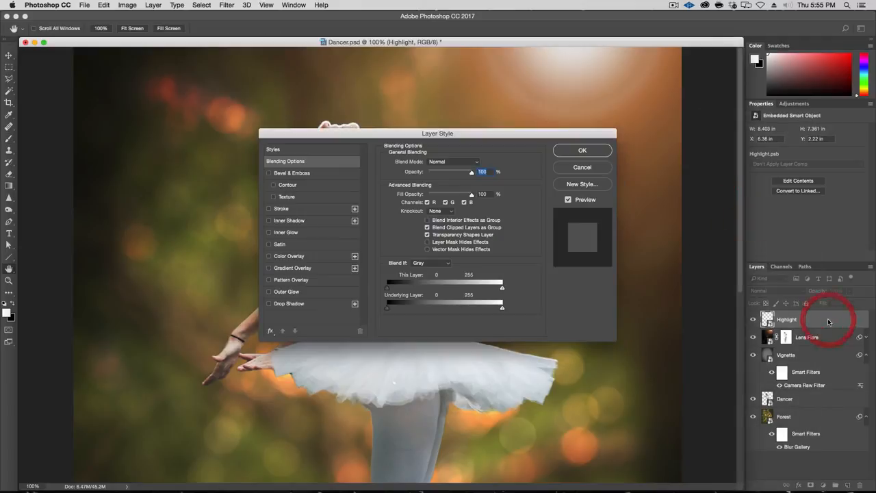
pyautogui.moveTo(332, 140); pyautogui.dragTo(484, 166)
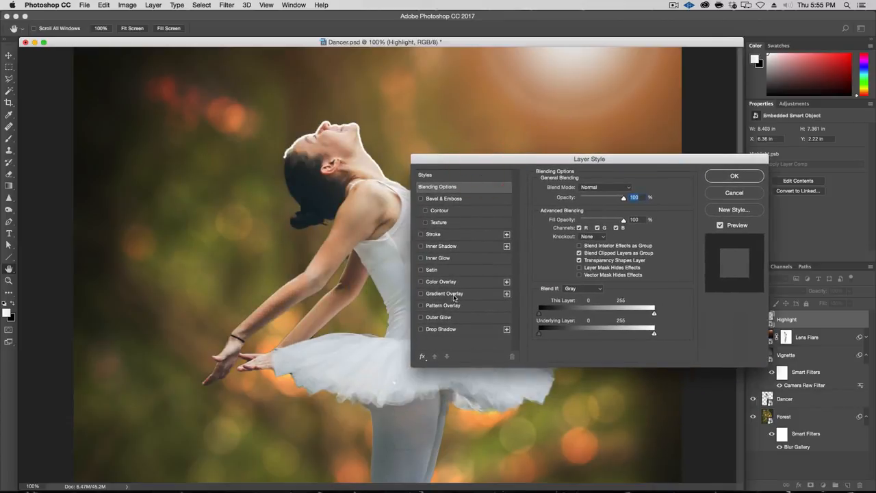
pyautogui.click(438, 318)
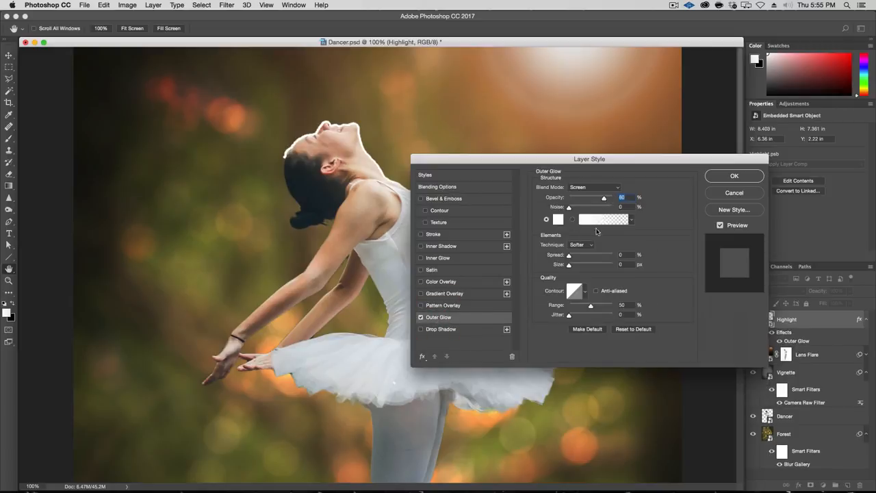
# Set the Outer Glow's opacity to 100% and fine-tune its size to about 10 px
pyautogui.moveTo(605, 198); pyautogui.dragTo(644, 202)
pyautogui.moveTo(570, 264)
pyautogui.mouseDown()
pyautogui.moveTo(579, 264)
pyautogui.moveTo(571, 266)
pyautogui.mouseUp()
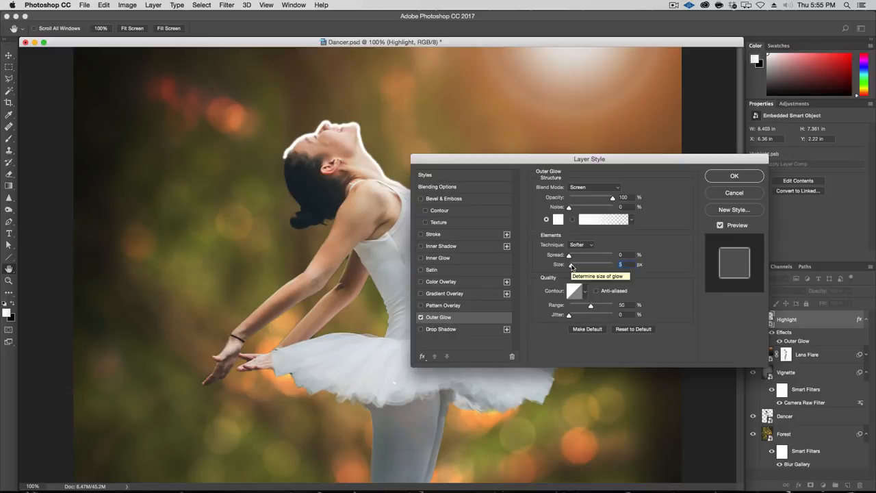
pyautogui.press('Up')
pyautogui.press('Up')
pyautogui.press('Up')
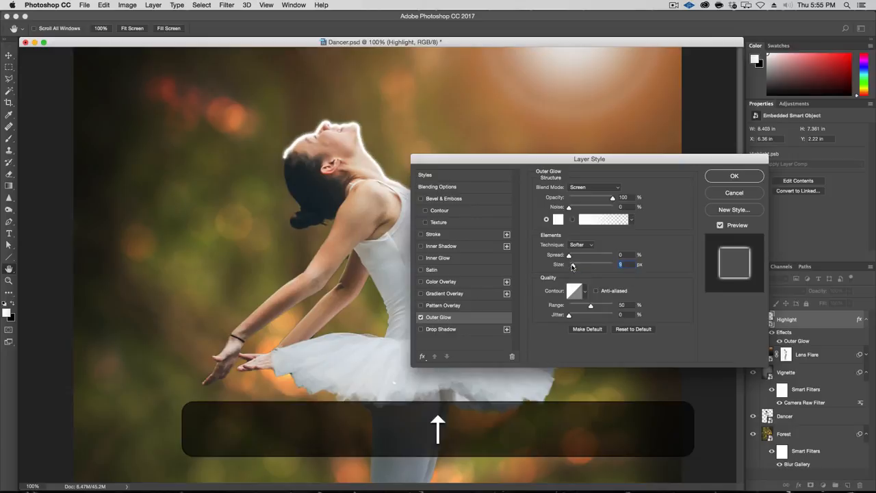
pyautogui.press('Up')
pyautogui.press('Down')
pyautogui.press('Up')
pyautogui.press('Up')
pyautogui.press('Down')
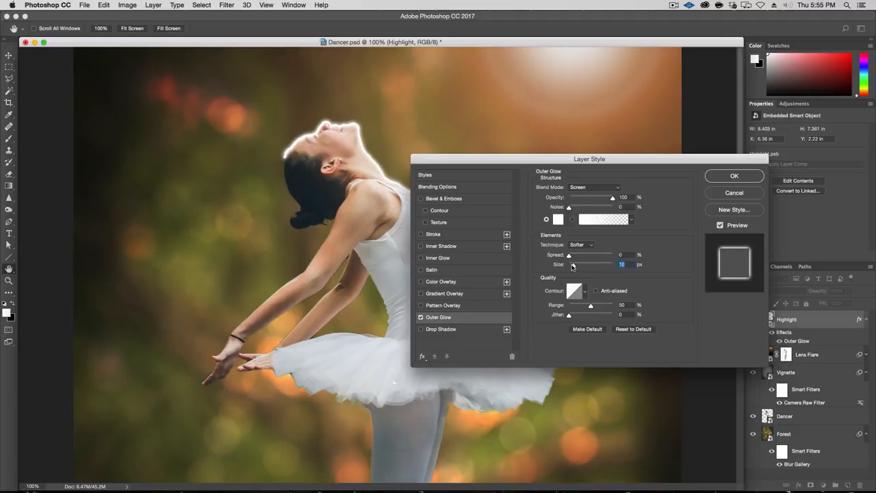
pyautogui.press('Down')
# Try an Inner Shadow and turn it off, and try a black Inner Glow with the Normal blend mode instead
pyautogui.click(447, 246)
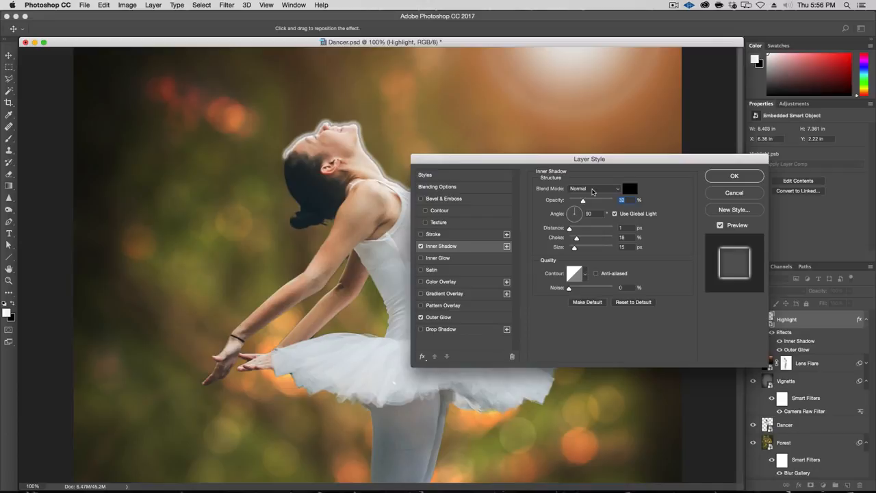
pyautogui.click(420, 246)
pyautogui.click(442, 258)
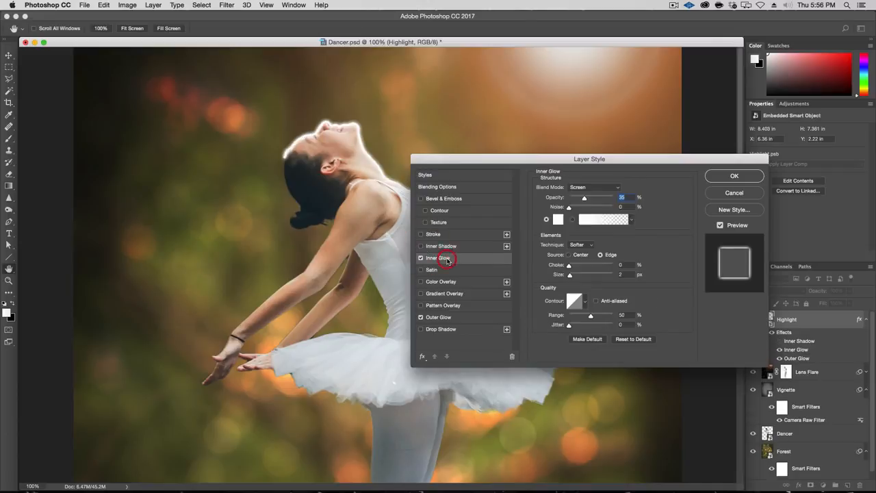
pyautogui.click(605, 191)
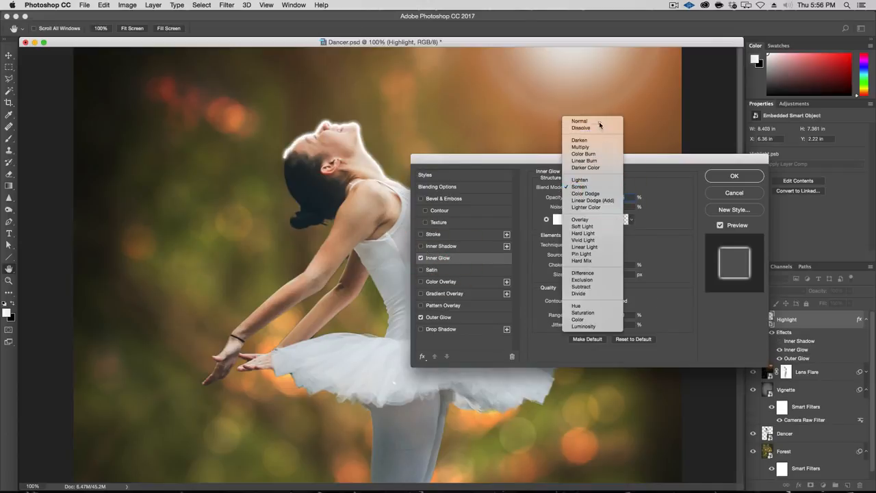
pyautogui.click(601, 121)
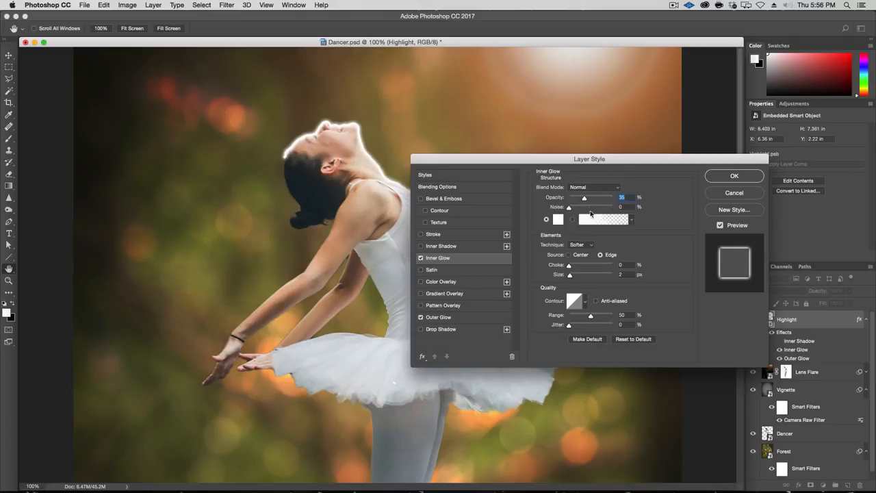
pyautogui.click(557, 219)
pyautogui.moveTo(380, 232); pyautogui.dragTo(316, 299)
pyautogui.click(529, 167)
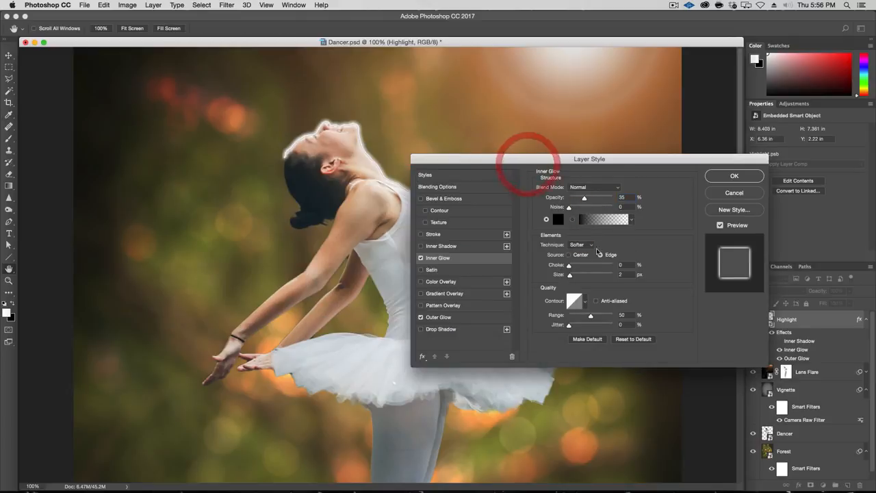
# Try several Inner Glow sizes on the highlight and turn the Inner Glow off
pyautogui.click(621, 274)
pyautogui.press('Up')
pyautogui.press('Up')
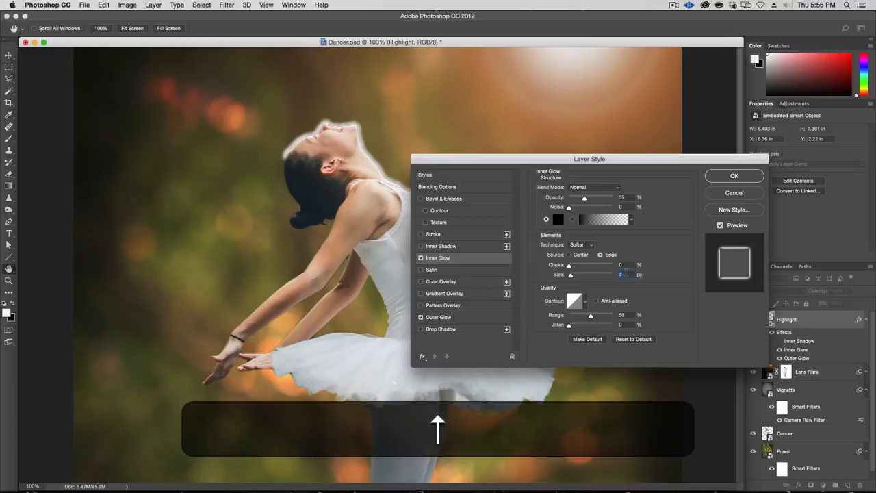
pyautogui.press('Up')
pyautogui.press('Up')
pyautogui.press('Down')
pyautogui.press('Down')
pyautogui.press('Up')
pyautogui.press('Down')
pyautogui.press('Down')
pyautogui.press('Down')
pyautogui.press('Down')
pyautogui.click(420, 257)
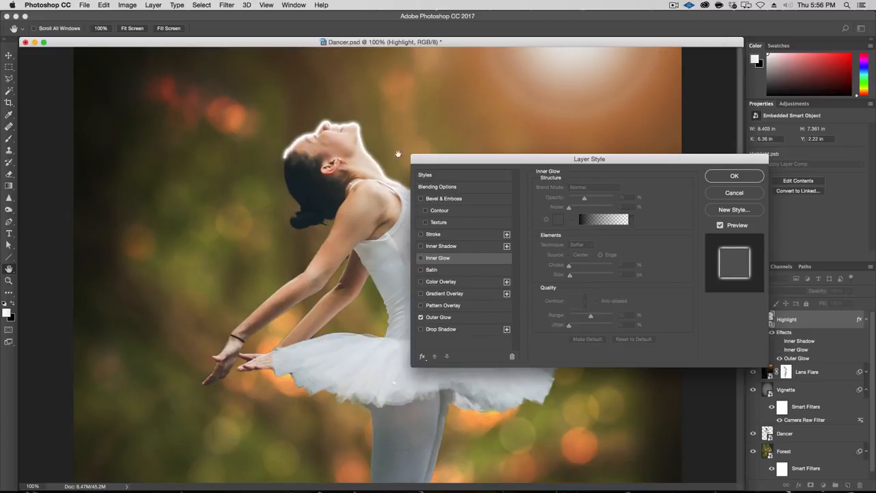
# Apply the layer style with only the Outer Glow enabled to the Highlight layer
pyautogui.click(734, 176)
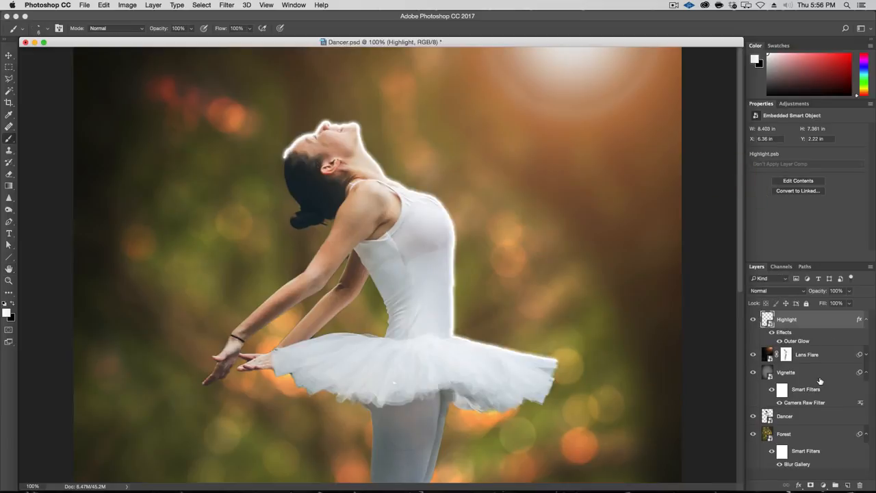
# Set the Highlight layer's opacity to 50%
pyautogui.press('v')
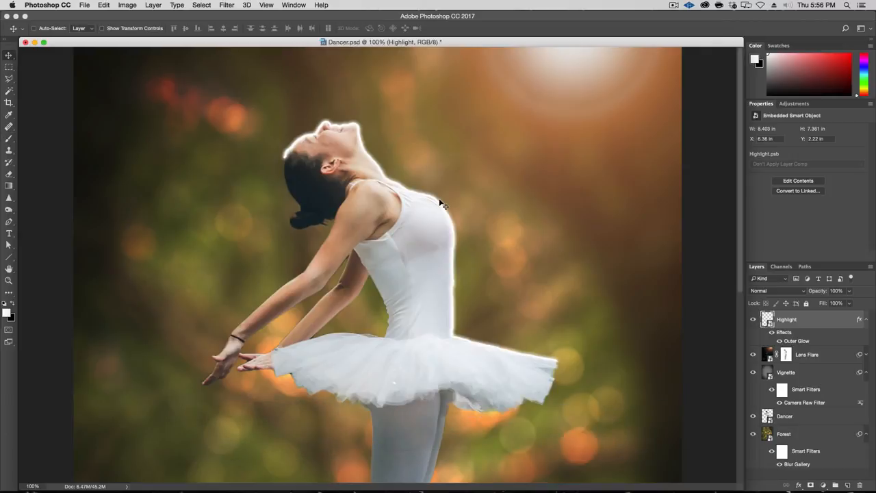
pyautogui.press('5')
pyautogui.press('0')
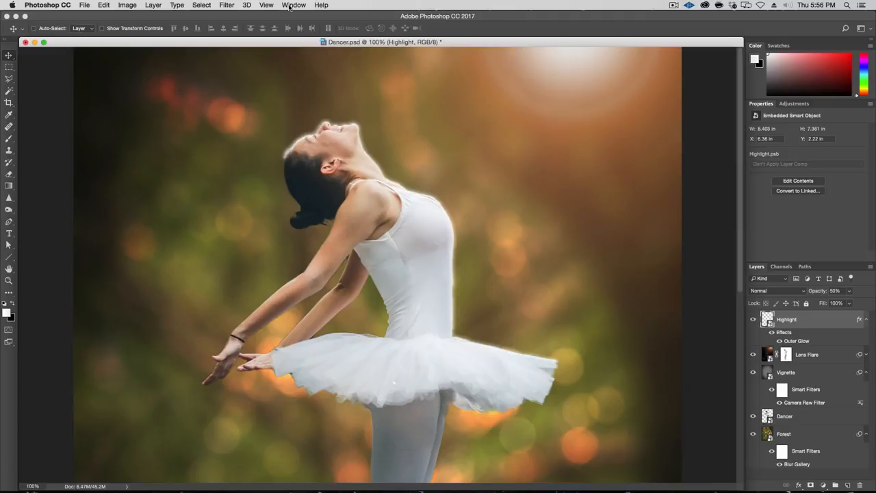
# Start a Gaussian Blur on the Highlight layer and preview it with a 2 px radius
pyautogui.click(223, 5)
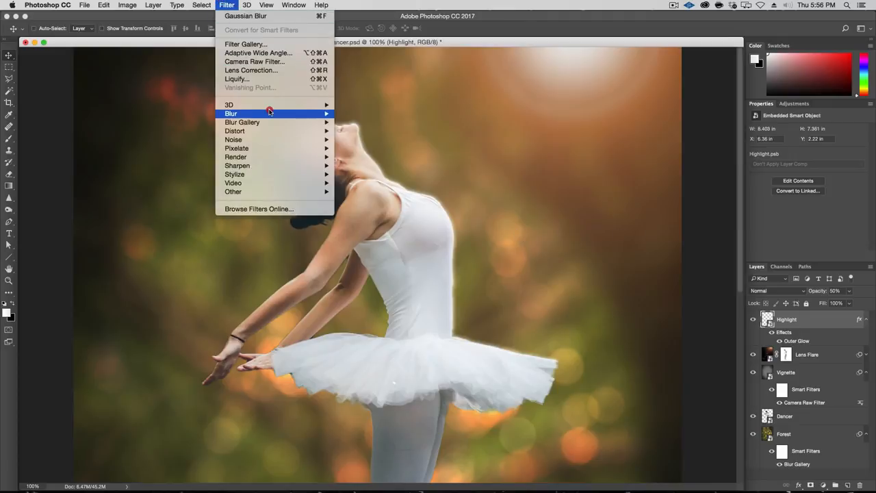
pyautogui.moveTo(271, 113)
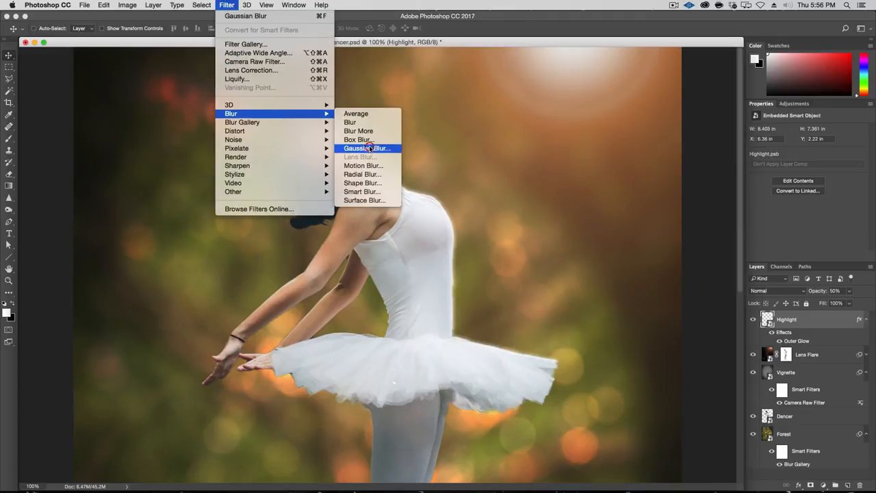
pyautogui.click(368, 147)
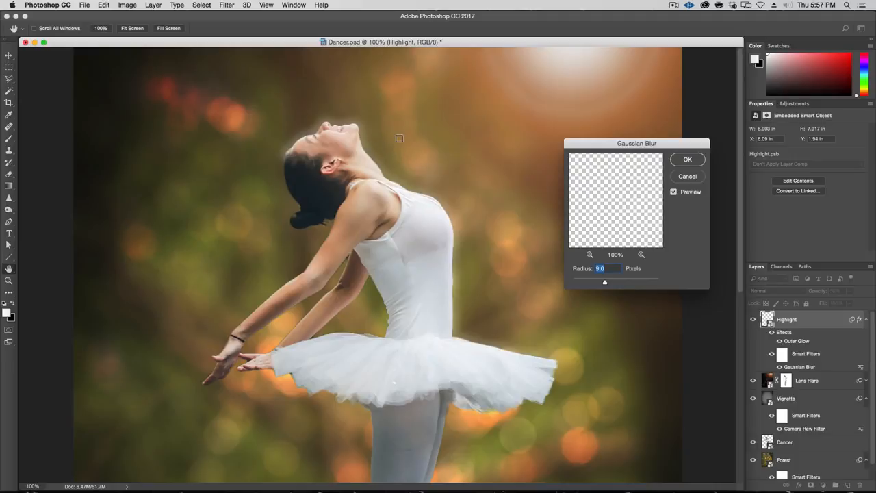
pyautogui.write('2')
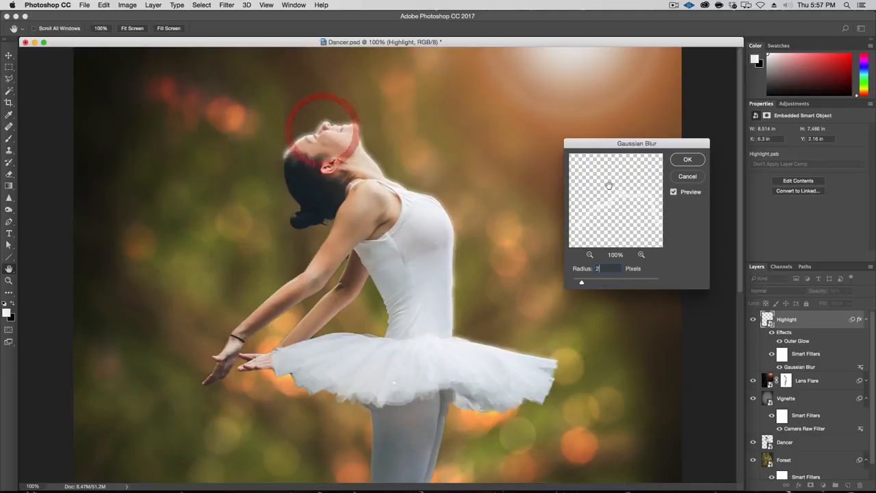
pyautogui.click(675, 192)
pyautogui.click(674, 193)
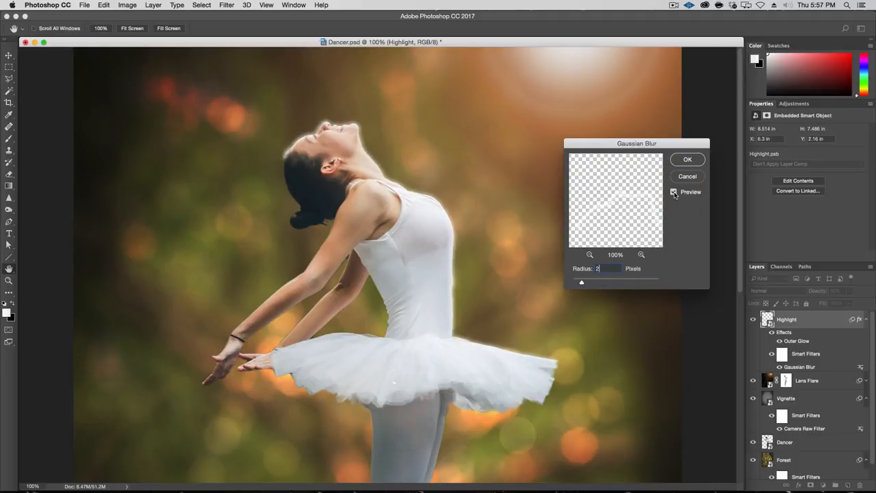
# Try Gaussian Blur radii of 2.2 and 4 pixels, comparing the rim highlight with and without the blur
pyautogui.press('Up')
pyautogui.press('Up')
pyautogui.hotkey('shift', 'Left')
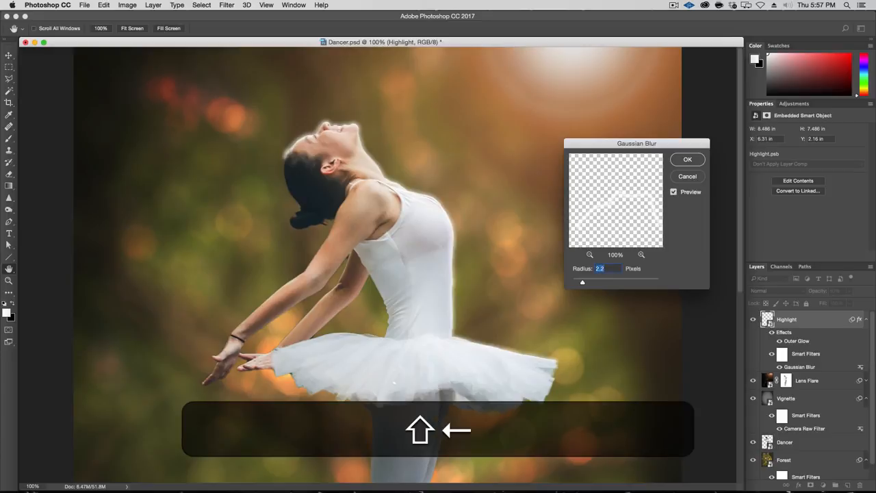
pyautogui.write('4')
pyautogui.click(674, 192)
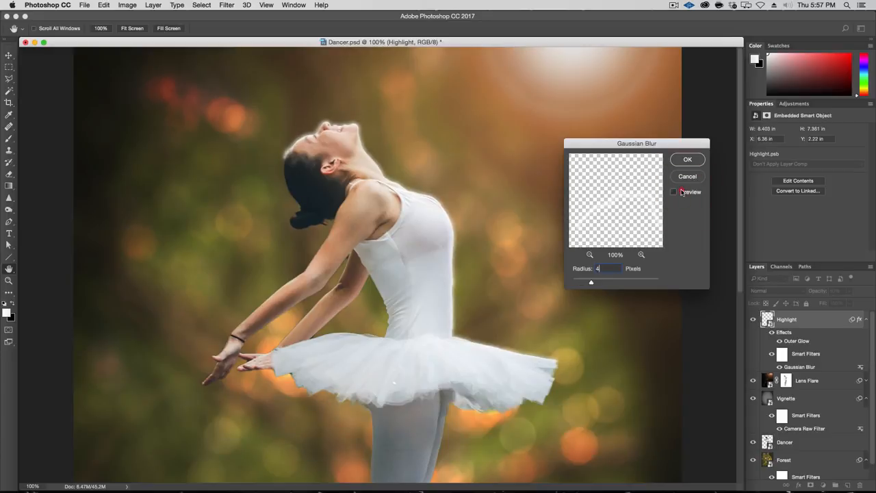
pyautogui.click(682, 193)
pyautogui.click(675, 192)
pyautogui.click(676, 192)
# Compare a 2 px blur radius on the highlight, and apply the Gaussian Blur with a radius of 1 pixel
pyautogui.click(607, 268)
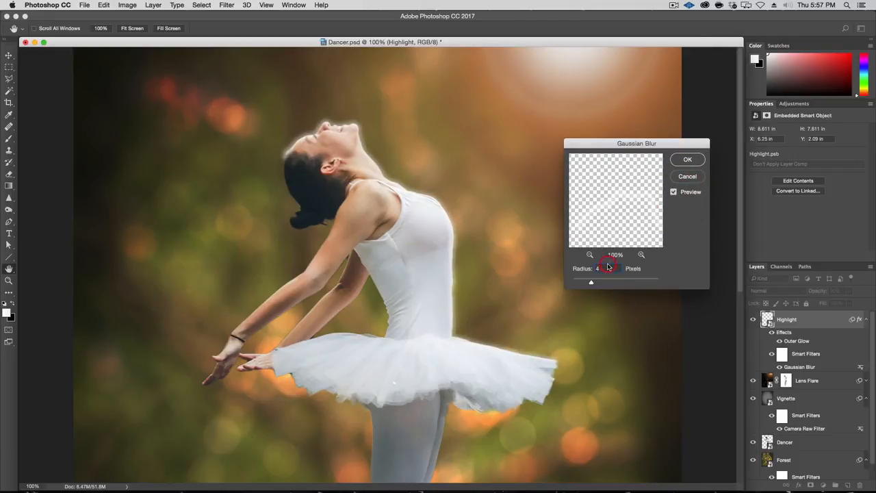
pyautogui.write('2')
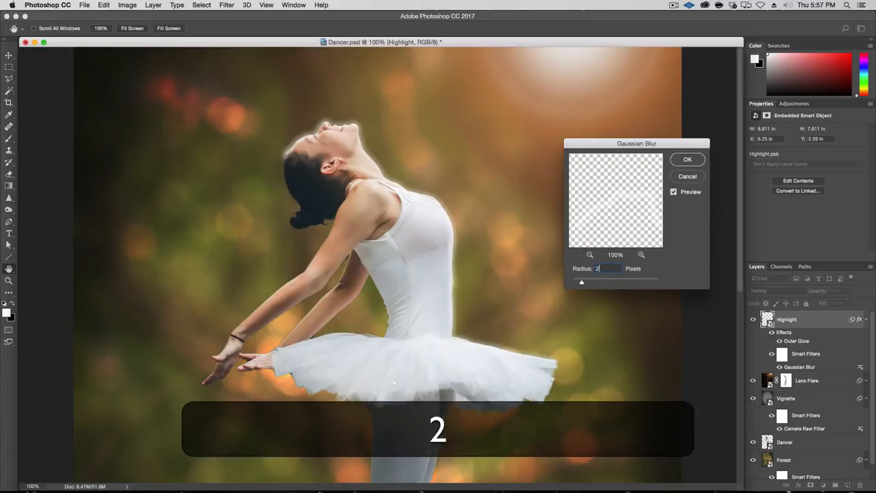
pyautogui.click(676, 193)
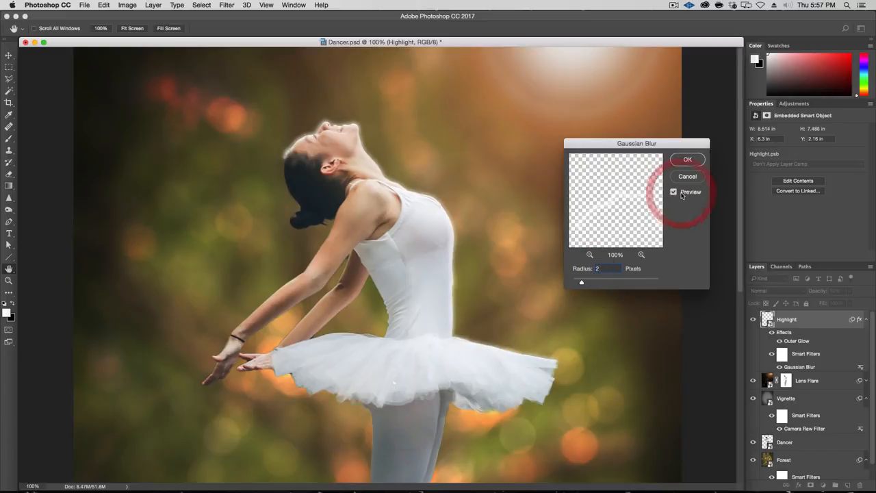
pyautogui.click(675, 193)
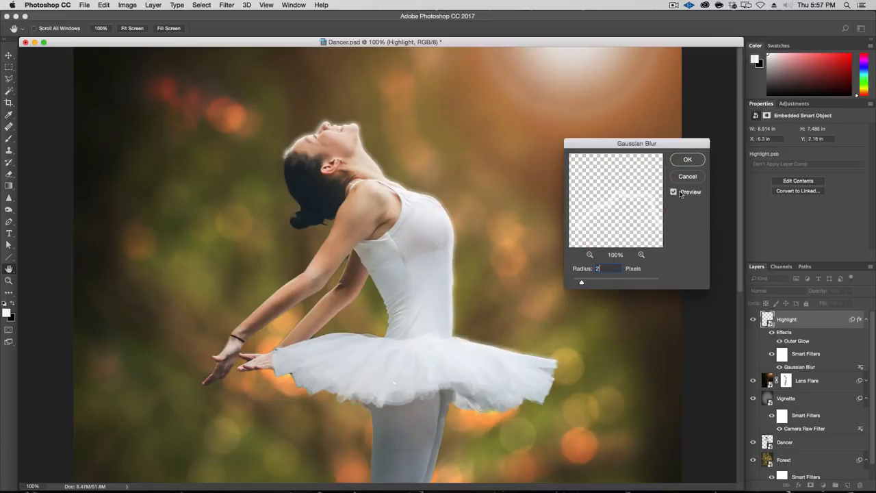
pyautogui.click(675, 192)
pyautogui.write('1')
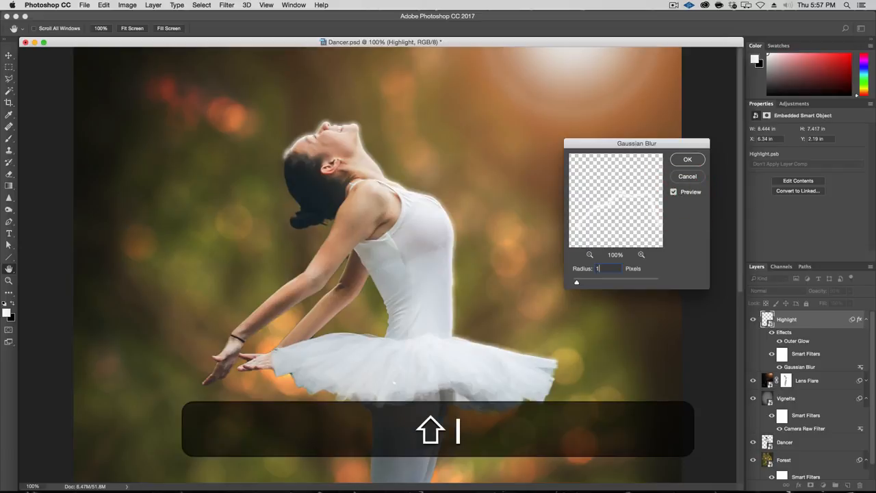
pyautogui.press('Return')
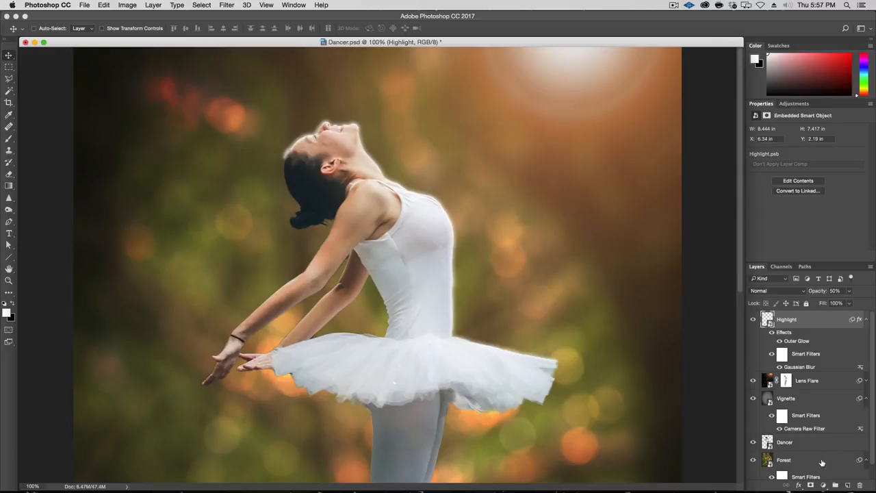
# Add a layer mask to the Highlight layer and set up a soft round brush of 127 px
pyautogui.click(811, 485)
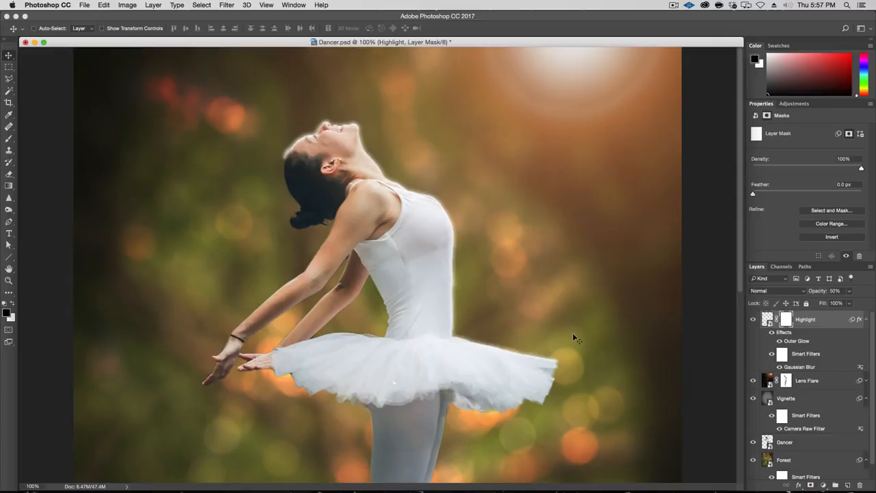
pyautogui.press('b')
pyautogui.rightClick(479, 245)
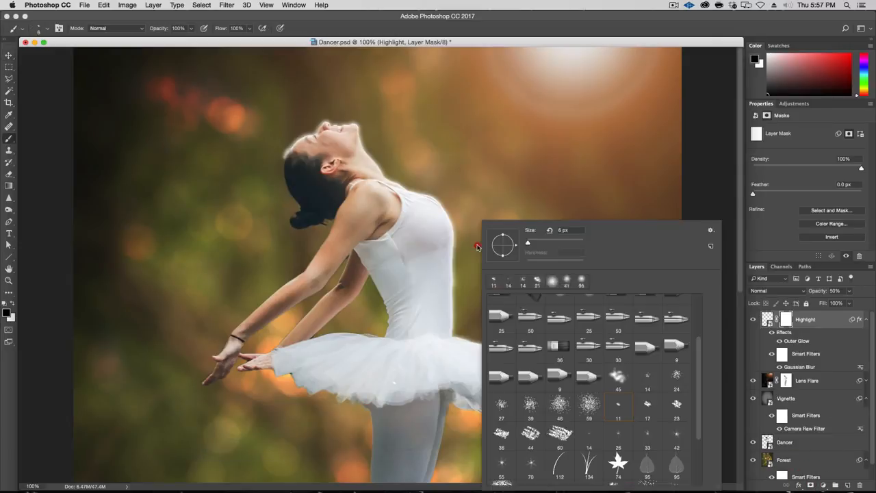
pyautogui.scroll(5, 552, 326)
pyautogui.click(510, 314)
pyautogui.moveTo(527, 263)
pyautogui.mouseDown()
pyautogui.moveTo(558, 263)
pyautogui.moveTo(510, 263)
pyautogui.moveTo(559, 243)
pyautogui.mouseUp()
pyautogui.press('Return')
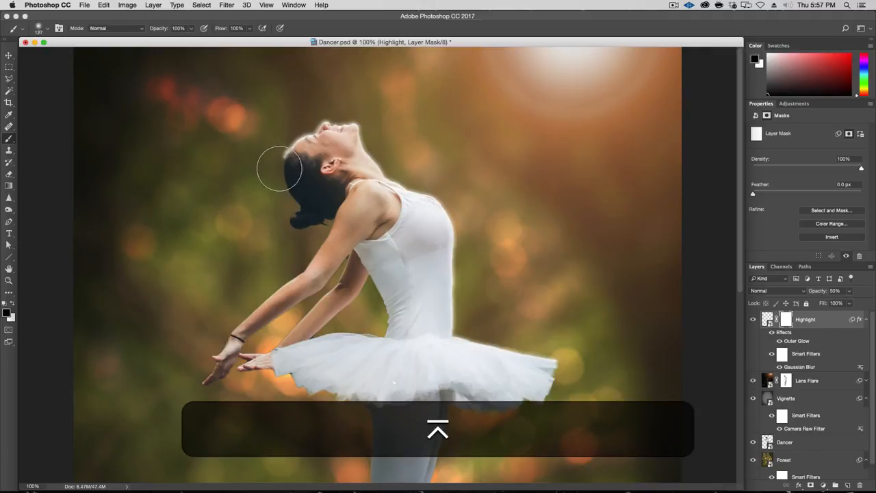
# Mask the highlight at the back of the forehead, try masking the tutu's outer tip, and undo the last stroke
pyautogui.moveTo(281, 159)
pyautogui.mouseDown()
pyautogui.moveTo(277, 169)
pyautogui.moveTo(289, 157)
pyautogui.moveTo(256, 167)
pyautogui.mouseUp()
pyautogui.moveTo(555, 363)
pyautogui.mouseDown()
pyautogui.moveTo(561, 390)
pyautogui.moveTo(549, 369)
pyautogui.mouseUp()
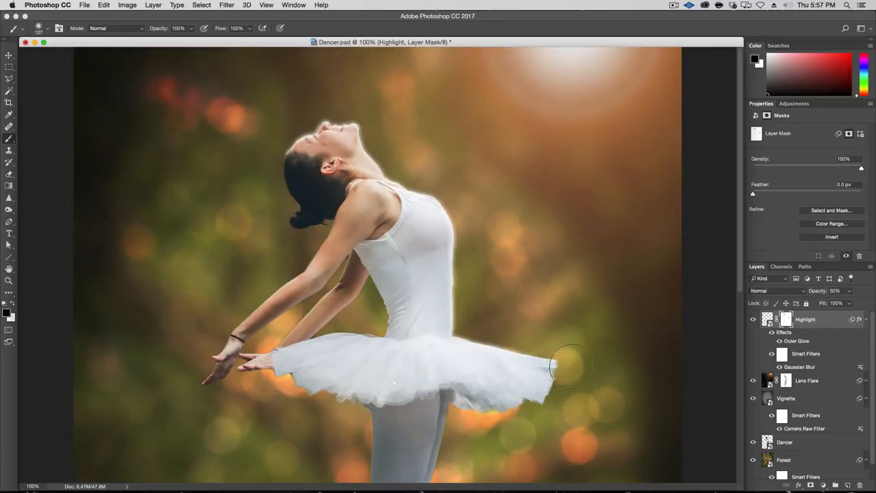
pyautogui.press('super+z')
# Set the brush opacity to 20% and soften the masked highlight along the torso and at the hairline
pyautogui.press('2')
pyautogui.press('0')
pyautogui.moveTo(469, 262)
pyautogui.mouseDown()
pyautogui.moveTo(452, 269)
pyautogui.moveTo(442, 320)
pyautogui.mouseUp()
pyautogui.click(452, 313)
pyautogui.click(280, 152)
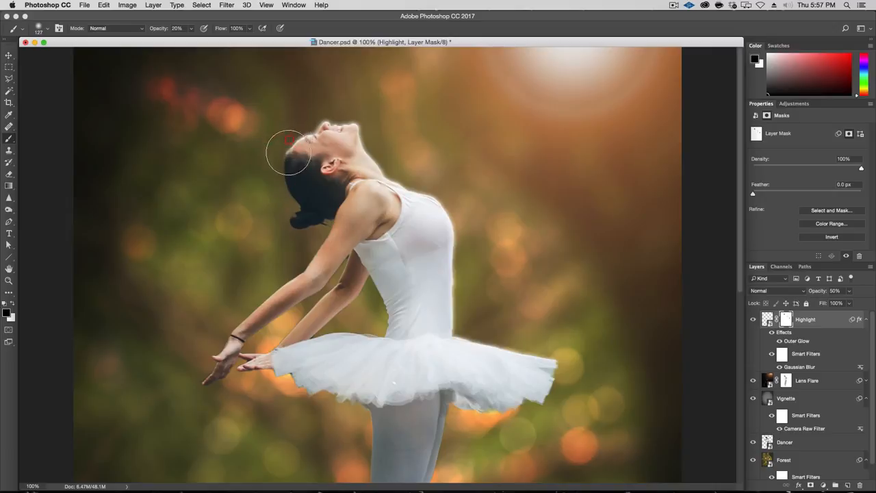
# Fade the highlight around the forehead, face, chin, neck and chest with light strokes on the layer mask
pyautogui.click(307, 111)
pyautogui.click(311, 109)
pyautogui.click(322, 103)
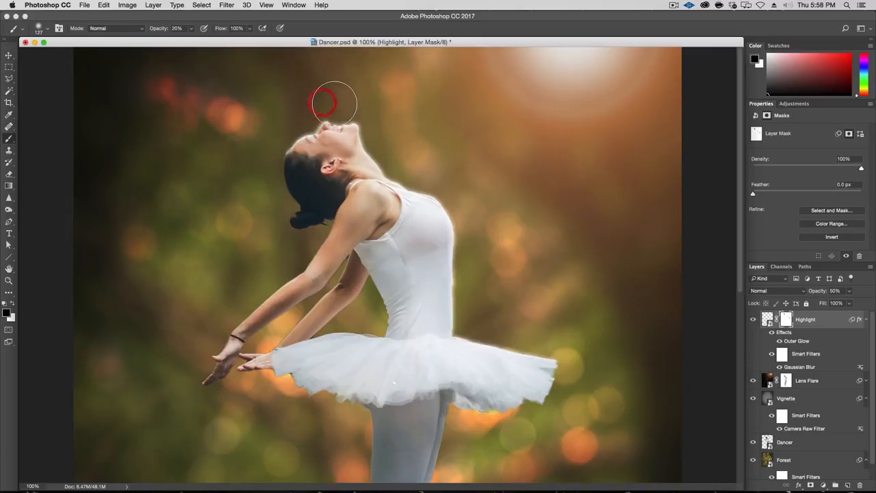
pyautogui.click(336, 102)
pyautogui.click(358, 103)
pyautogui.click(378, 116)
pyautogui.moveTo(378, 116)
pyautogui.mouseDown()
pyautogui.moveTo(342, 98)
pyautogui.moveTo(288, 113)
pyautogui.mouseUp()
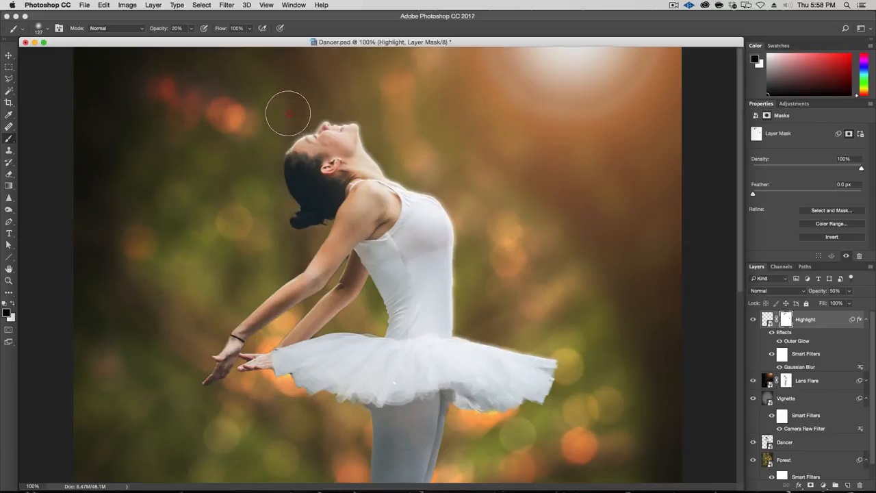
pyautogui.moveTo(402, 143); pyautogui.dragTo(386, 142)
pyautogui.moveTo(430, 168)
pyautogui.mouseDown()
pyautogui.moveTo(389, 147)
pyautogui.moveTo(381, 118)
pyautogui.moveTo(338, 97)
pyautogui.mouseUp()
# Disable and re-enable the Highlight layer's mask to compare the rim highlight before and after
pyautogui.rightClick(786, 319)
pyautogui.click(781, 318)
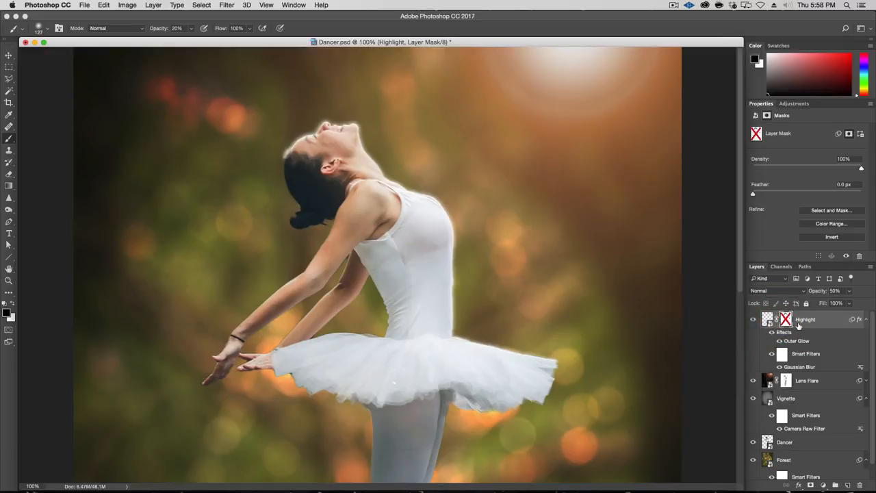
pyautogui.rightClick(787, 321)
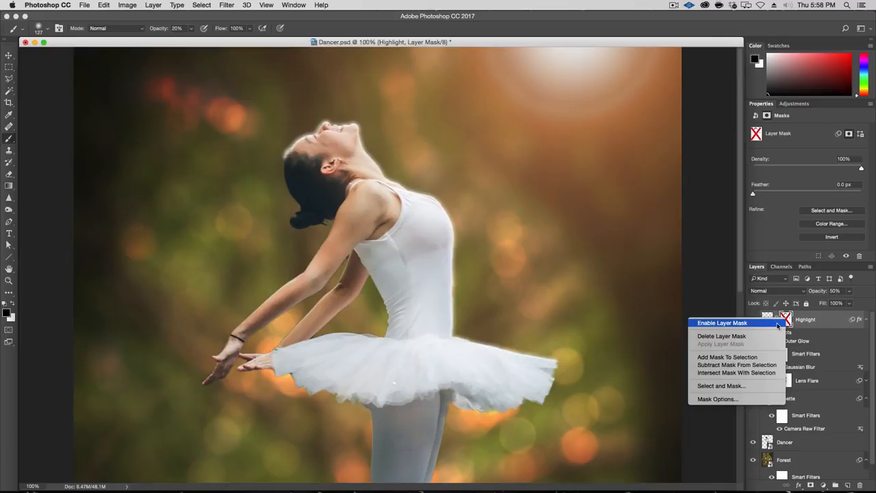
pyautogui.click(778, 324)
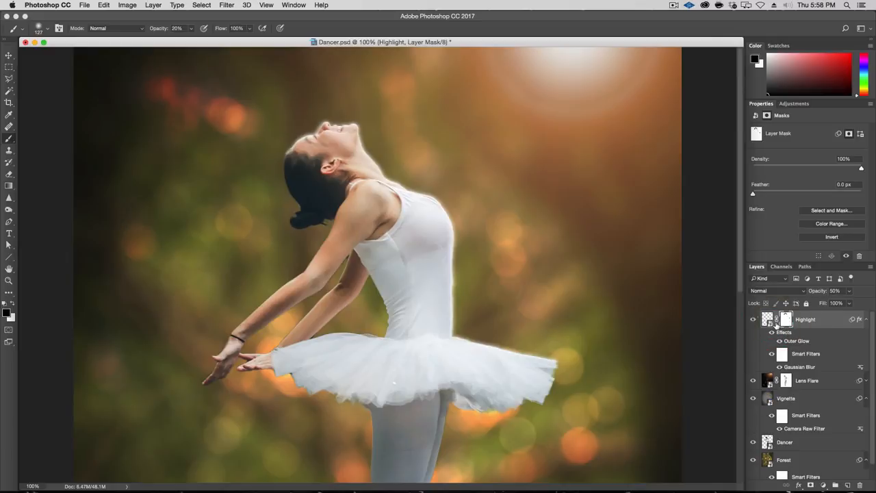
# Fade the highlight above the forehead a little more on the mask and check the whole composition
pyautogui.moveTo(288, 125); pyautogui.dragTo(319, 102)
pyautogui.press('alt+super+minus')
pyautogui.press('alt+super+minus')
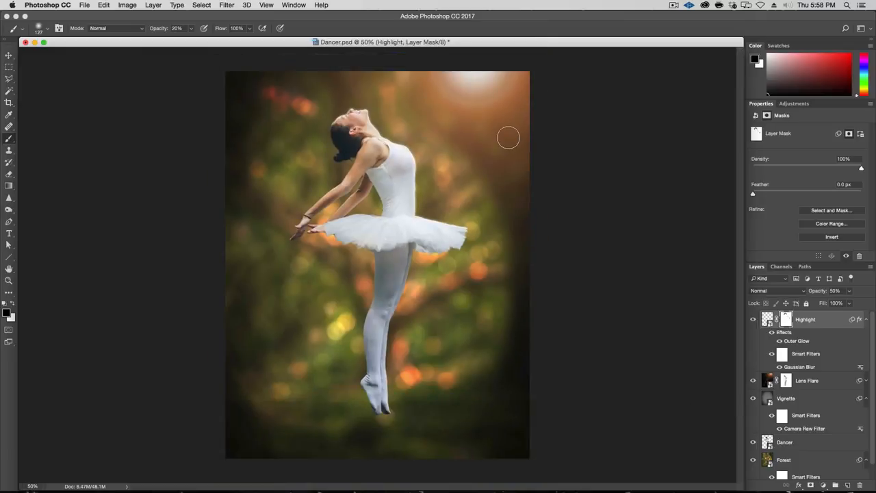
# Collapse the effect and smart filter lists of the Highlight, Vignette and Forest layers
pyautogui.click(866, 319)
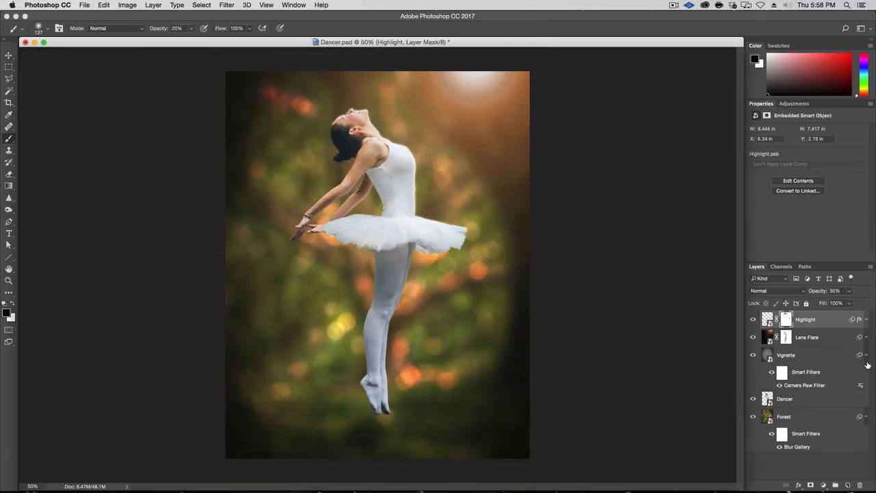
pyautogui.click(864, 356)
pyautogui.click(865, 390)
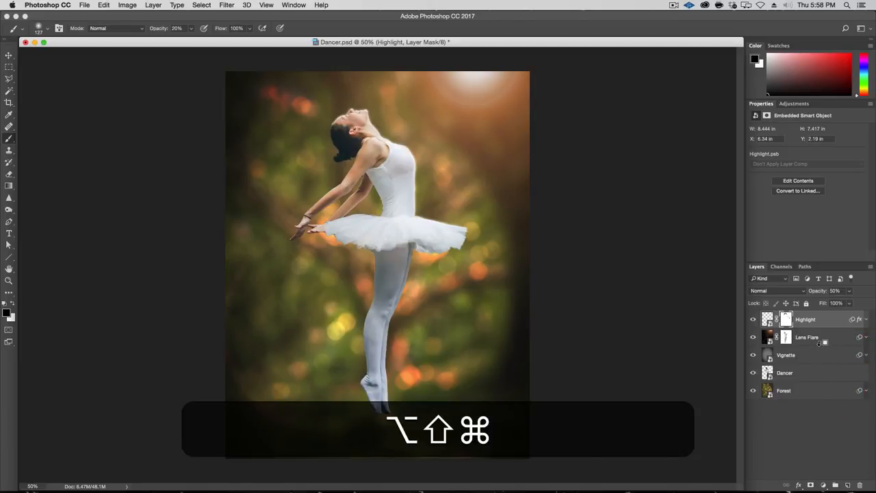
# Stamp all visible layers into a new top layer, convert it to a smart object and toggle its visibility to compare
pyautogui.press('alt+shift+super+e')
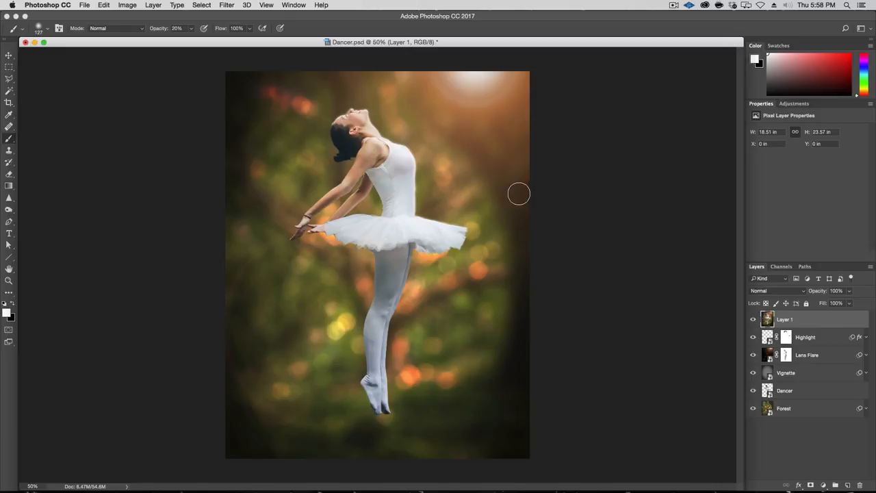
pyautogui.rightClick(793, 317)
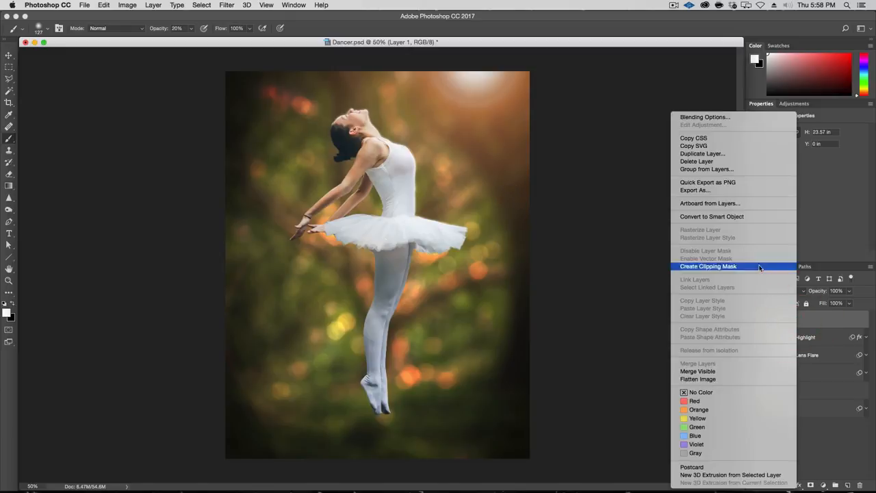
pyautogui.click(749, 216)
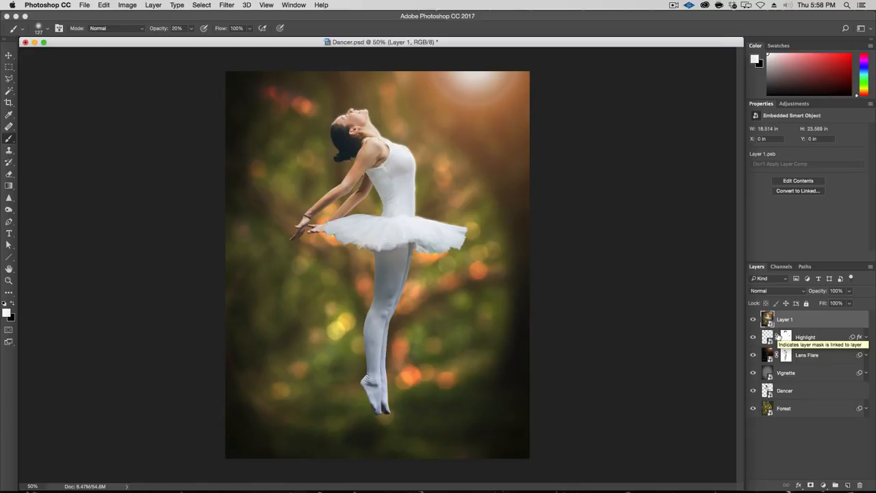
pyautogui.click(753, 319)
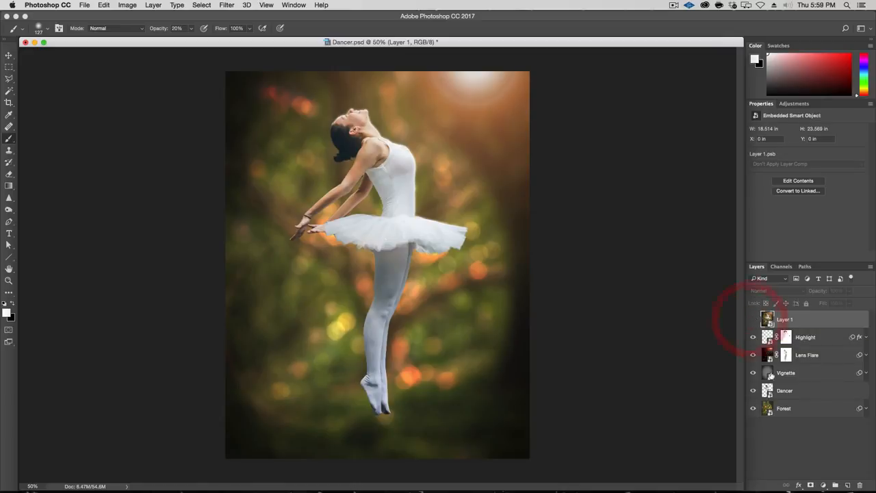
pyautogui.click(753, 320)
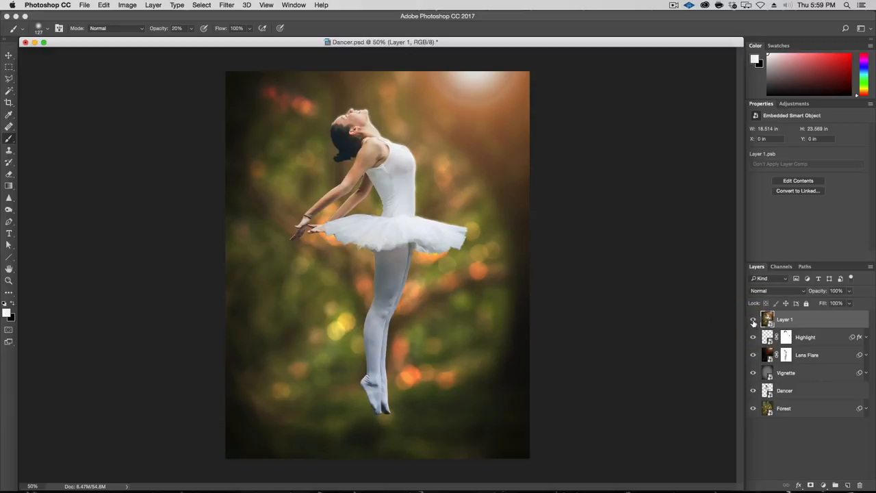
# Apply the Camera Raw filter to the merged smart object with Contrast +9, Highlights -22, slightly raised Shadows and Clarity +18
pyautogui.click(229, 5)
pyautogui.click(252, 62)
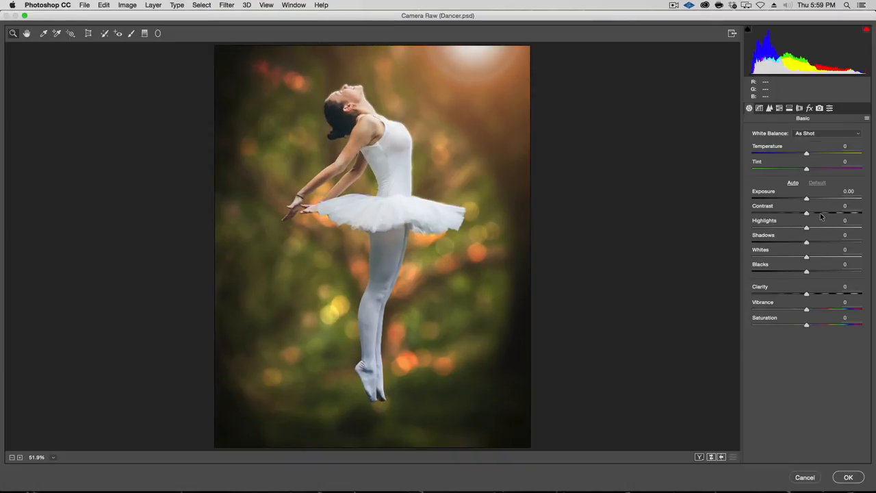
pyautogui.click(812, 213)
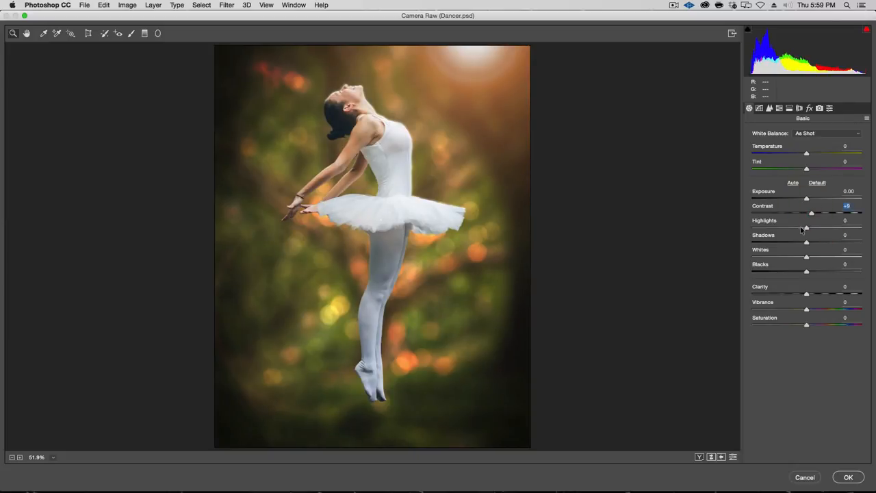
pyautogui.click(801, 228)
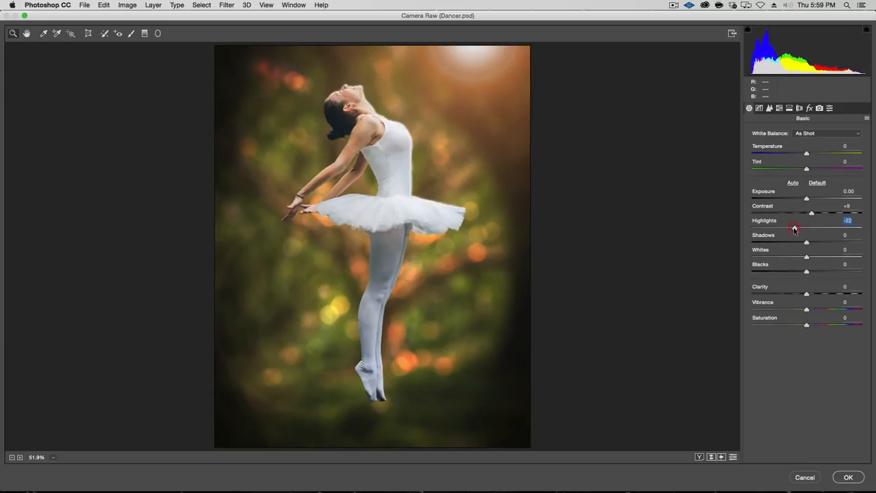
pyautogui.click(795, 230)
pyautogui.moveTo(810, 243); pyautogui.dragTo(814, 244)
pyautogui.click(814, 295)
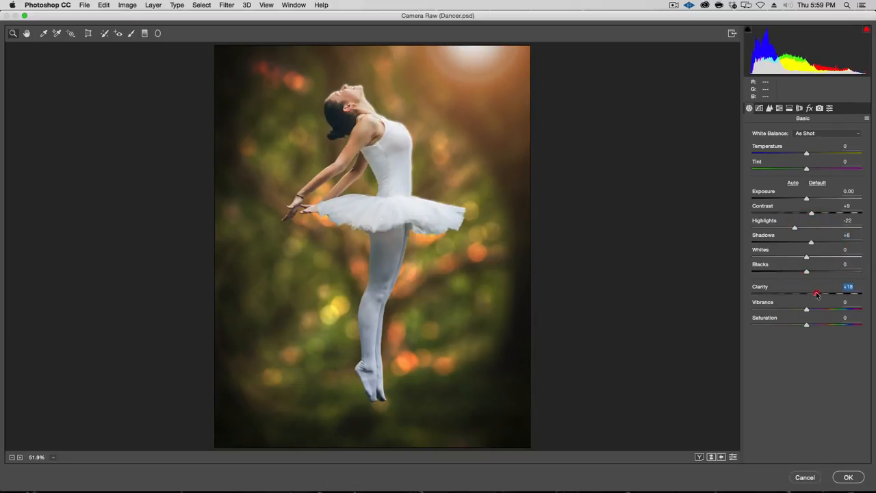
# Split-tone the image with highlights at hue 54, saturation 25 and shadows at hue 270, saturation 12, and apply the filter
pyautogui.click(790, 108)
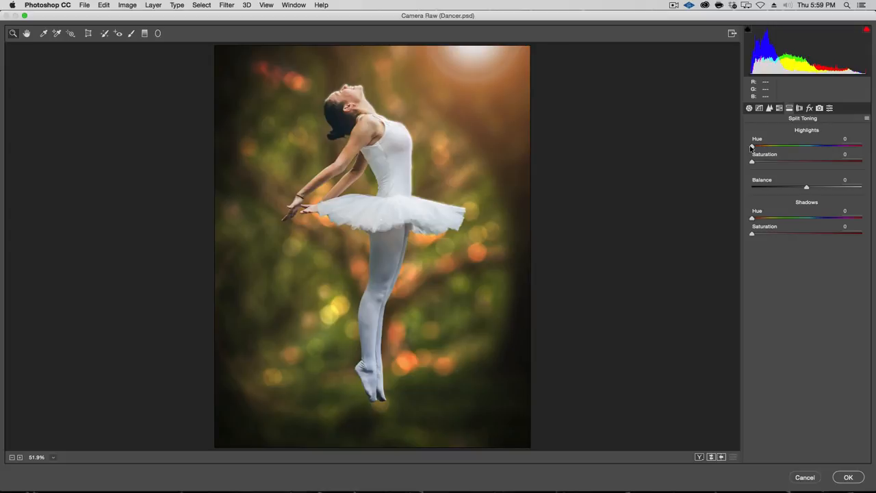
pyautogui.moveTo(753, 147); pyautogui.dragTo(781, 161)
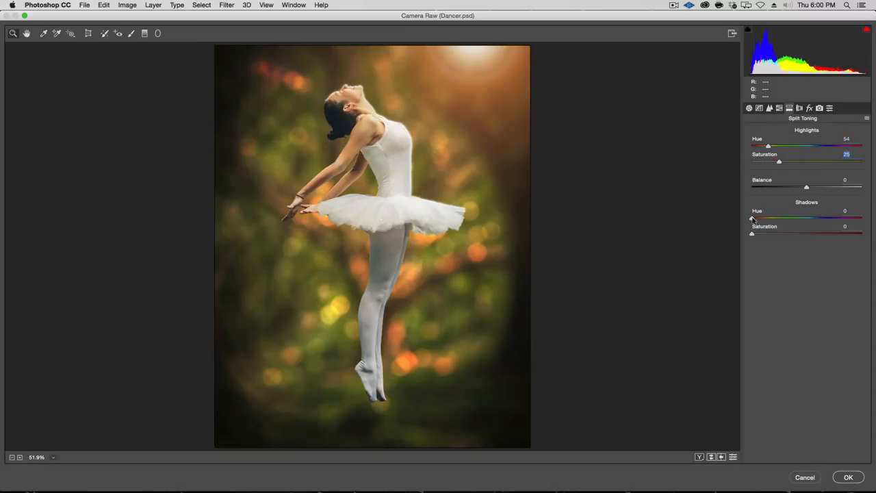
pyautogui.moveTo(753, 219); pyautogui.dragTo(832, 220)
pyautogui.moveTo(835, 220); pyautogui.dragTo(834, 220)
pyautogui.moveTo(753, 234); pyautogui.dragTo(767, 235)
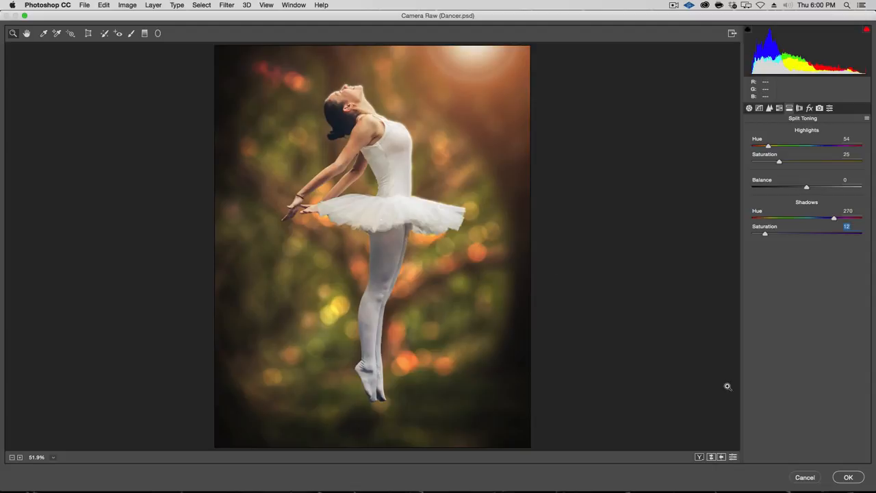
pyautogui.click(848, 478)
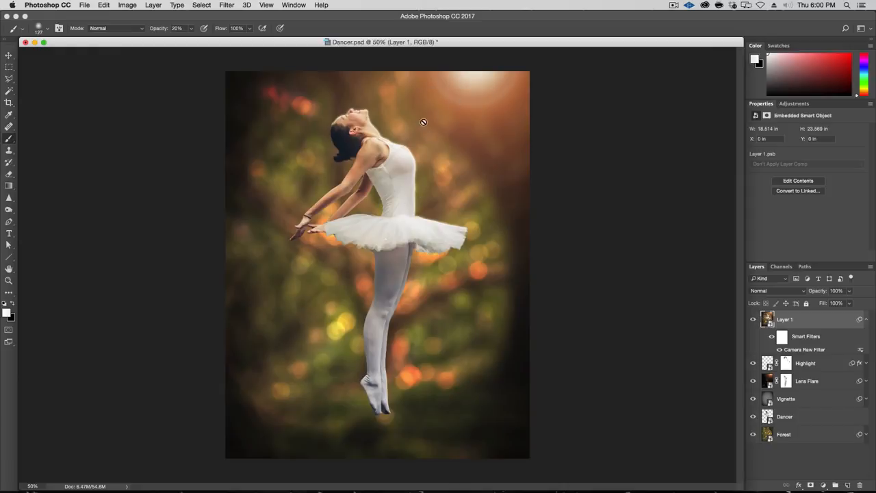
# Add an empty top layer and prepare the Gradient tool with the foreground-to-transparent gradient and black as the foreground colour
pyautogui.click(849, 485)
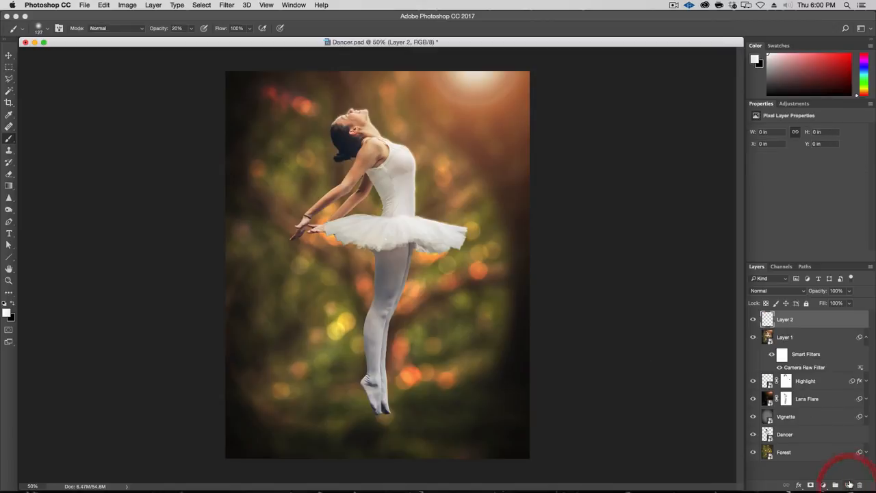
pyautogui.press('alt+super+minus')
pyautogui.press('alt+super+minus')
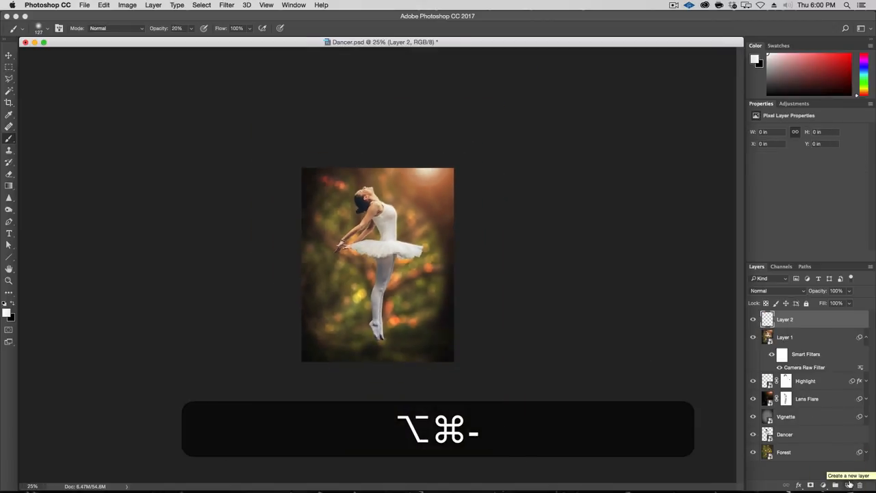
pyautogui.press('g')
pyautogui.click(69, 28)
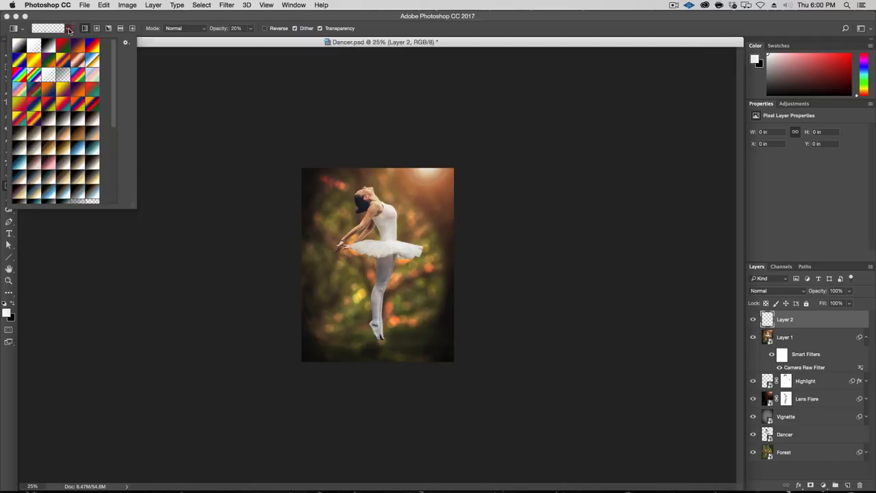
pyautogui.click(70, 29)
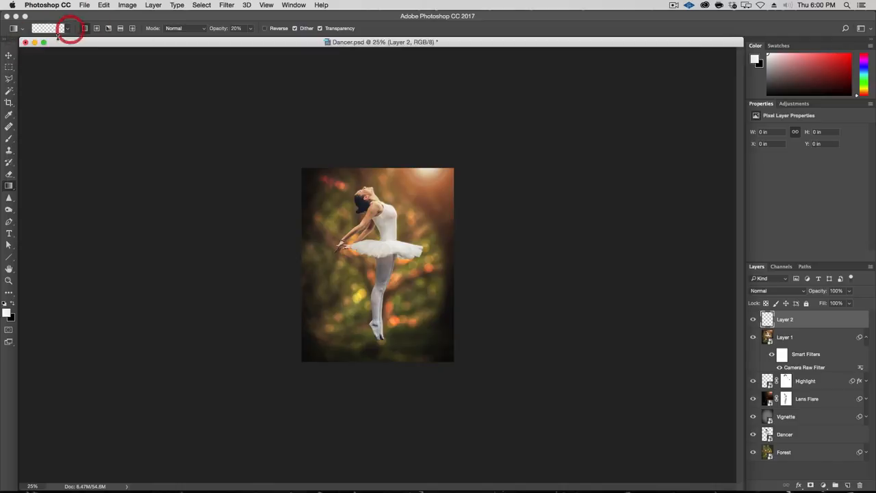
pyautogui.click(6, 303)
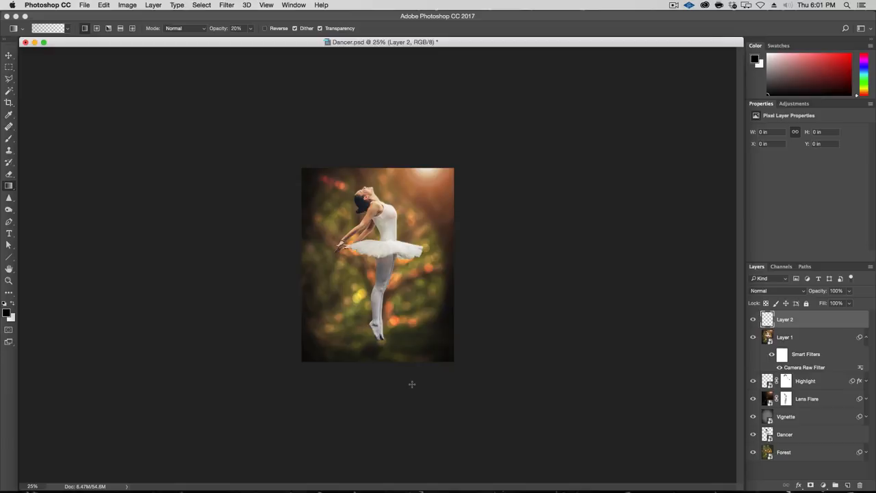
# Try a straight black gradient at 20% opacity from below the canvas up to the tutu, and undo it
pyautogui.moveTo(382, 406); pyautogui.dragTo(380, 425)
pyautogui.moveTo(400, 248); pyautogui.dragTo(400, 247)
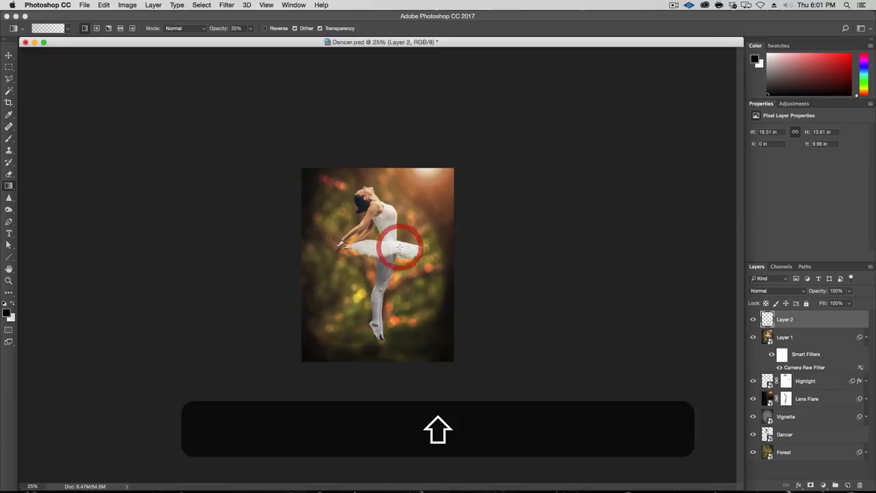
pyautogui.press('shift+super+z')
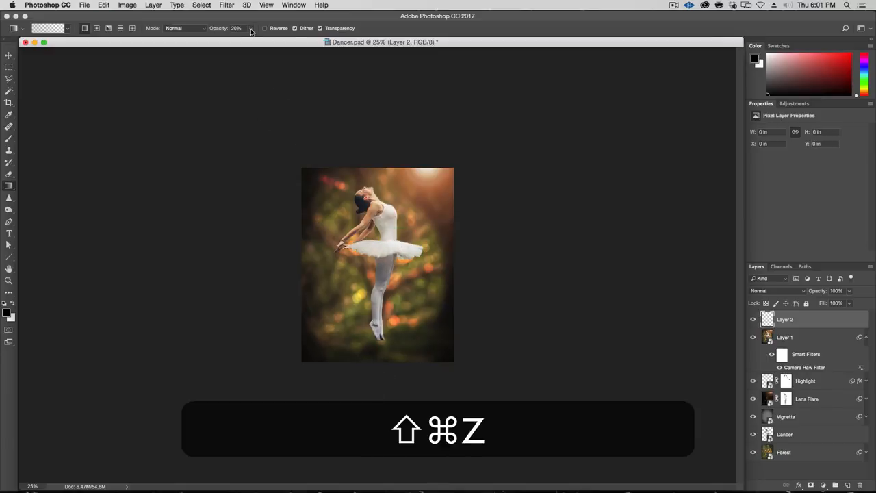
# Set the Gradient tool's opacity to 30%
pyautogui.click(251, 29)
pyautogui.moveTo(250, 40); pyautogui.dragTo(252, 40)
pyautogui.click(251, 29)
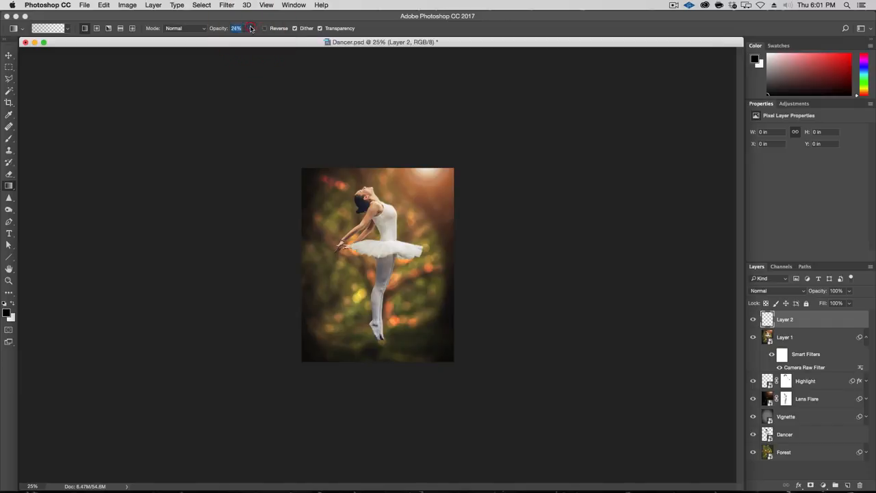
pyautogui.click(244, 28)
pyautogui.write('30')
pyautogui.press('Return')
# Darken the lower part of the image with black gradients running inward from the bottom edge, both lower corners and the left side
pyautogui.moveTo(374, 373); pyautogui.dragTo(390, 236)
pyautogui.press('shift')
pyautogui.moveTo(259, 377); pyautogui.dragTo(373, 264)
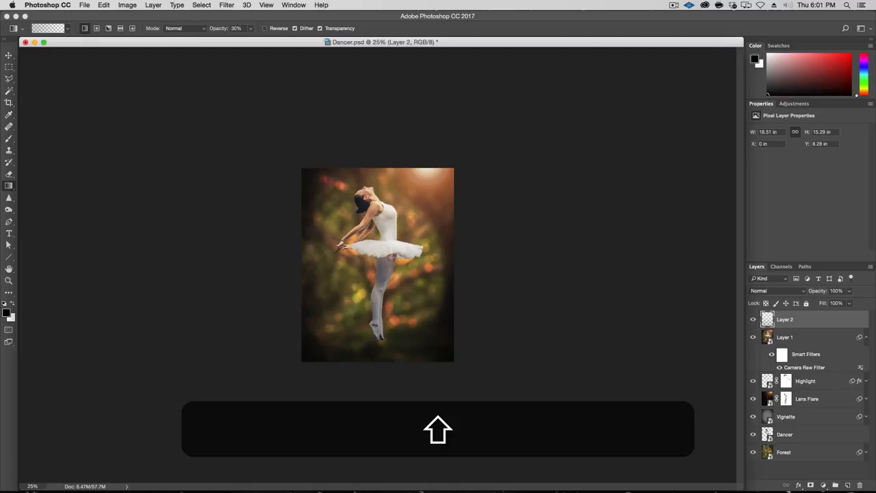
pyautogui.moveTo(524, 411); pyautogui.dragTo(403, 282)
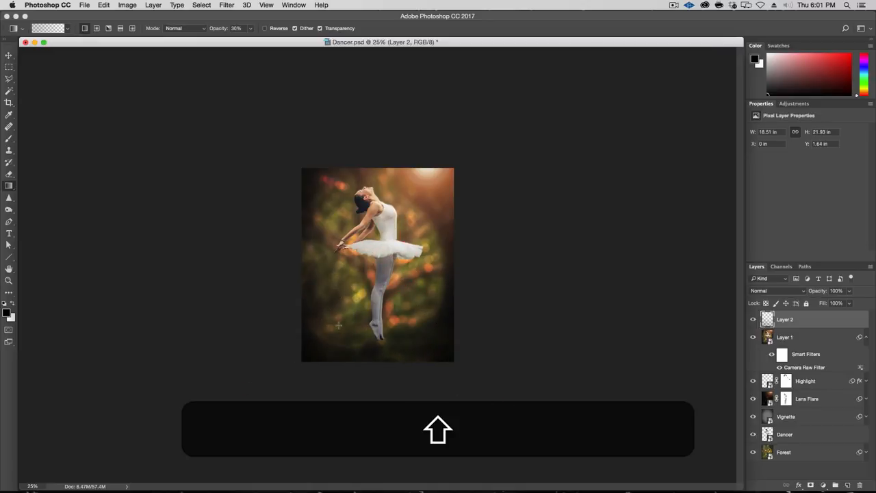
pyautogui.moveTo(219, 337); pyautogui.dragTo(370, 294)
pyautogui.press('shift')
pyautogui.moveTo(399, 418); pyautogui.dragTo(405, 250)
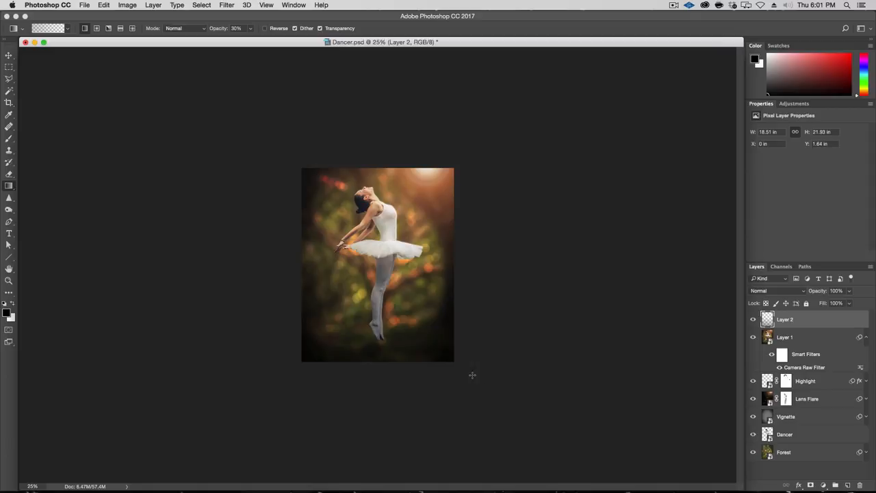
# Undo an extra gradient from the lower right corner and add more black gradients from the lower left corner and bottom edge
pyautogui.moveTo(477, 398); pyautogui.dragTo(385, 298)
pyautogui.press('shift+super+z')
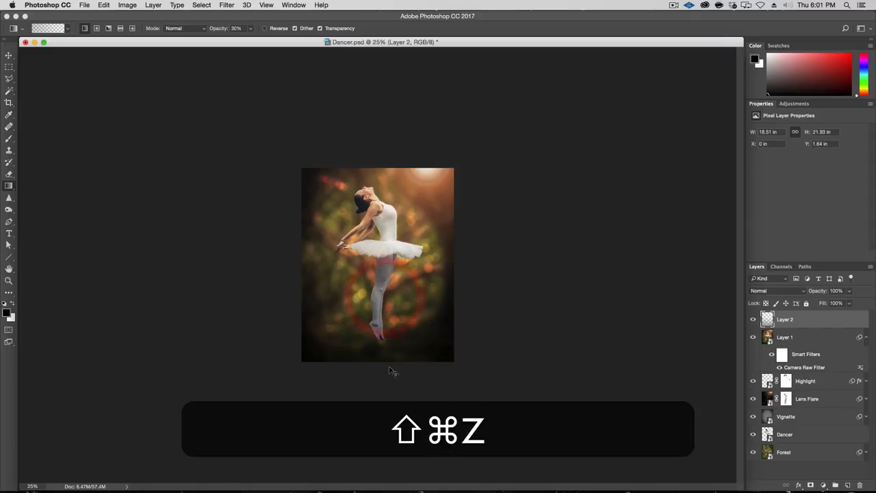
pyautogui.moveTo(277, 382); pyautogui.dragTo(365, 256)
pyautogui.moveTo(264, 396); pyautogui.dragTo(431, 210)
pyautogui.moveTo(373, 387); pyautogui.dragTo(381, 259)
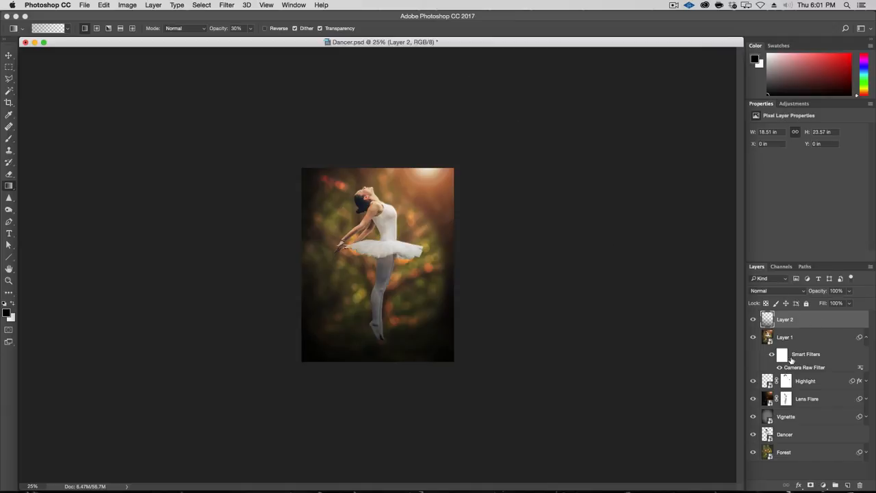
# Set the gradient layer's blend mode to Multiply
pyautogui.click(767, 291)
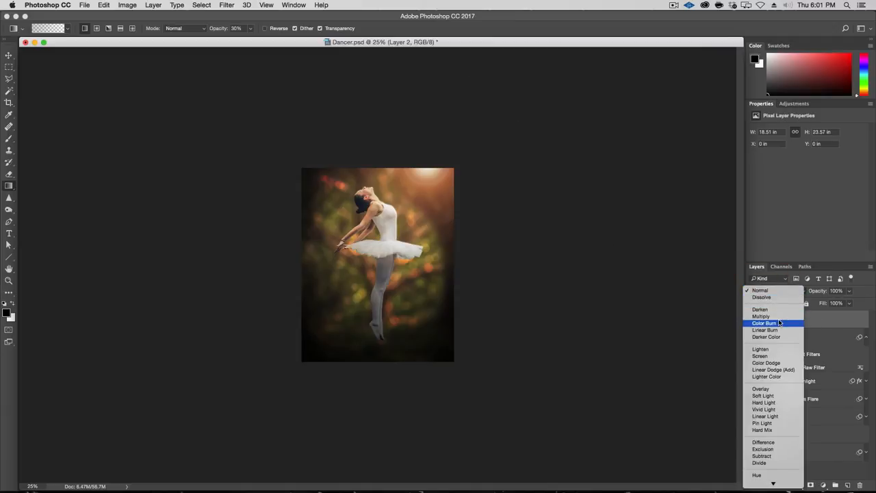
pyautogui.click(778, 317)
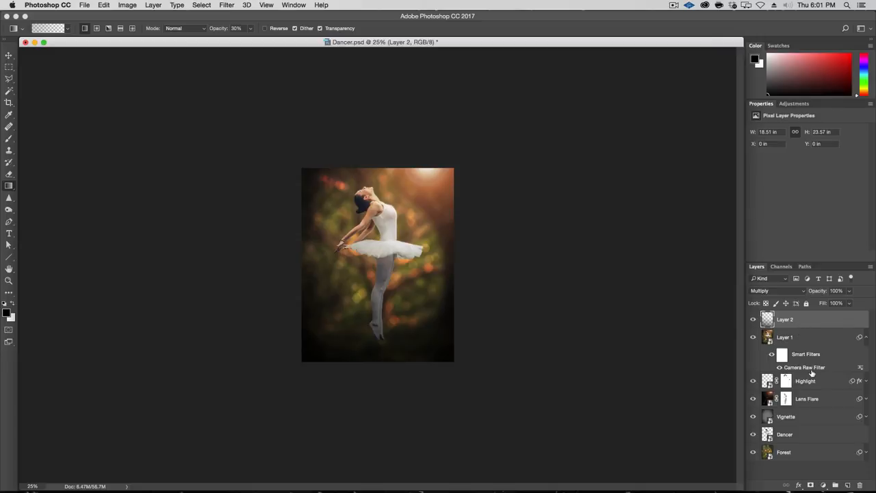
pyautogui.press('alt+super+plus')
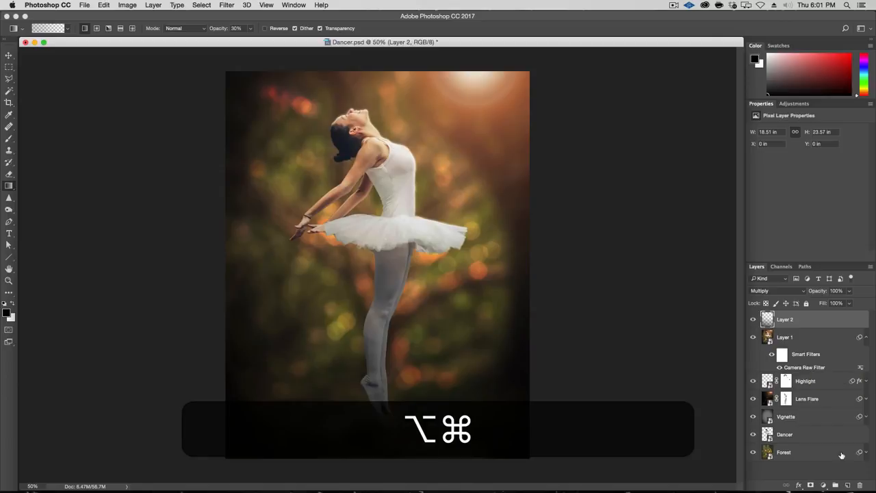
# Add a Photo Filter adjustment layer with Warming Filter (85) at 33% density and toggle its visibility to compare
pyautogui.click(823, 485)
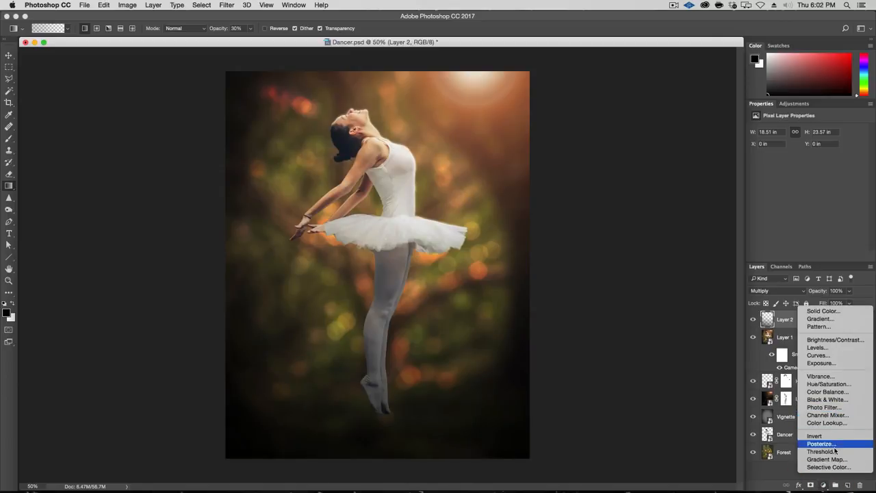
pyautogui.click(842, 406)
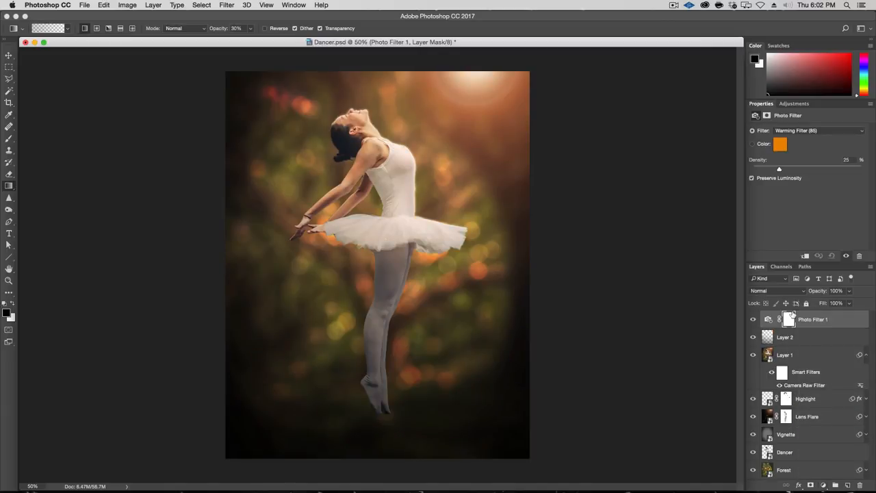
pyautogui.click(813, 131)
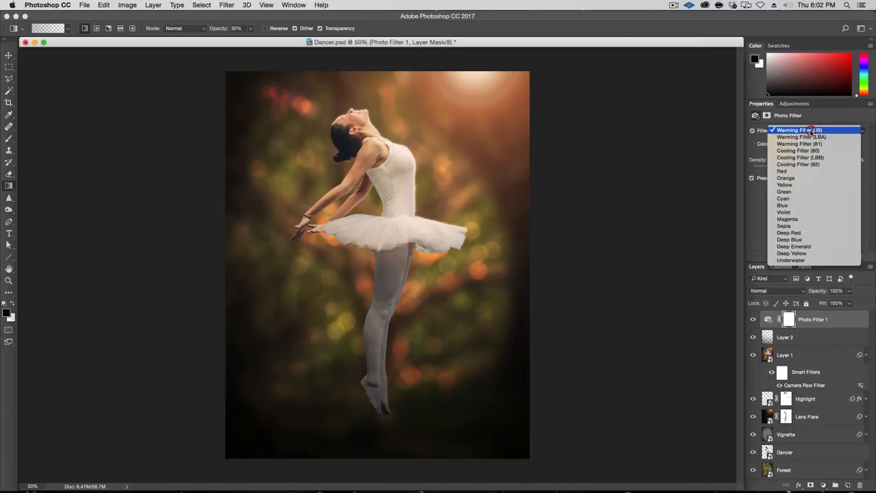
pyautogui.click(839, 114)
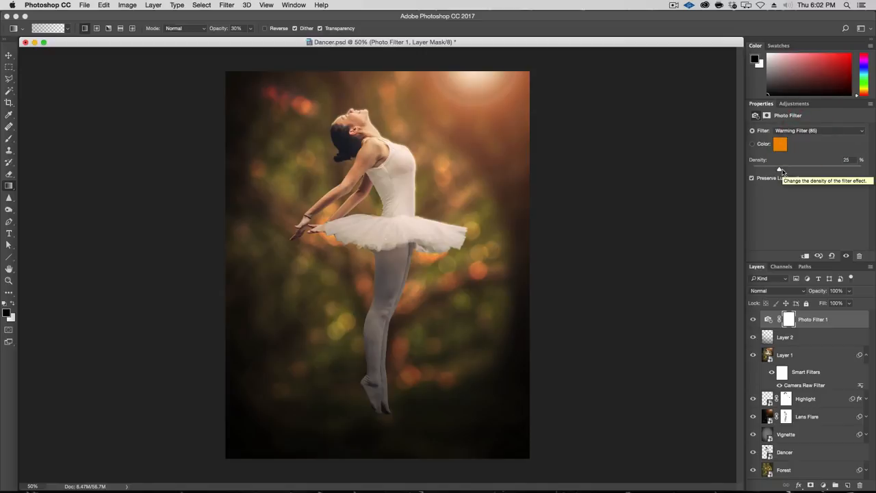
pyautogui.moveTo(785, 170); pyautogui.dragTo(788, 168)
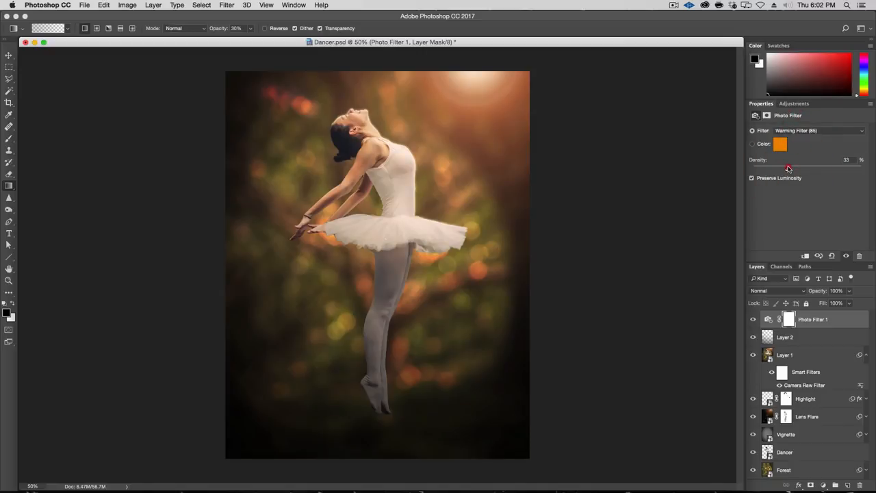
pyautogui.click(753, 320)
pyautogui.click(753, 319)
# Add a Curves adjustment layer and compare the Light and Pigment/Ink % options for its curve display, keeping Pigment/Ink %
pyautogui.click(823, 485)
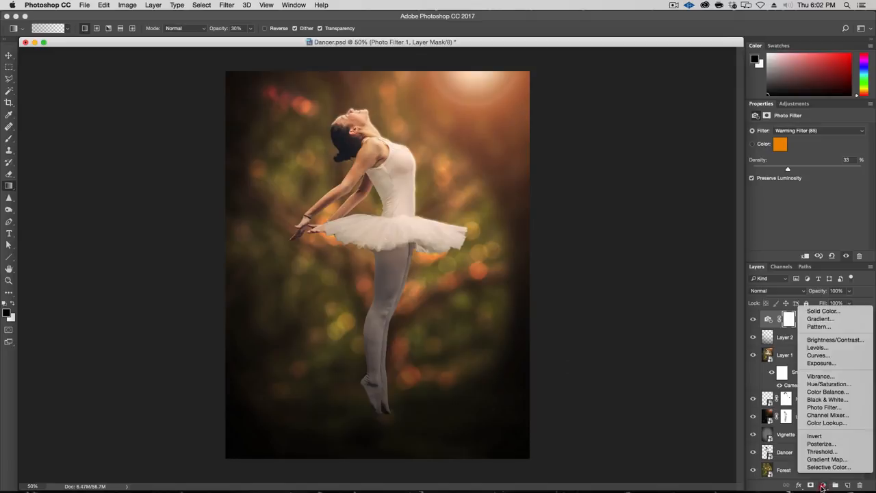
pyautogui.click(818, 355)
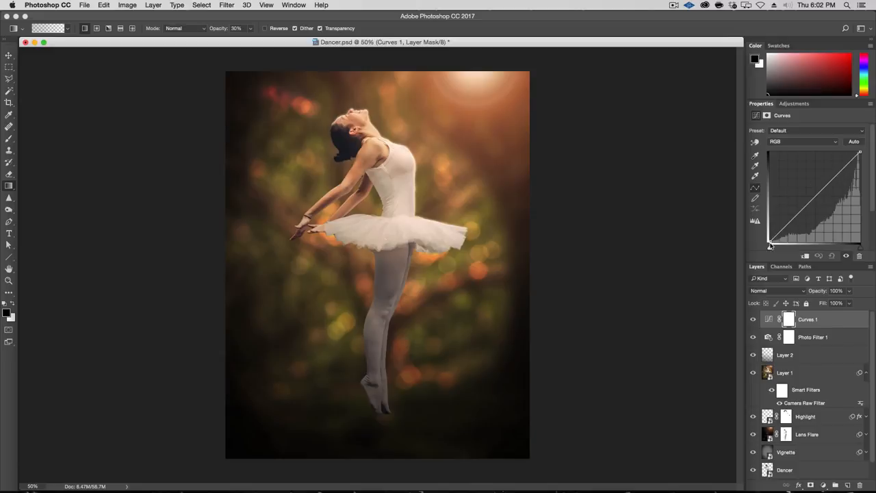
pyautogui.click(870, 104)
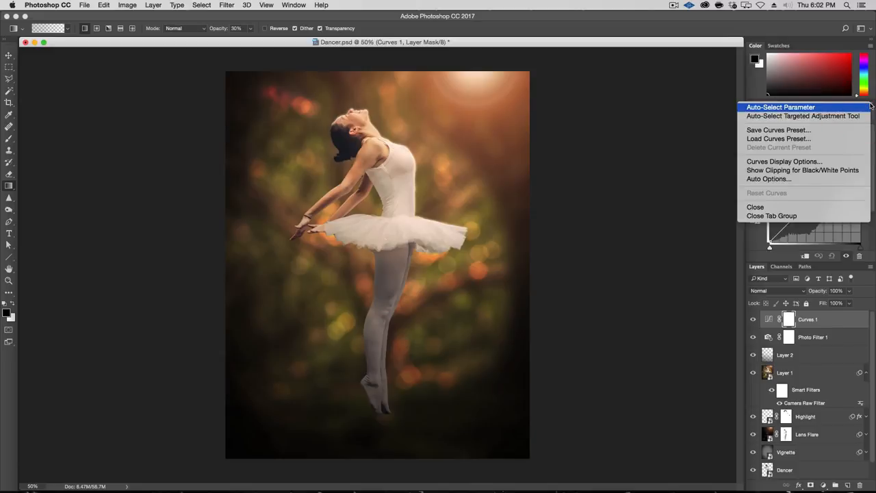
pyautogui.click(853, 161)
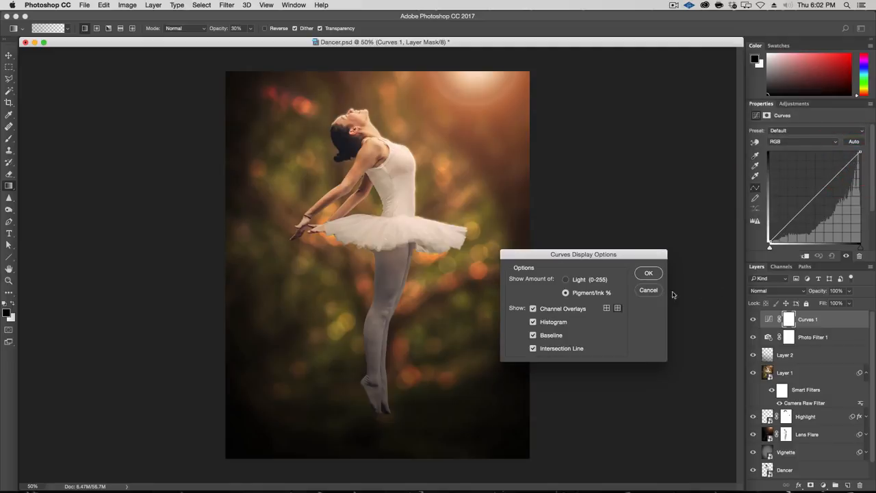
pyautogui.click(583, 279)
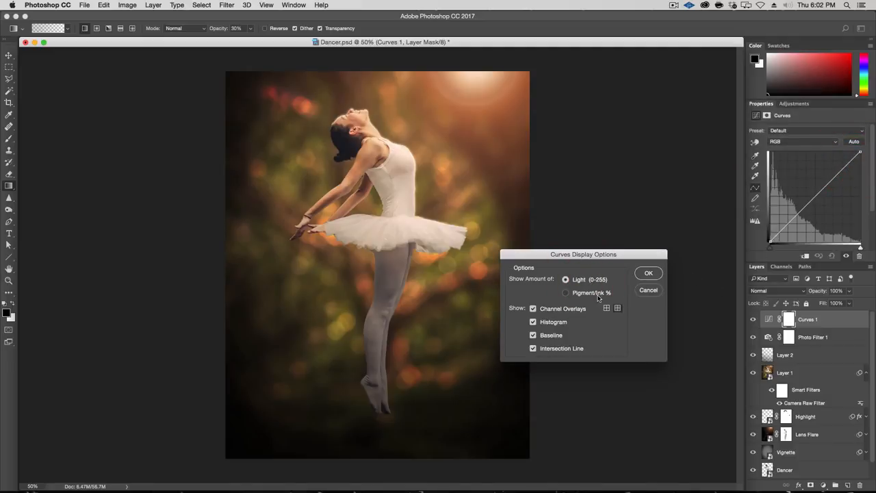
pyautogui.click(598, 295)
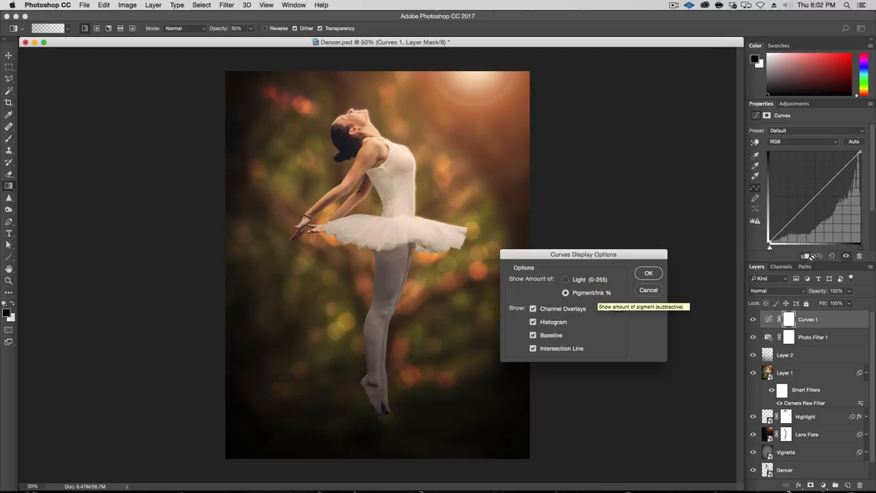
pyautogui.click(648, 274)
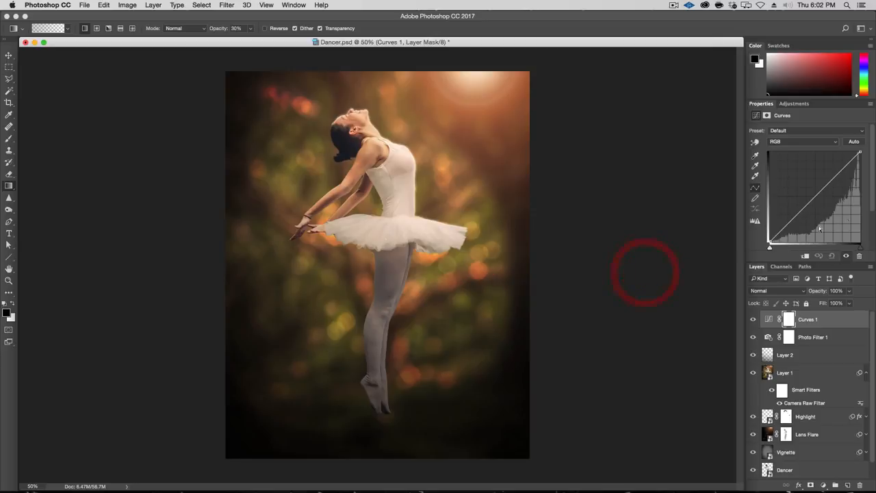
# Shape a subtle S-curve by raising the highlights and pulling the shadows down slightly, and toggle the Curves layer to compare
pyautogui.moveTo(835, 179); pyautogui.dragTo(833, 174)
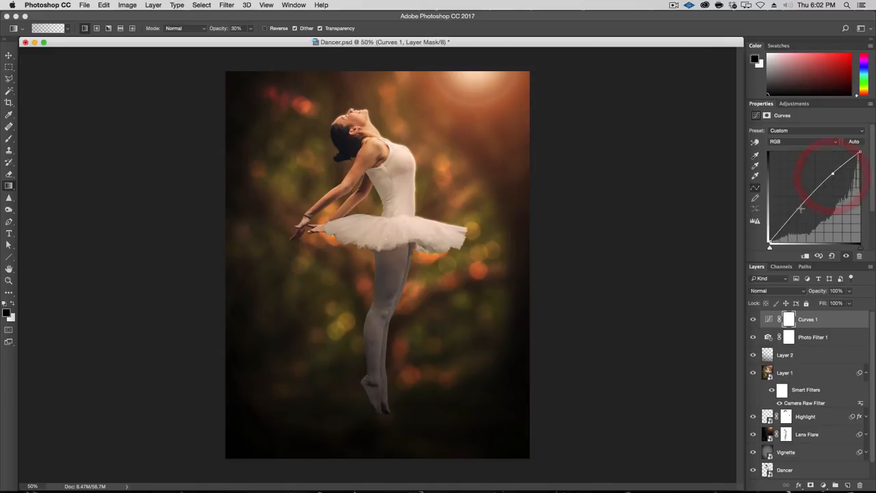
pyautogui.click(801, 210)
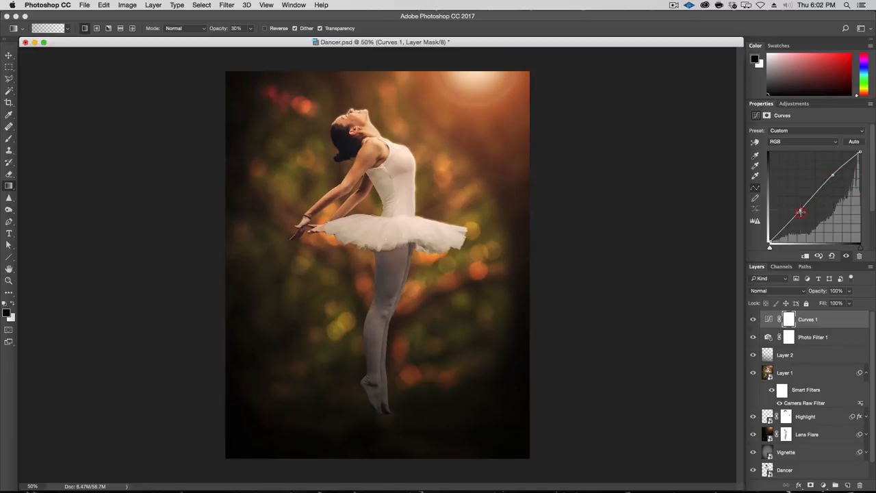
pyautogui.click(753, 320)
pyautogui.click(753, 320)
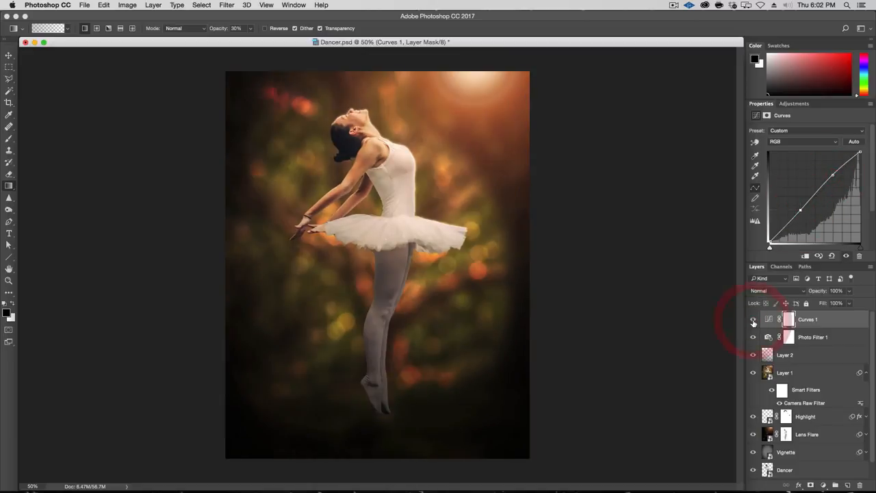
pyautogui.click(753, 320)
pyautogui.click(753, 319)
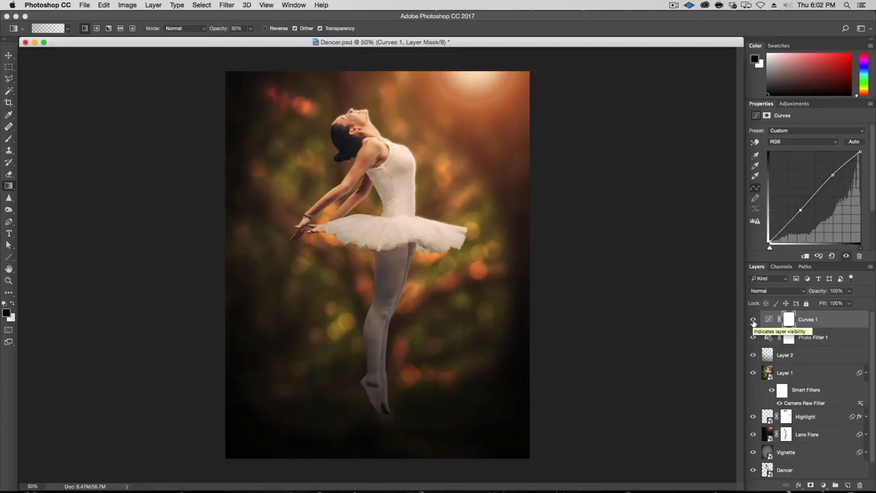